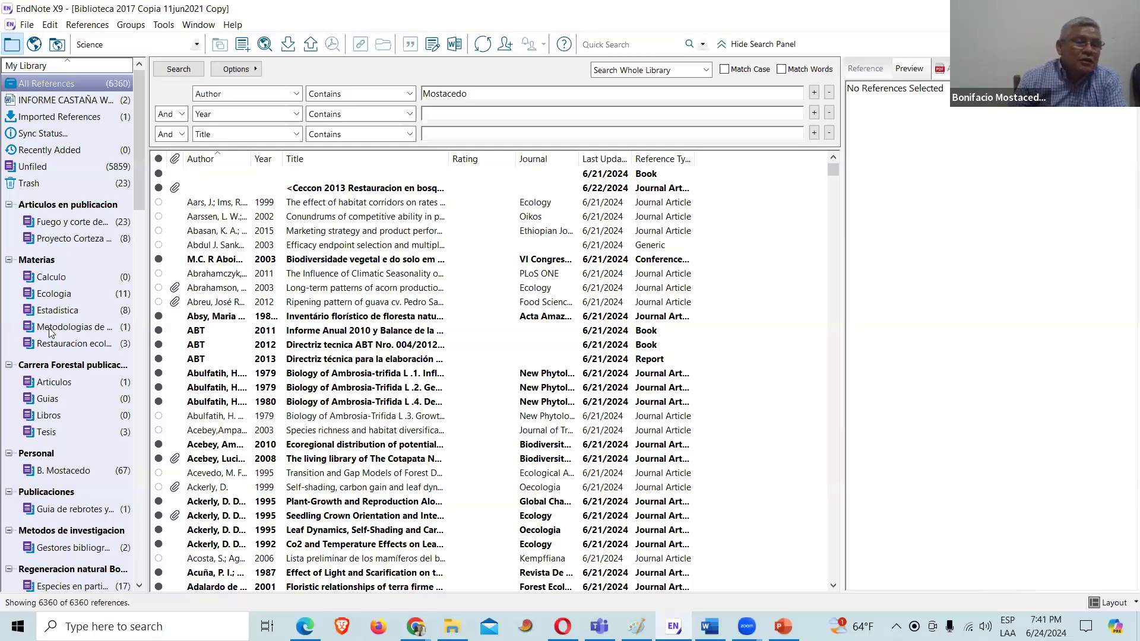
# Step: Widen the groups list so full group names fit, and show the references in the group under Personal
pyautogui.moveTo(149, 391); pyautogui.dragTo(271, 420)
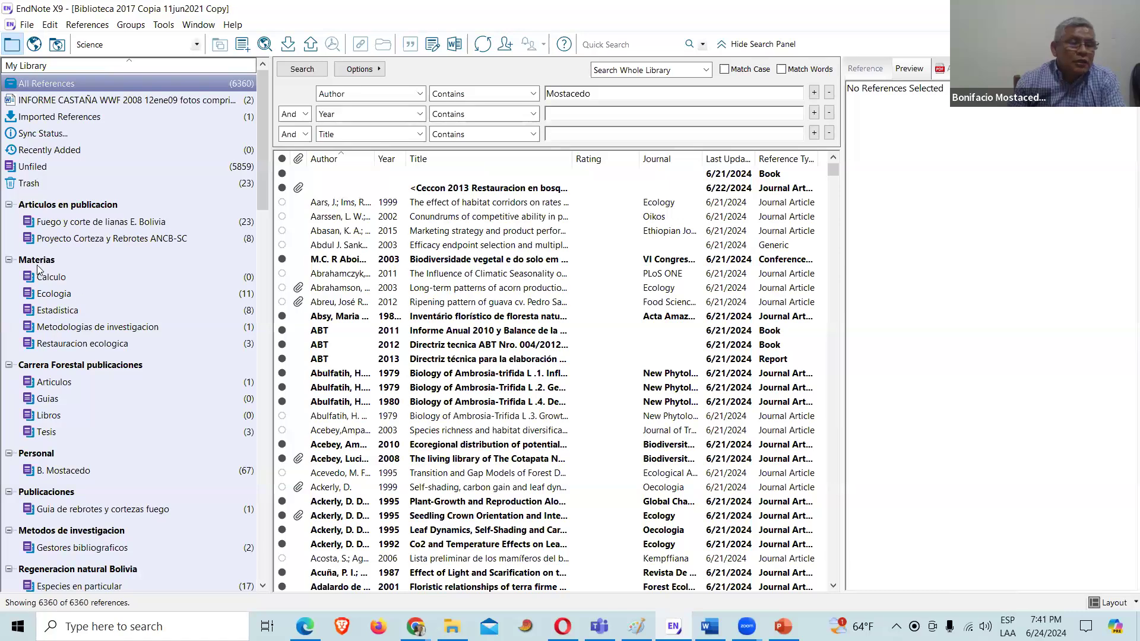
pyautogui.scroll(-1, 86, 389)
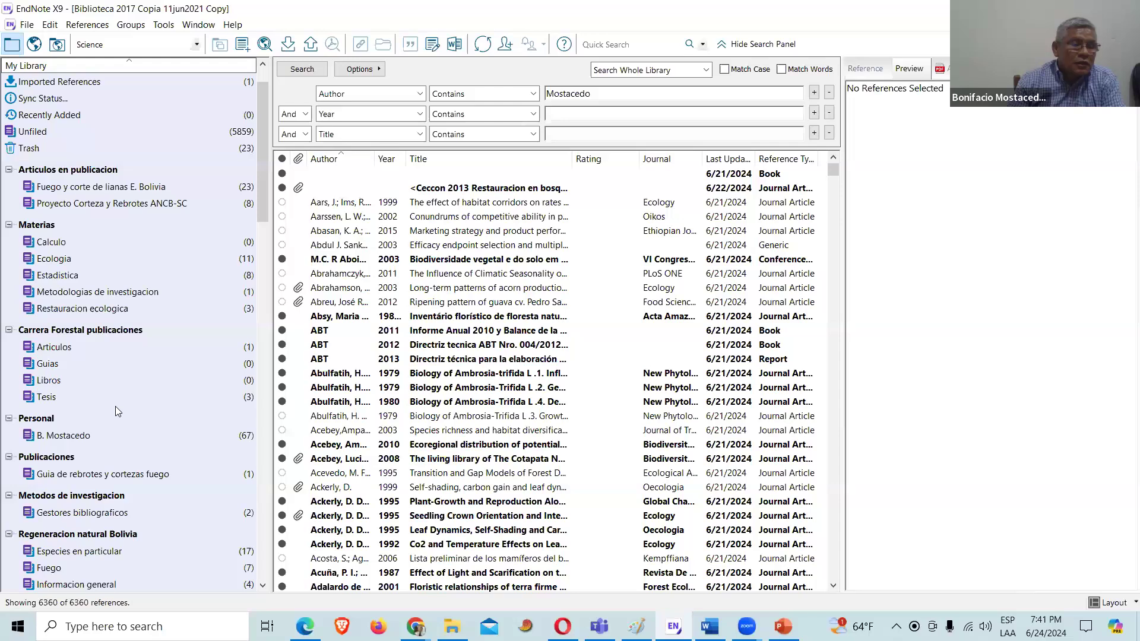
pyautogui.scroll(-1, 113, 405)
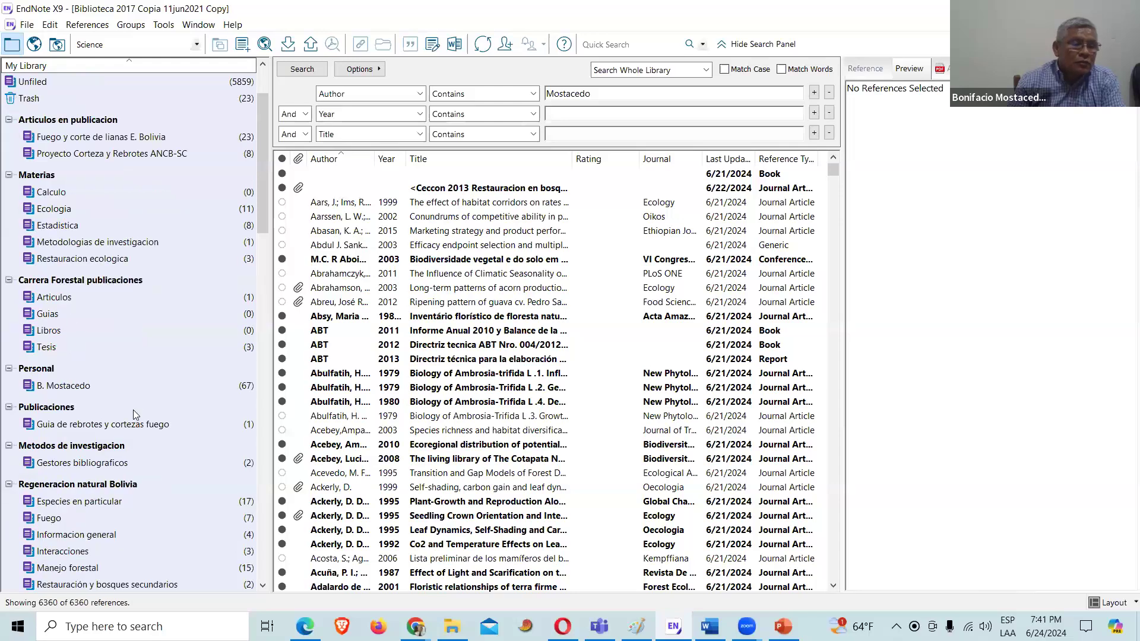
pyautogui.scroll(-1, 138, 416)
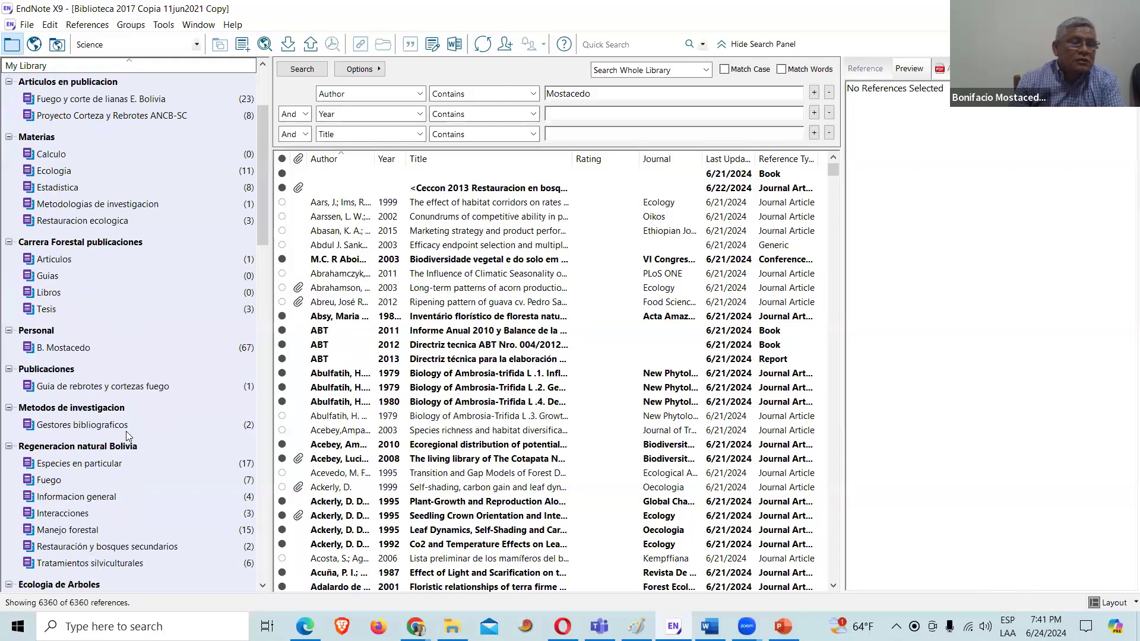
pyautogui.click(49, 347)
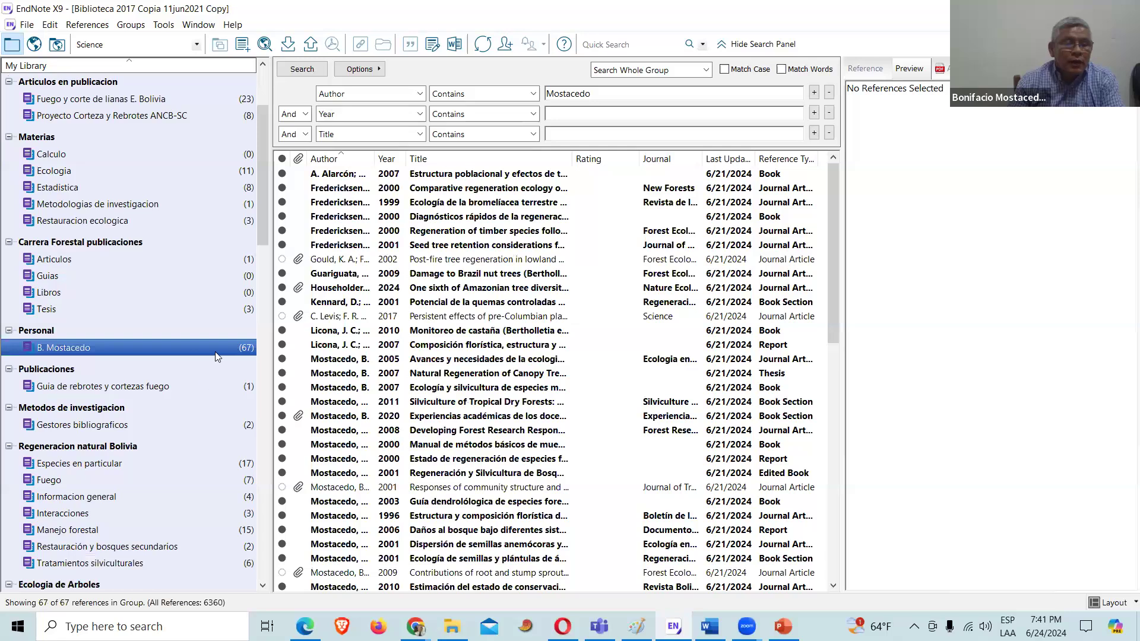
# Step: Examine the library's group sets, from Regeneracion natural Bolivia through Ecologia de Arboles to My Groups
pyautogui.scroll(-1, 160, 433)
pyautogui.scroll(-2, 160, 423)
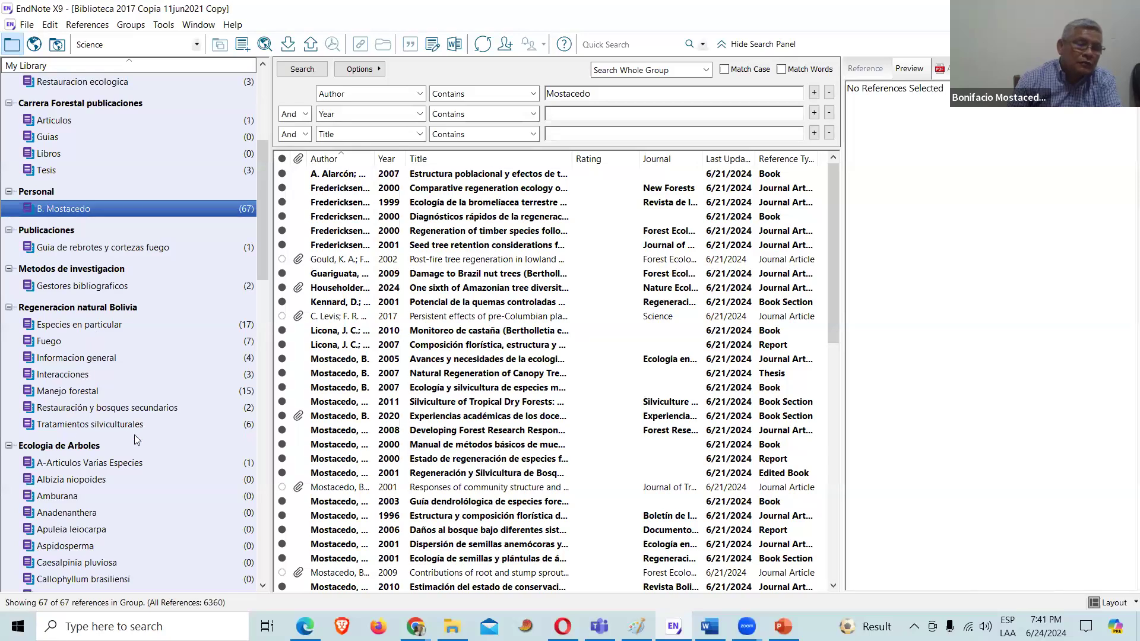
pyautogui.scroll(-4, 134, 432)
pyautogui.scroll(-4, 134, 427)
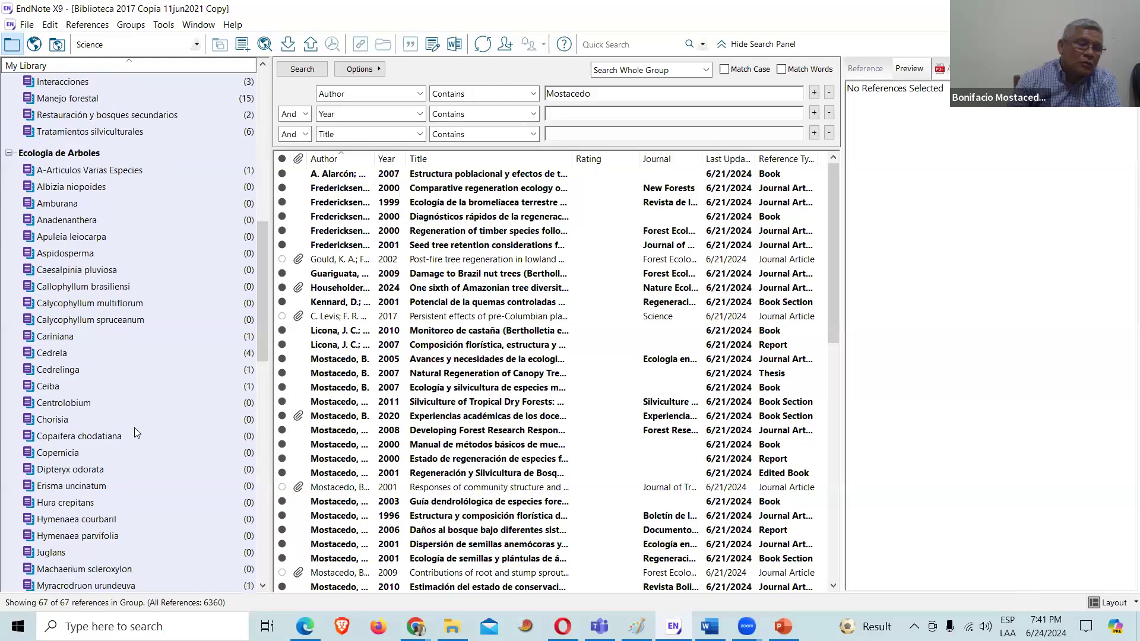
pyautogui.scroll(-3, 134, 427)
pyautogui.scroll(-5, 132, 427)
pyautogui.scroll(6, 131, 426)
pyautogui.scroll(2, 132, 427)
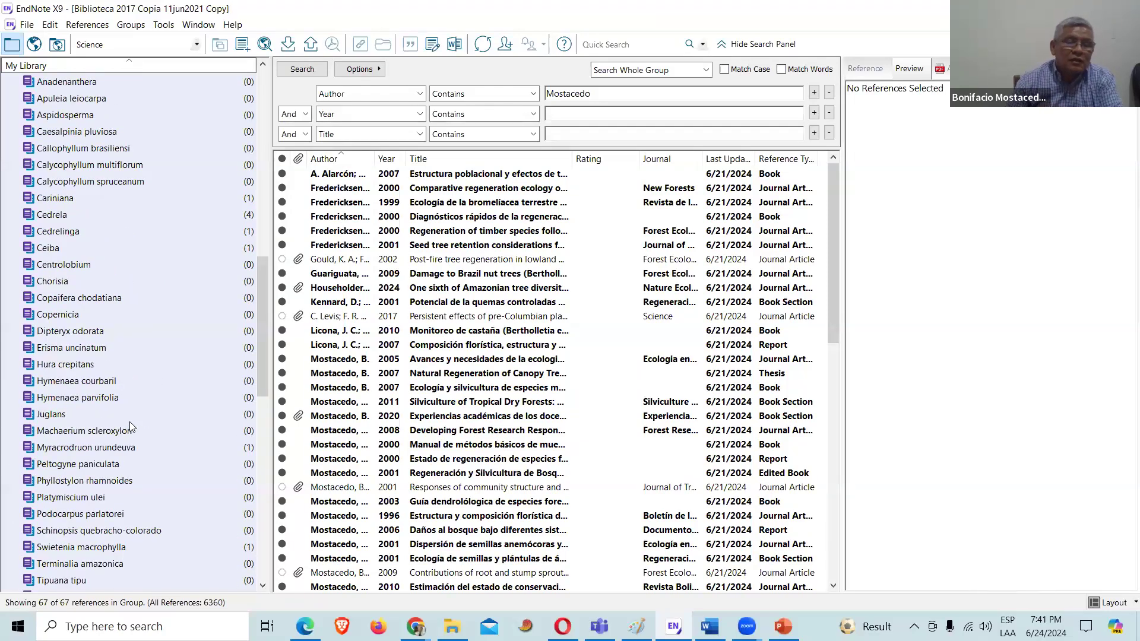
pyautogui.scroll(-5, 132, 426)
pyautogui.scroll(3, 129, 419)
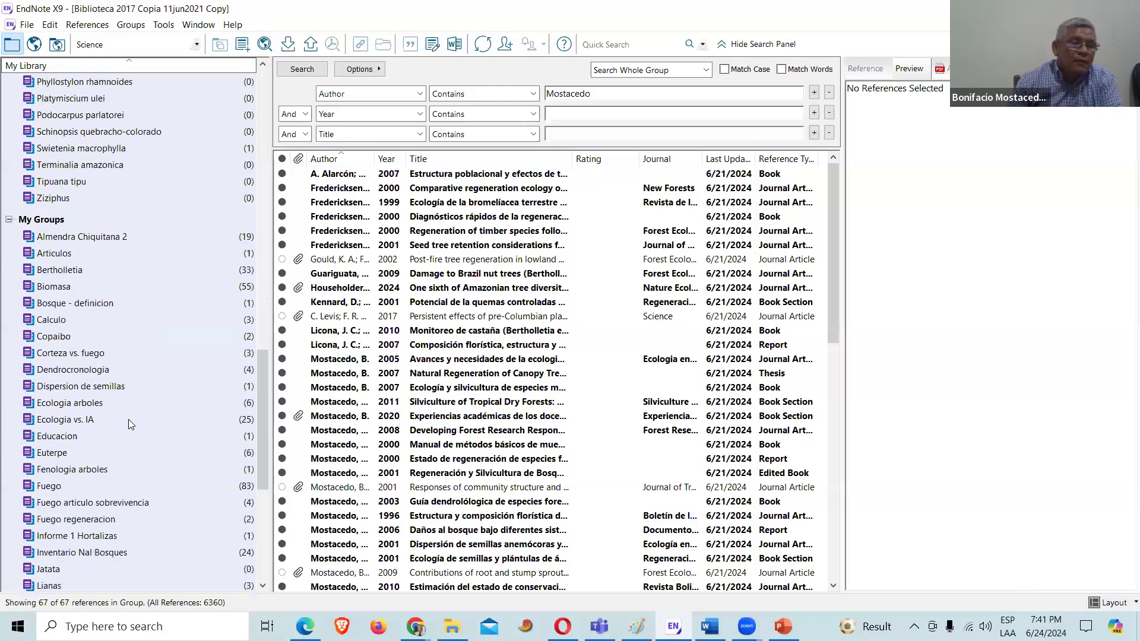
pyautogui.scroll(15, 138, 398)
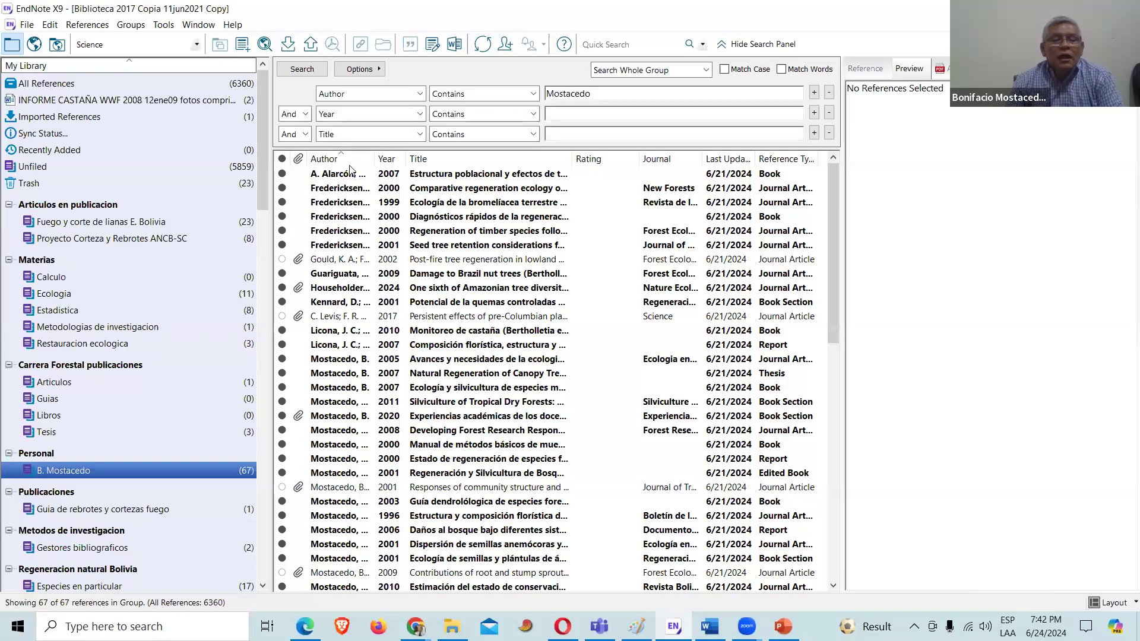
# Step: Open the full record of the 2007 book "Estructura poblacional y efectos de tratamientos silviculturales" from the group's references
pyautogui.click(364, 175)
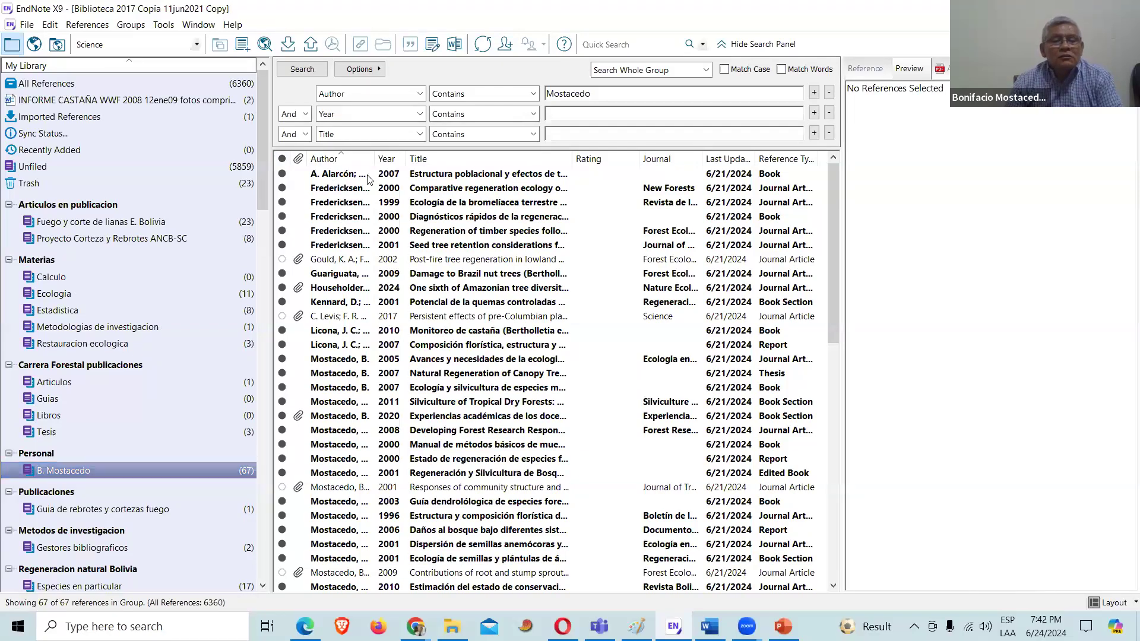
pyautogui.click(419, 177)
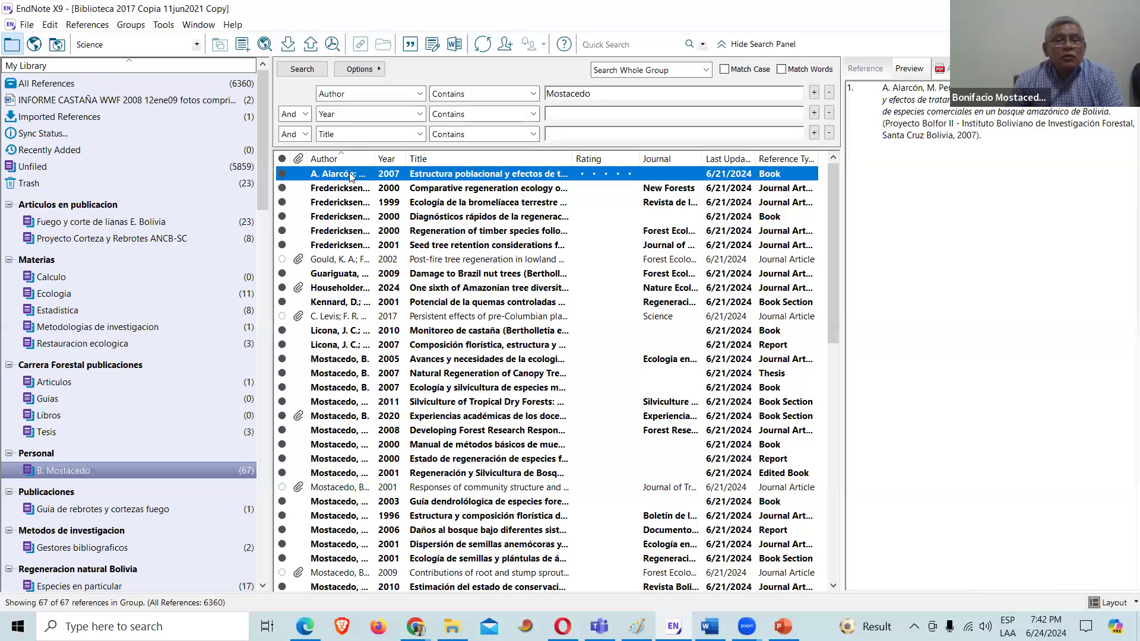
pyautogui.doubleClick(418, 178)
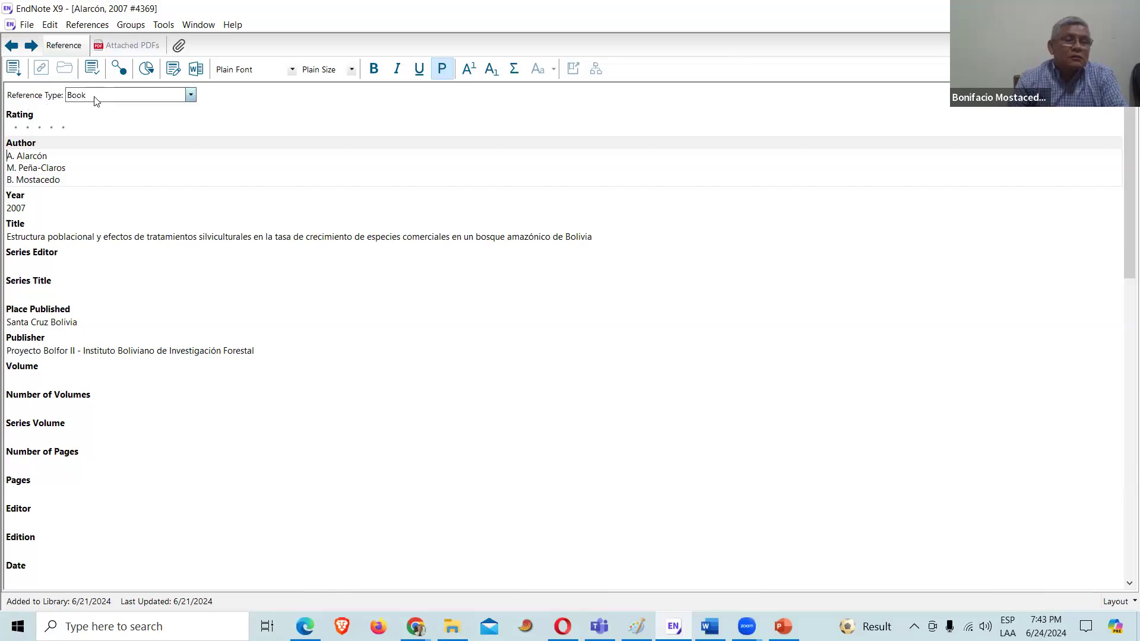
# Step: Review the reference types available for the open record, and close the list without choosing another type
pyautogui.click(189, 96)
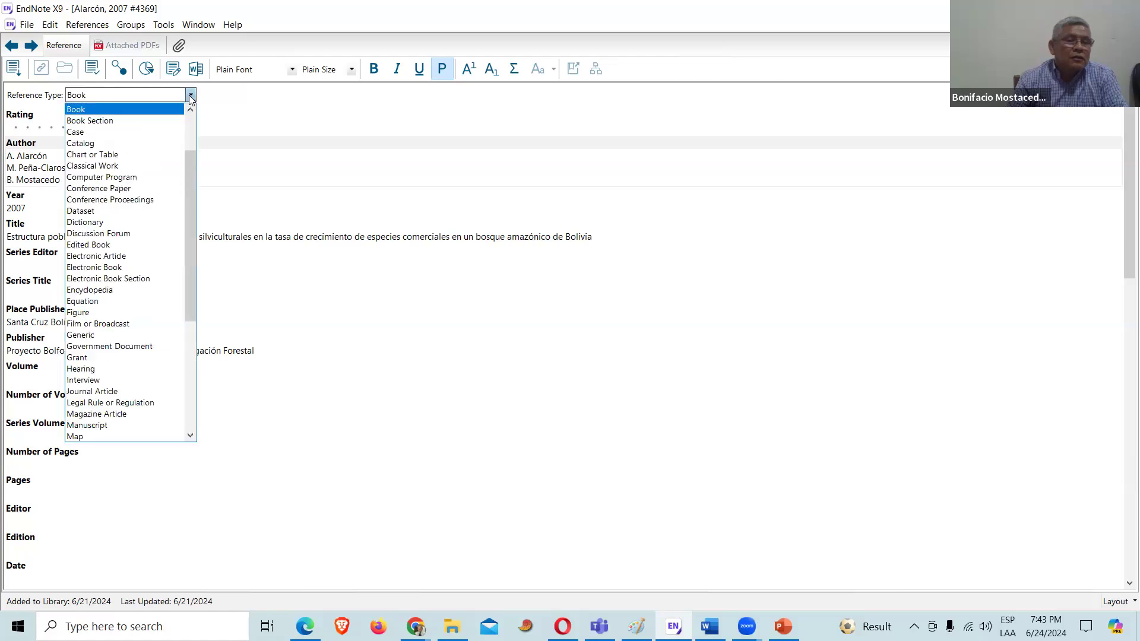
pyautogui.moveTo(188, 190); pyautogui.dragTo(190, 146)
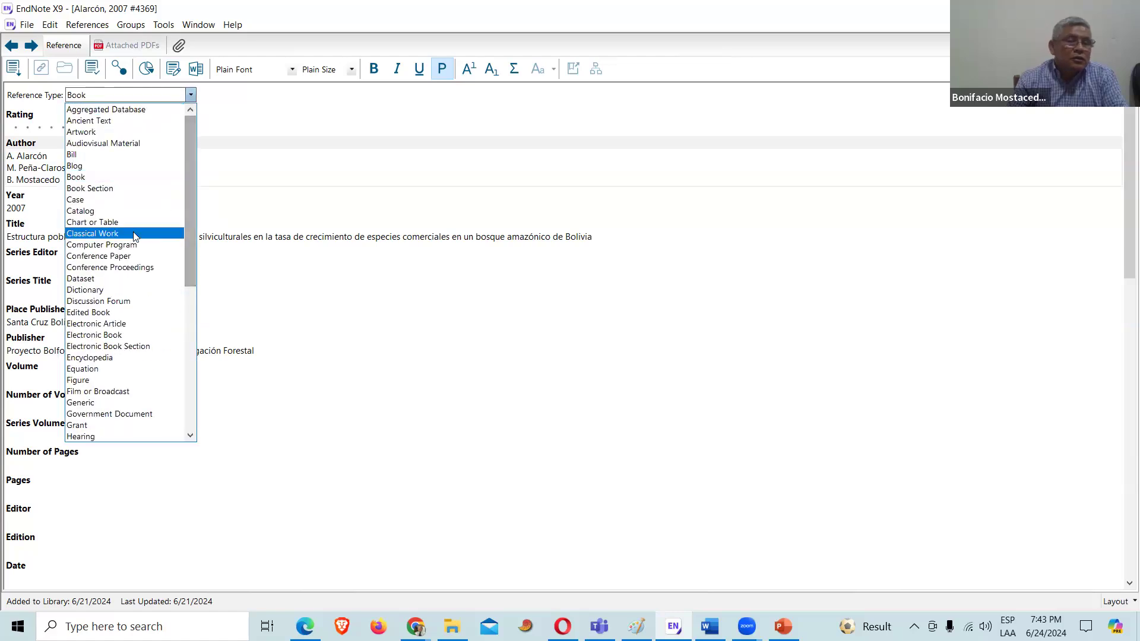
pyautogui.scroll(-2, 132, 229)
pyautogui.scroll(-7, 132, 226)
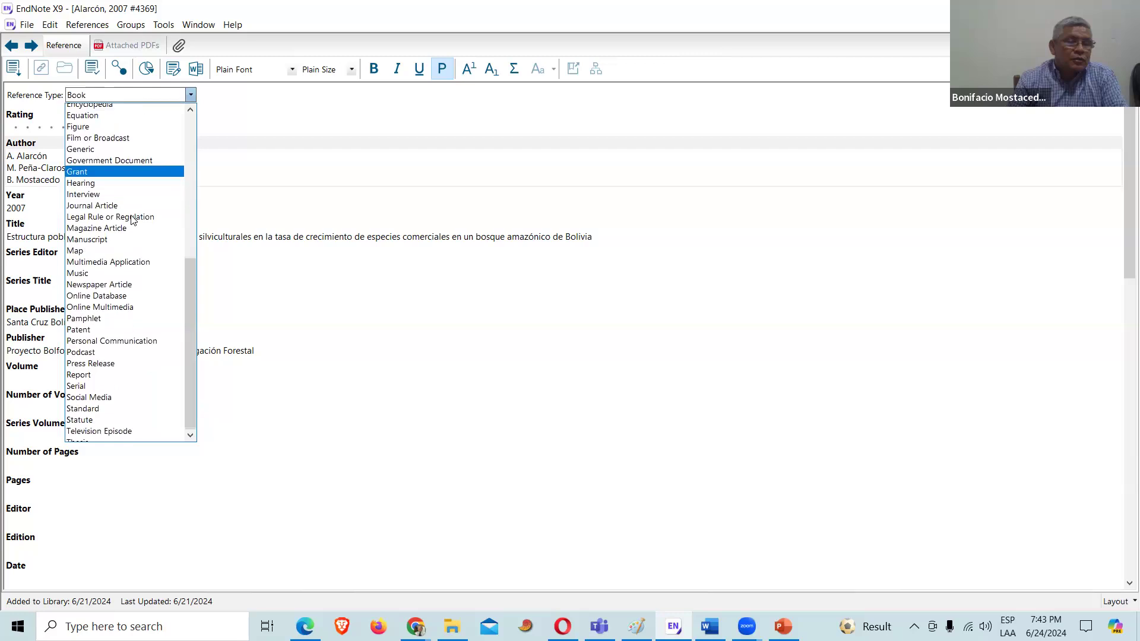
pyautogui.moveTo(190, 376); pyautogui.dragTo(188, 176)
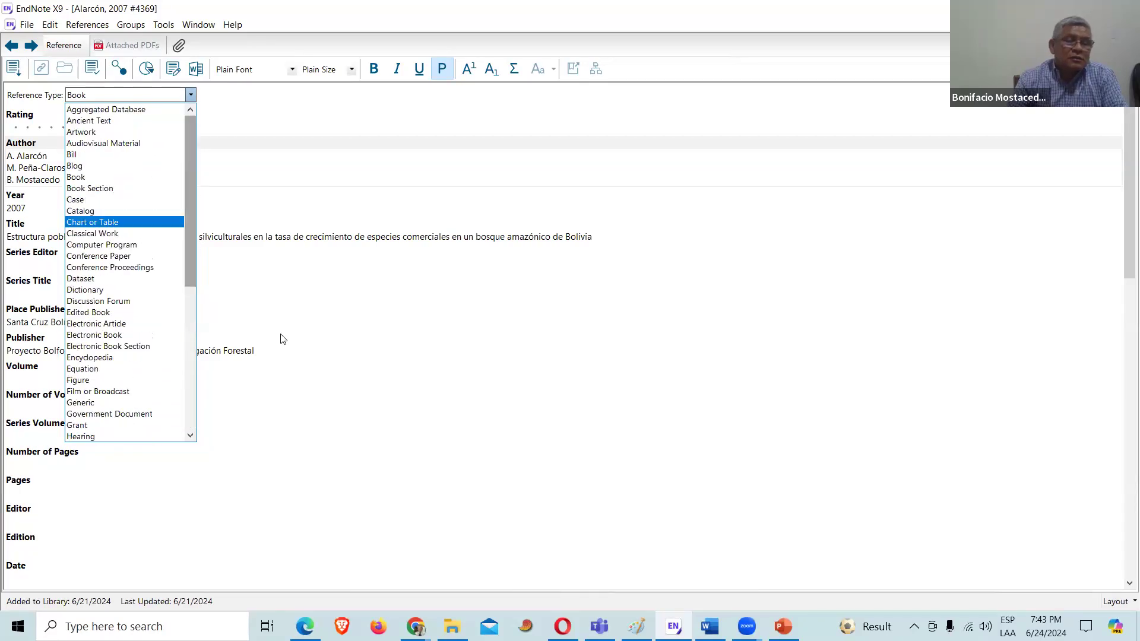
pyautogui.click(449, 310)
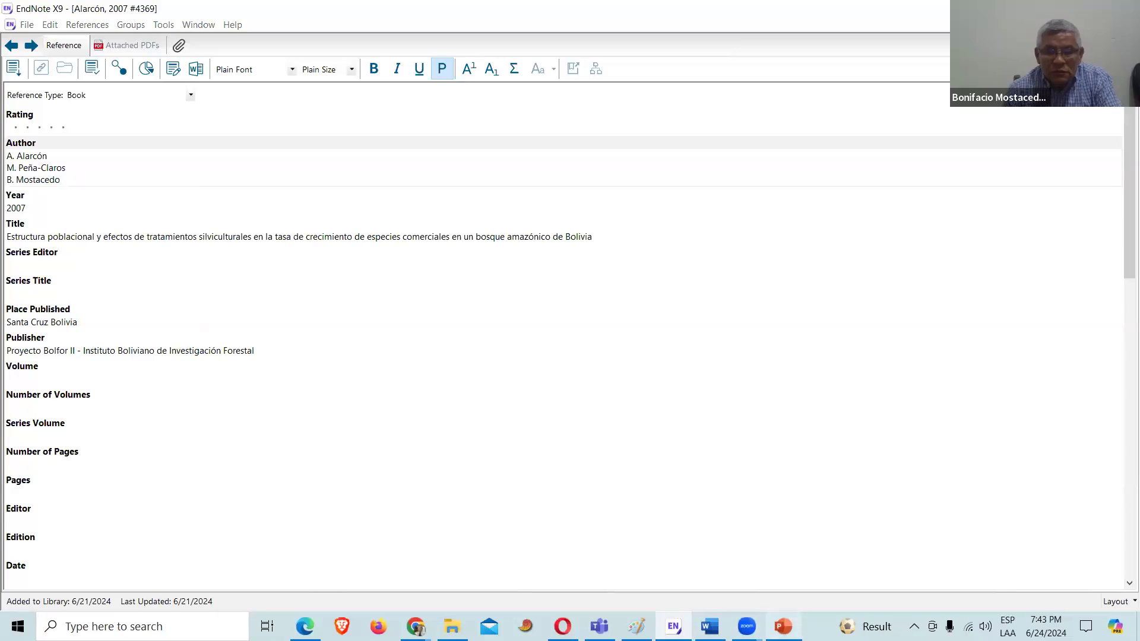
# Step: Switch to the PowerPoint presentation and show slide 15, "Icono clave en la ventana de EndNote"
pyautogui.click(784, 626)
pyautogui.click(90, 562)
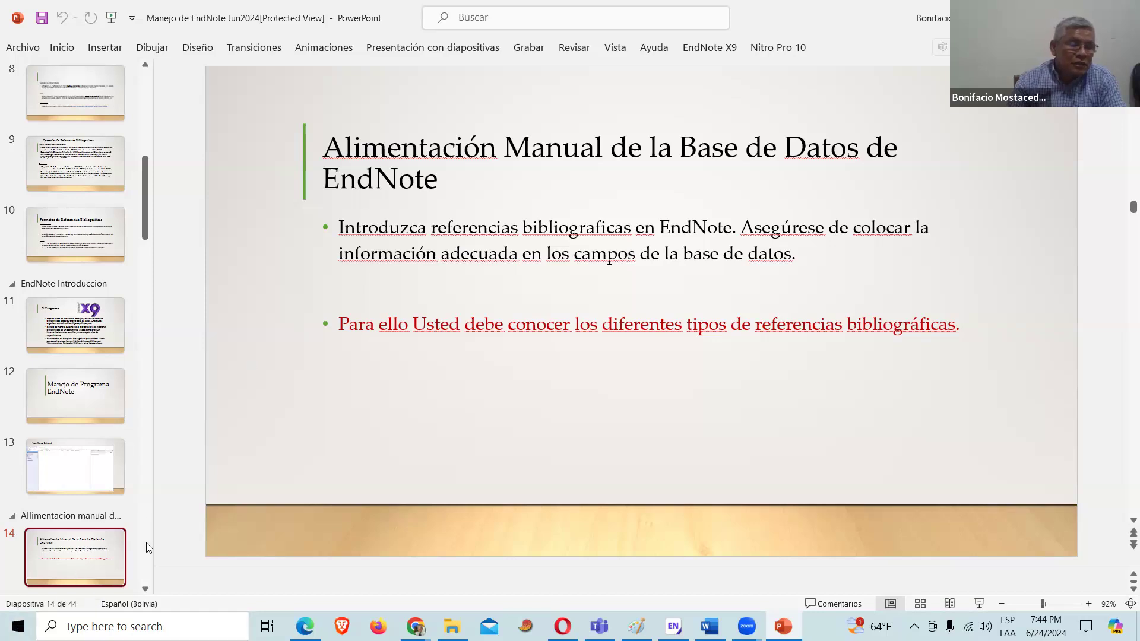
pyautogui.click(146, 588)
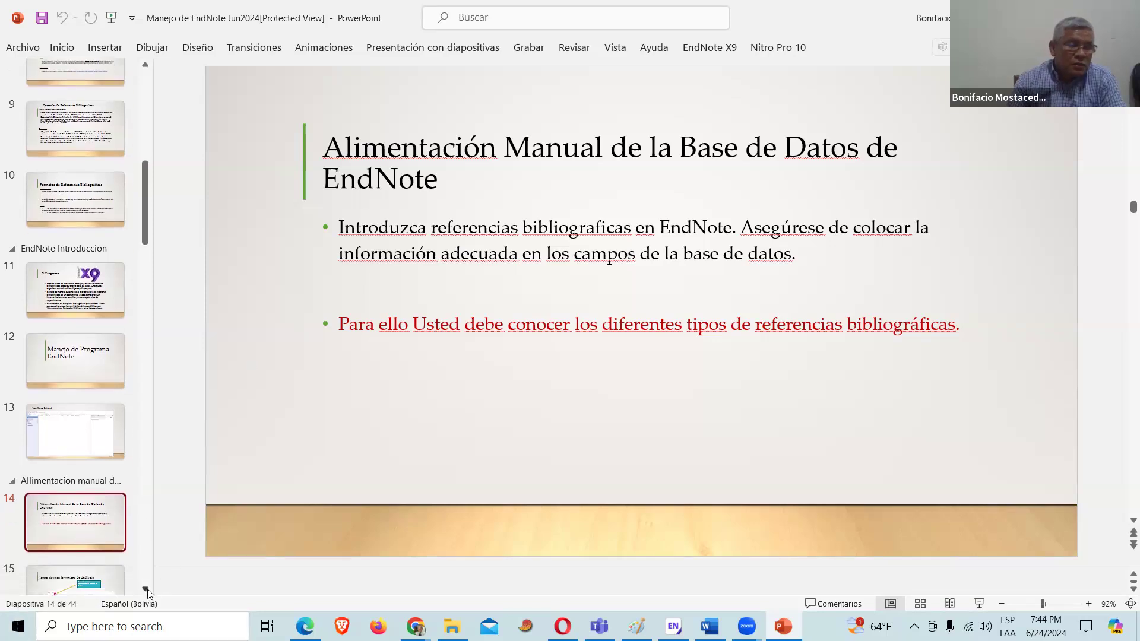
pyautogui.click(146, 590)
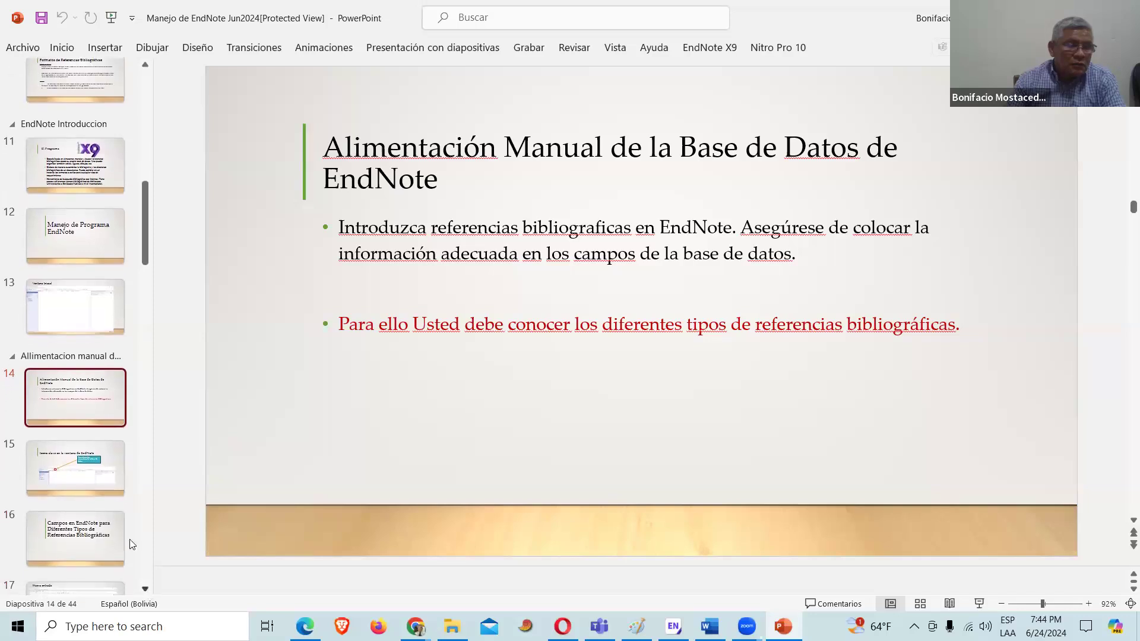
pyautogui.click(111, 457)
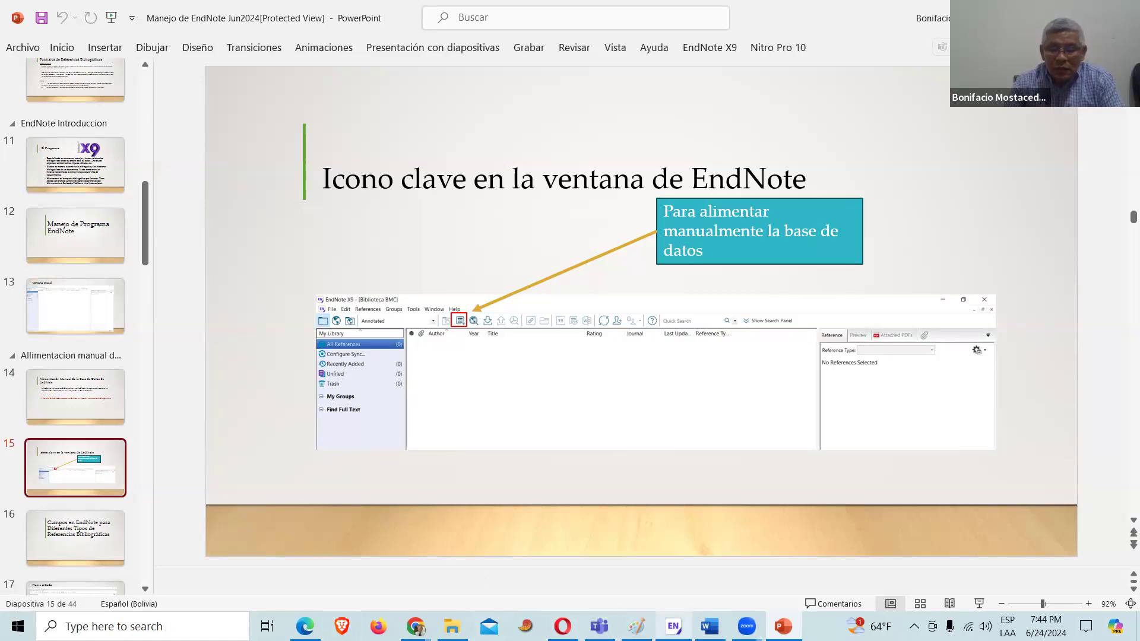
# Step: Switch back to EndNote and create a new reference library named My EndNote Library2 in the Documents folder
pyautogui.click(673, 626)
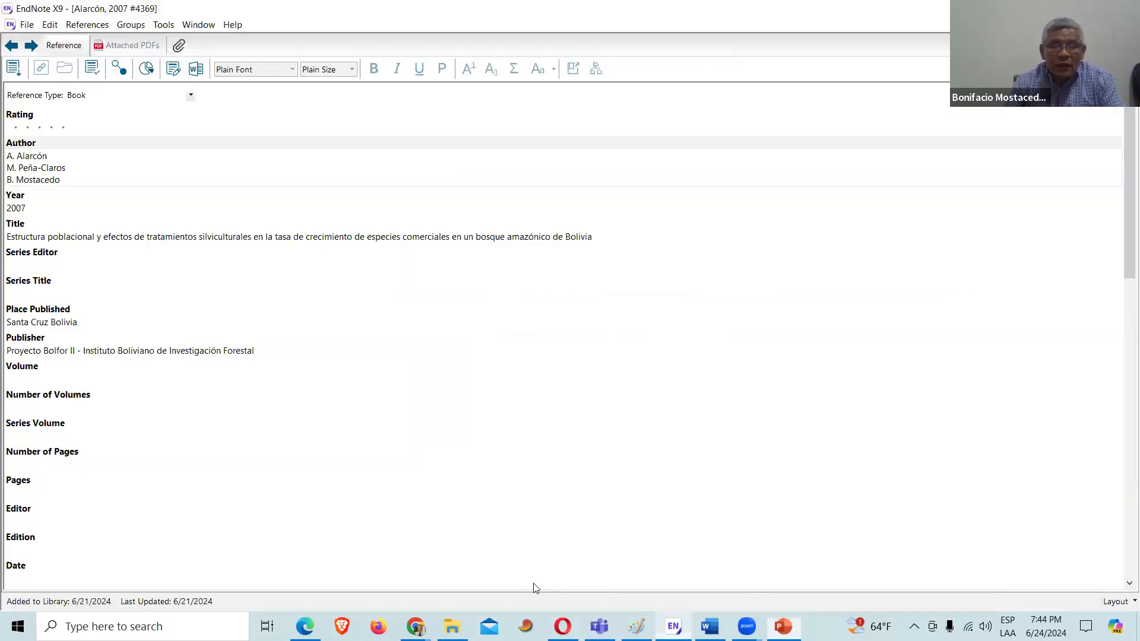
pyautogui.click(31, 27)
pyautogui.click(47, 41)
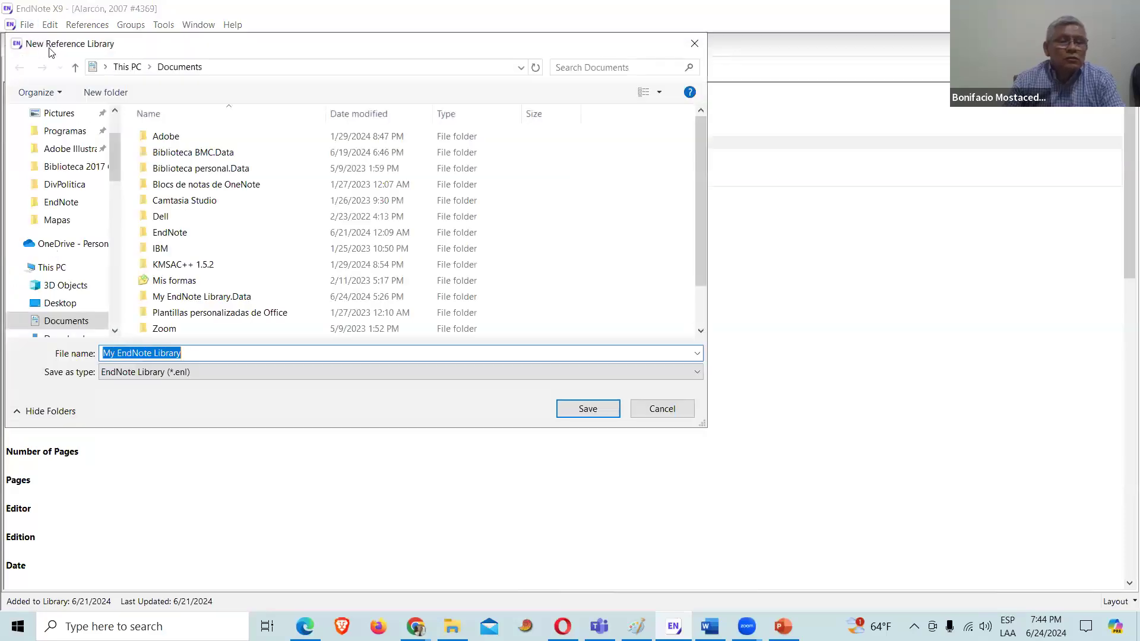
pyautogui.click(209, 354)
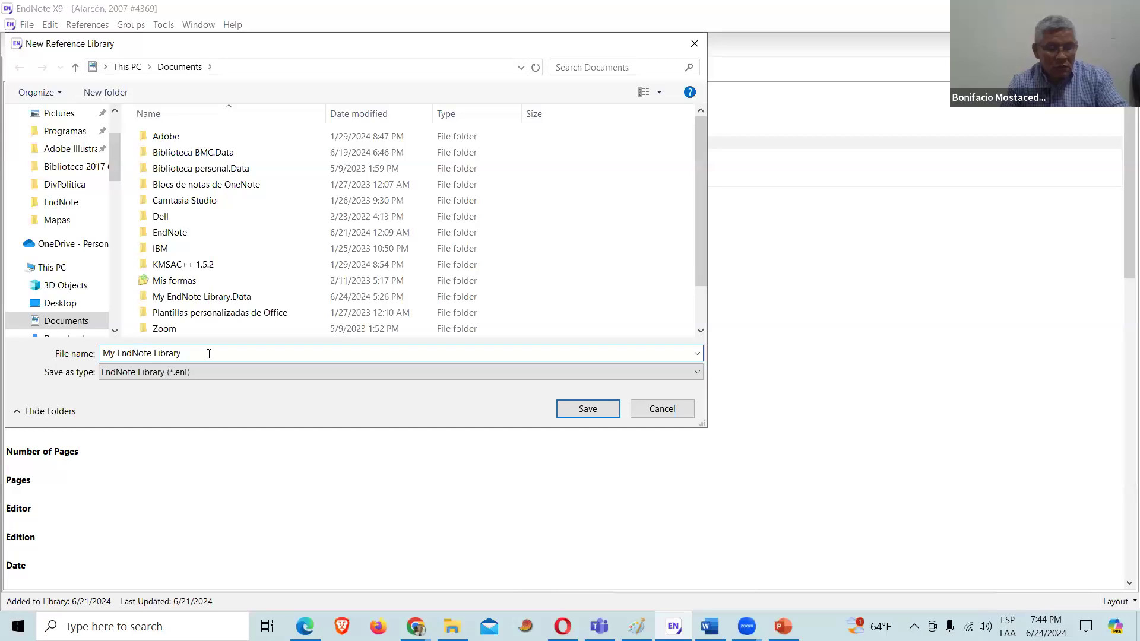
pyautogui.click(588, 410)
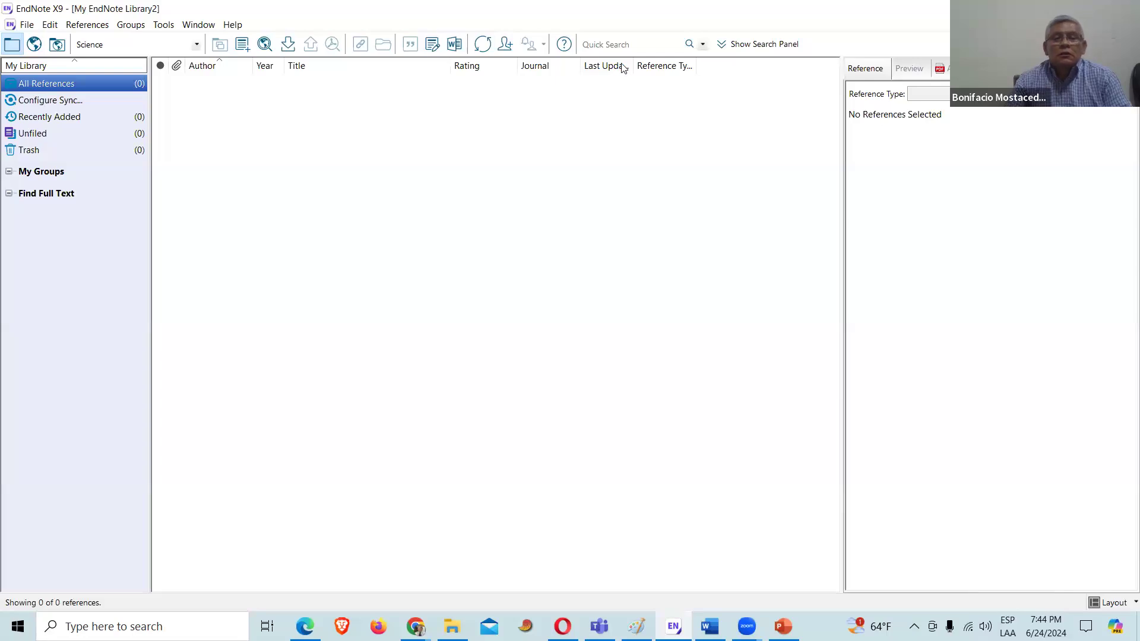
pyautogui.click(189, 2)
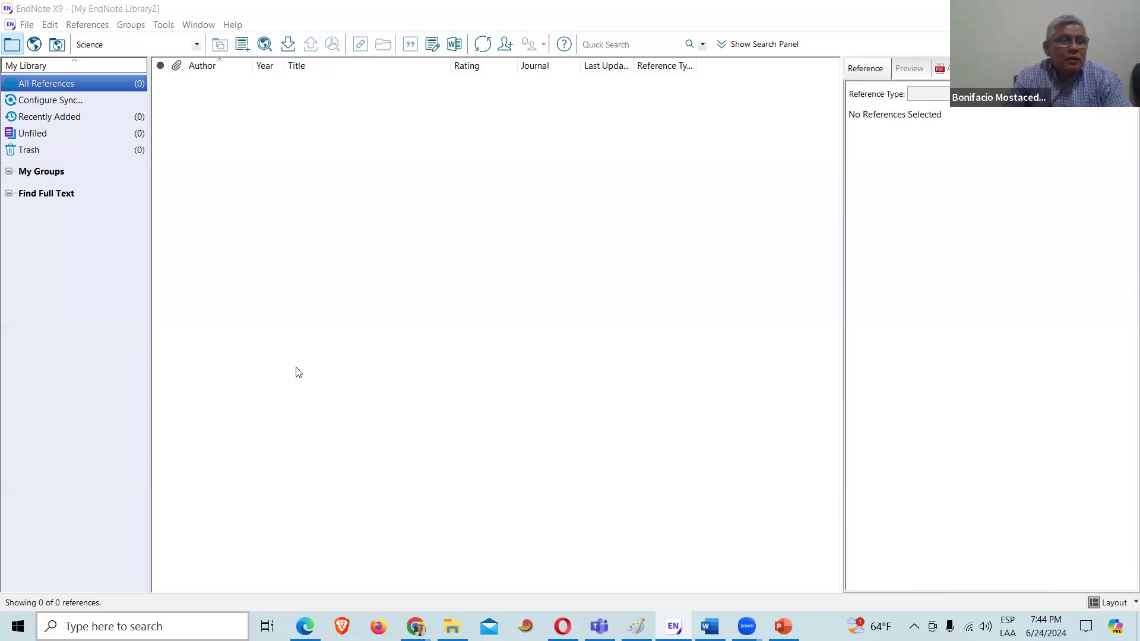
# Step: Create a new reference in the empty library and set its reference type to Book
pyautogui.click(243, 47)
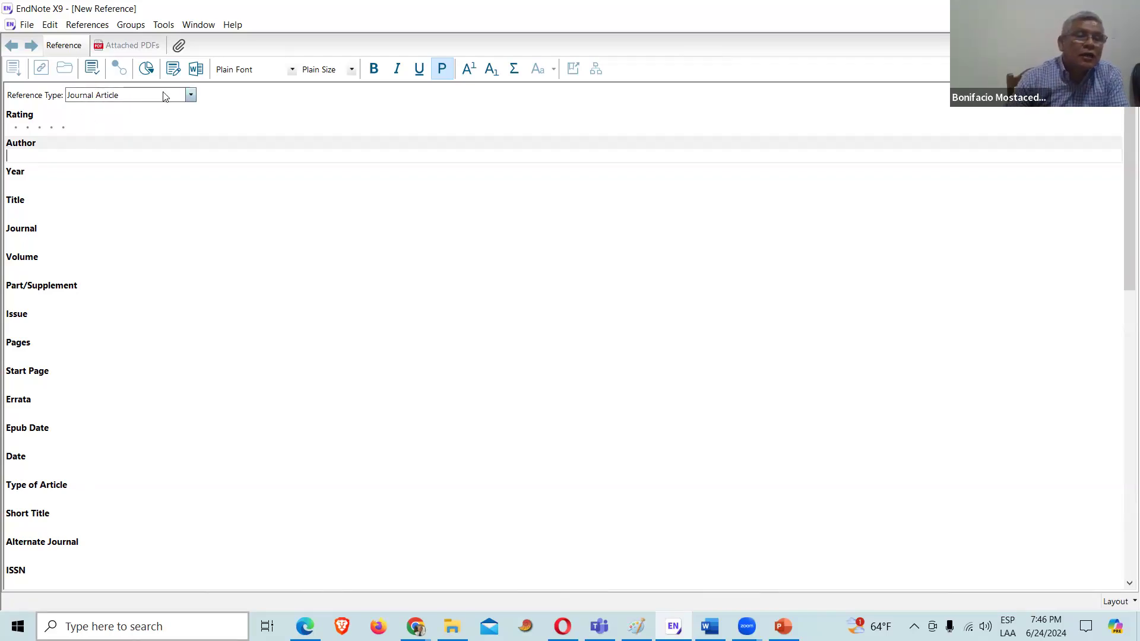
pyautogui.click(190, 96)
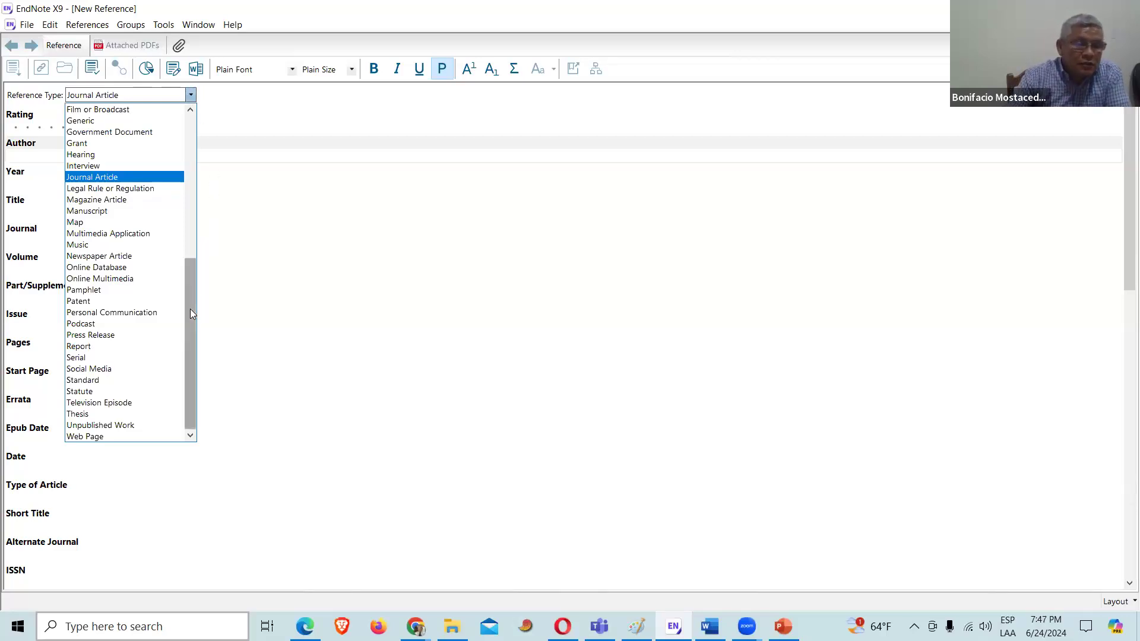
pyautogui.moveTo(190, 327); pyautogui.dragTo(194, 157)
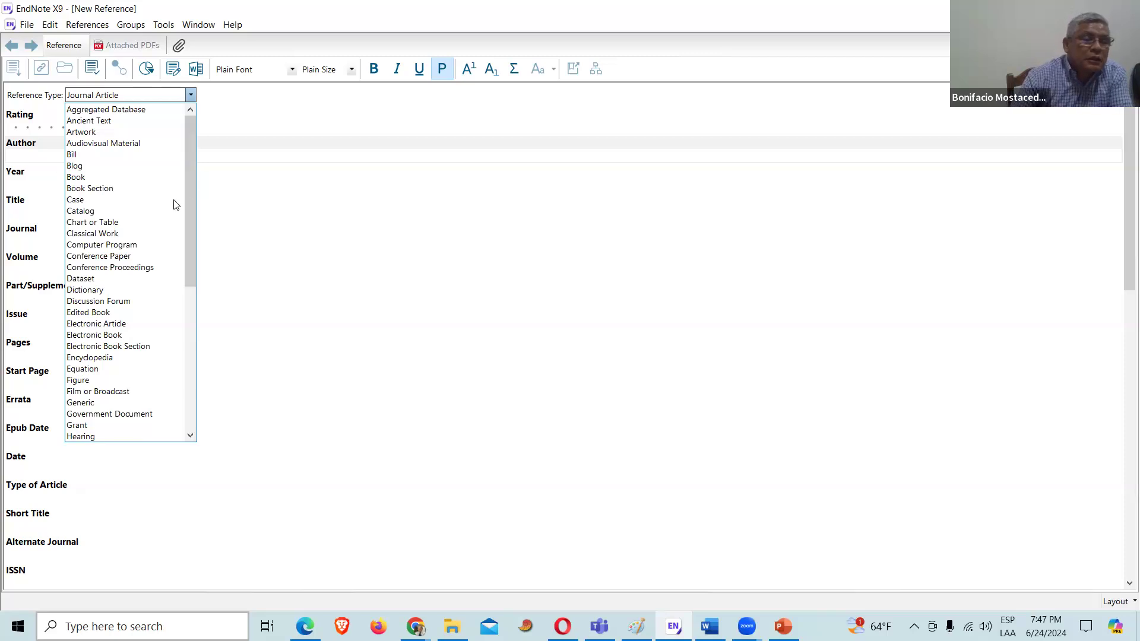
pyautogui.click(83, 180)
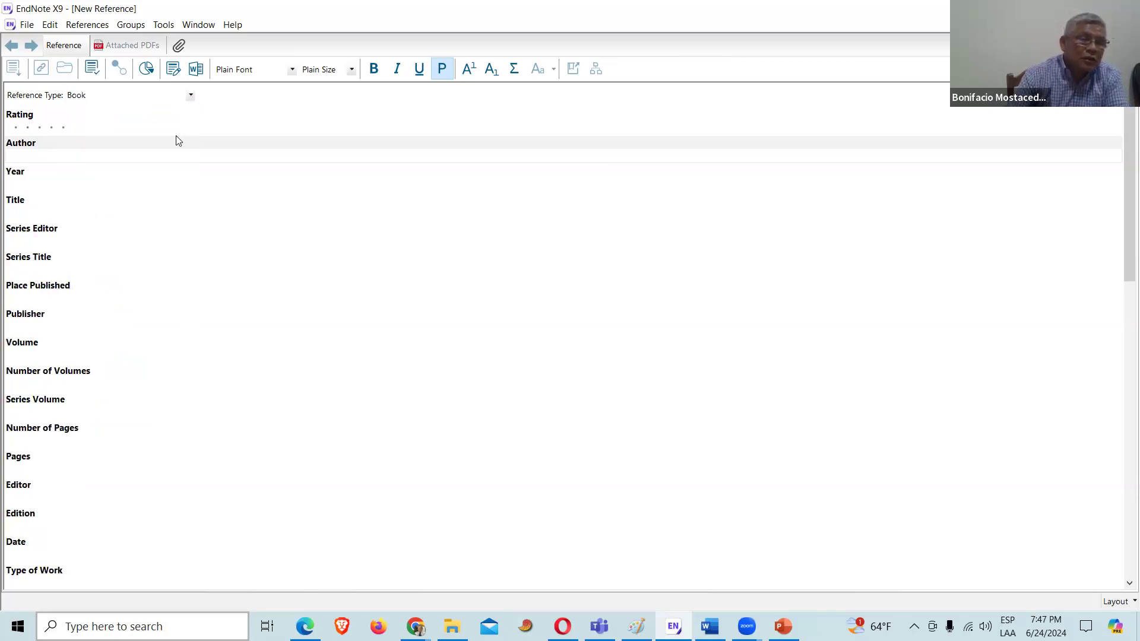
# Step: Switch the new reference to Journal Article and back to Book, and examine the fields each type offers
pyautogui.click(190, 95)
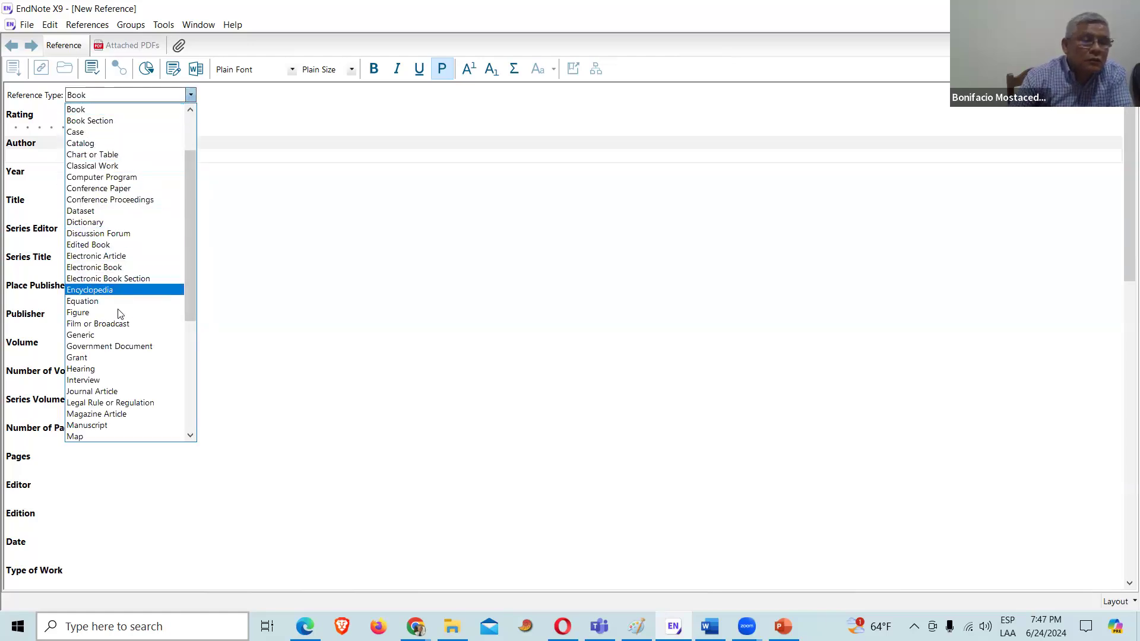
pyautogui.click(117, 394)
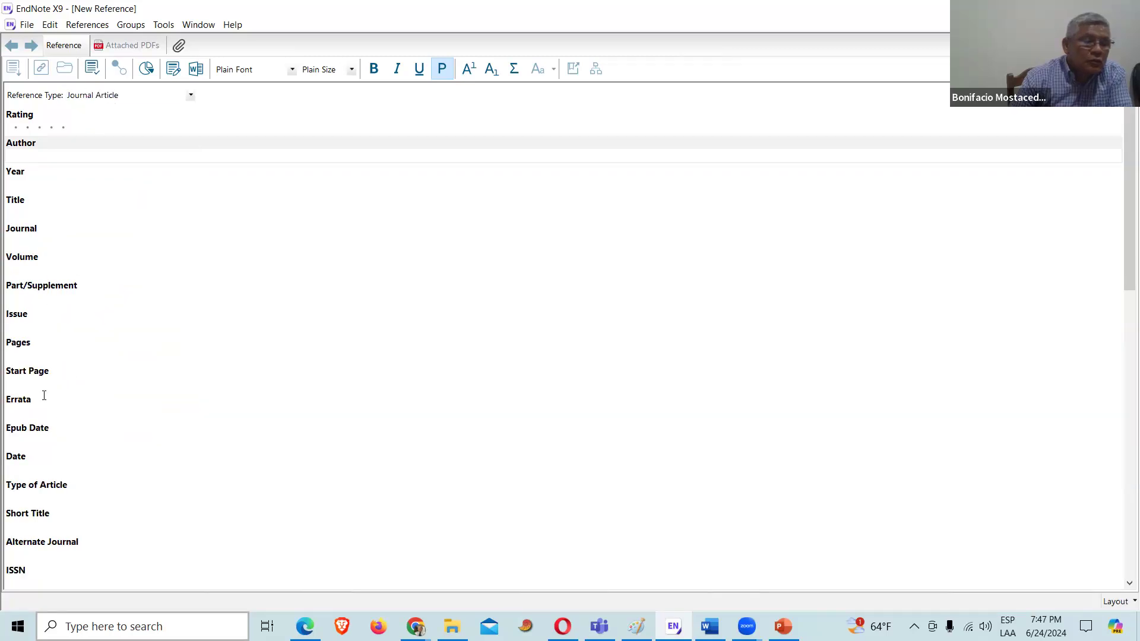
pyautogui.click(190, 95)
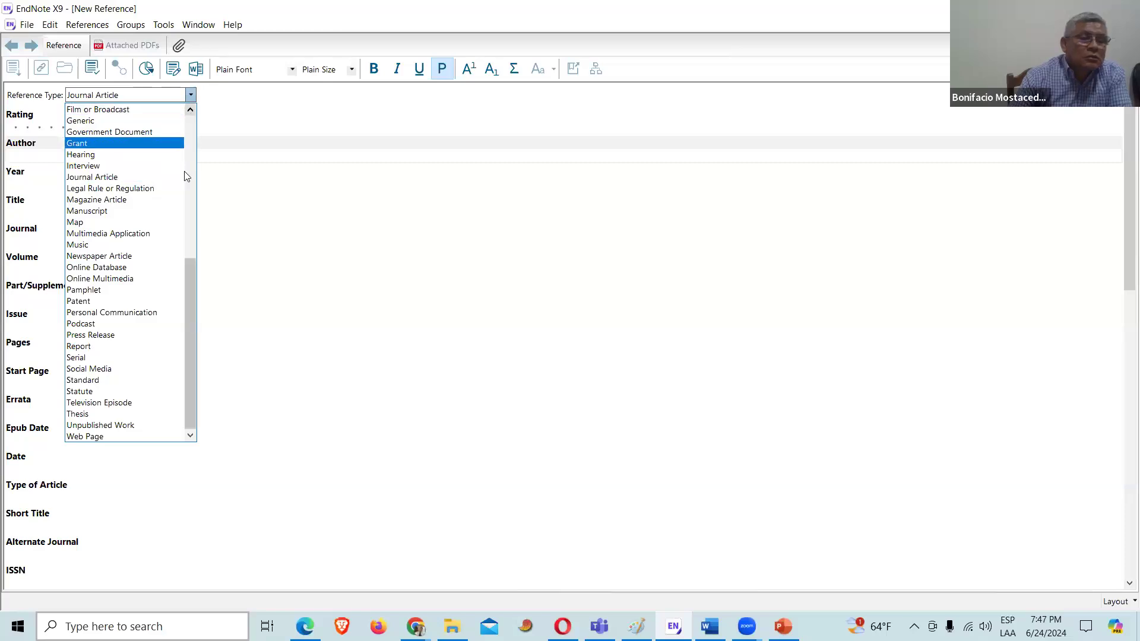
pyautogui.click(192, 137)
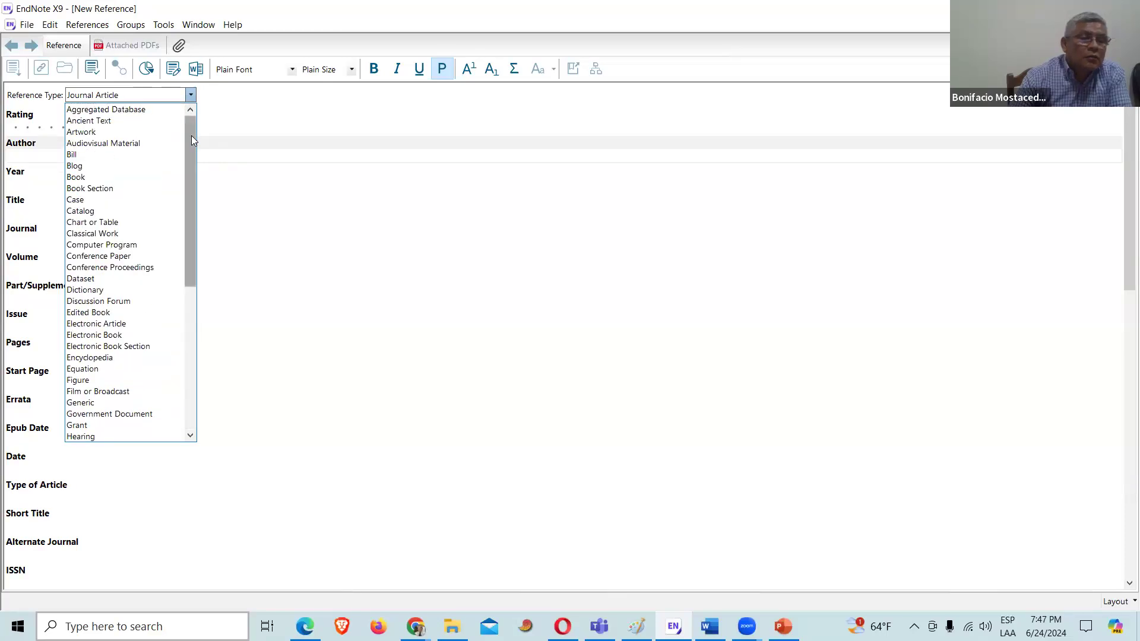
pyautogui.click(99, 178)
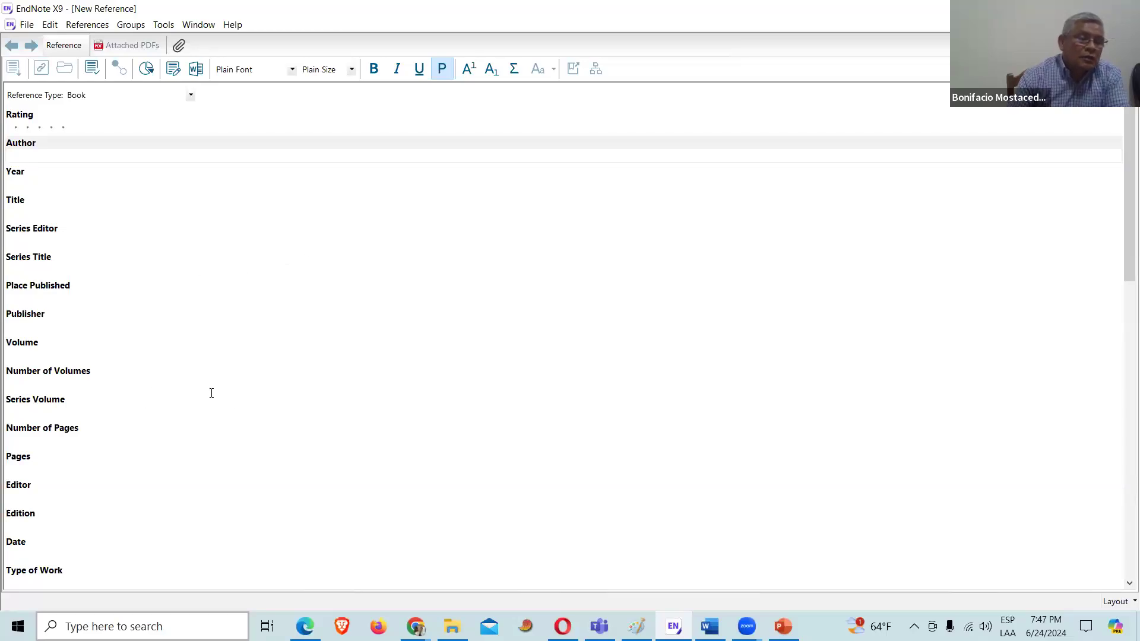
pyautogui.scroll(-6, 315, 459)
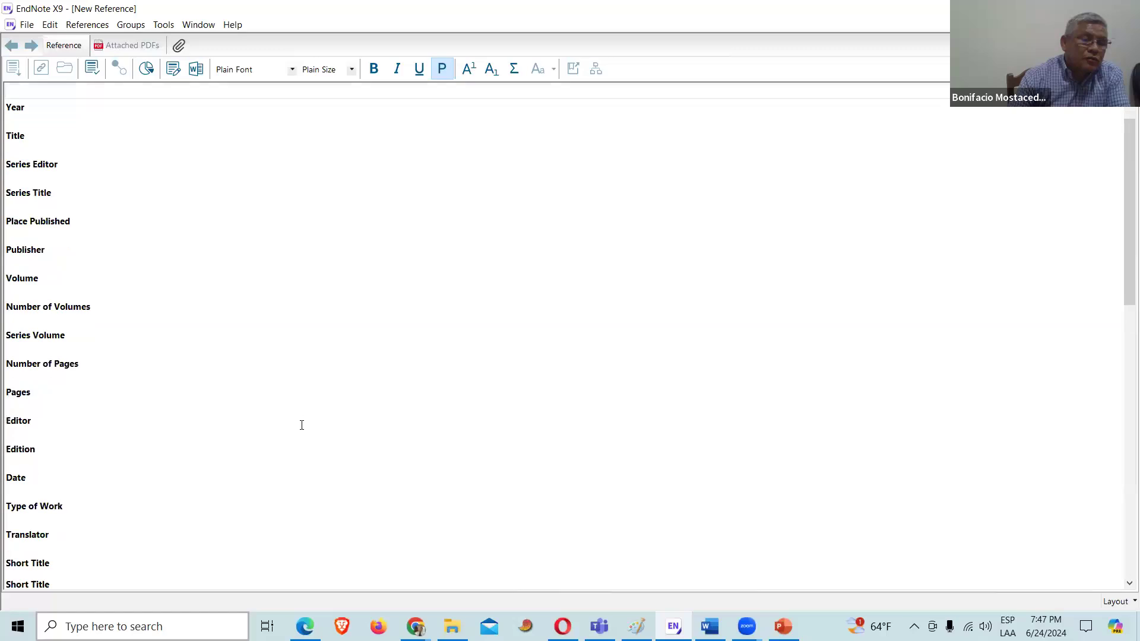
pyautogui.scroll(-5, 299, 426)
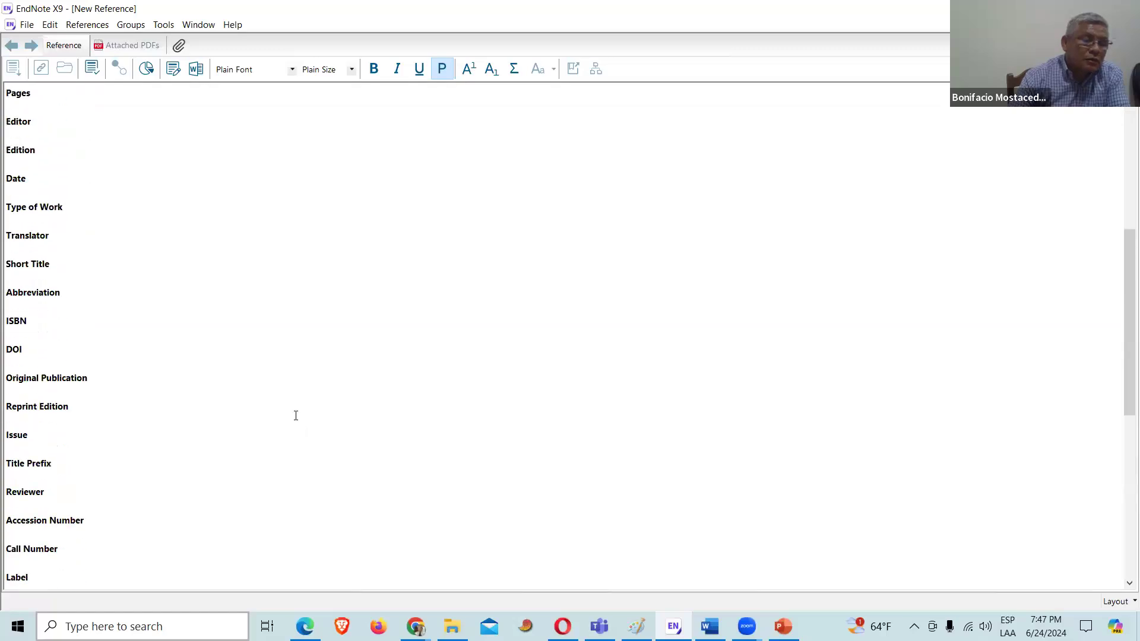
pyautogui.scroll(-2, 293, 416)
pyautogui.scroll(4, 292, 409)
pyautogui.scroll(5, 292, 408)
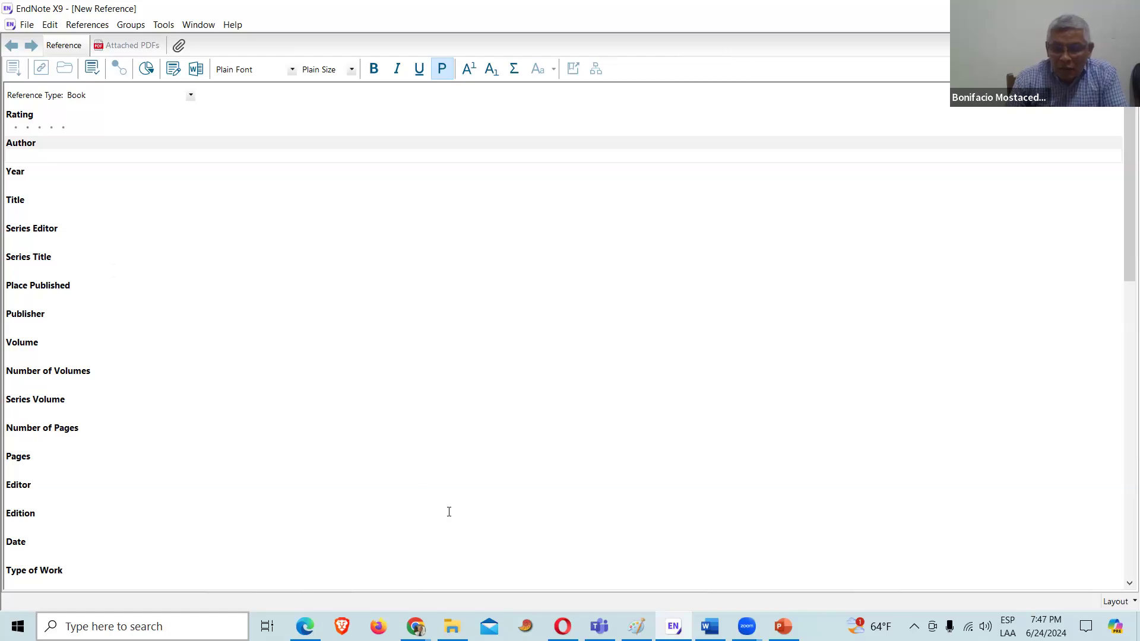
# Step: Switch to the PowerPoint presentation and go to slide 18, in the section on manually feeding the database
pyautogui.click(783, 626)
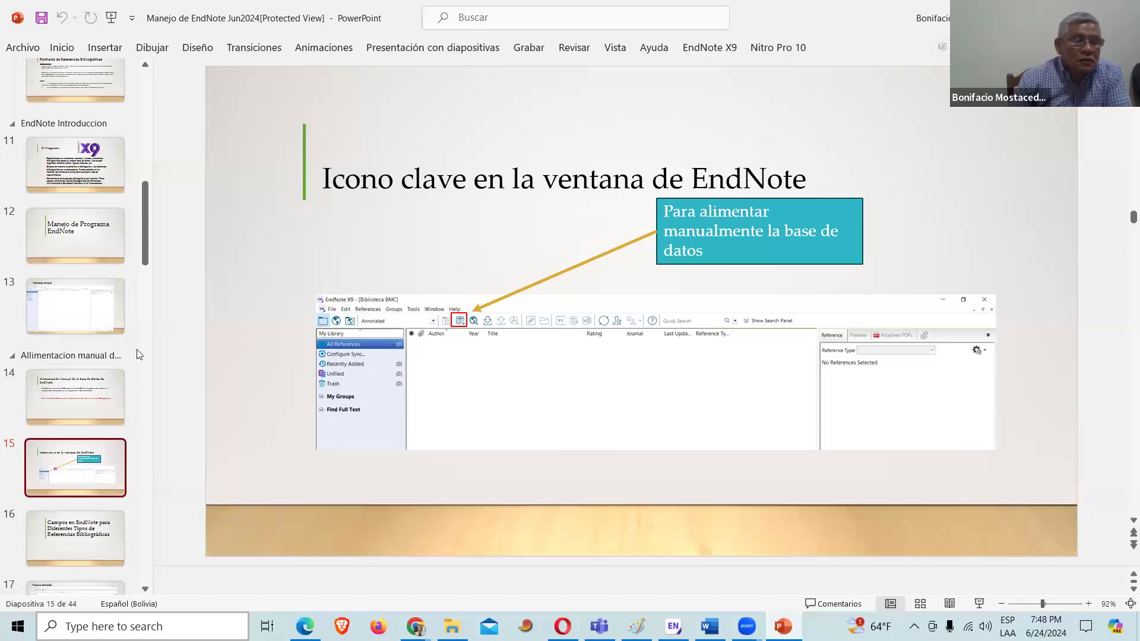
pyautogui.click(145, 589)
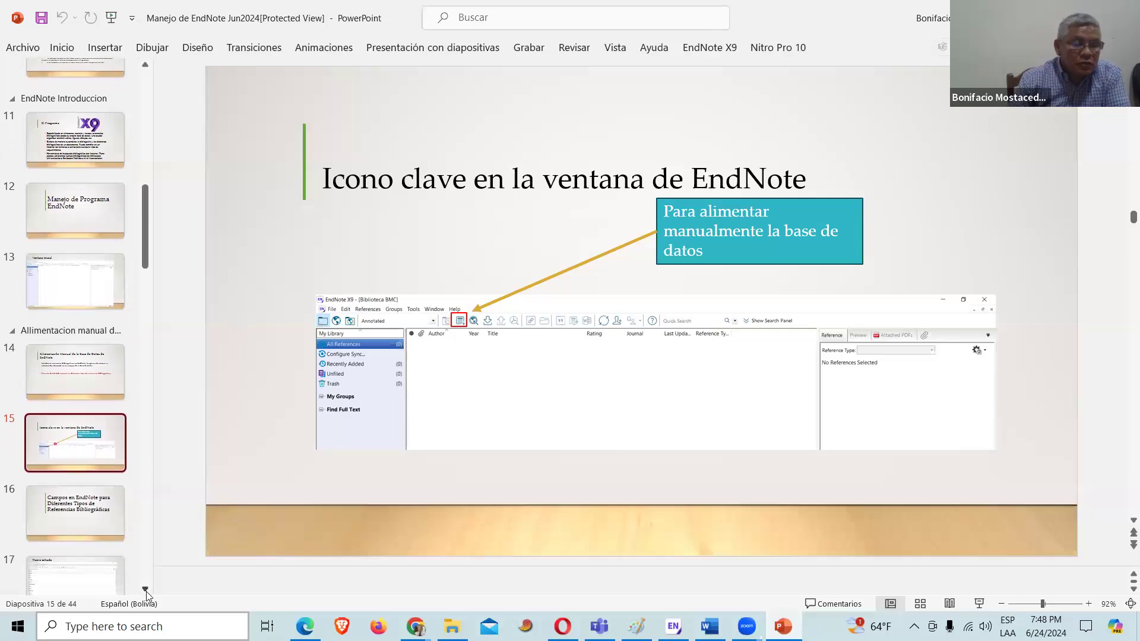
pyautogui.click(145, 589)
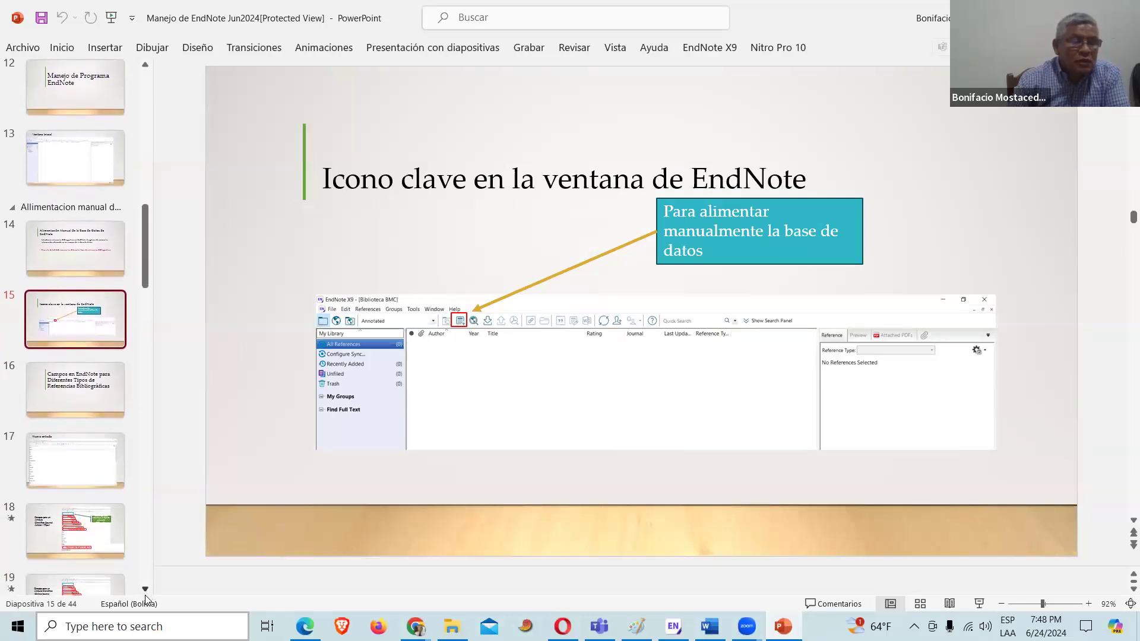
pyautogui.click(145, 590)
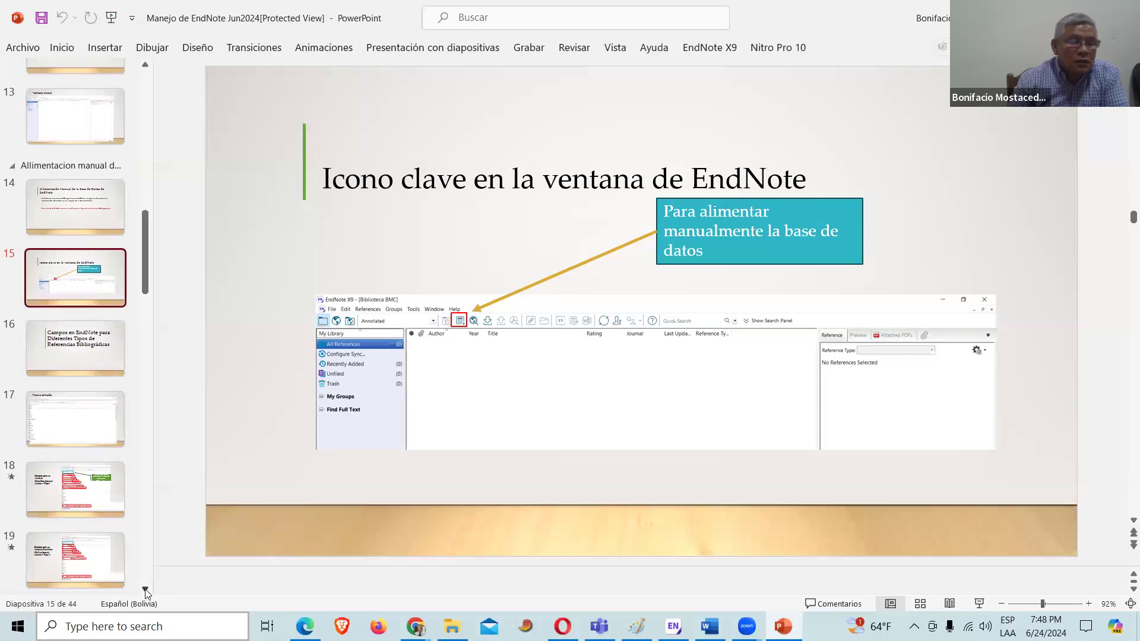
pyautogui.click(71, 465)
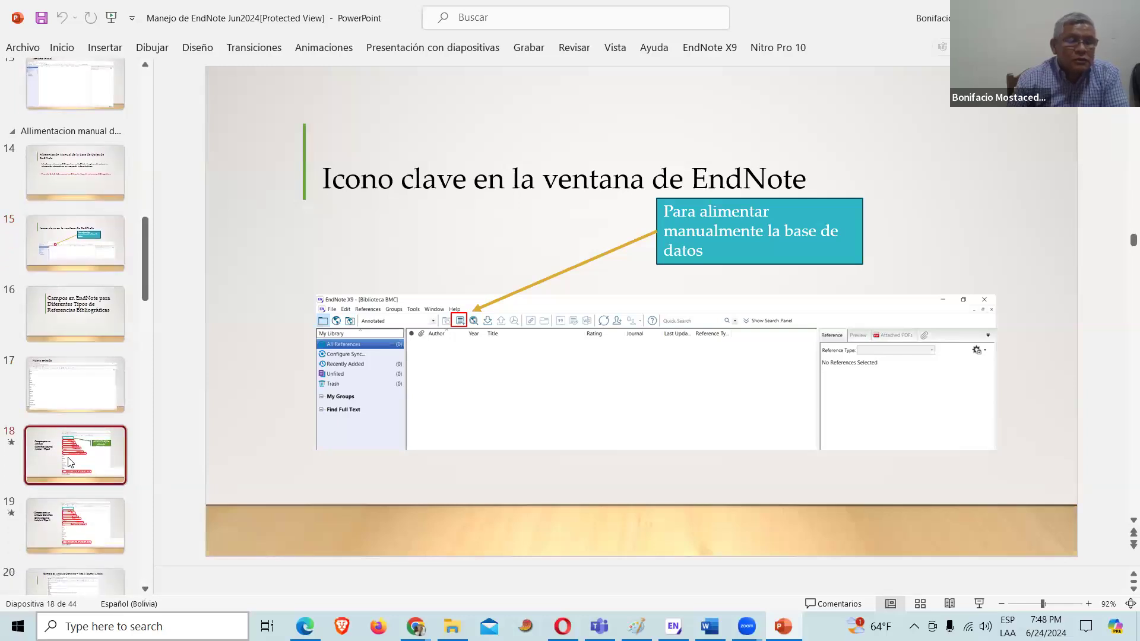
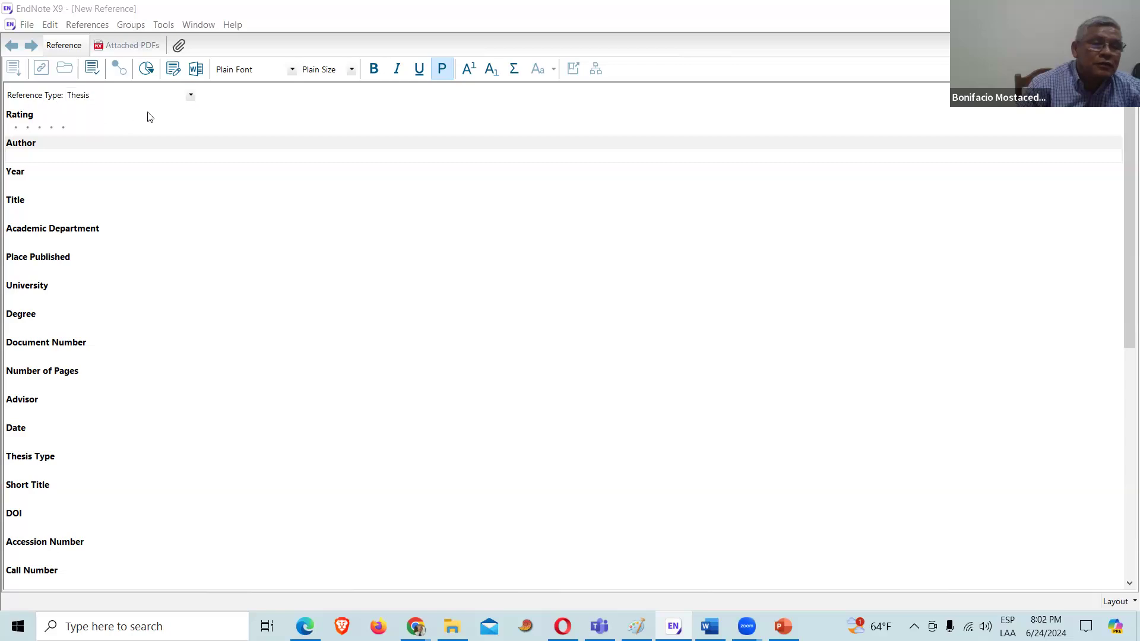
# Step: Set the new EndNote reference's type to Journal Article and enter the author's surname and initial
pyautogui.click(190, 96)
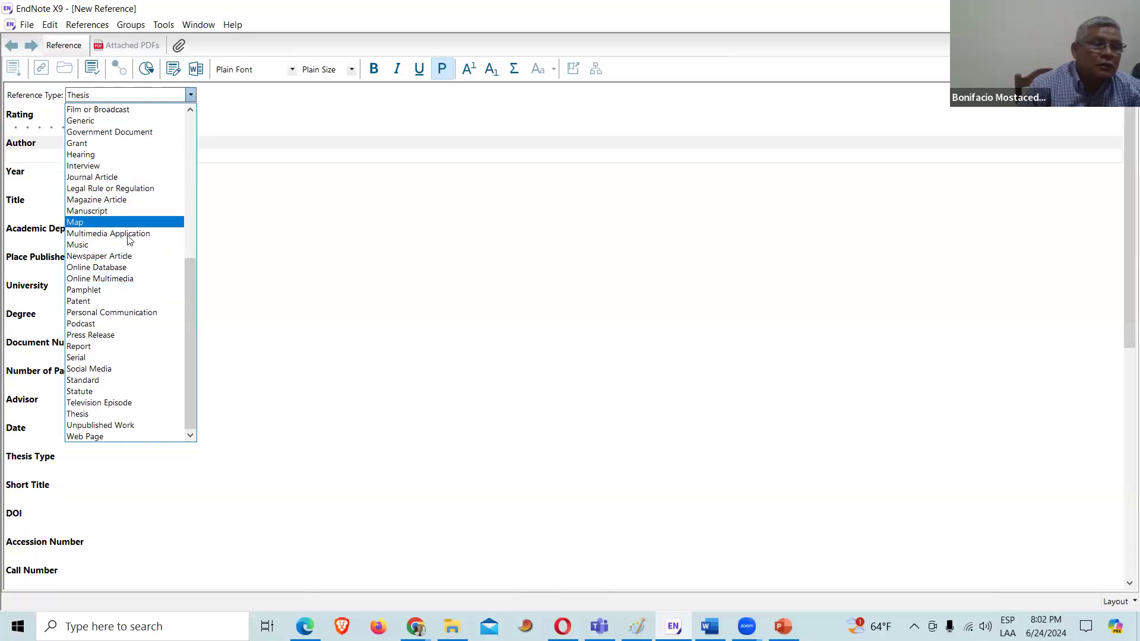
pyautogui.click(108, 177)
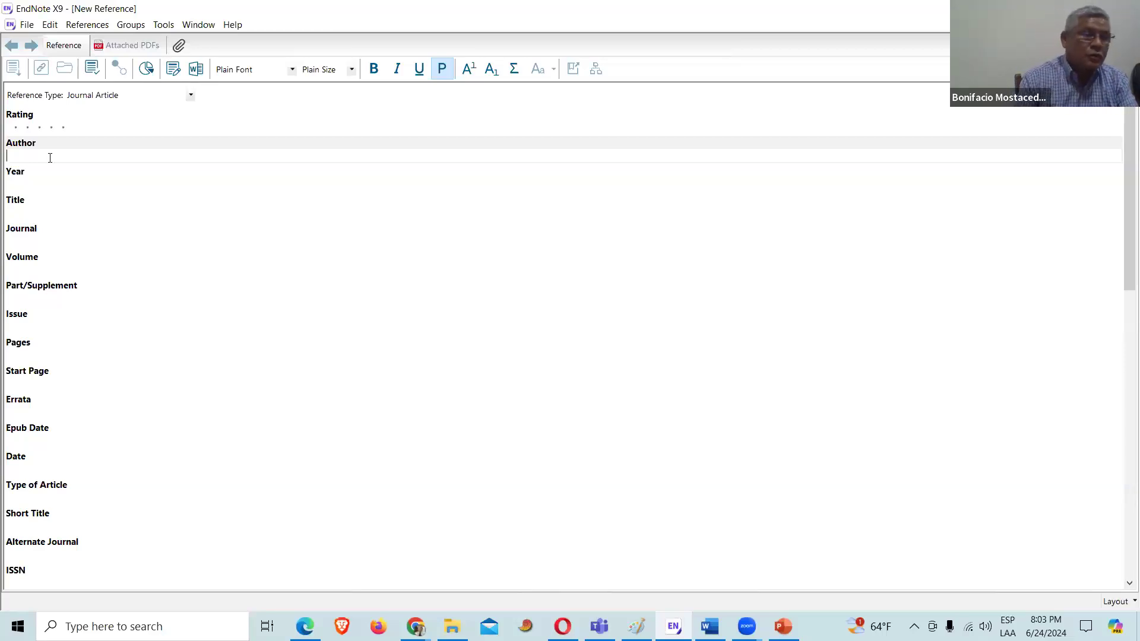
pyautogui.write('A')
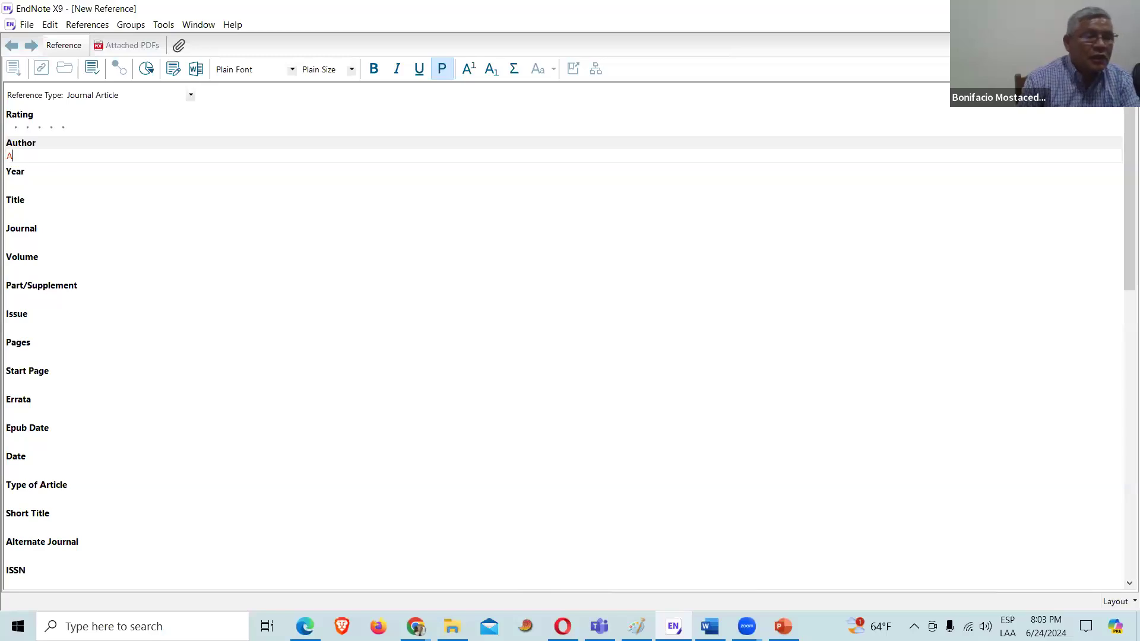
pyautogui.write('larcon')
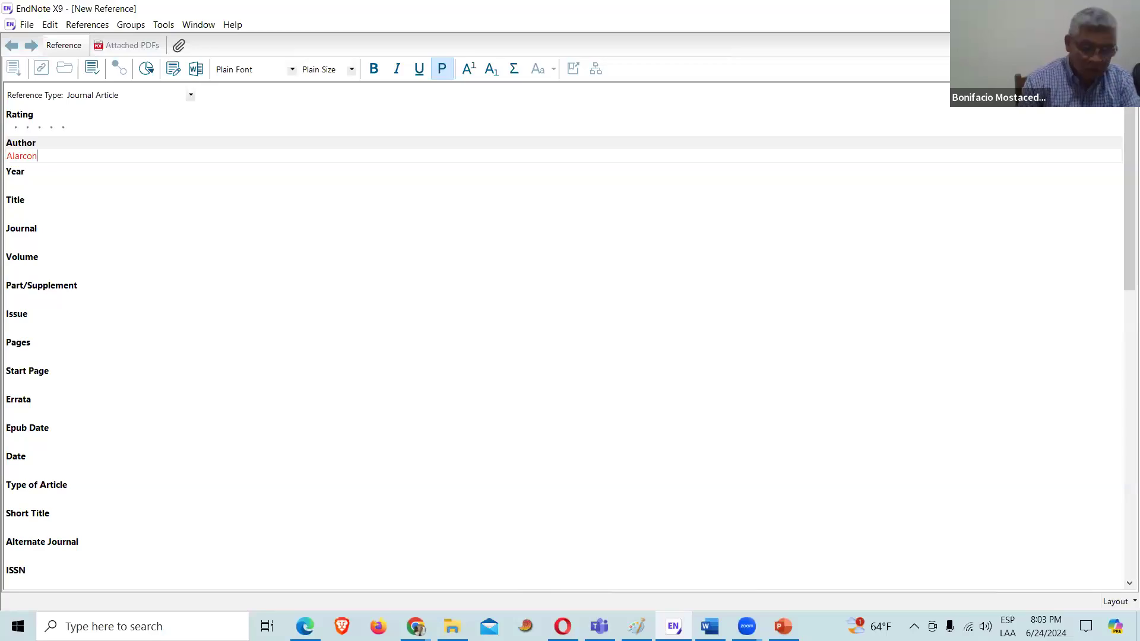
pyautogui.write(', A.')
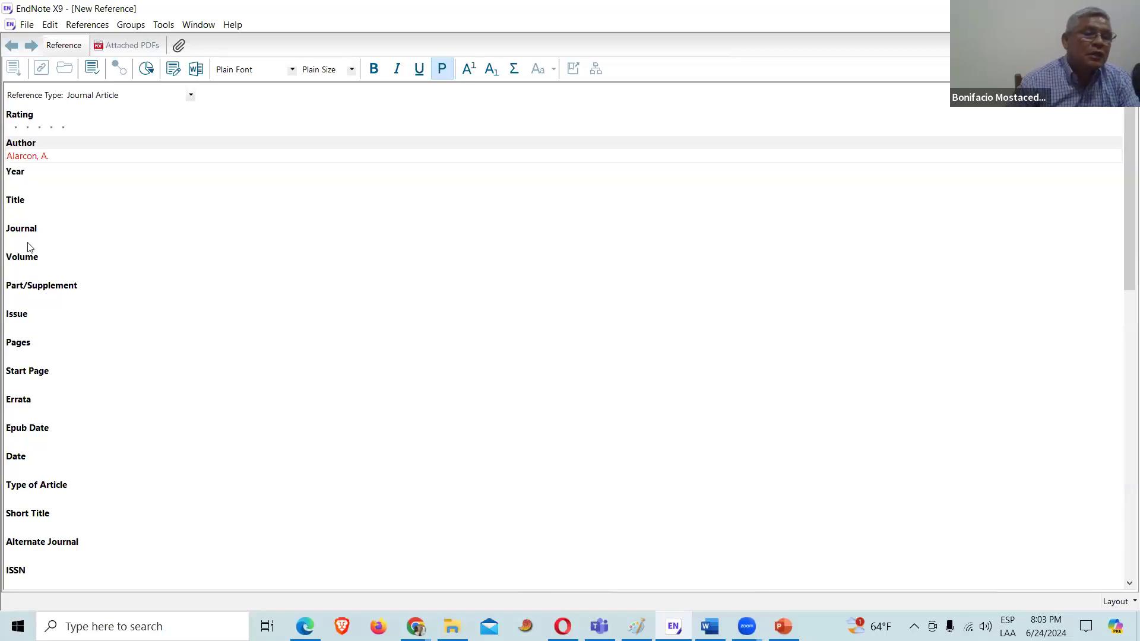
# Step: Enter the year 2011 and the title "Potencial productivo del algarrobo (Prosopis spp.) en tres localidades al sur de Bolivia"
pyautogui.click(29, 184)
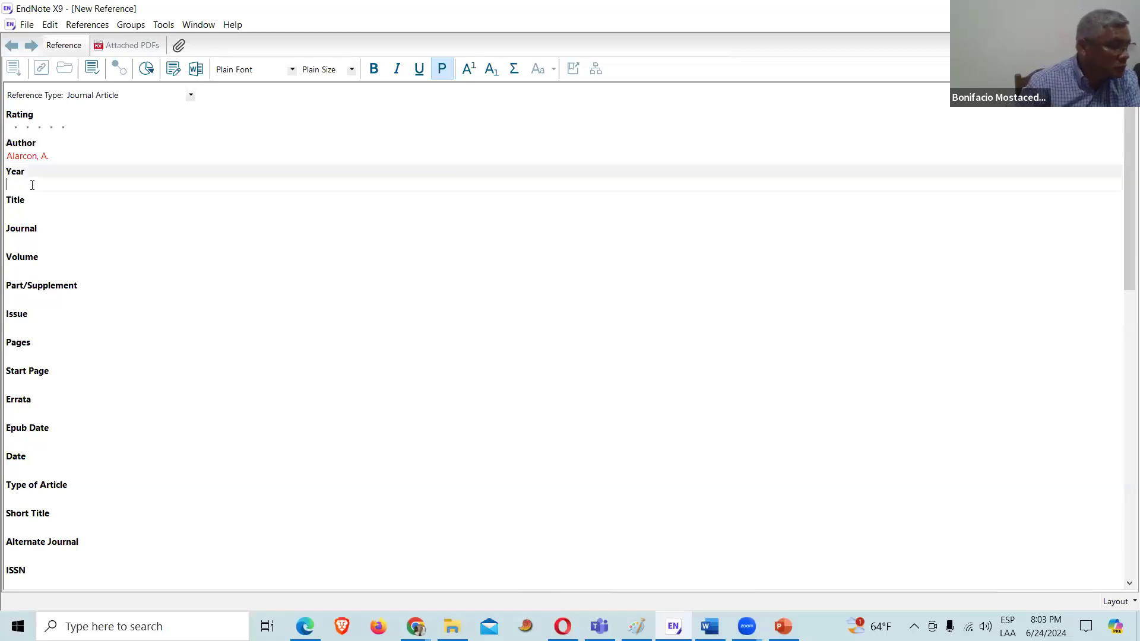
pyautogui.write('2011')
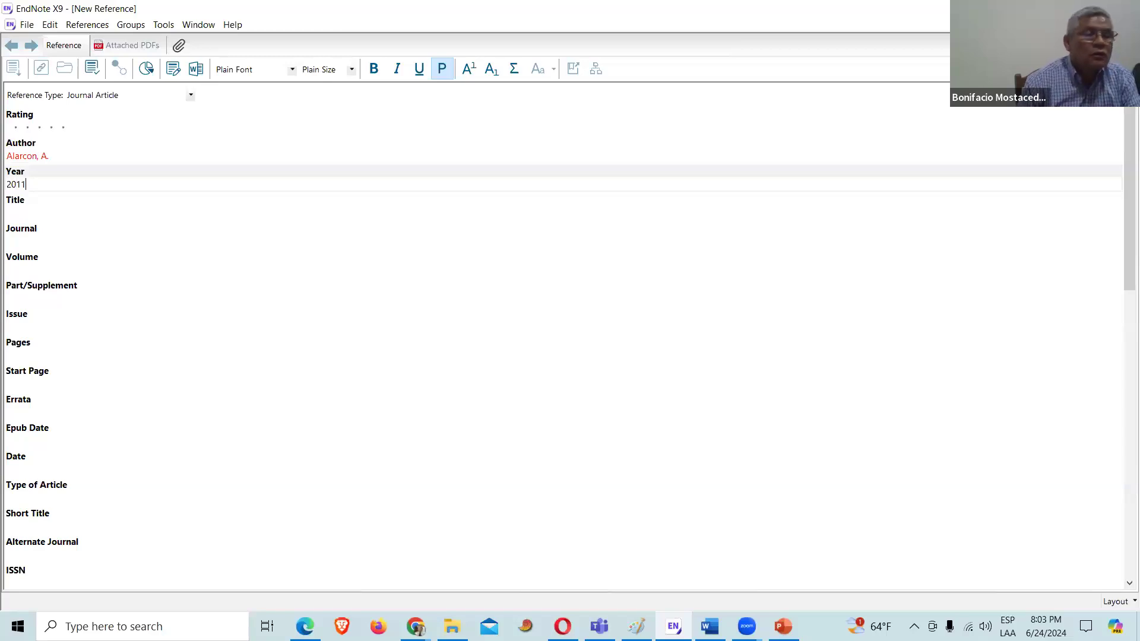
pyautogui.click(39, 212)
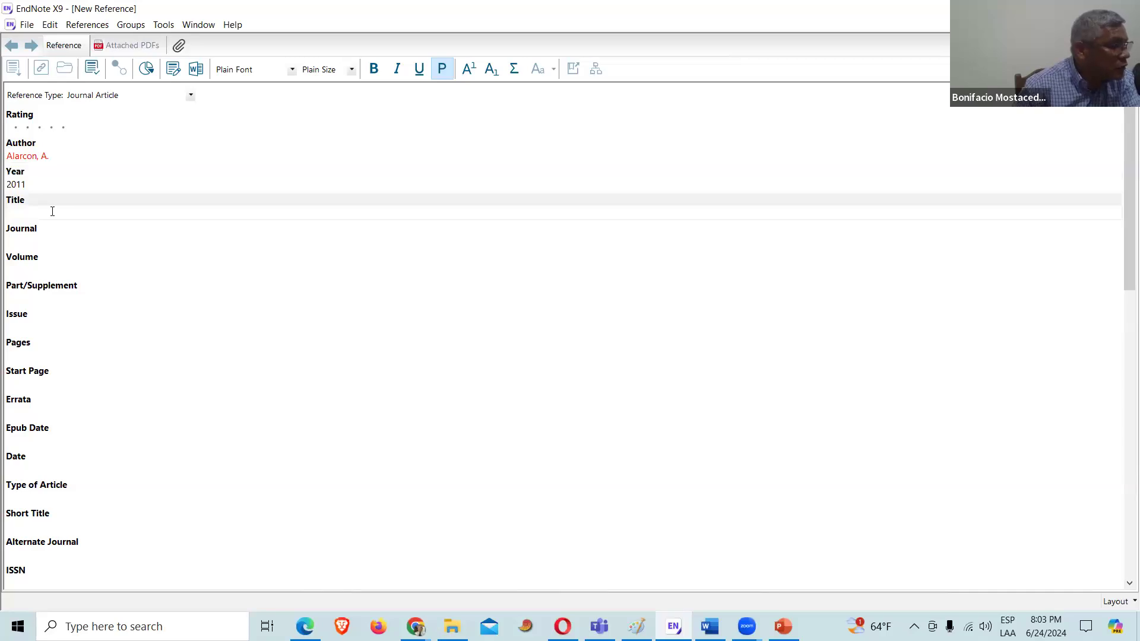
pyautogui.write('Potencial ')
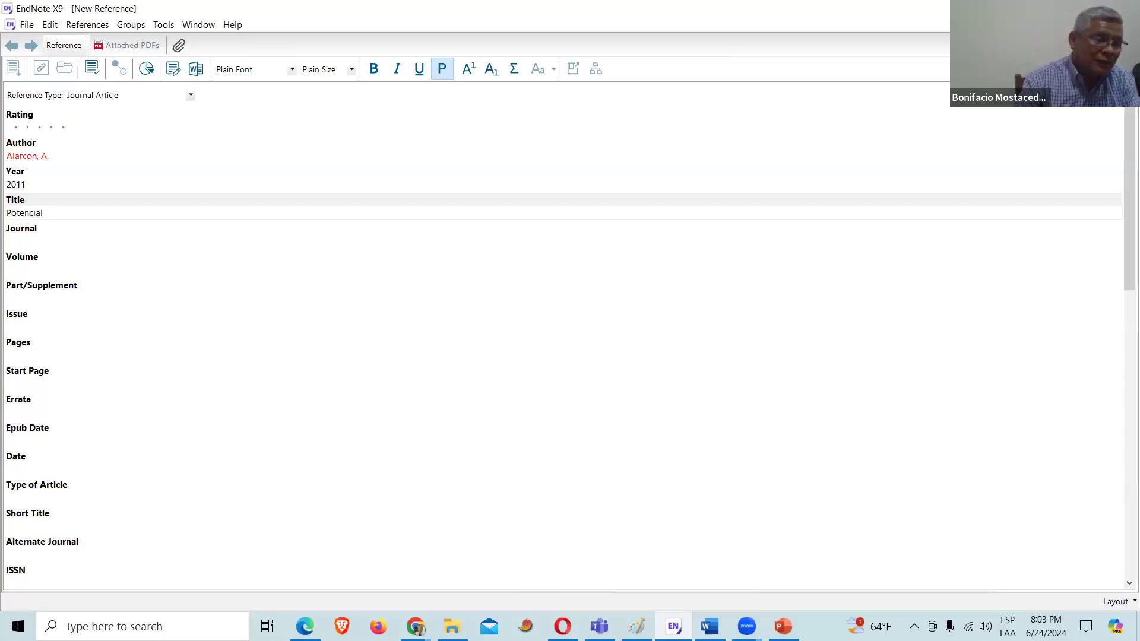
pyautogui.write('productivo')
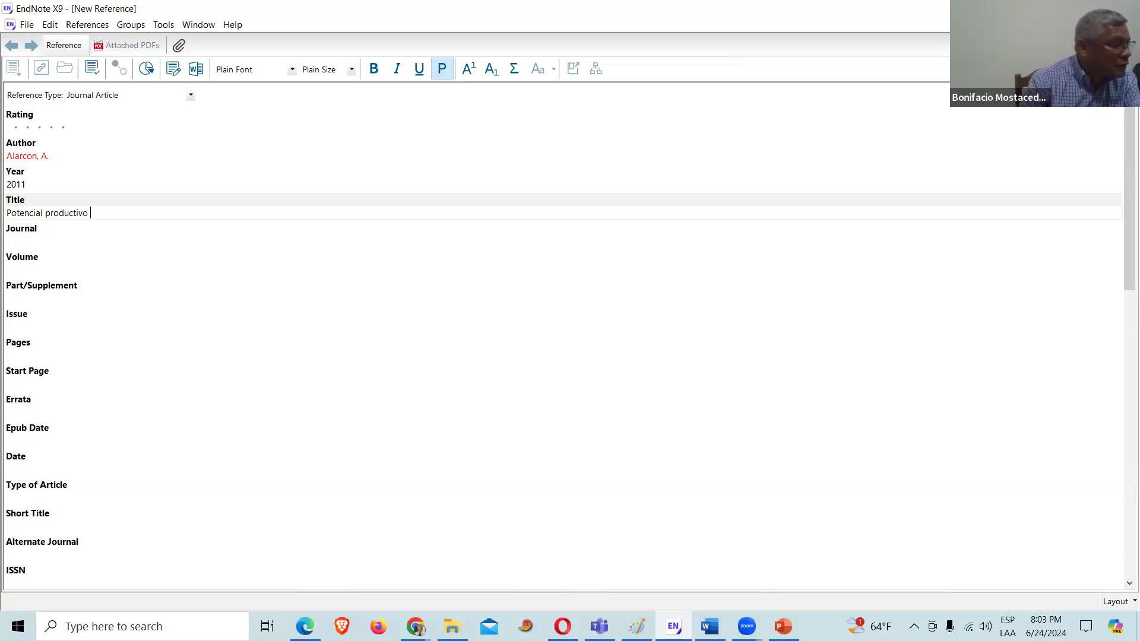
pyautogui.write(' del al')
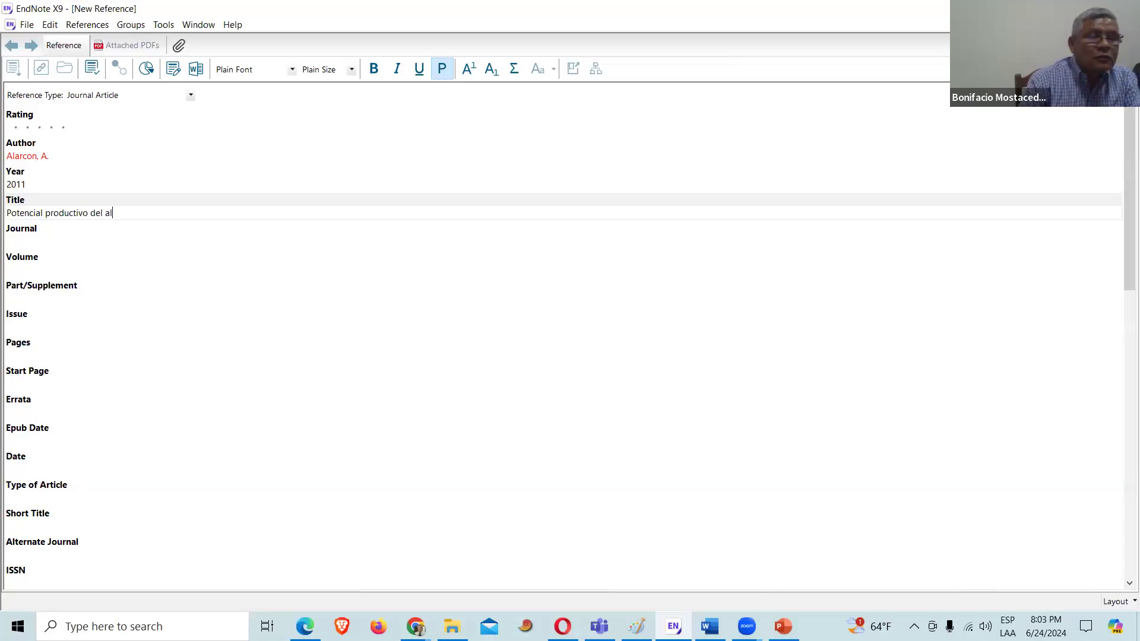
pyautogui.write('garrobo')
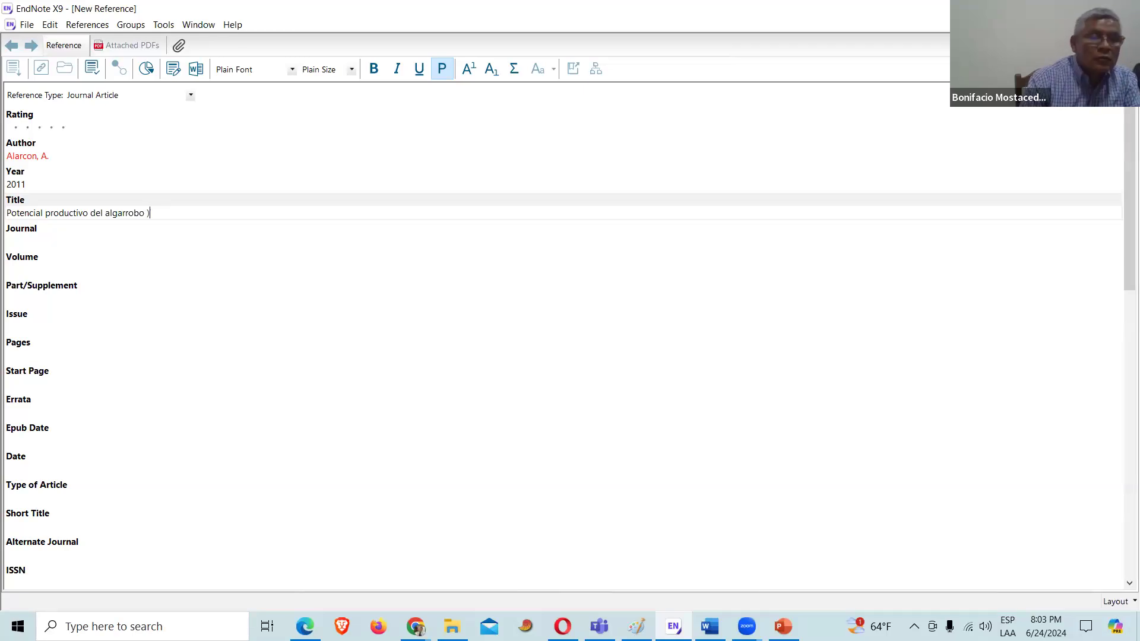
pyautogui.write(' (Prosopis')
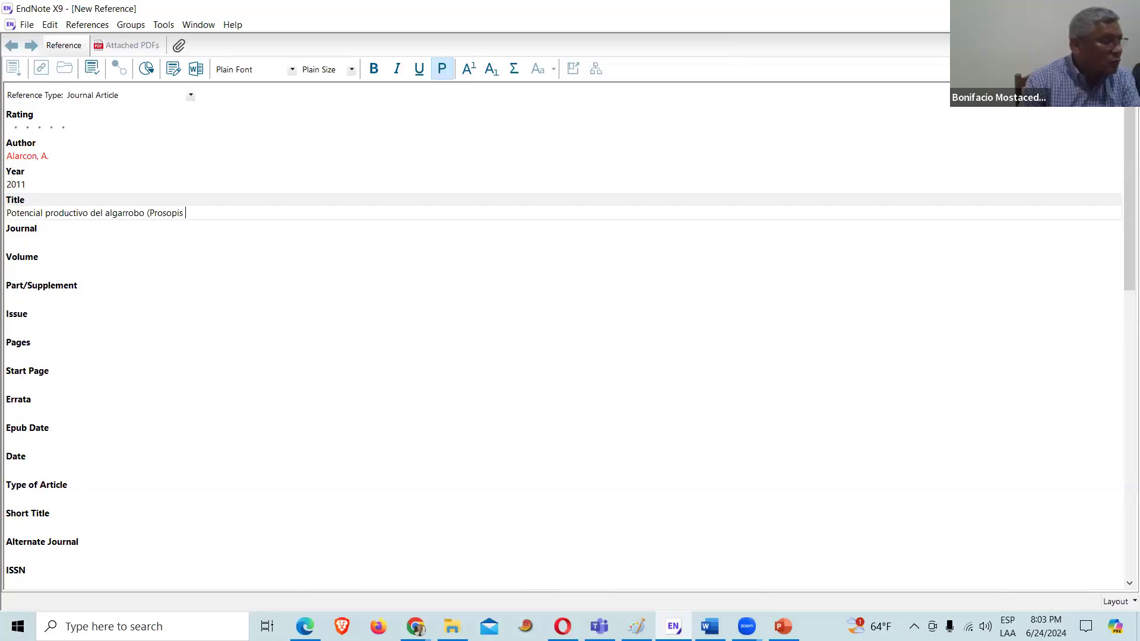
pyautogui.write(' spp.=')
pyautogui.press('BackSpace')
pyautogui.write(')')
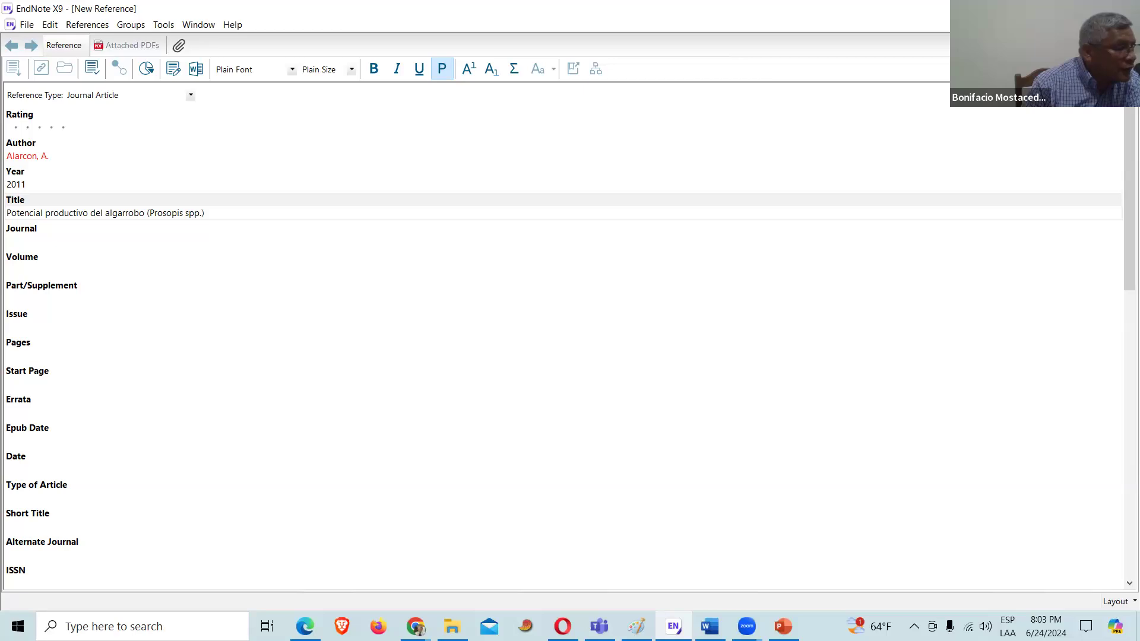
pyautogui.write(' en ')
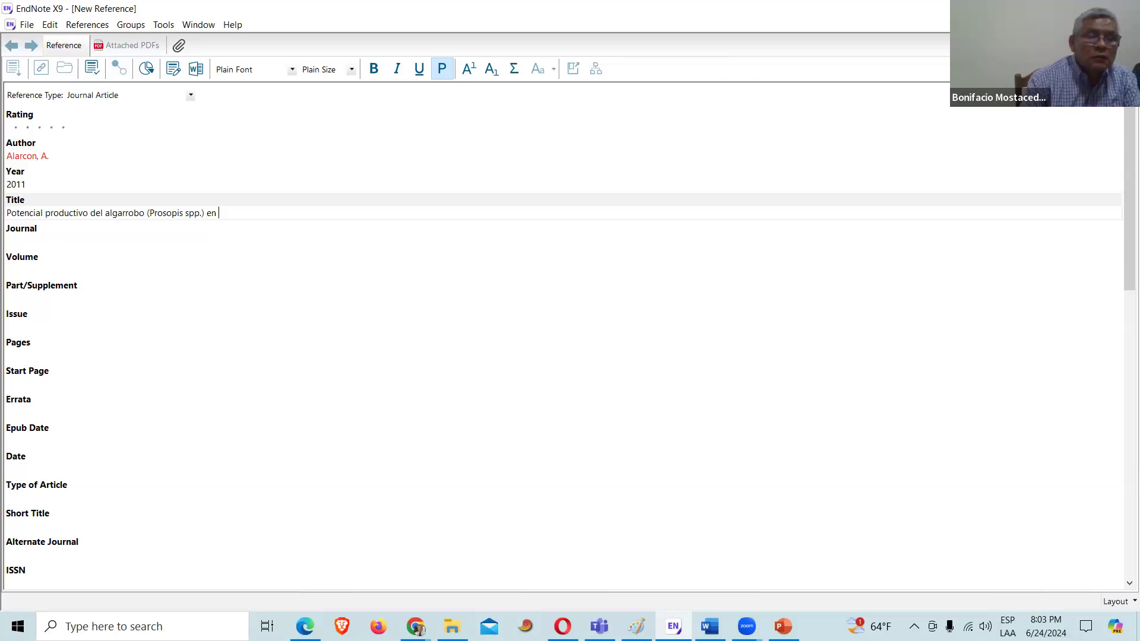
pyautogui.write('tres loca')
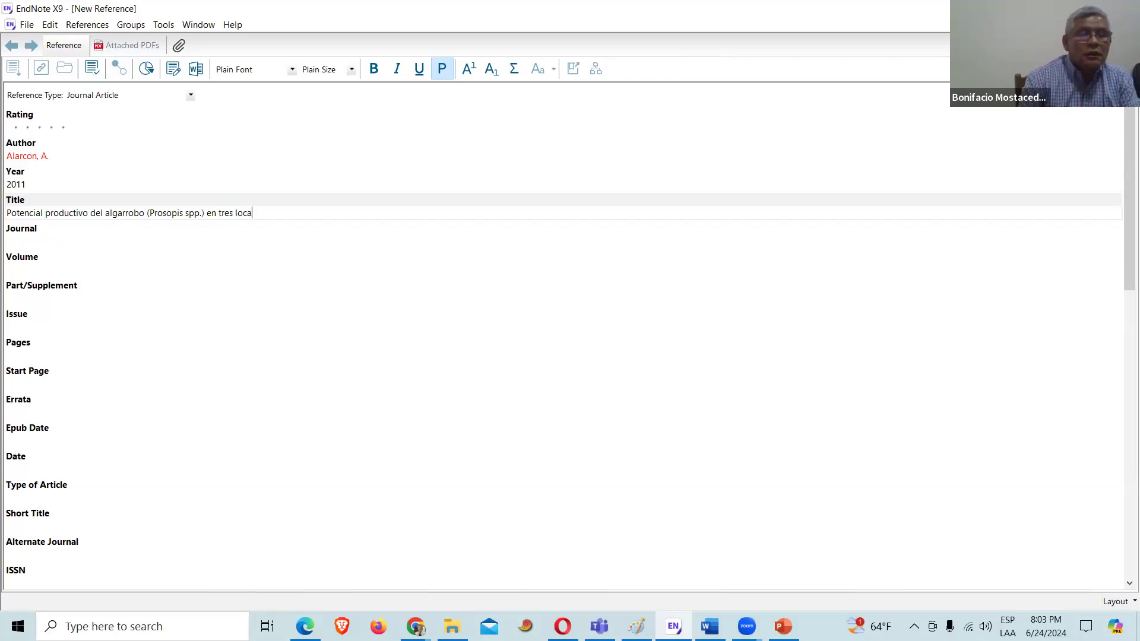
pyautogui.write('lidades')
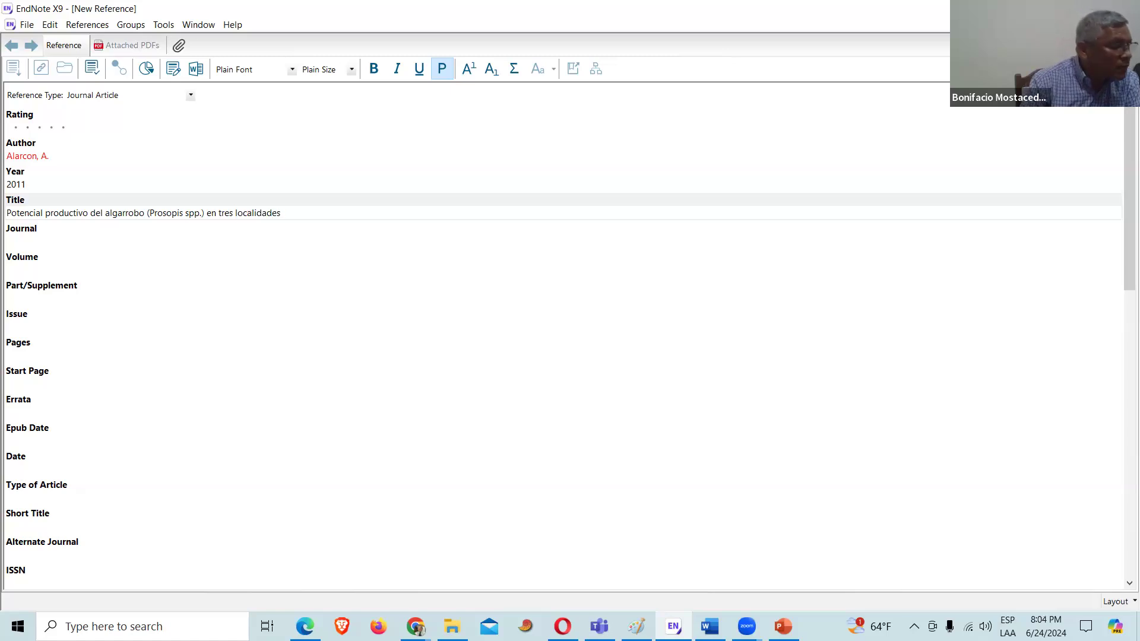
pyautogui.write(' al sur d')
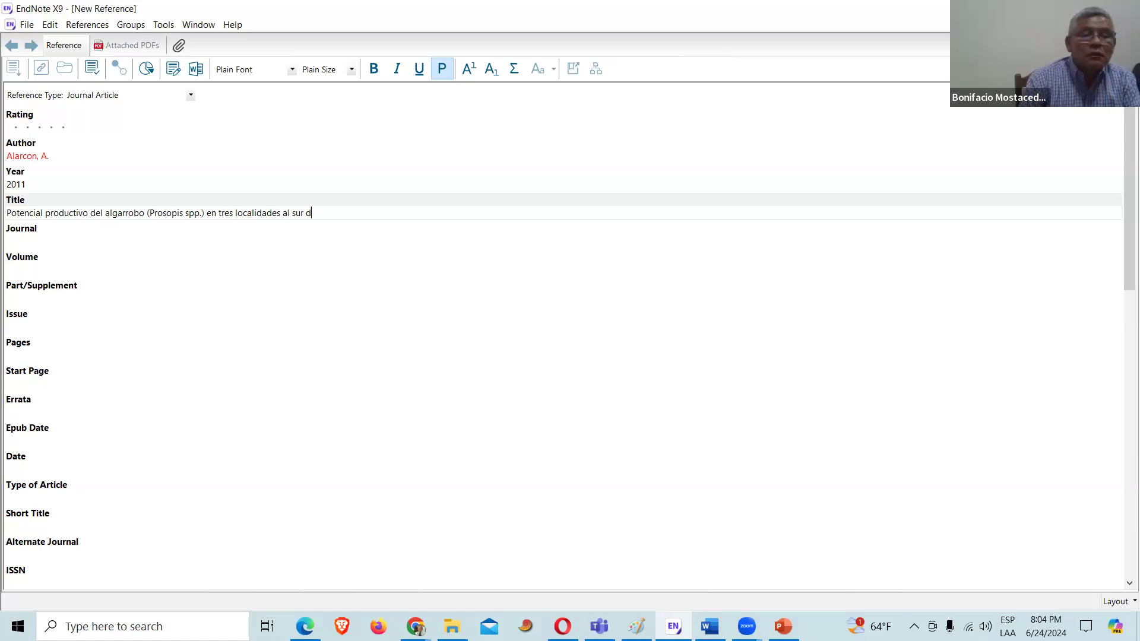
pyautogui.write('e Bolivia')
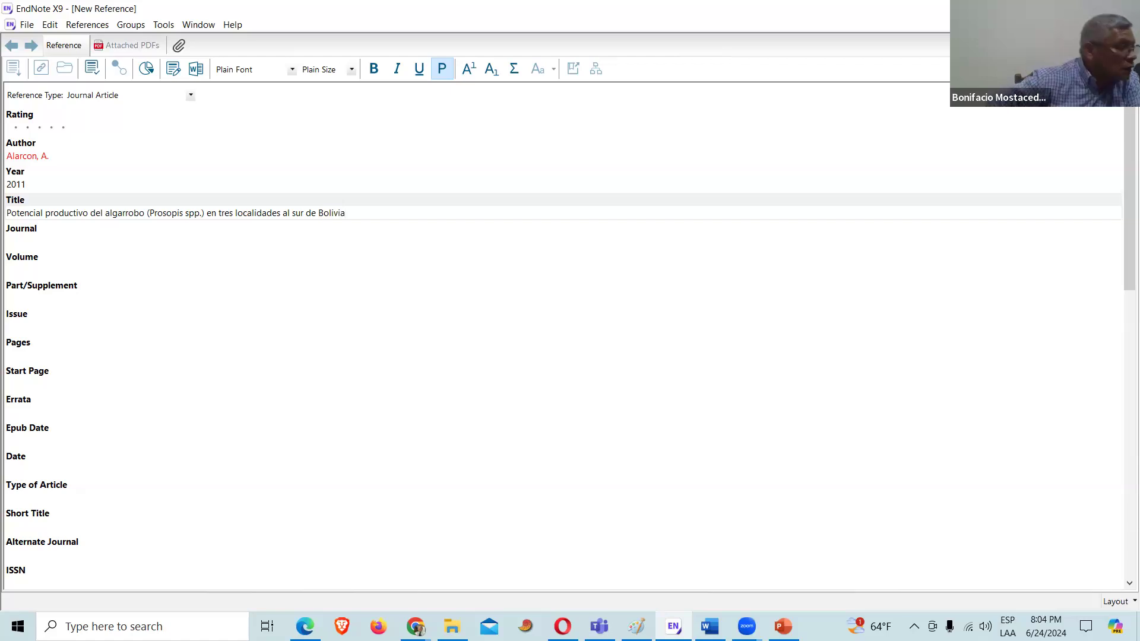
# Step: Enter "Revista Boliviana de Ecologia y Conservacion Ambiental" as the article's journal
pyautogui.click(22, 244)
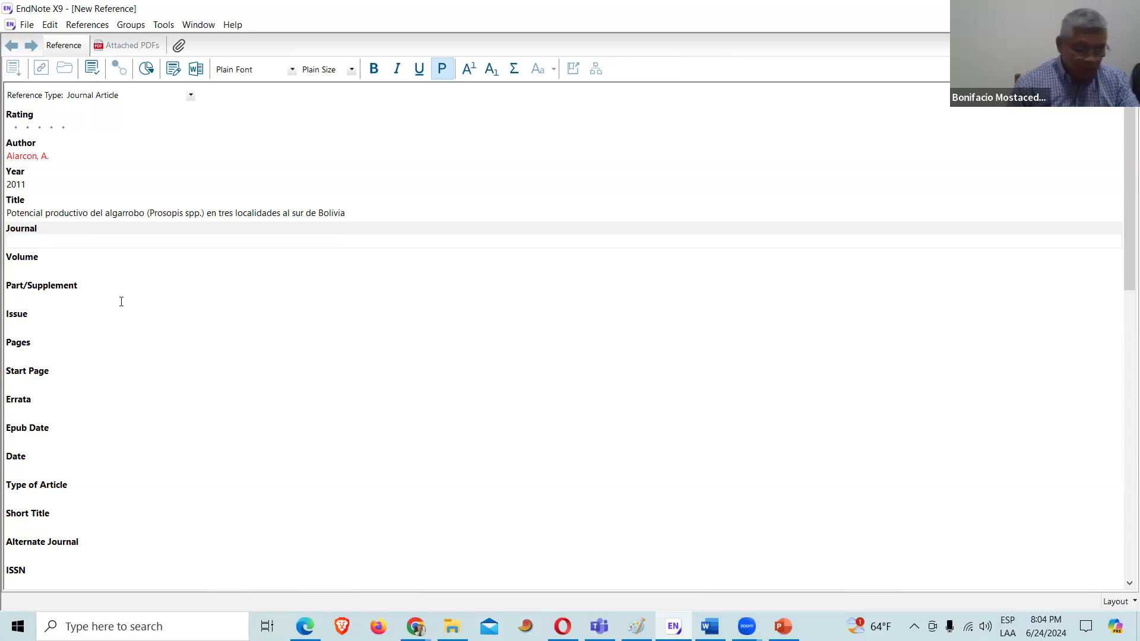
pyautogui.write('Revista')
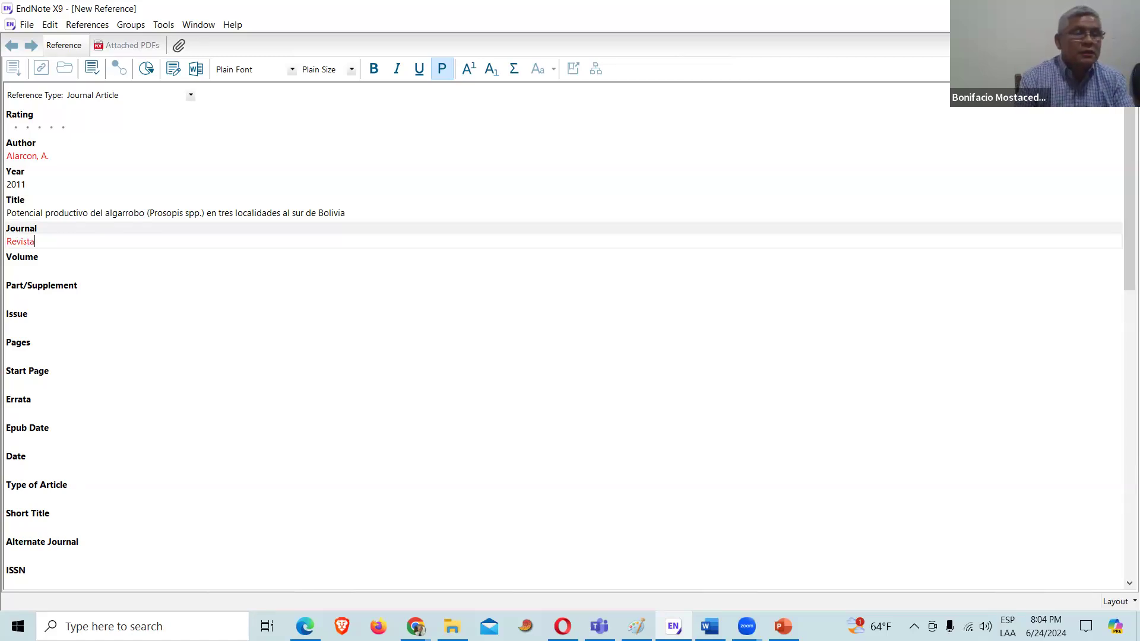
pyautogui.write(' Bol')
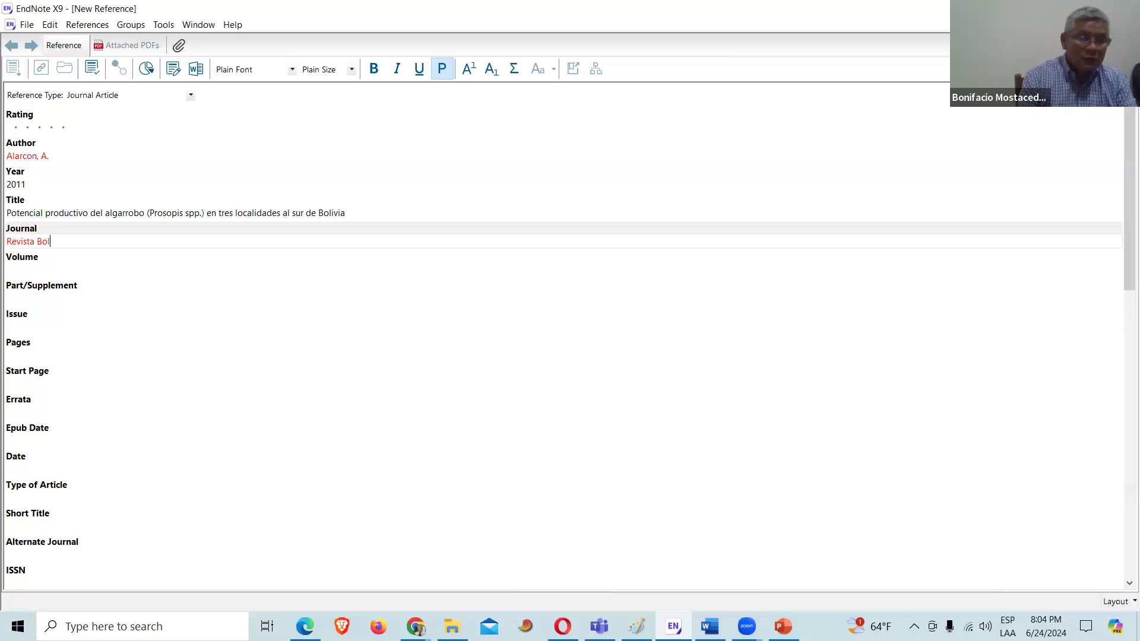
pyautogui.write('iviana de Eco')
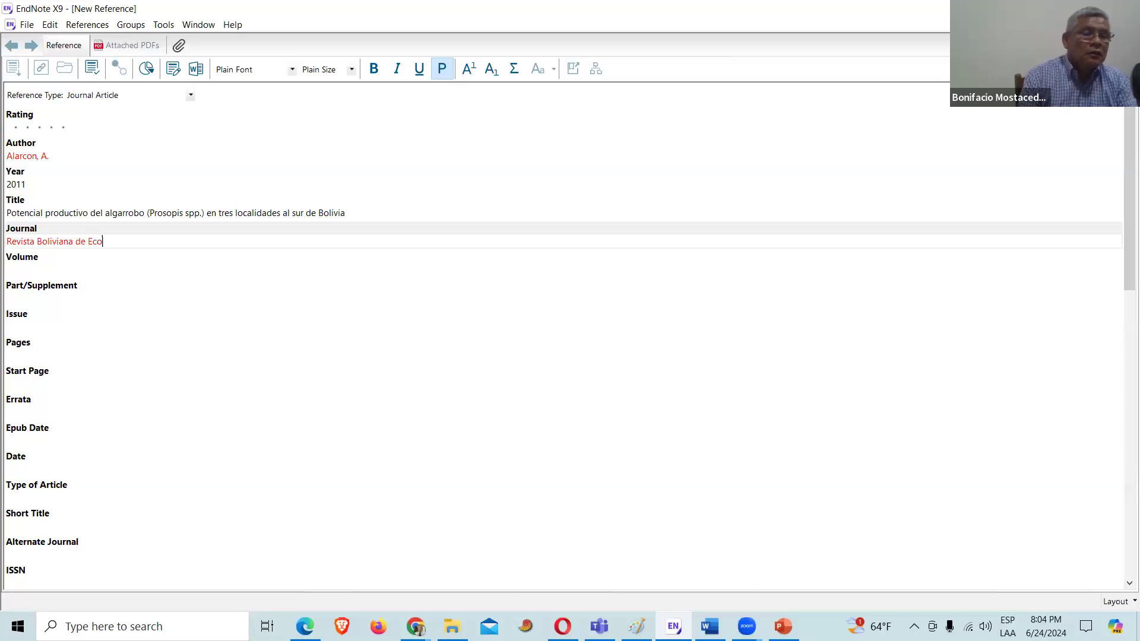
pyautogui.write('logia y Conservacion')
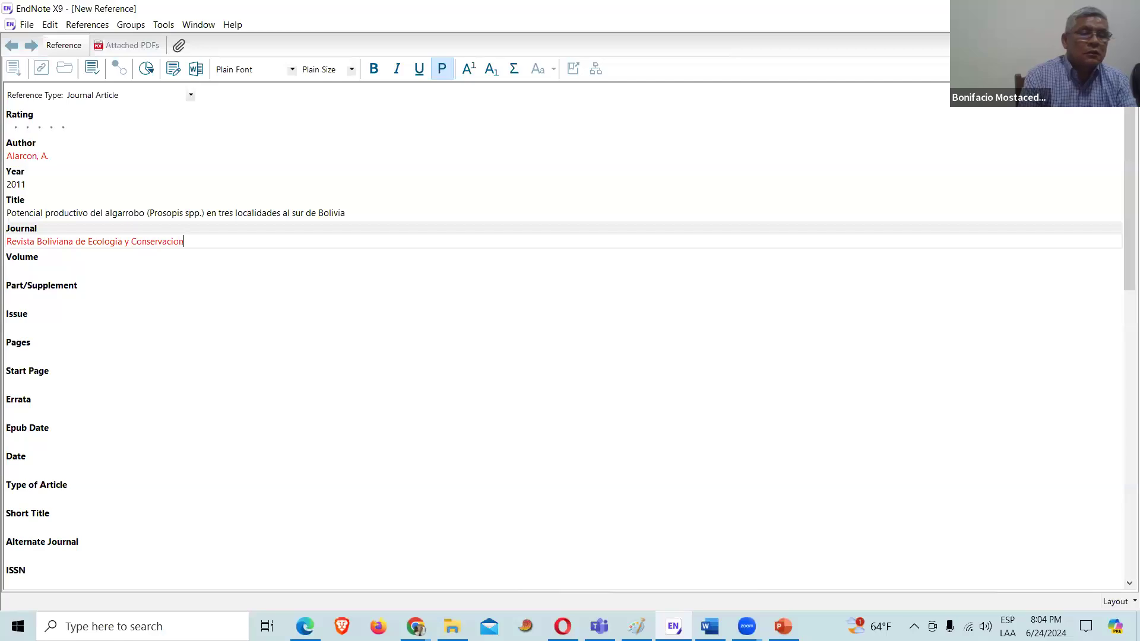
pyautogui.write(' Ambiental')
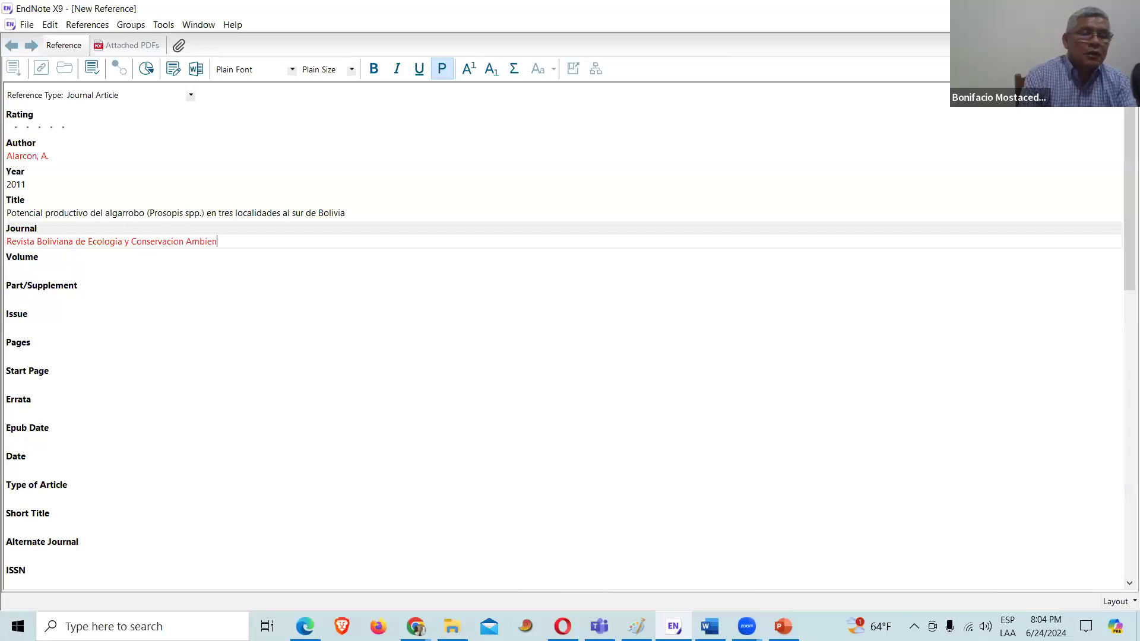
# Step: Set the article's volume to 29 and its pages to 33-40, and close the reference to store it in the library
pyautogui.click(36, 272)
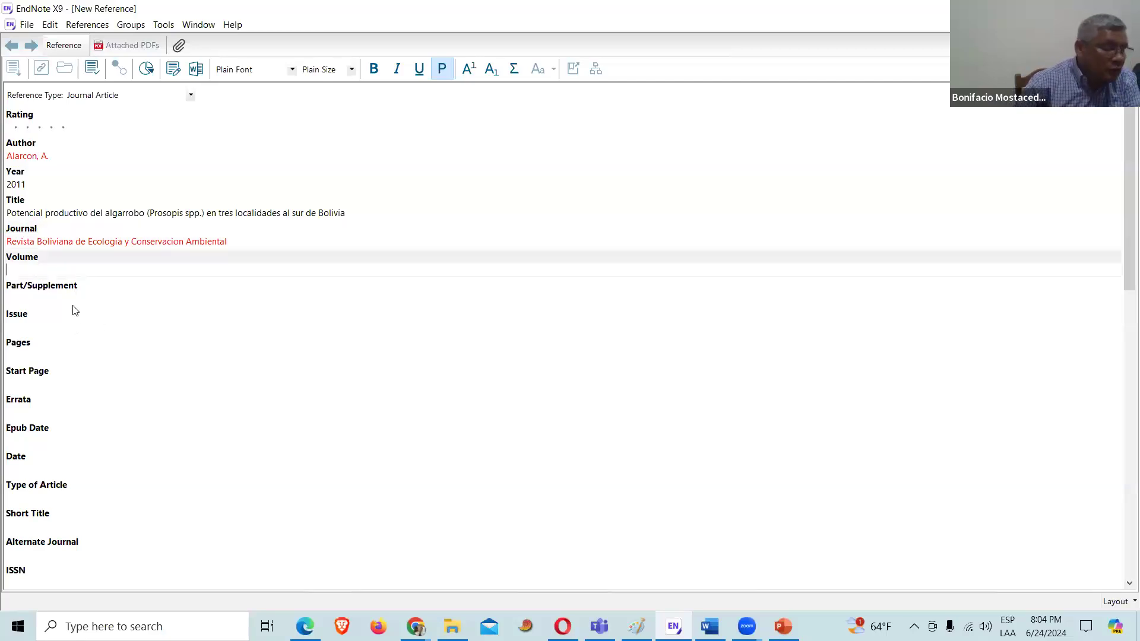
pyautogui.write('29')
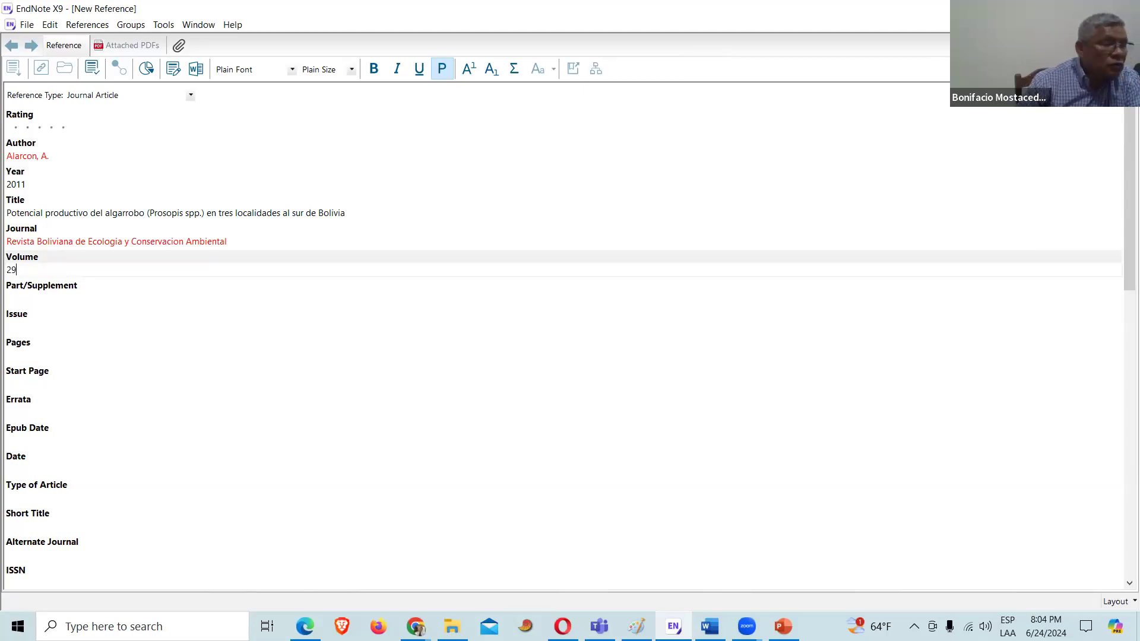
pyautogui.click(27, 326)
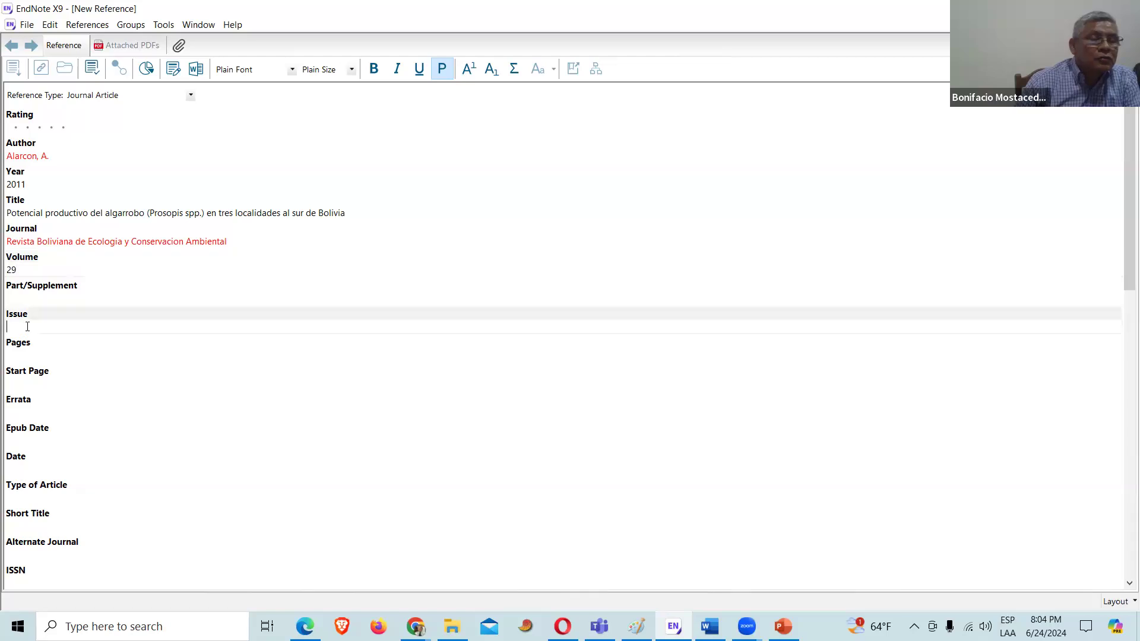
pyautogui.click(36, 342)
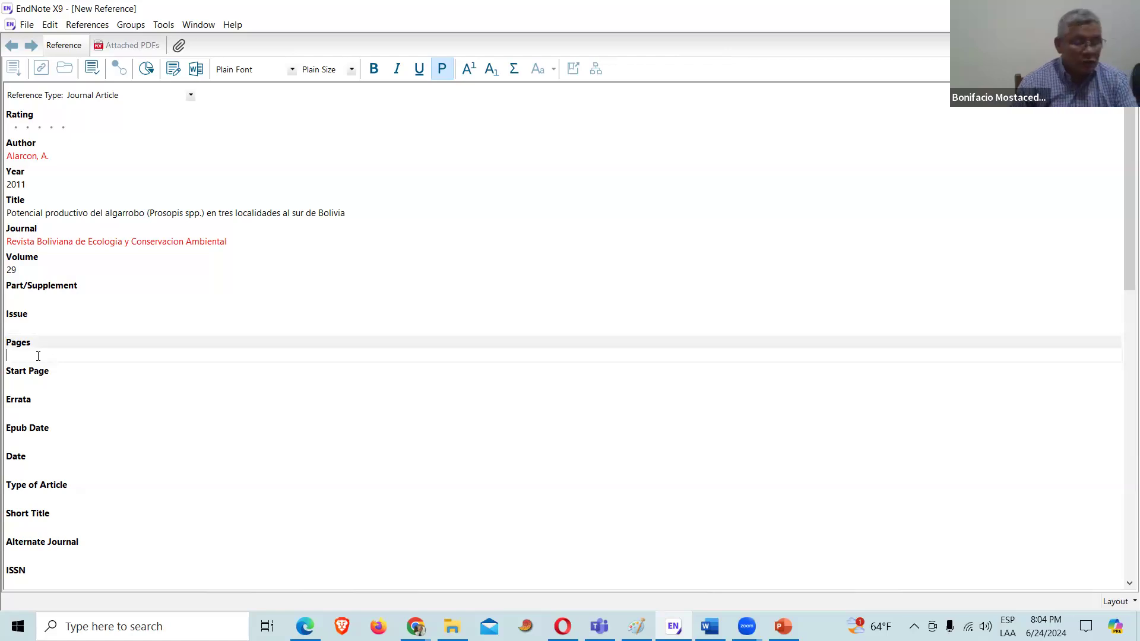
pyautogui.write("33'4")
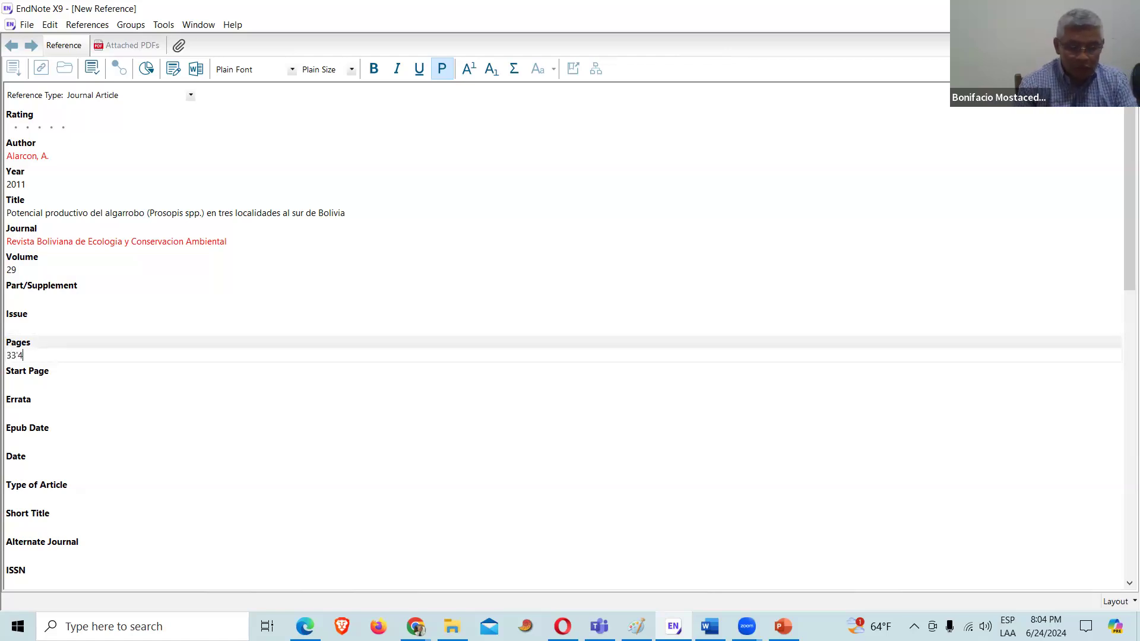
pyautogui.write('0')
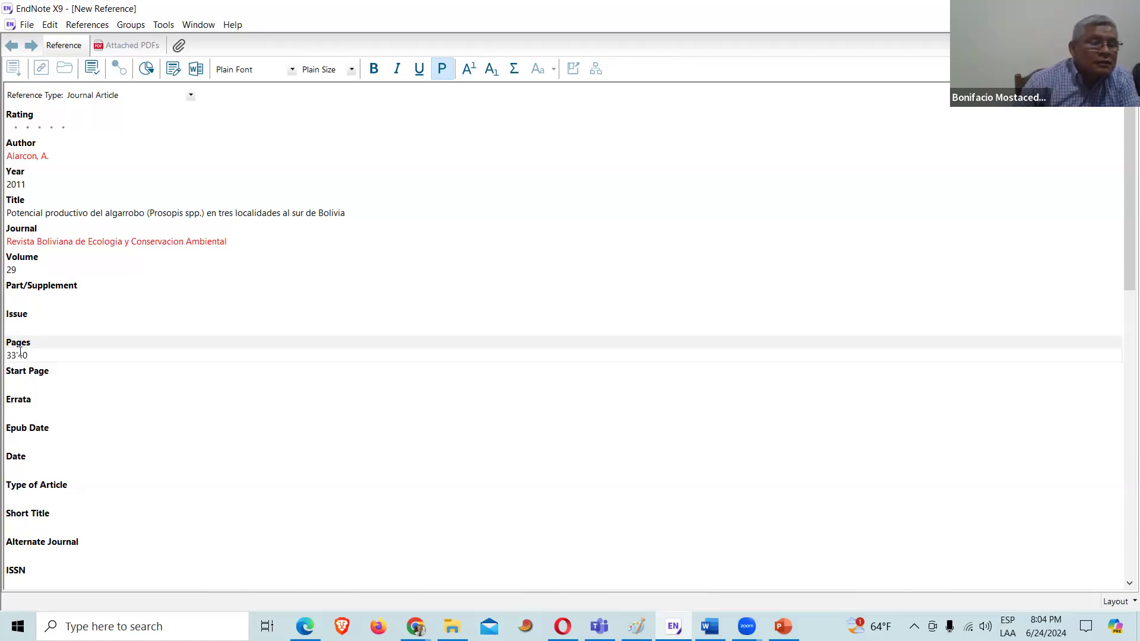
pyautogui.press('Left')
pyautogui.press('Left')
pyautogui.press('BackSpace')
pyautogui.write('-')
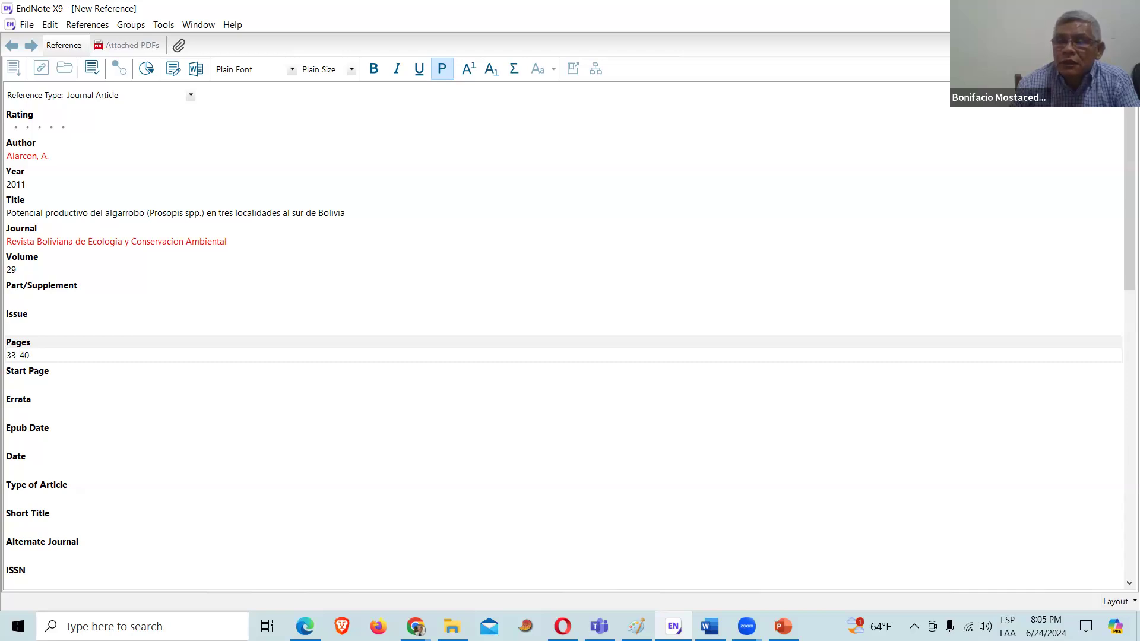
pyautogui.hotkey('ctrl', 'w')
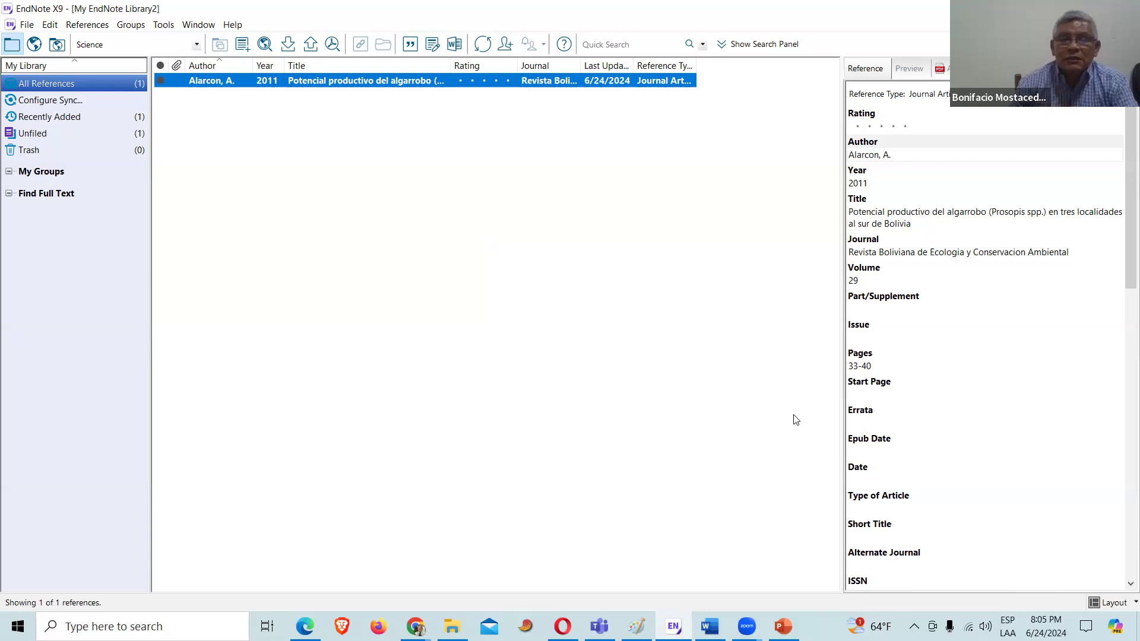
# Step: Widen the pane with the reference details, and open the saved article in its own window before returning to the library
pyautogui.click(847, 350)
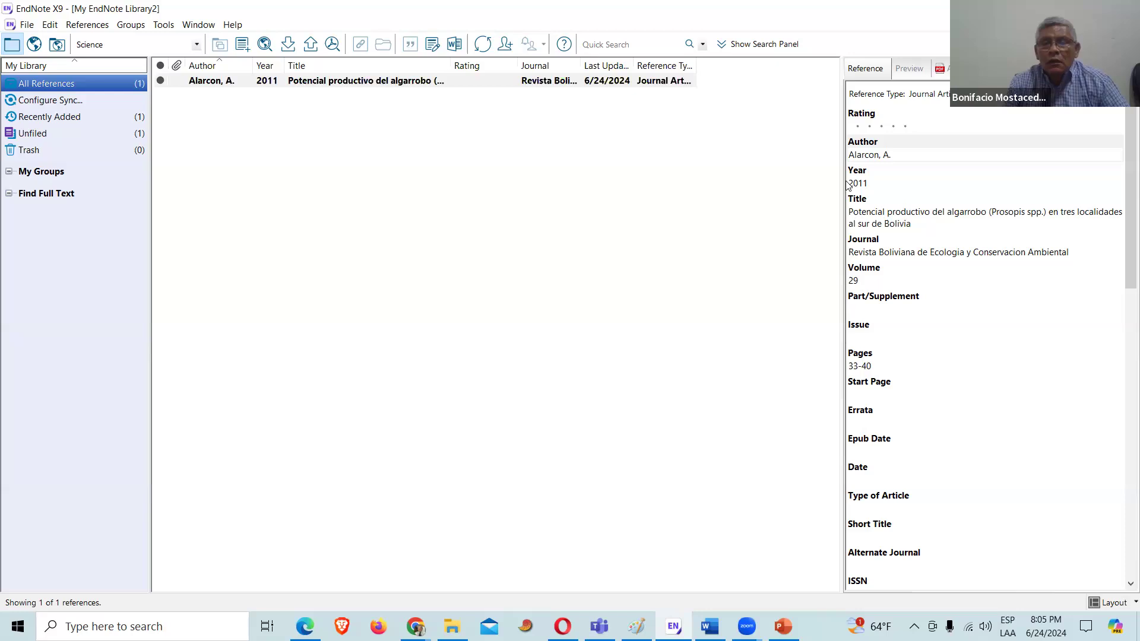
pyautogui.moveTo(847, 69); pyautogui.dragTo(734, 98)
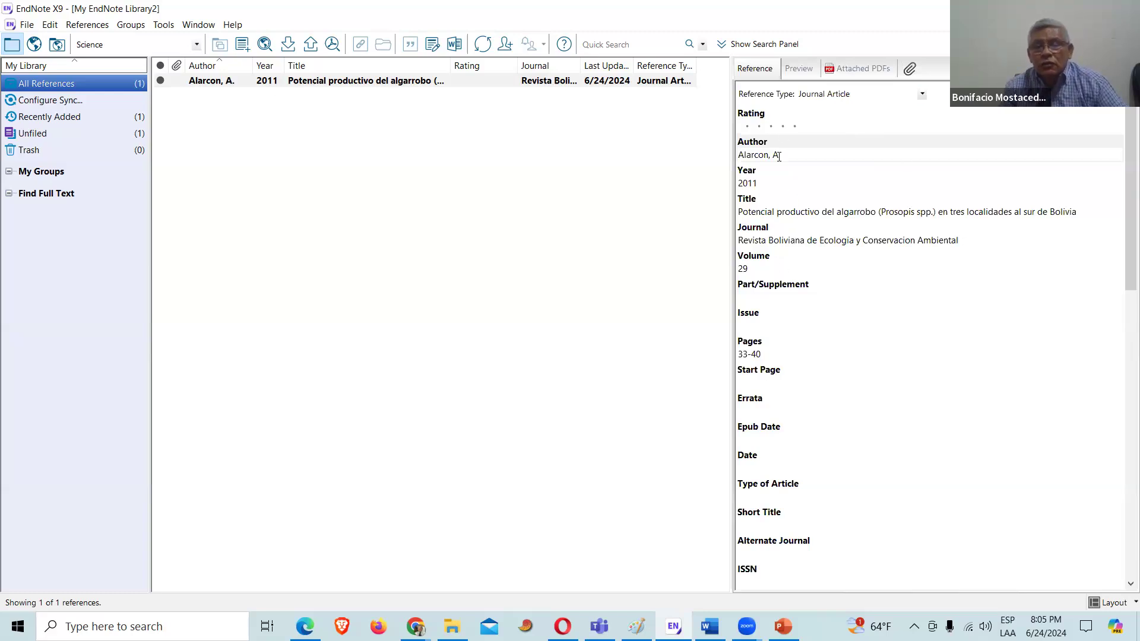
pyautogui.click(765, 181)
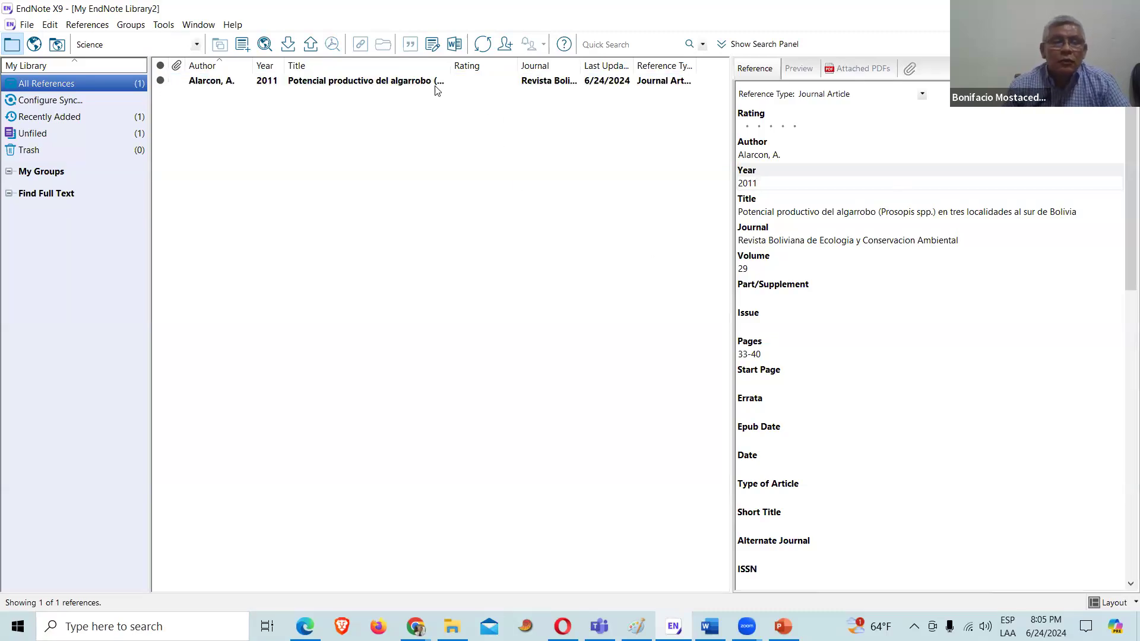
pyautogui.click(413, 84)
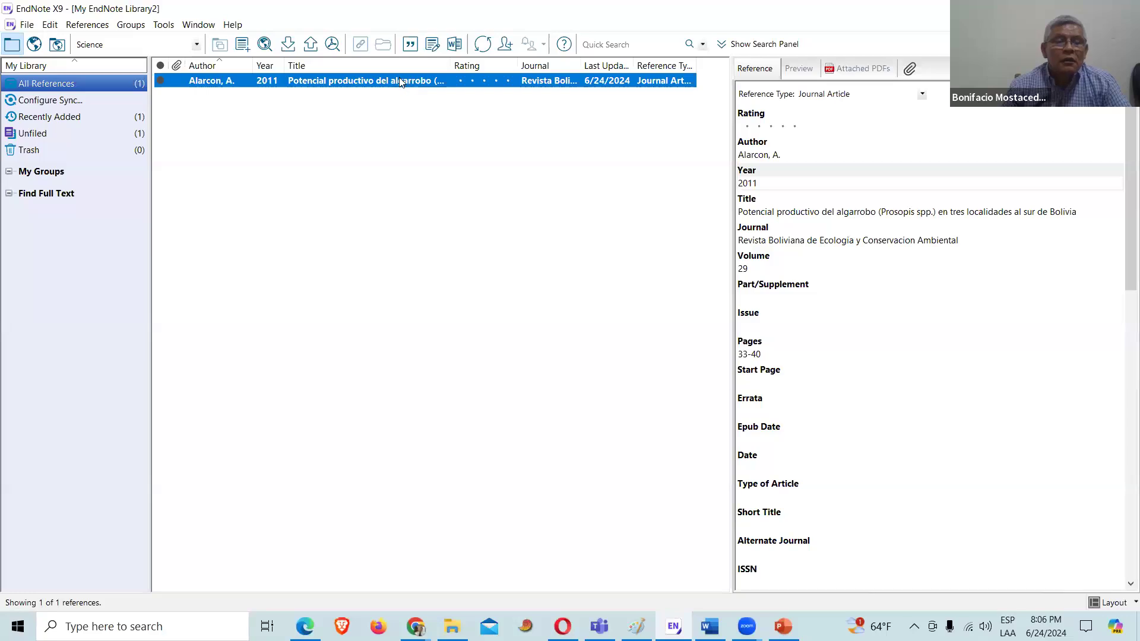
pyautogui.doubleClick(407, 85)
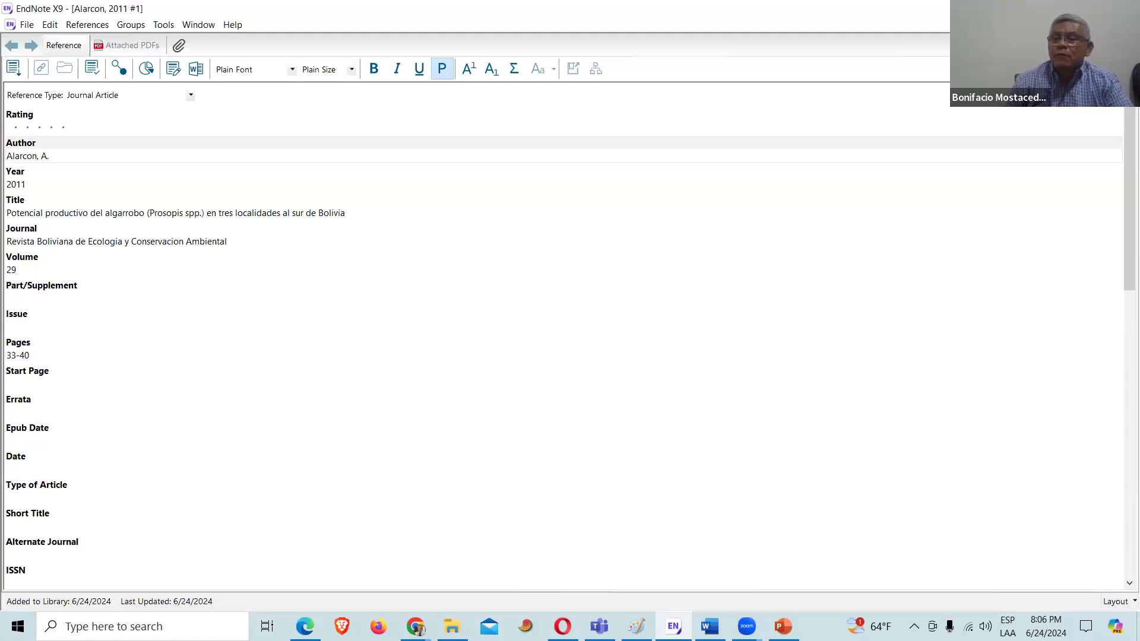
pyautogui.hotkey('ctrl', 'w')
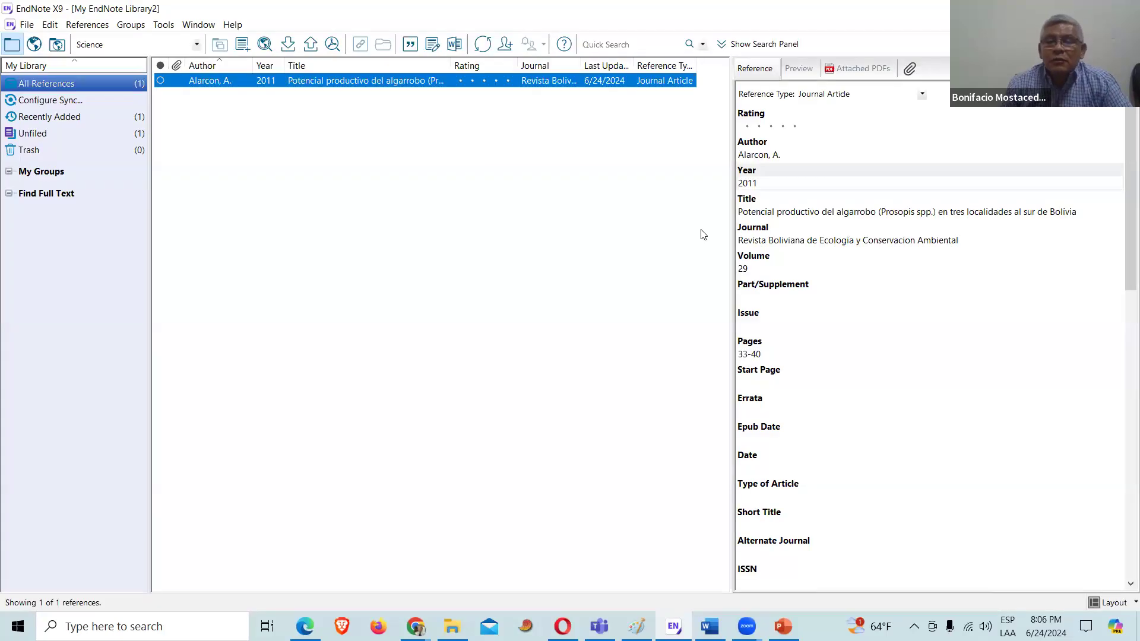
# Step: Preview the article's citation in the APA 6th, Nature and Vancouver styles, and set the output style back to APA 6th
pyautogui.click(805, 70)
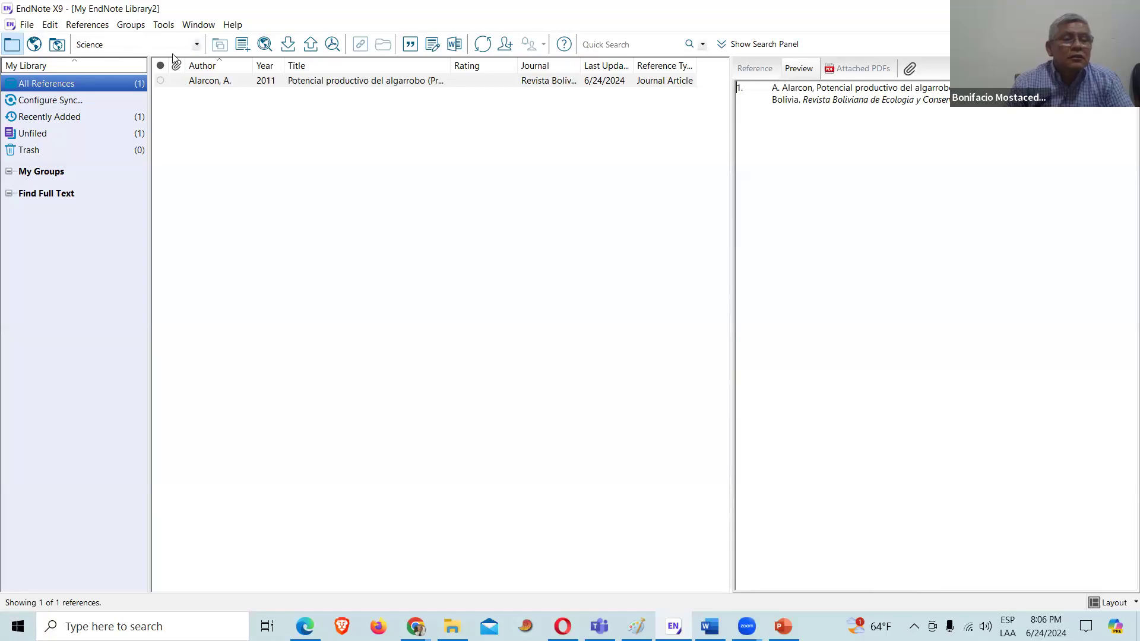
pyautogui.click(196, 45)
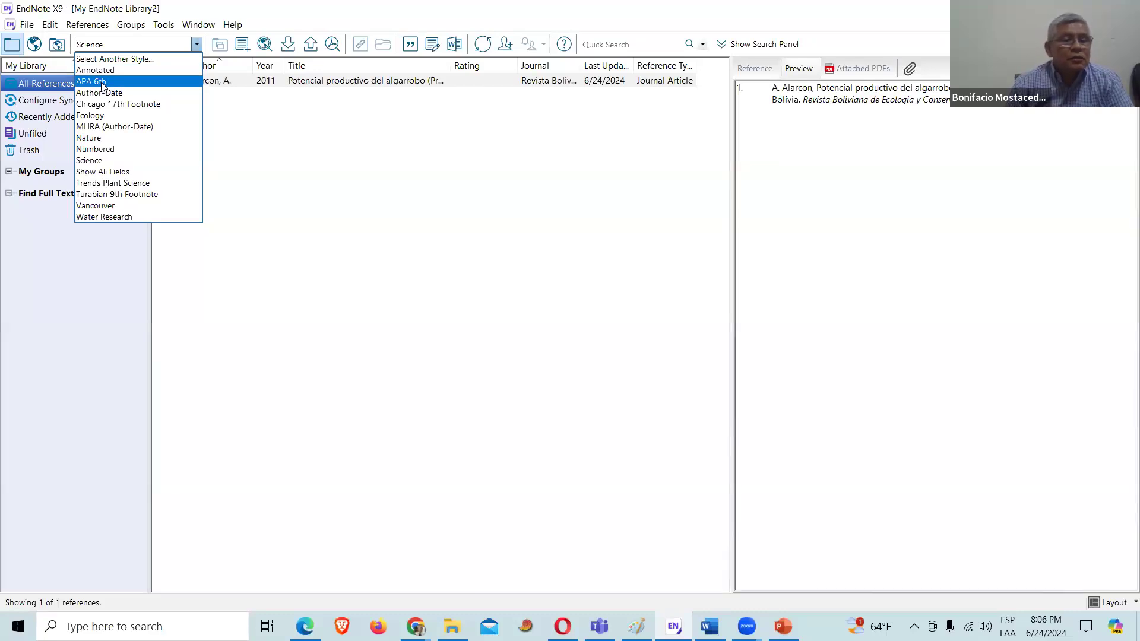
pyautogui.click(102, 82)
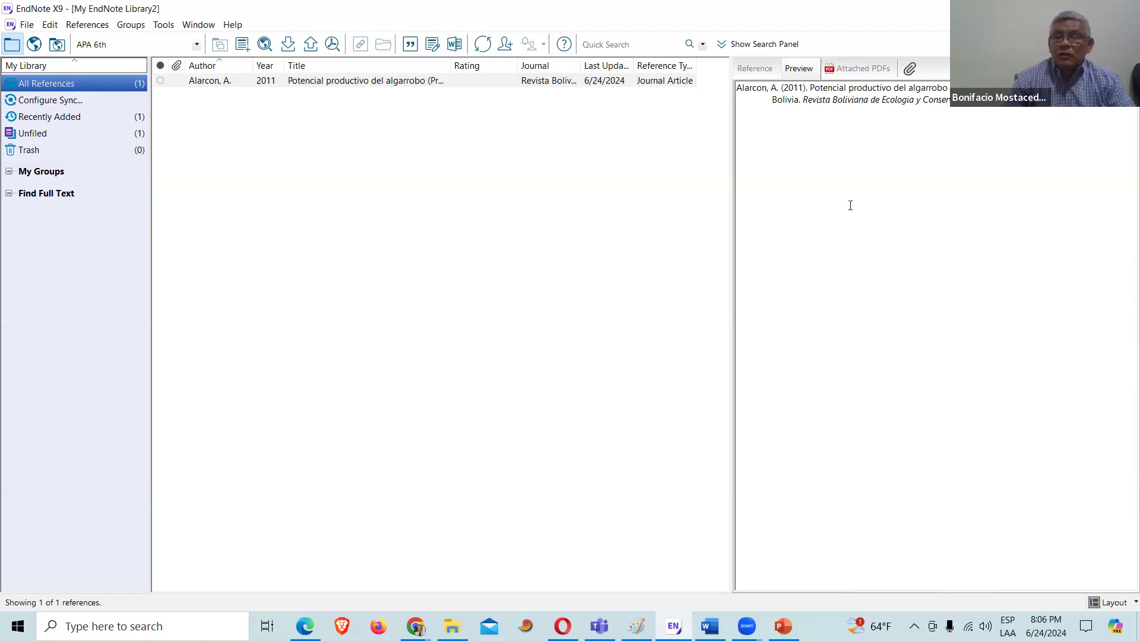
pyautogui.click(197, 45)
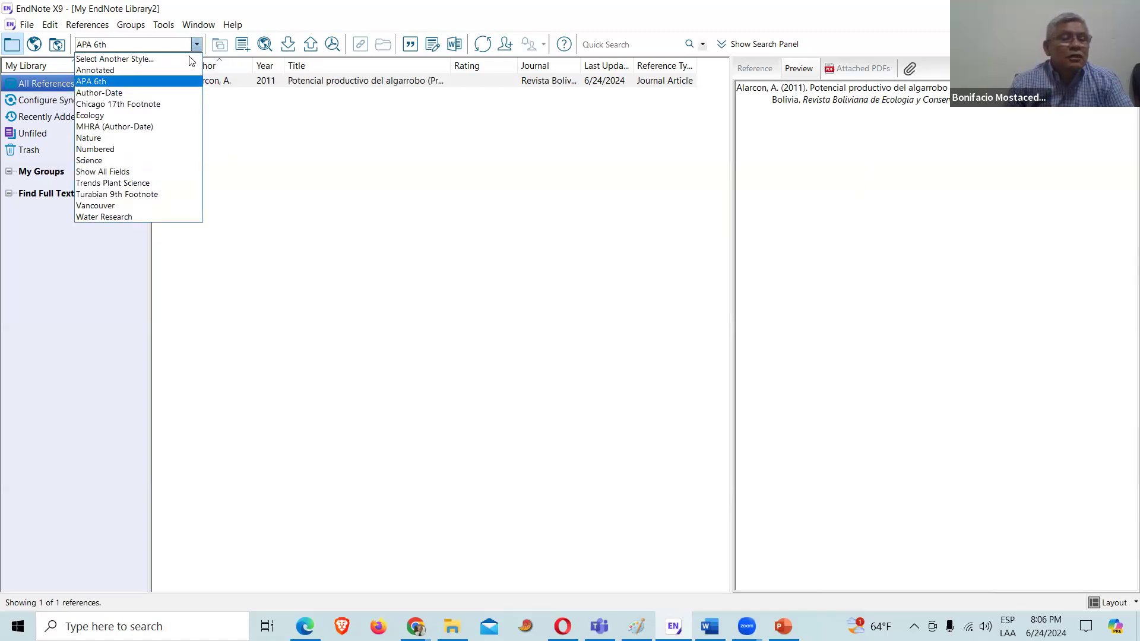
pyautogui.click(109, 138)
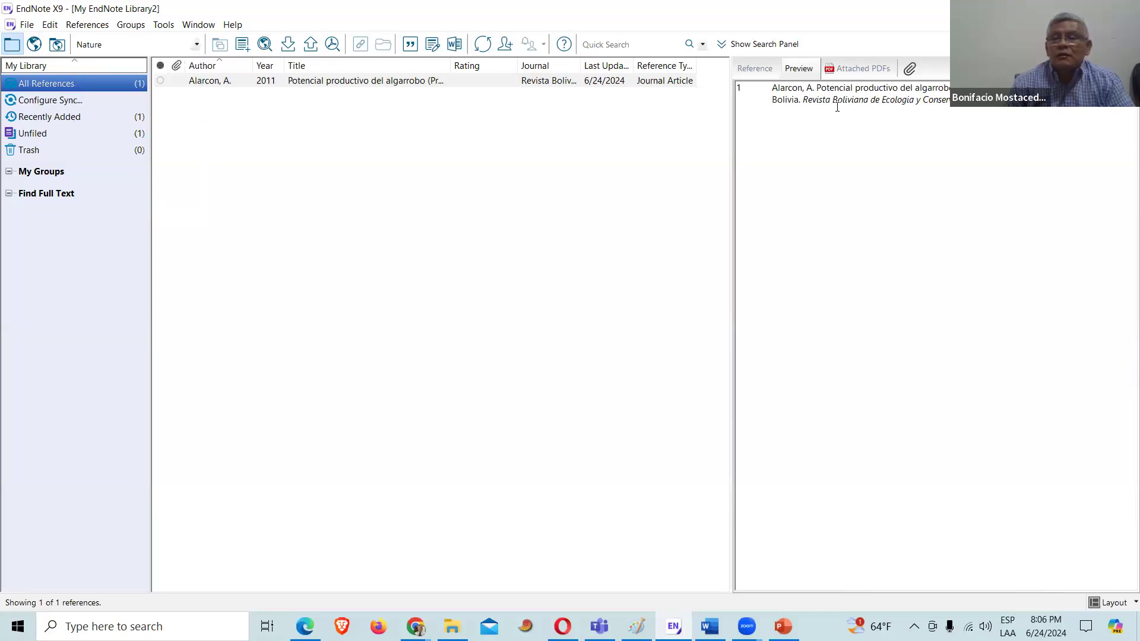
pyautogui.click(197, 45)
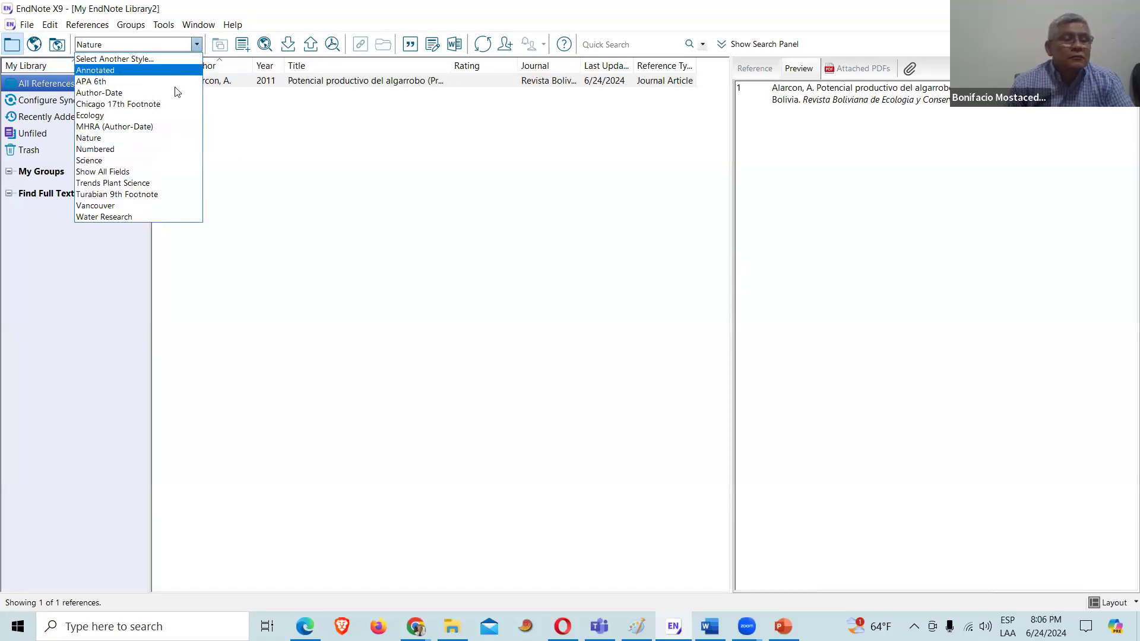
pyautogui.click(121, 207)
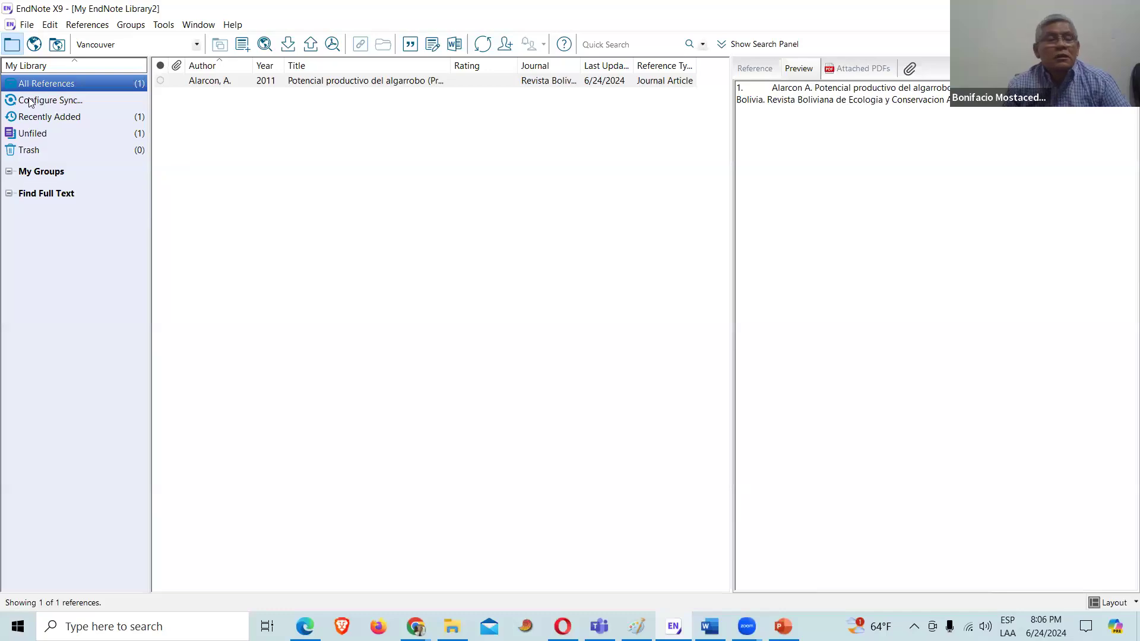
pyautogui.click(198, 46)
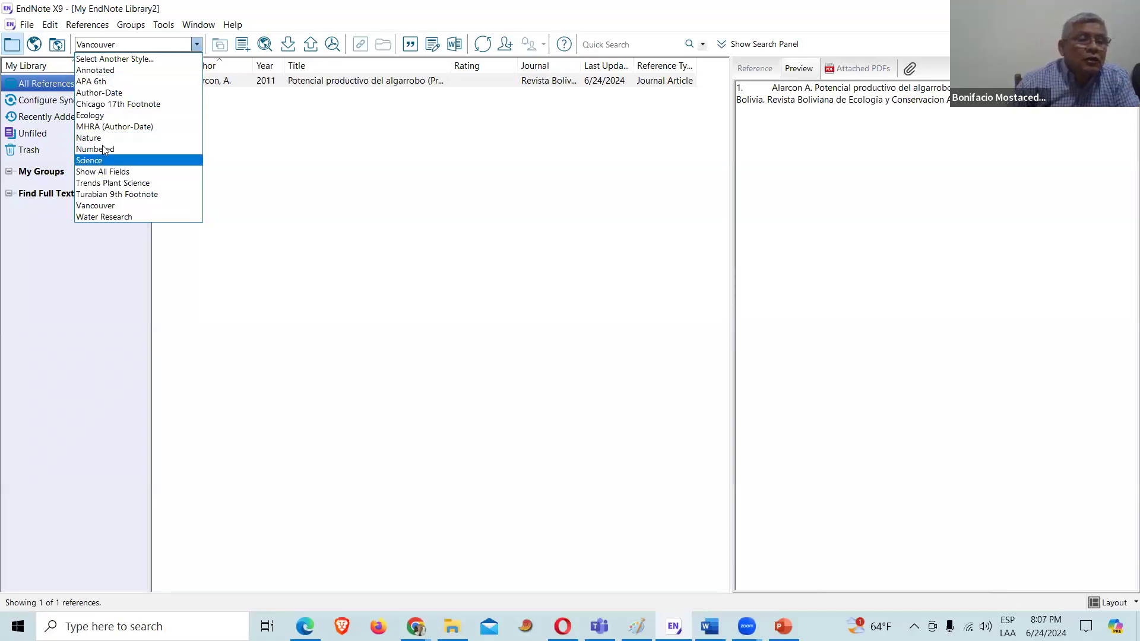
pyautogui.click(103, 82)
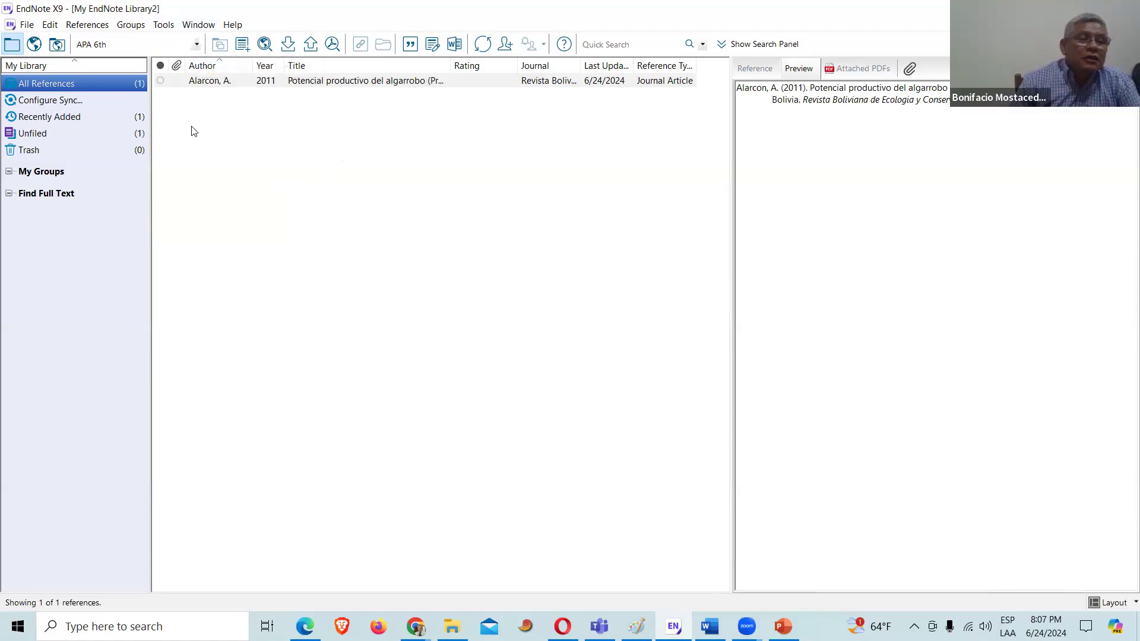
# Step: Open the output style manager and unmark APA 6th in the list of styles
pyautogui.click(51, 27)
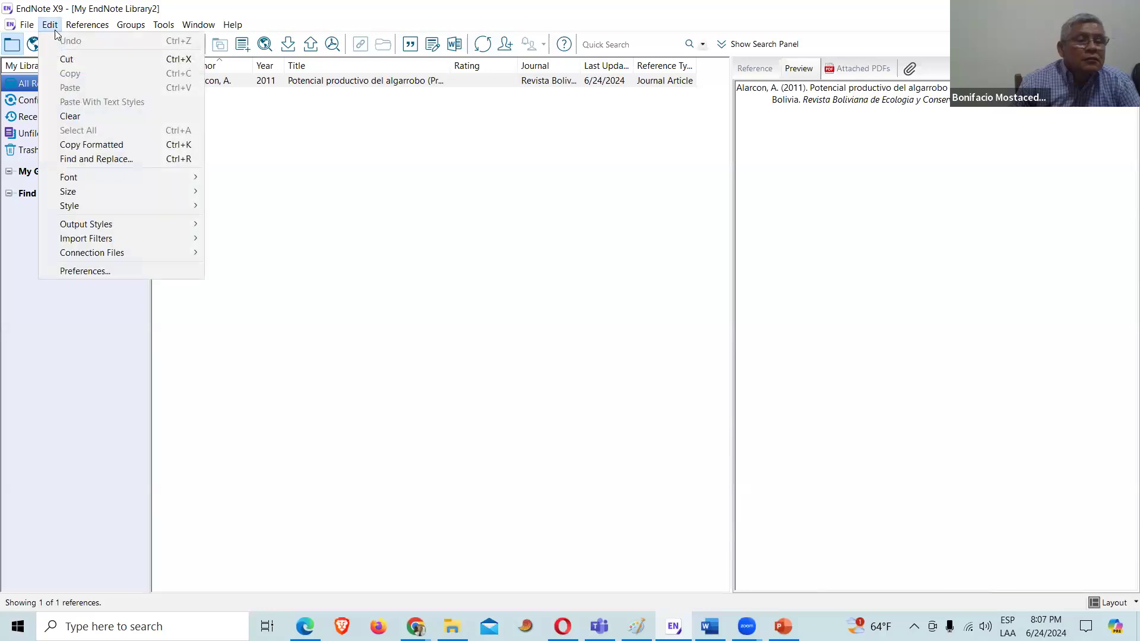
pyautogui.moveTo(86, 222)
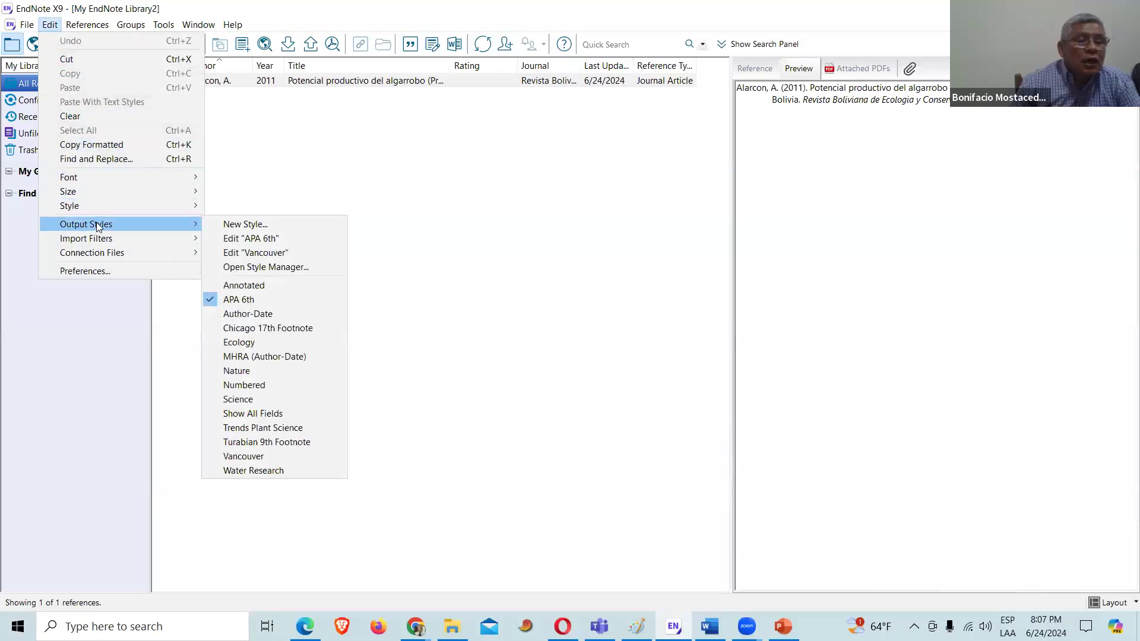
pyautogui.click(279, 267)
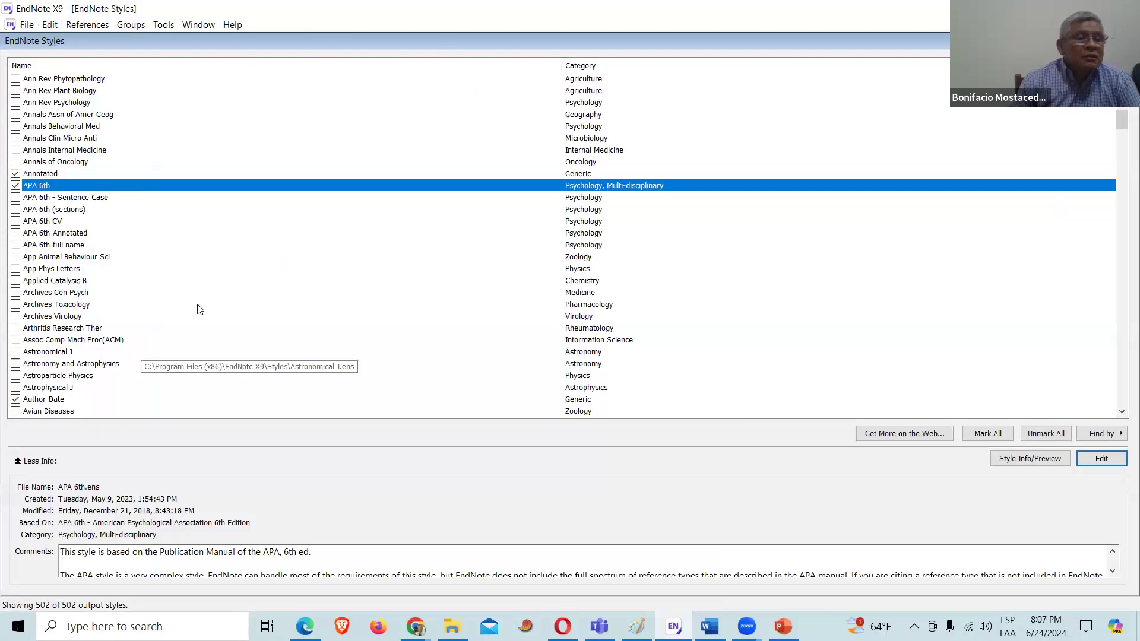
pyautogui.scroll(1, 389, 257)
pyautogui.moveTo(1121, 123)
pyautogui.mouseDown()
pyautogui.moveTo(1116, 396)
pyautogui.moveTo(1114, 83)
pyautogui.moveTo(1103, 123)
pyautogui.moveTo(1103, 114)
pyautogui.mouseUp()
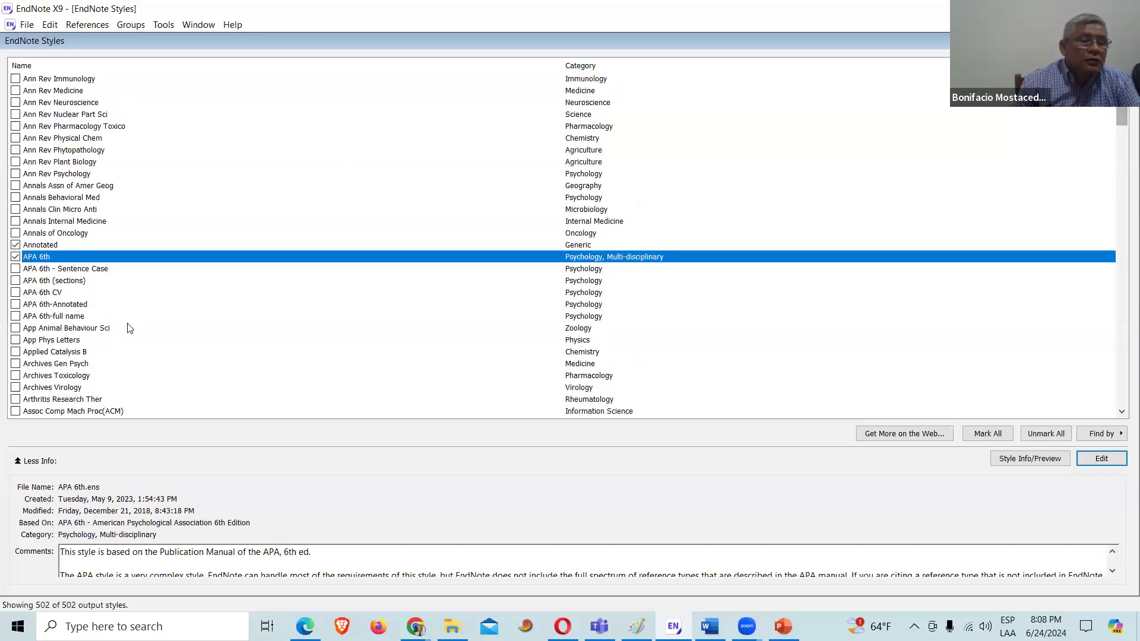
pyautogui.click(16, 258)
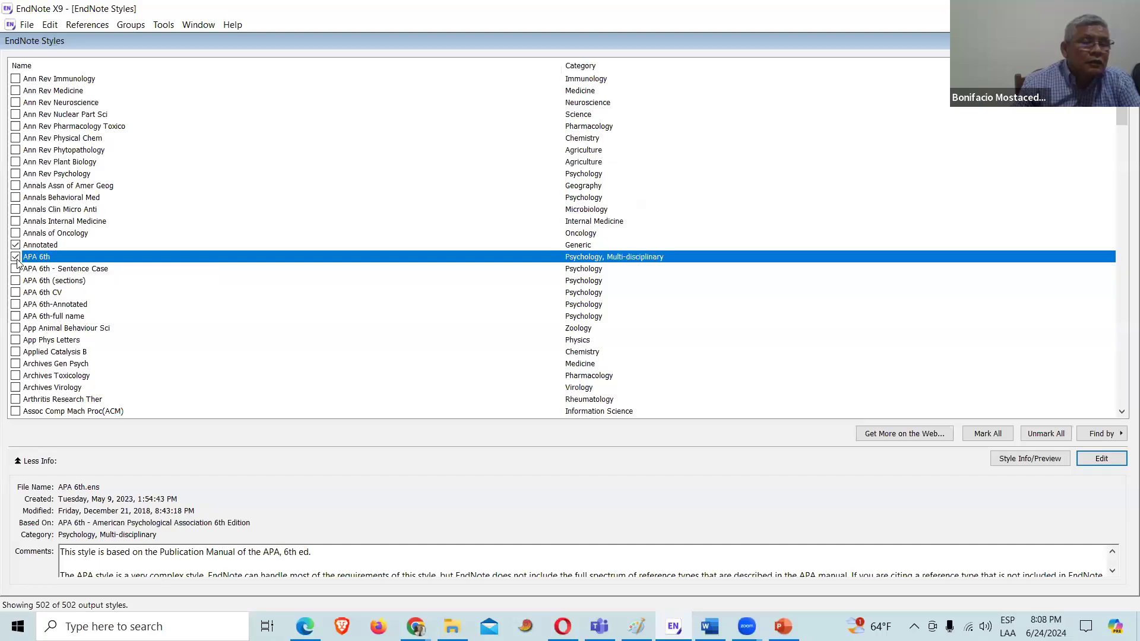
pyautogui.click(16, 257)
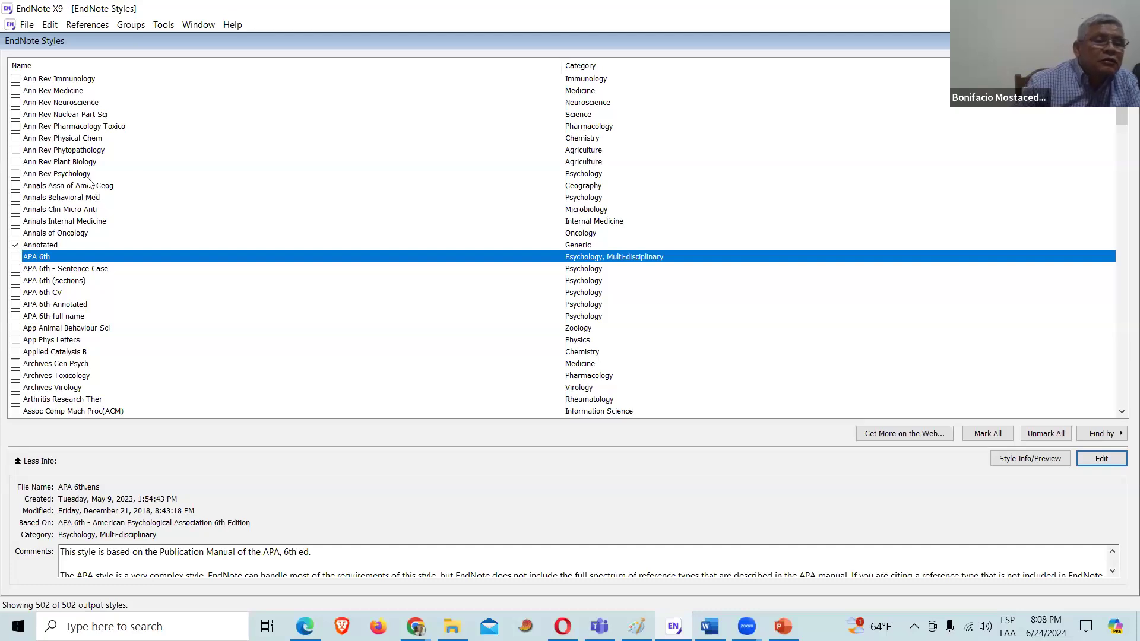
# Step: Mark the Ann Rev Plant Biology and Ann Rev Pharmacology Toxico styles, close the style manager and check the list of available output styles
pyautogui.click(15, 162)
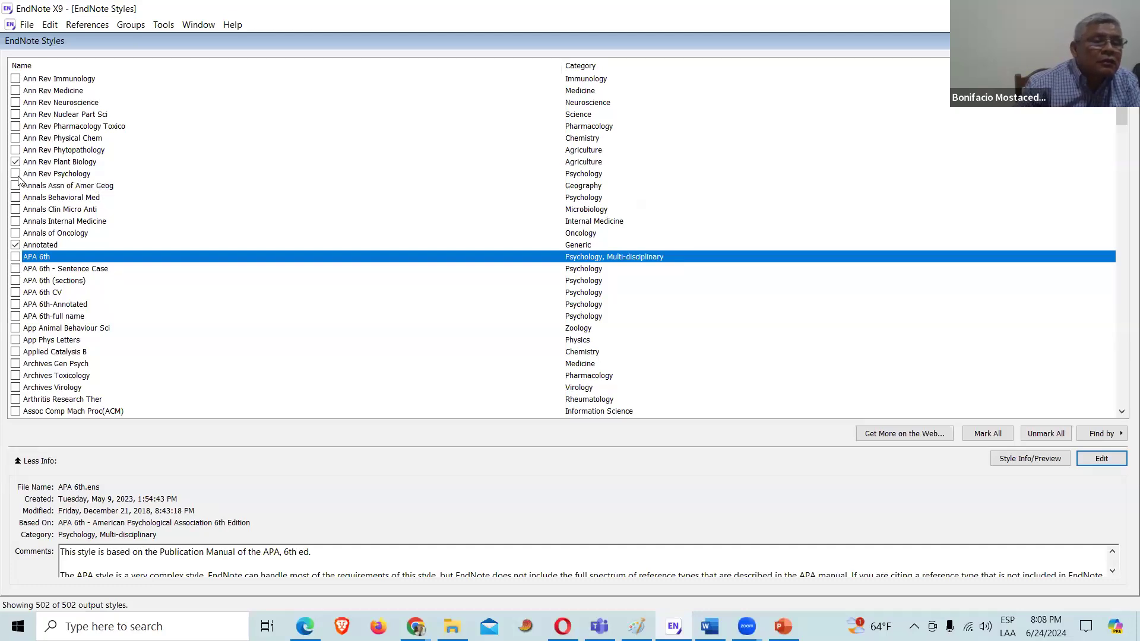
pyautogui.click(16, 128)
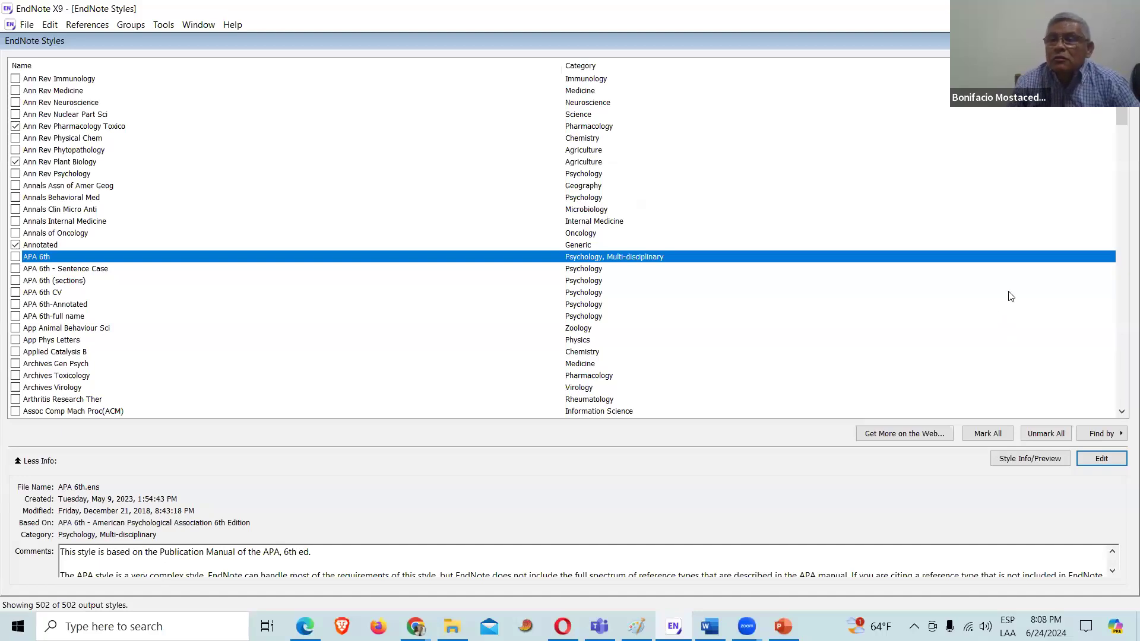
pyautogui.click(1133, 25)
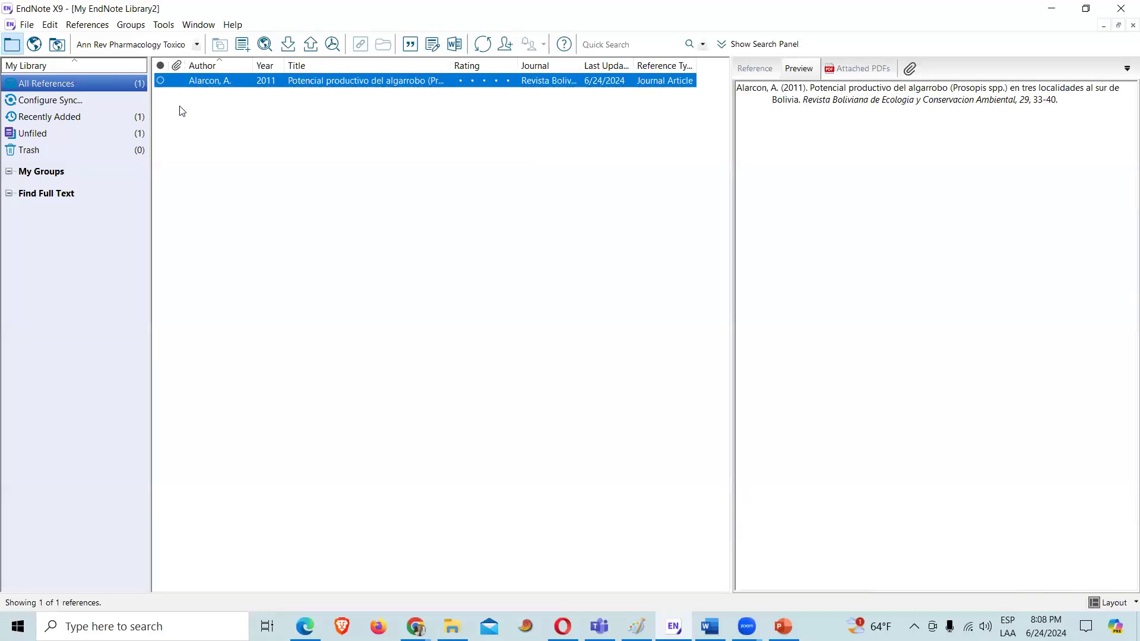
pyautogui.click(196, 44)
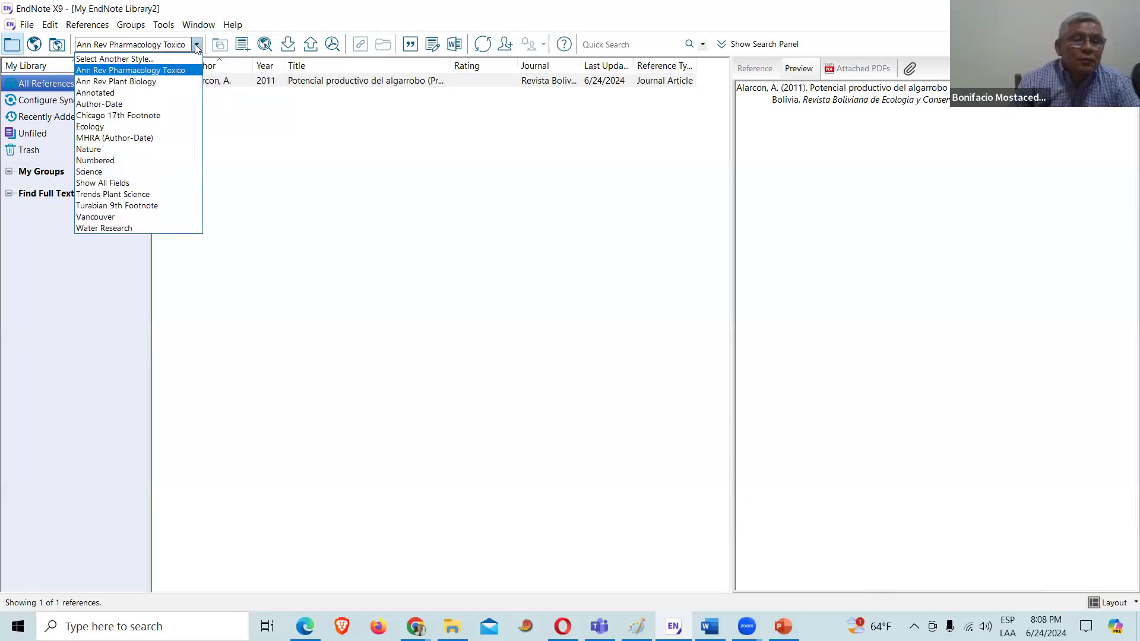
pyautogui.click(268, 249)
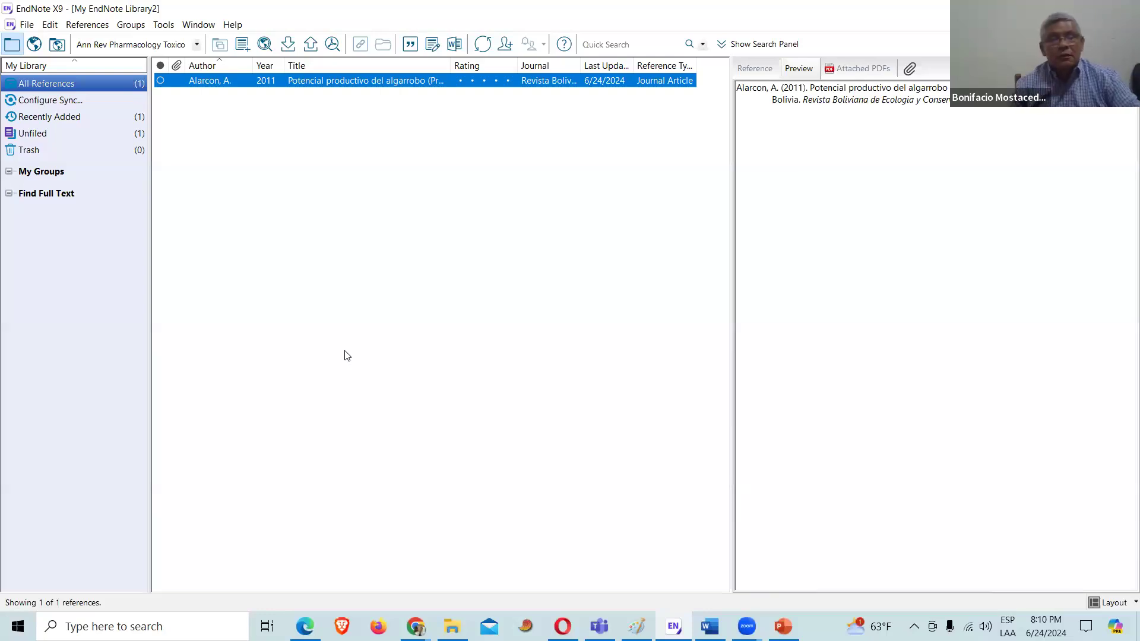
# Step: Create a new reference in the library and set its reference type to Thesis
pyautogui.click(242, 46)
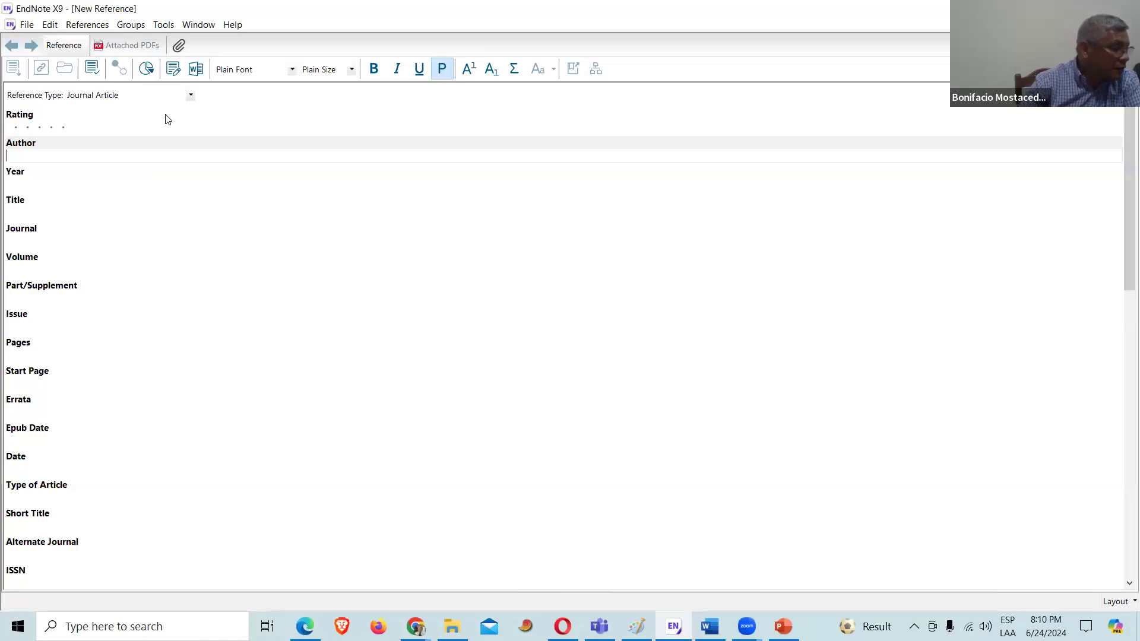
pyautogui.click(192, 96)
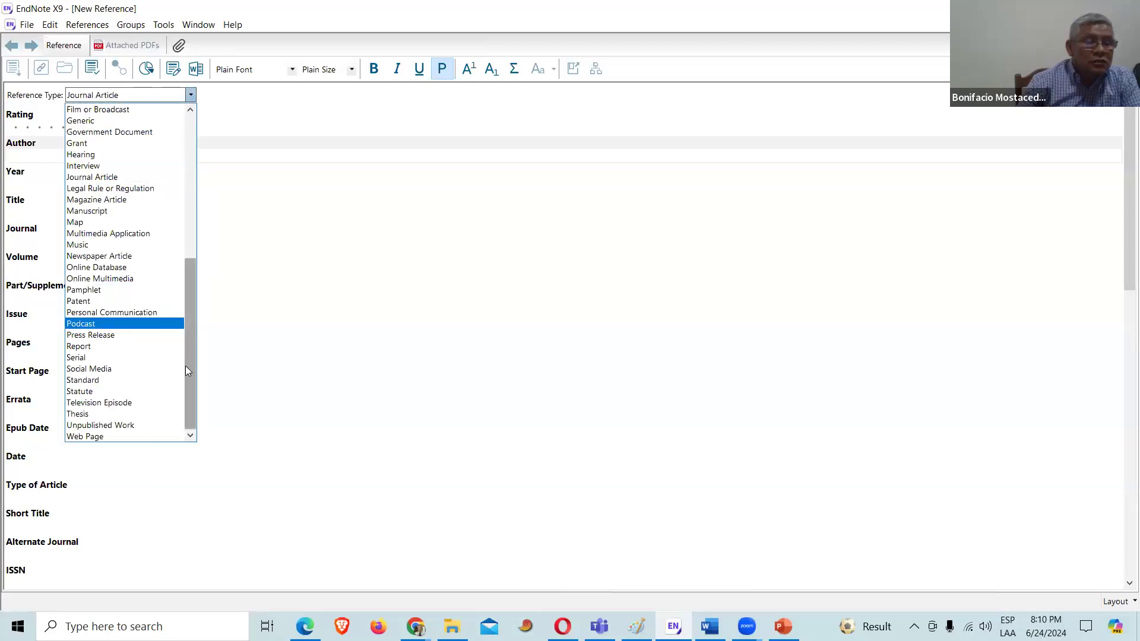
pyautogui.click(83, 419)
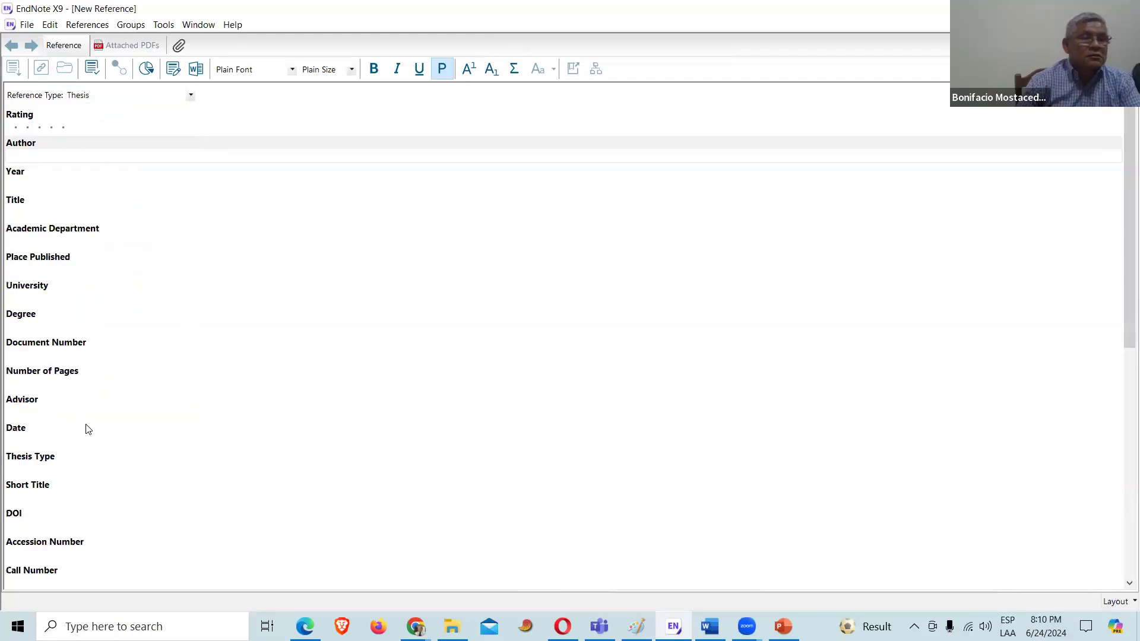
# Step: Enter the thesis author's surname and initial, and set the year to 2008
pyautogui.click(34, 183)
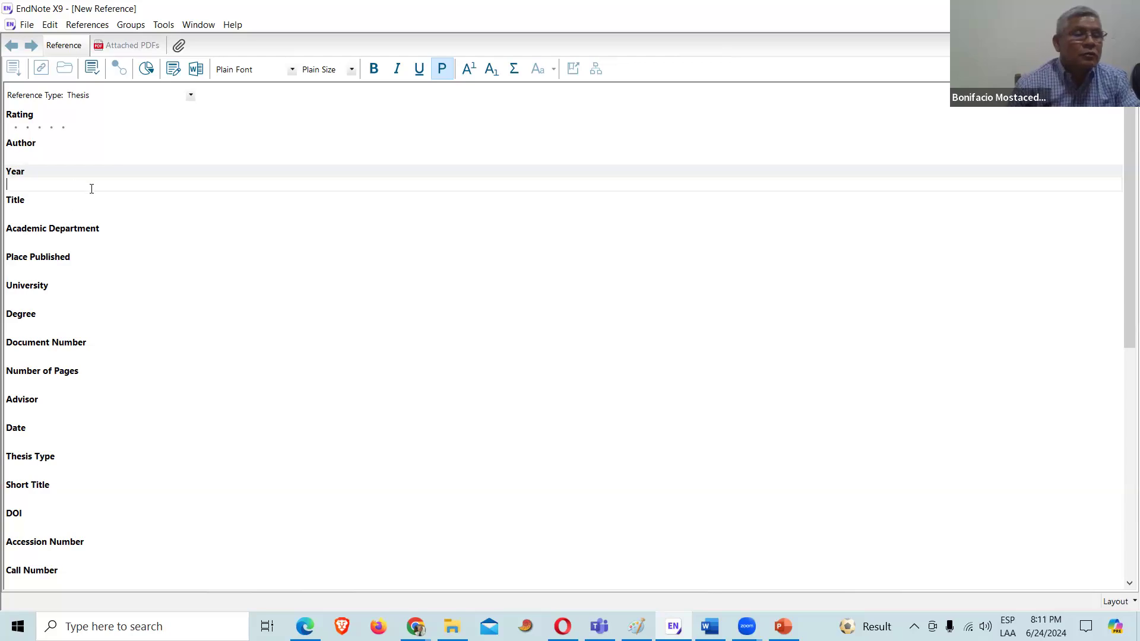
pyautogui.click(41, 154)
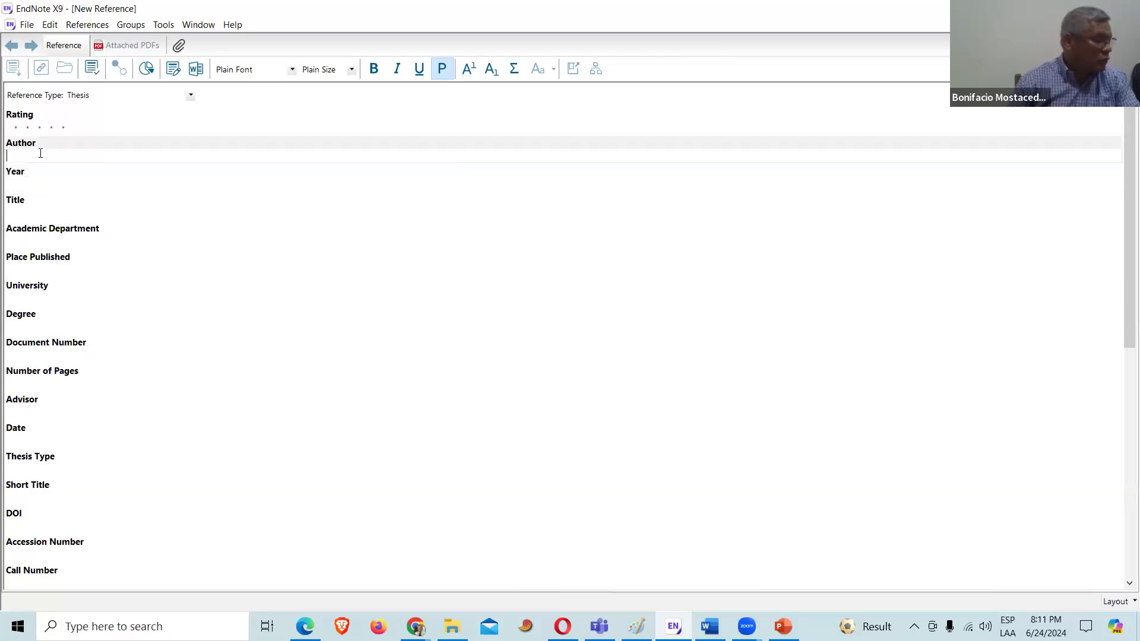
pyautogui.write('B')
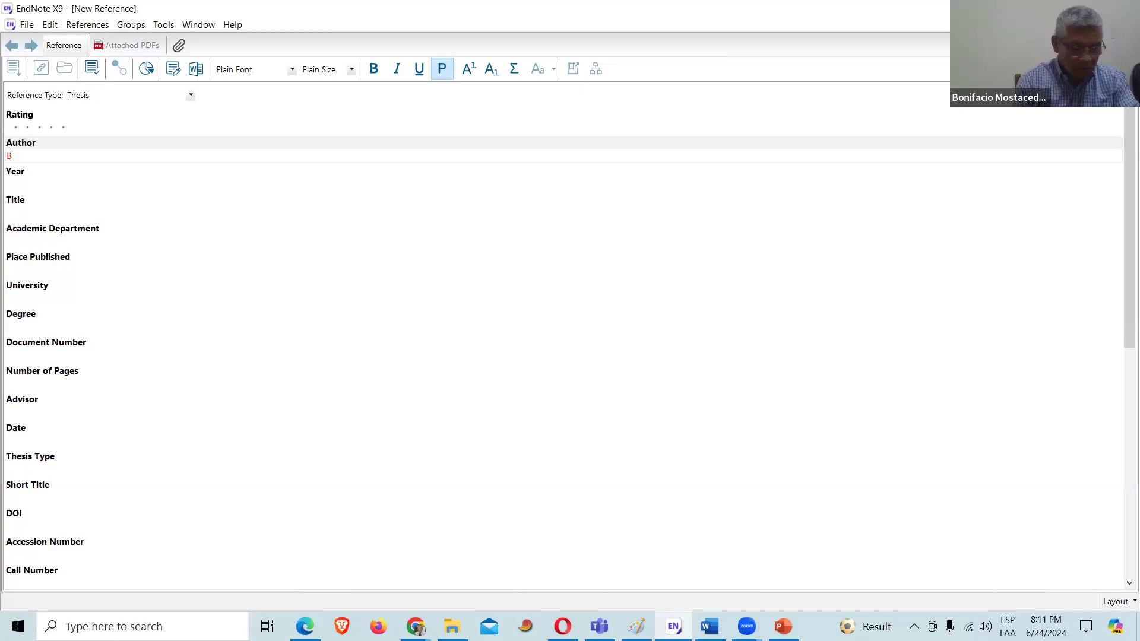
pyautogui.write('assini')
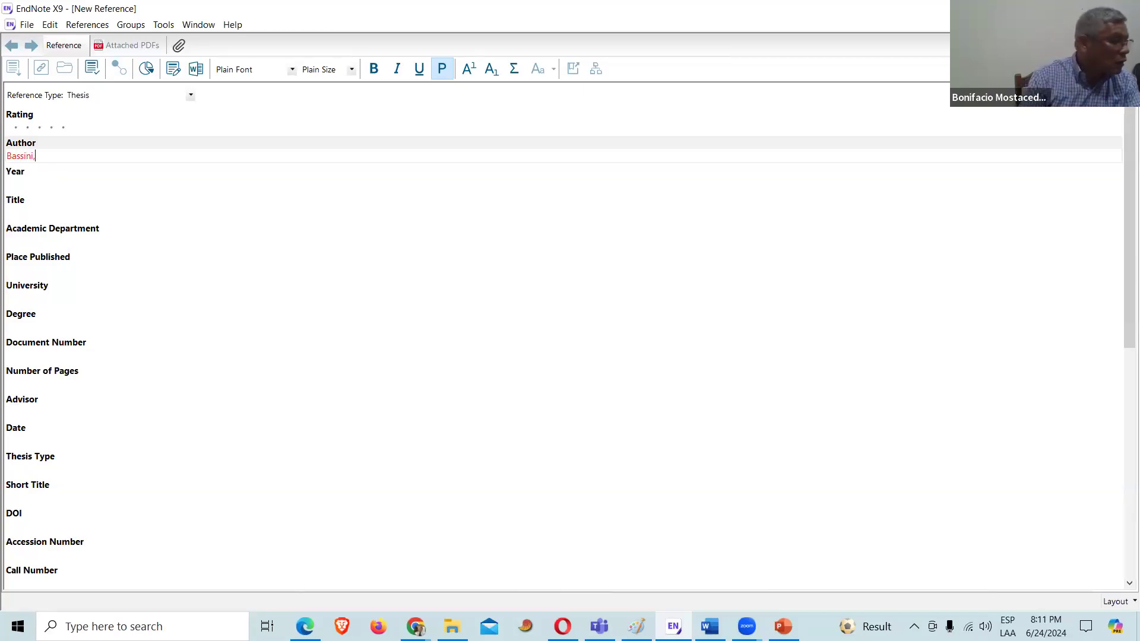
pyautogui.write(', F.')
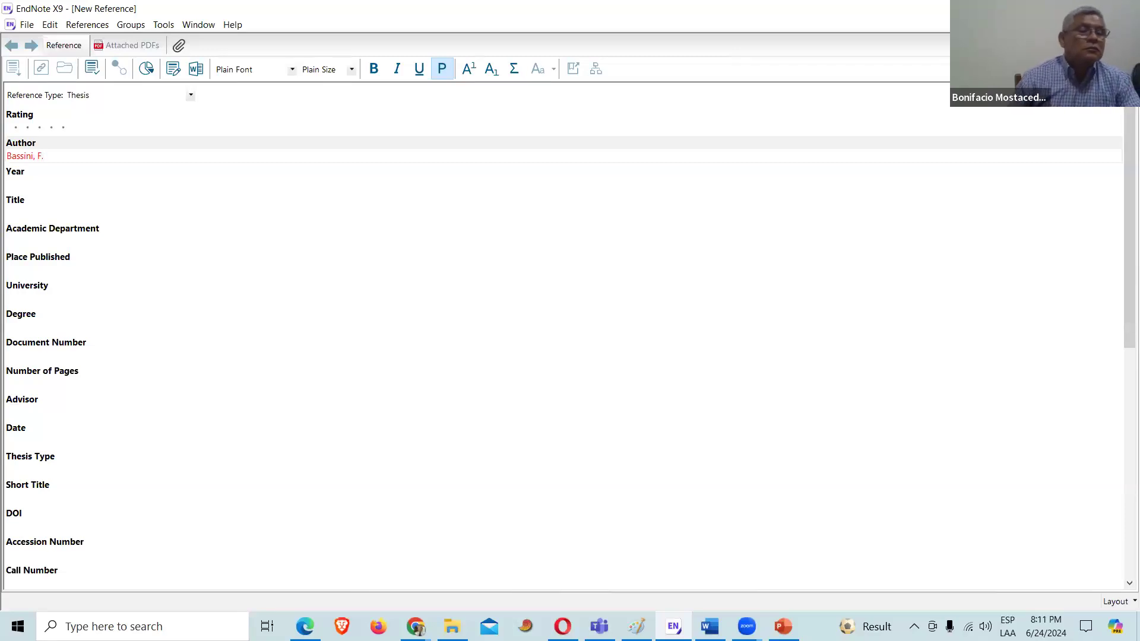
pyautogui.click(26, 180)
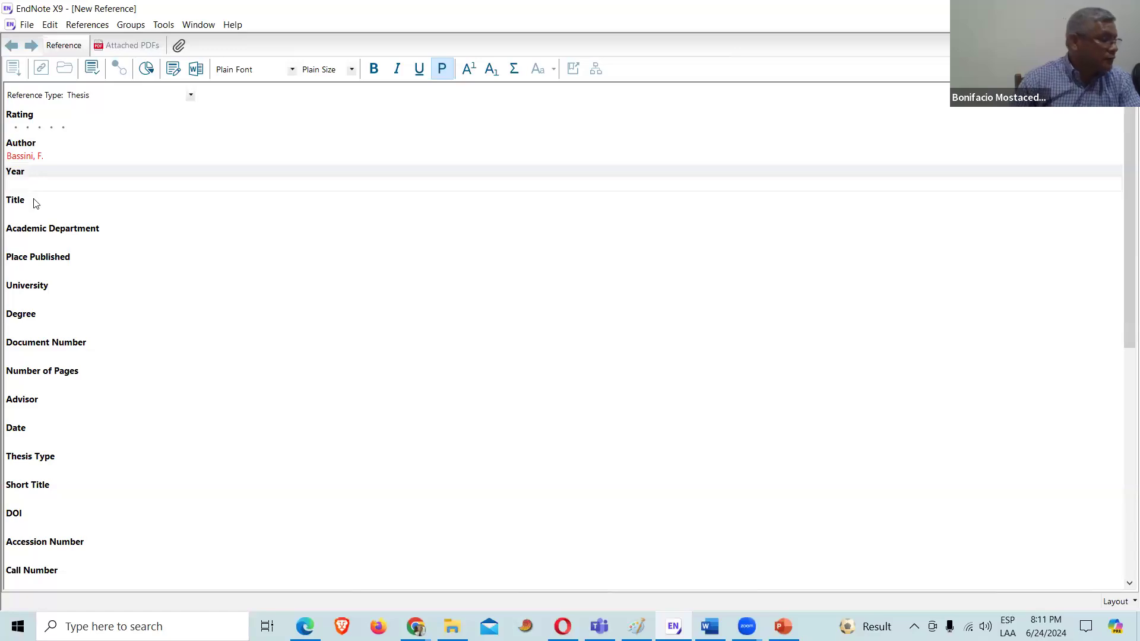
pyautogui.write('2008')
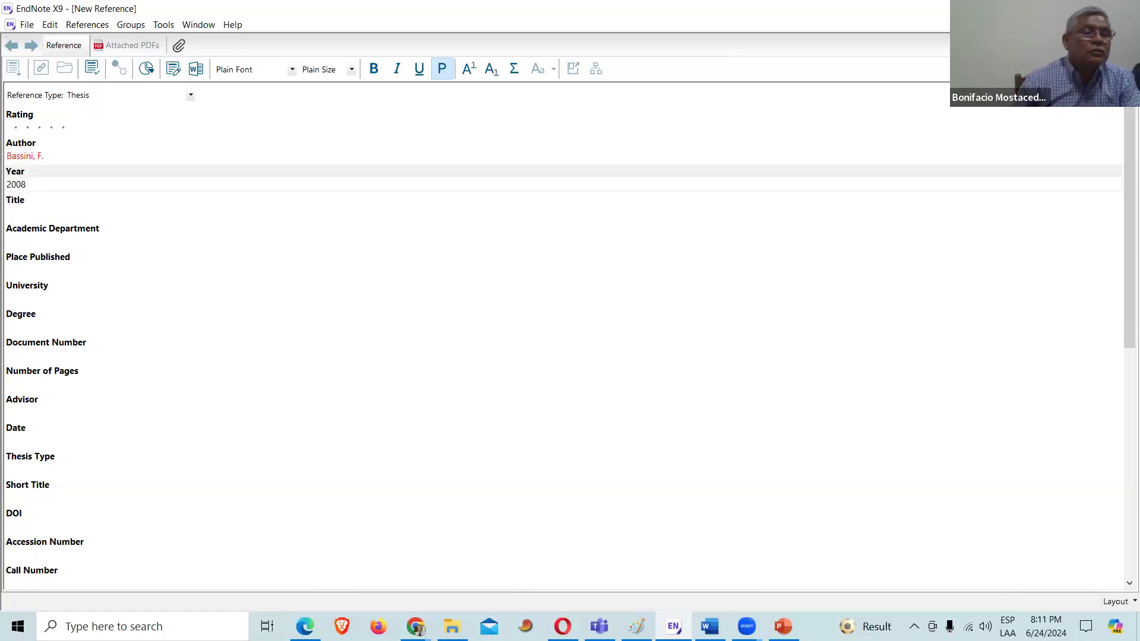
# Step: Begin the thesis title with "Caracterizacao do populacoes de Barueiros"
pyautogui.click(39, 208)
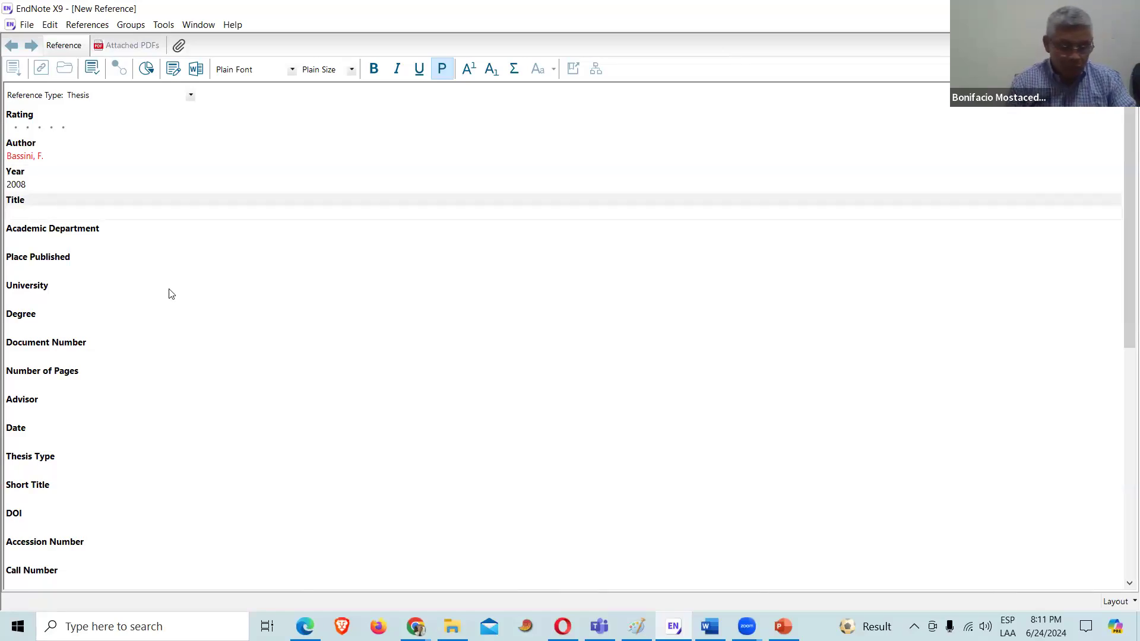
pyautogui.write('Caracte')
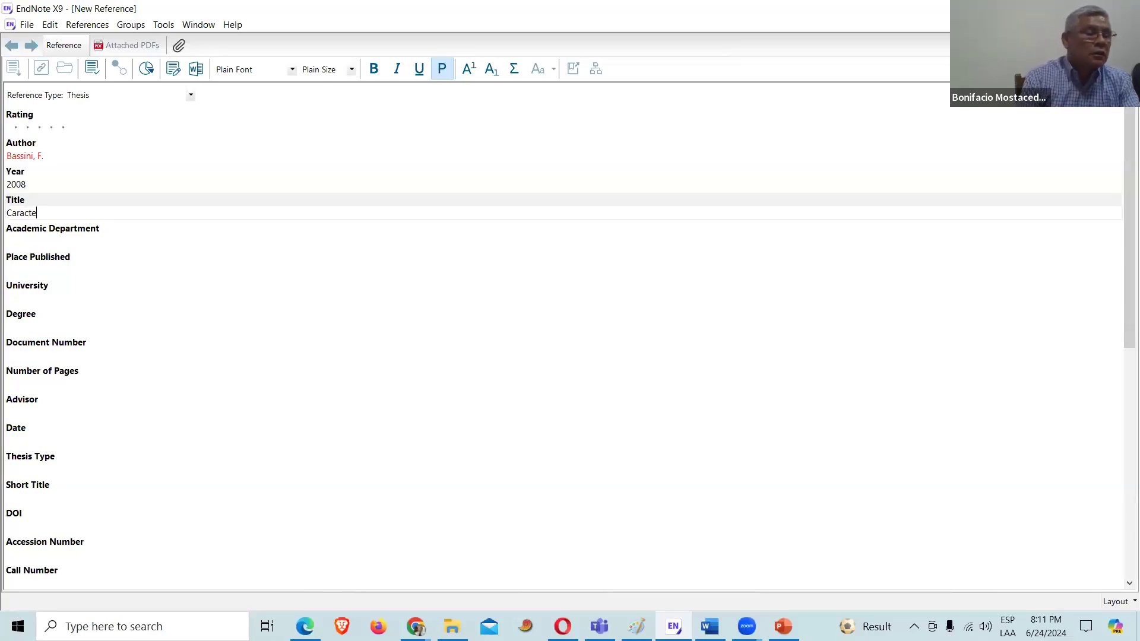
pyautogui.write('ri')
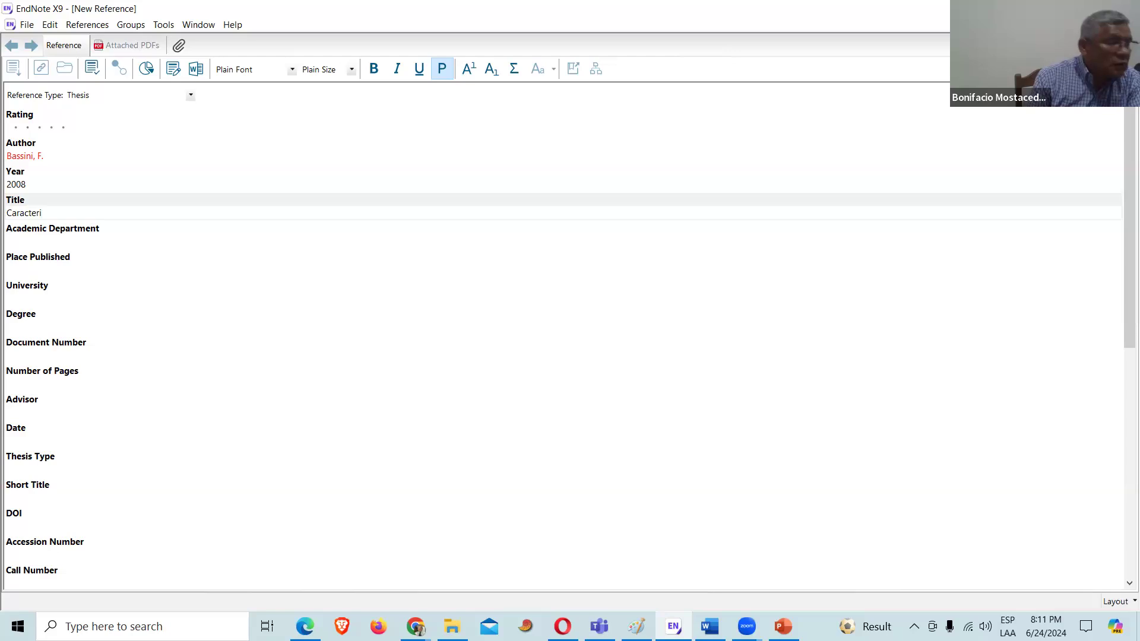
pyautogui.write('zacao')
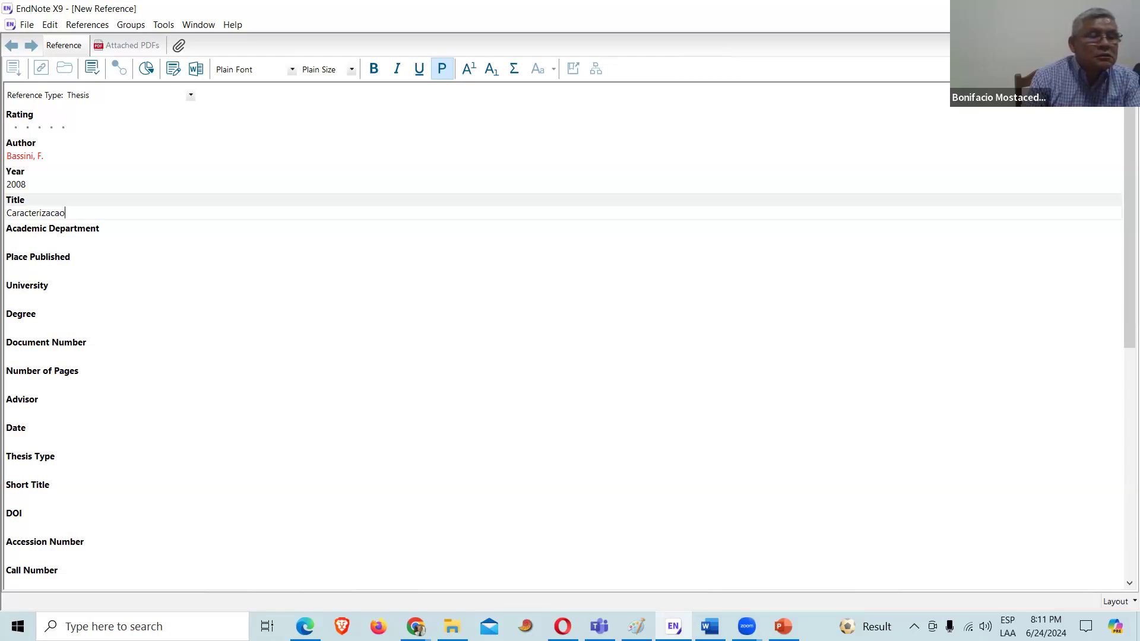
pyautogui.write(' do polo')
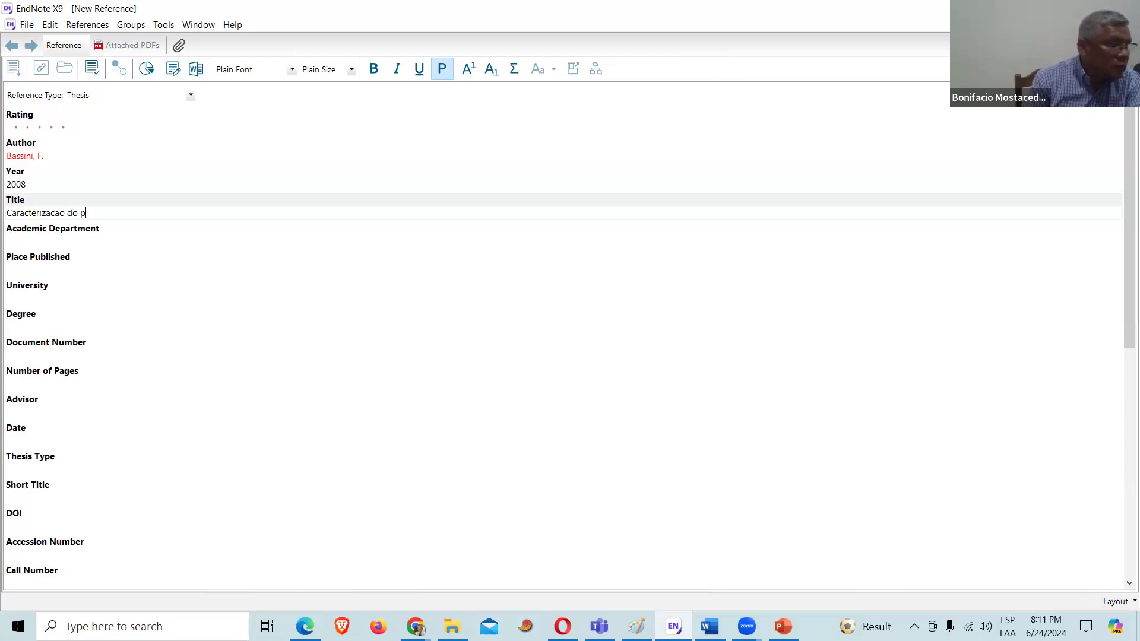
pyautogui.press('BackSpace')
pyautogui.press('BackSpace')
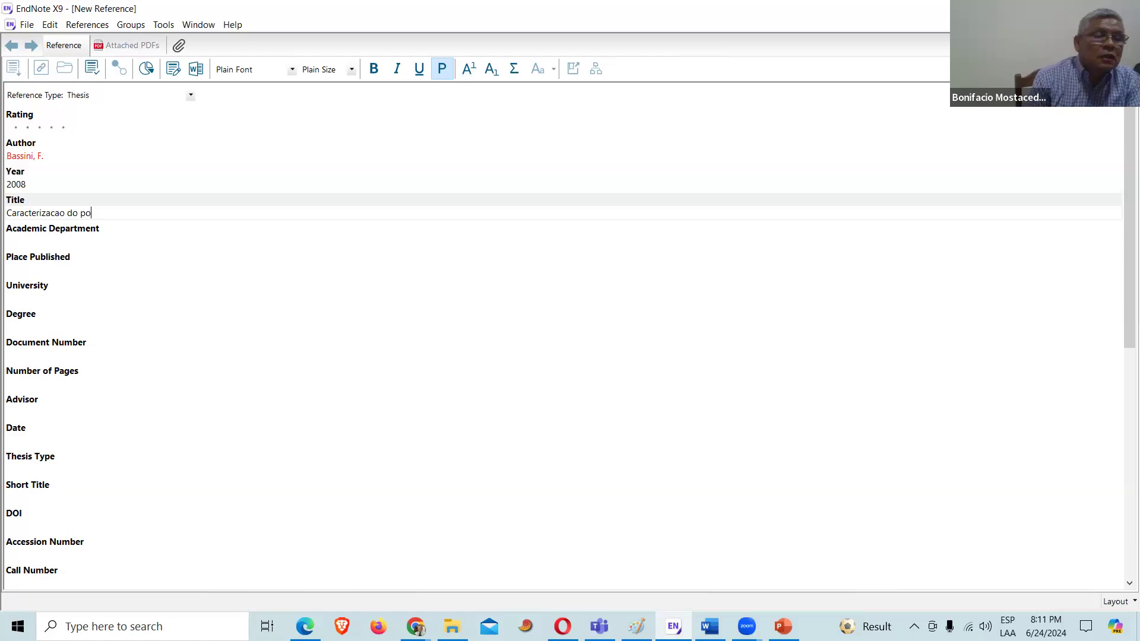
pyautogui.write('pula')
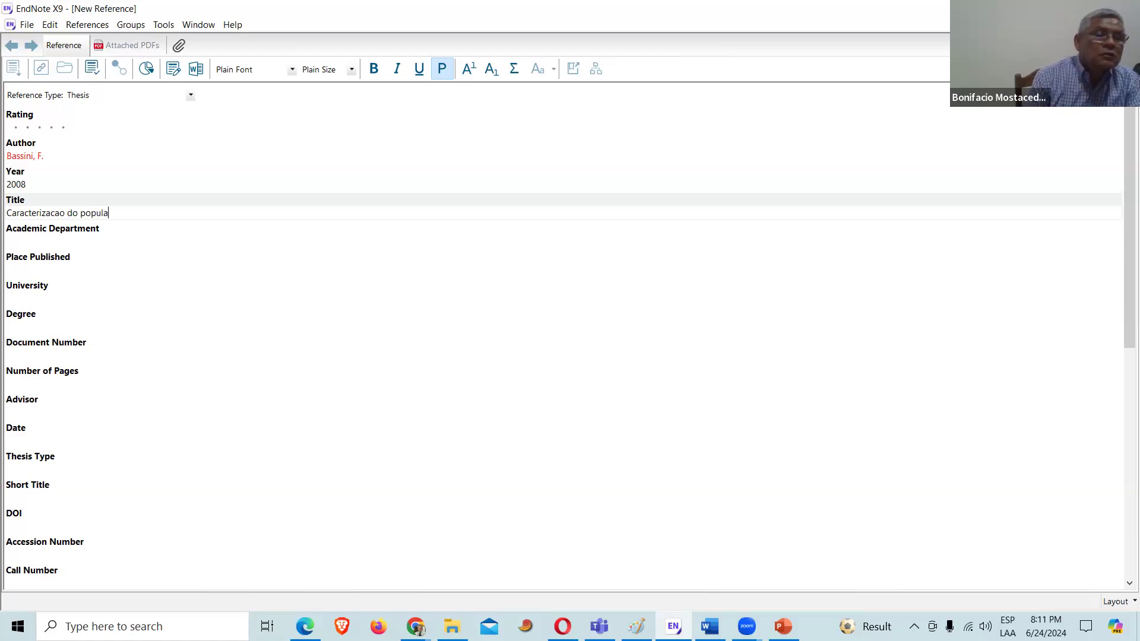
pyautogui.write('co')
pyautogui.write('s')
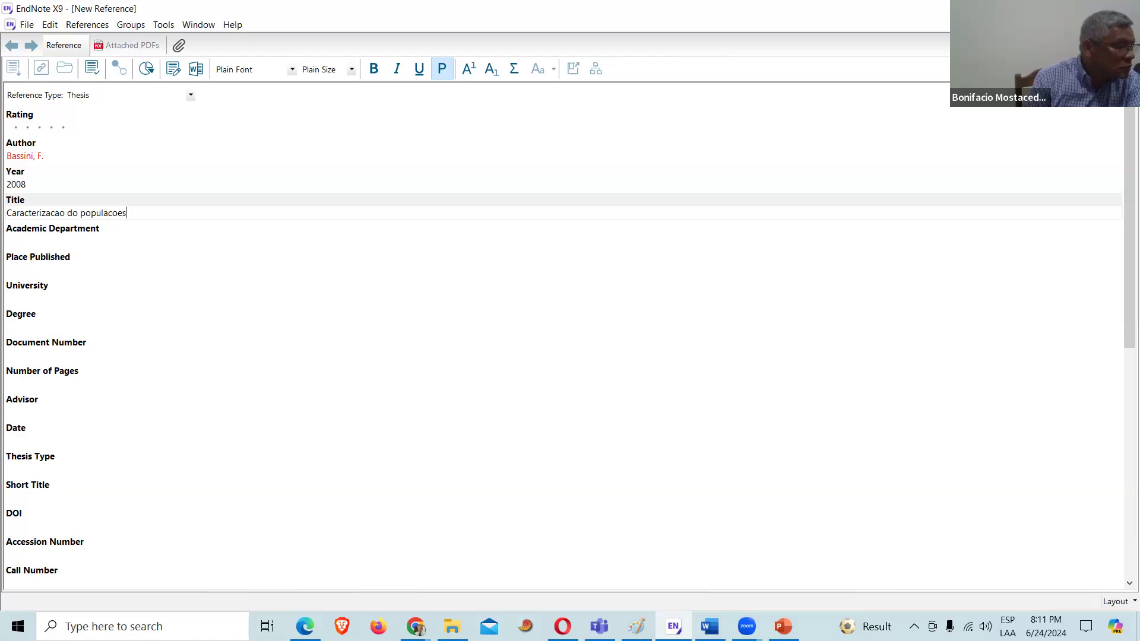
pyautogui.write(' de Bar')
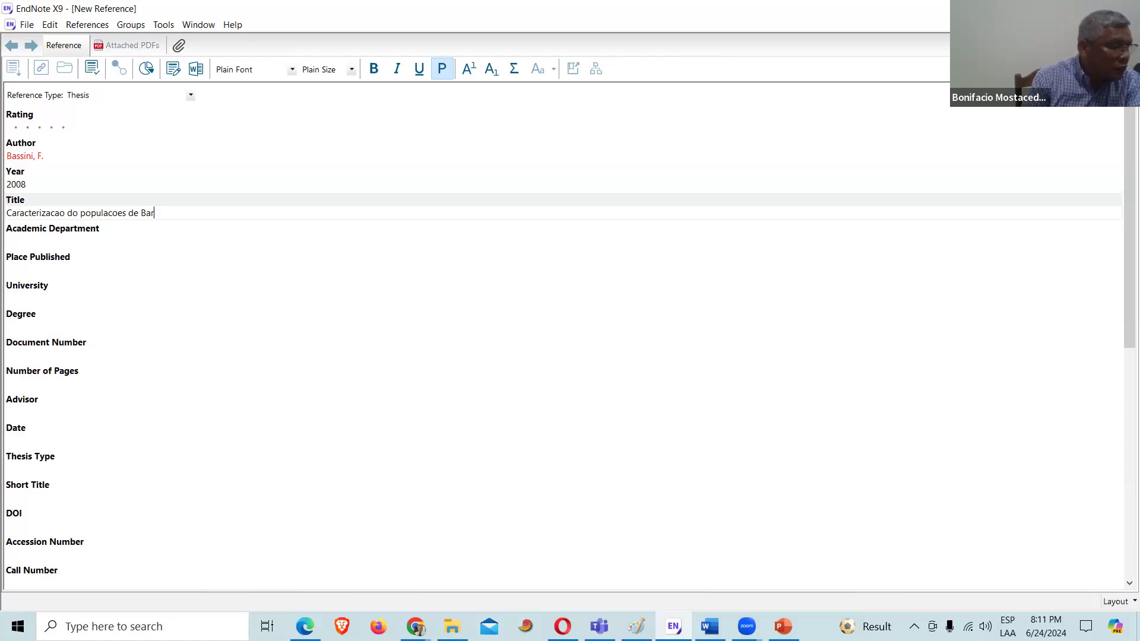
pyautogui.write('ueiro')
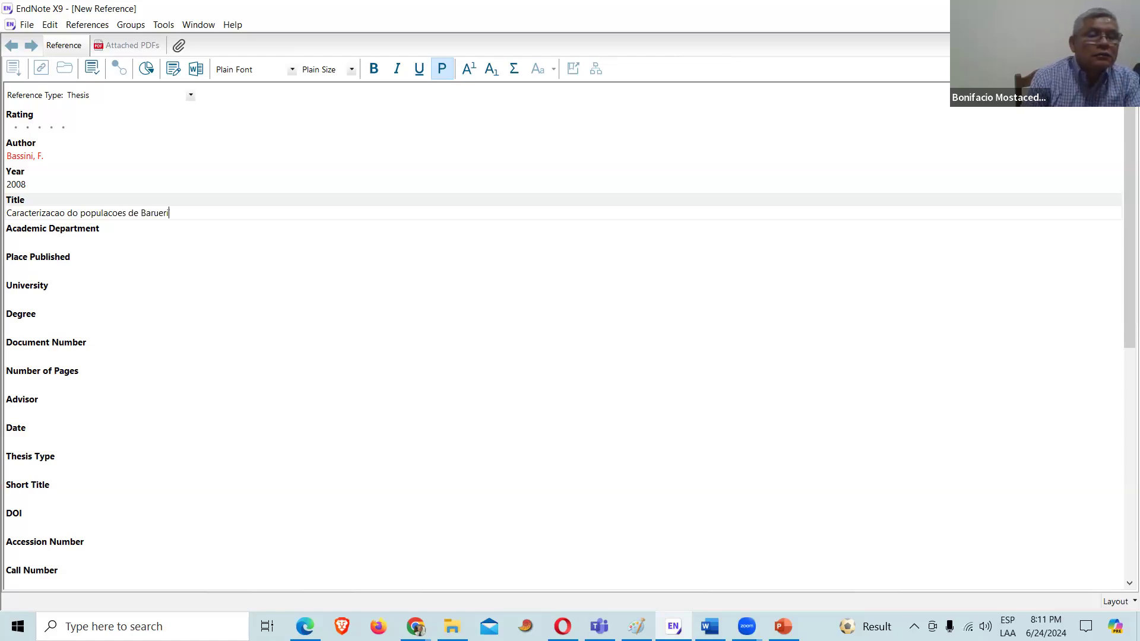
pyautogui.write('s')
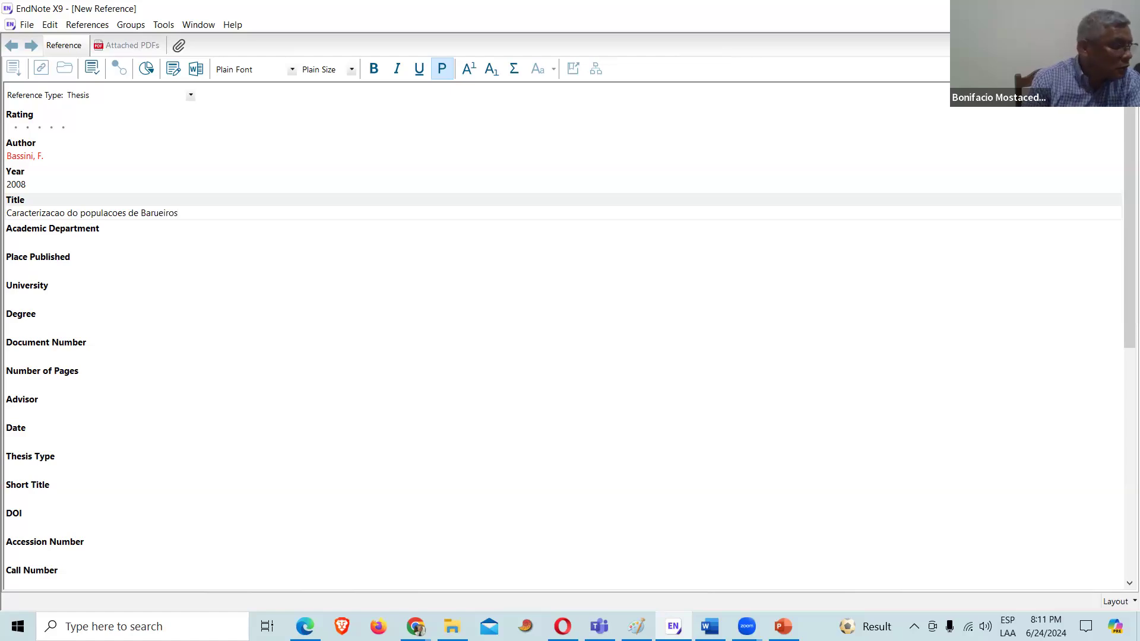
# Step: Add the species and family in parentheses to the thesis title: "(Dipteryx alata Vog.-Fabaceae)"
pyautogui.write(' )D')
pyautogui.press('BackSpace')
pyautogui.press('BackSpace')
pyautogui.write('(D')
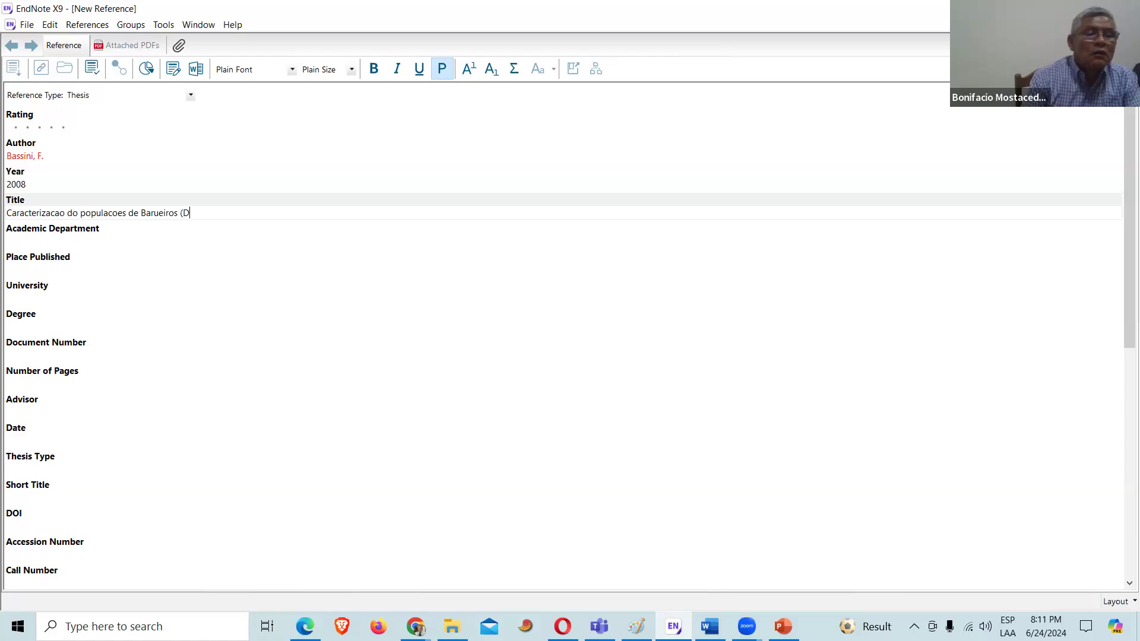
pyautogui.write('ipteryx')
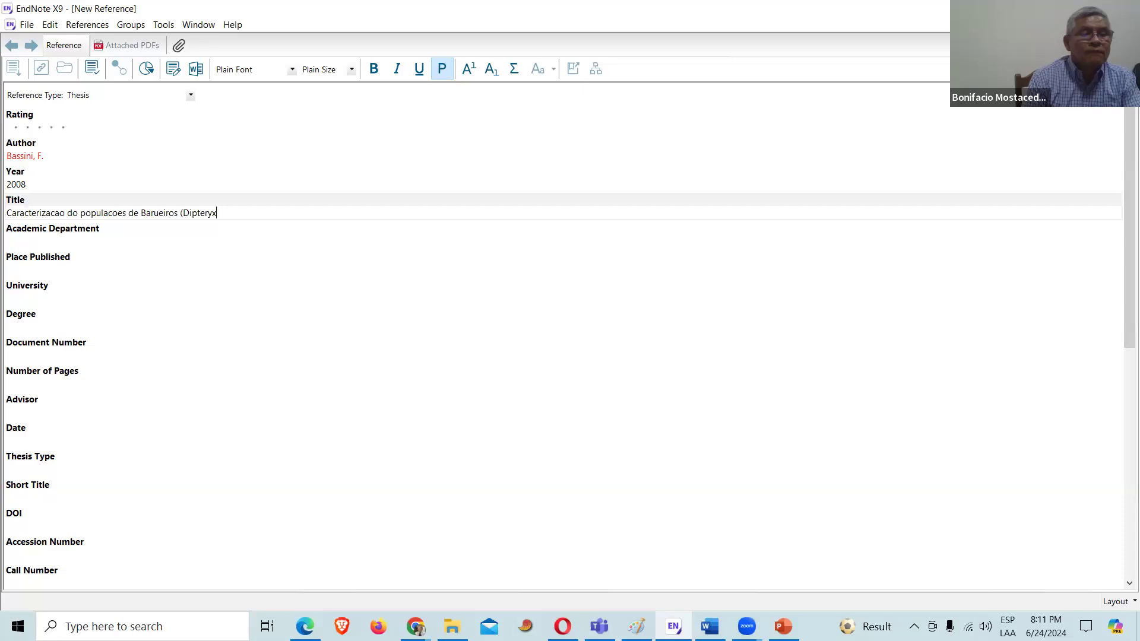
pyautogui.write(' altat')
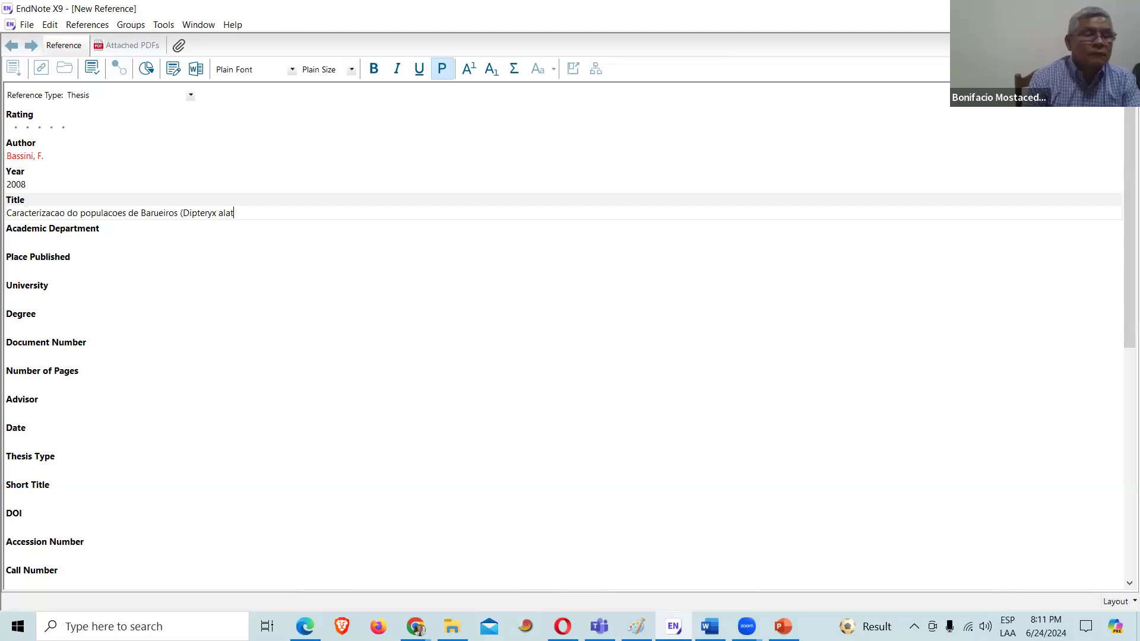
pyautogui.write('a Vog.')
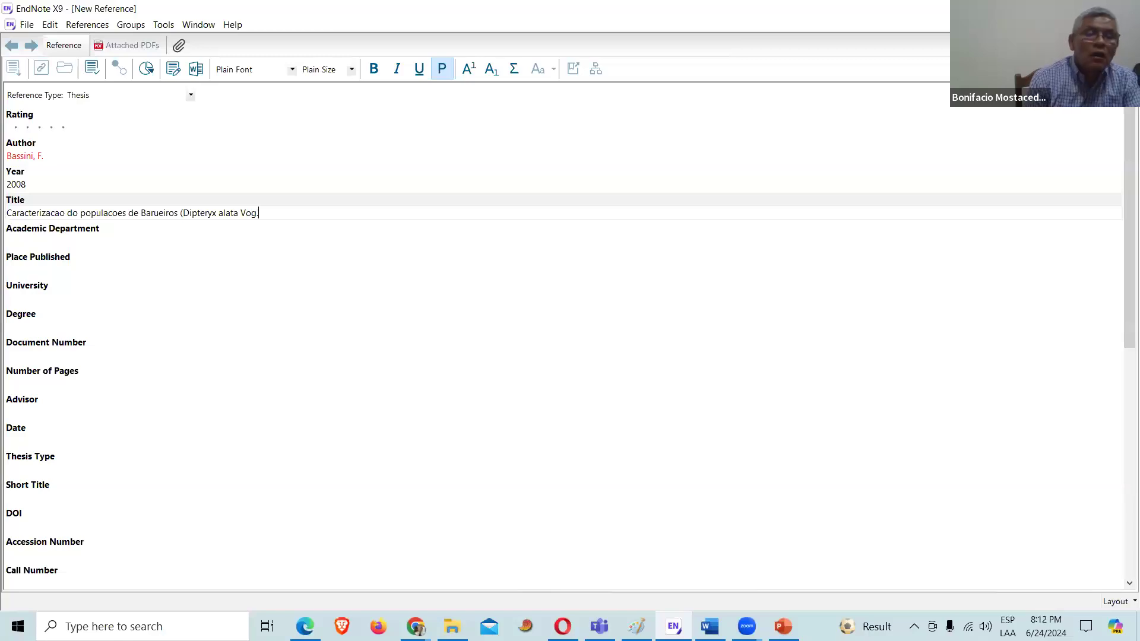
pyautogui.write("'")
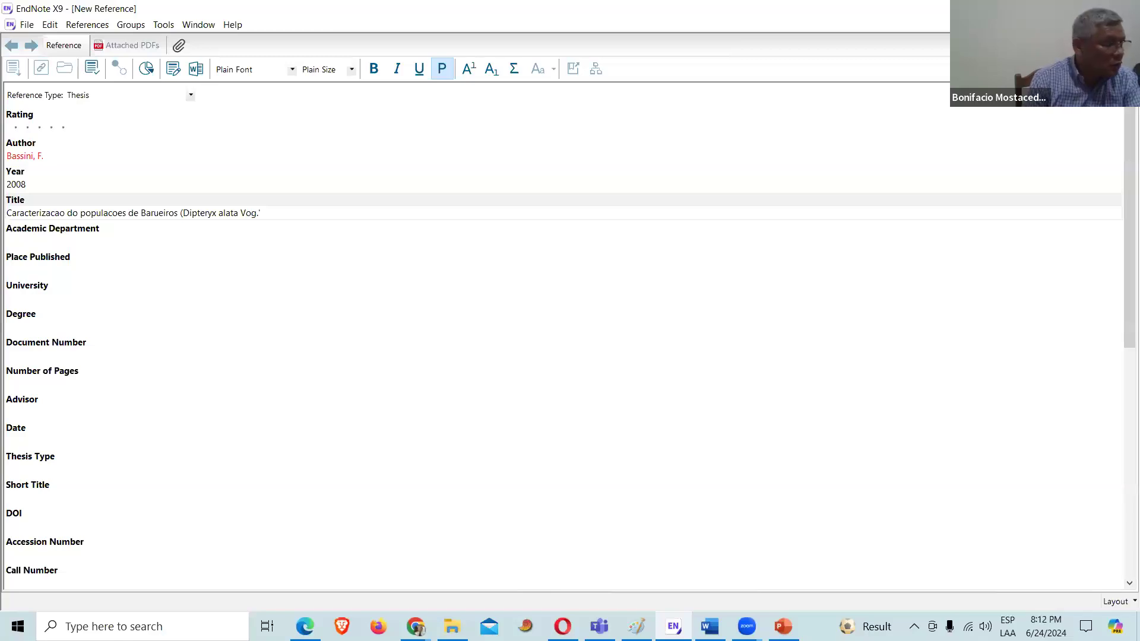
pyautogui.write('F')
pyautogui.press('BackSpace')
pyautogui.press('BackSpace')
pyautogui.write('-Fabaceae')
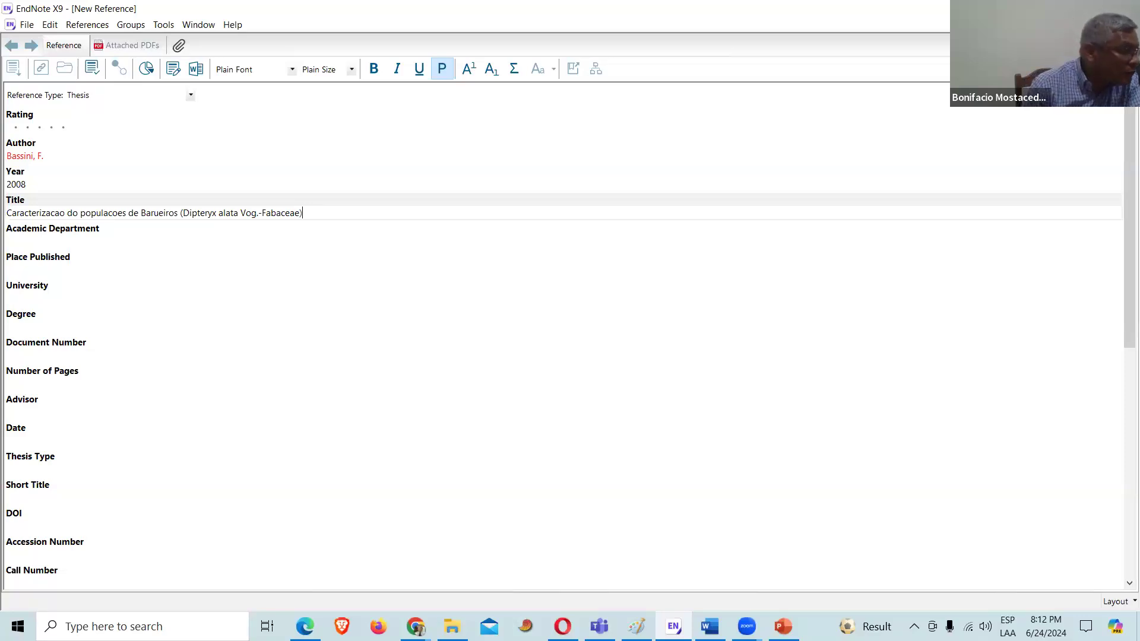
# Step: Complete the thesis title by adding "em ambientes naturais e explorados" after the parenthesised species and family
pyautogui.write('em')
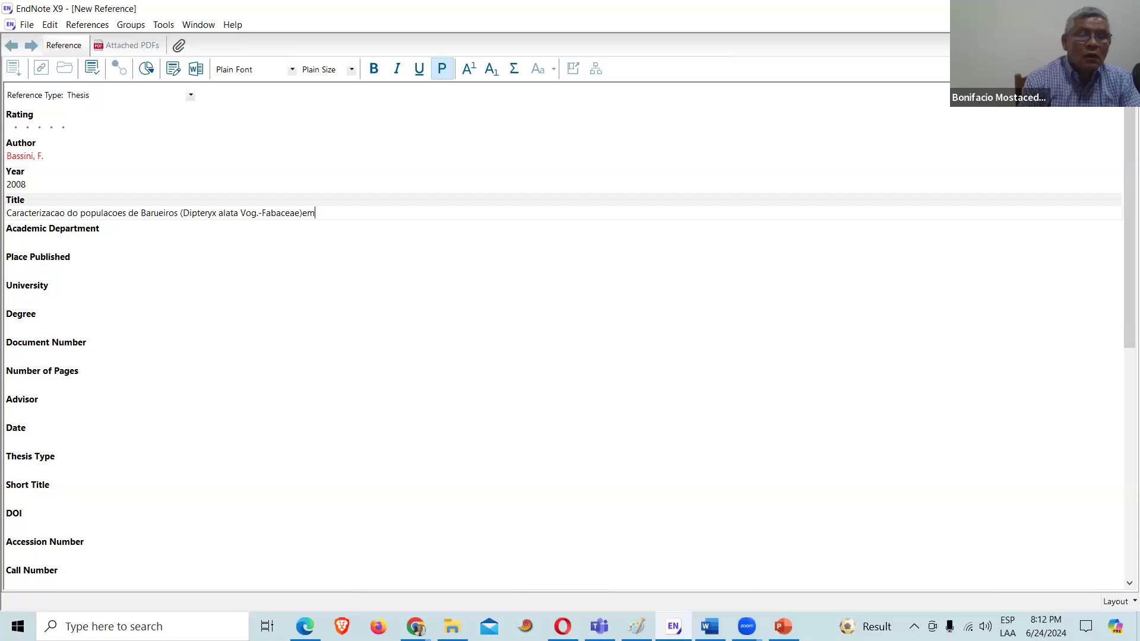
pyautogui.write(' abiente')
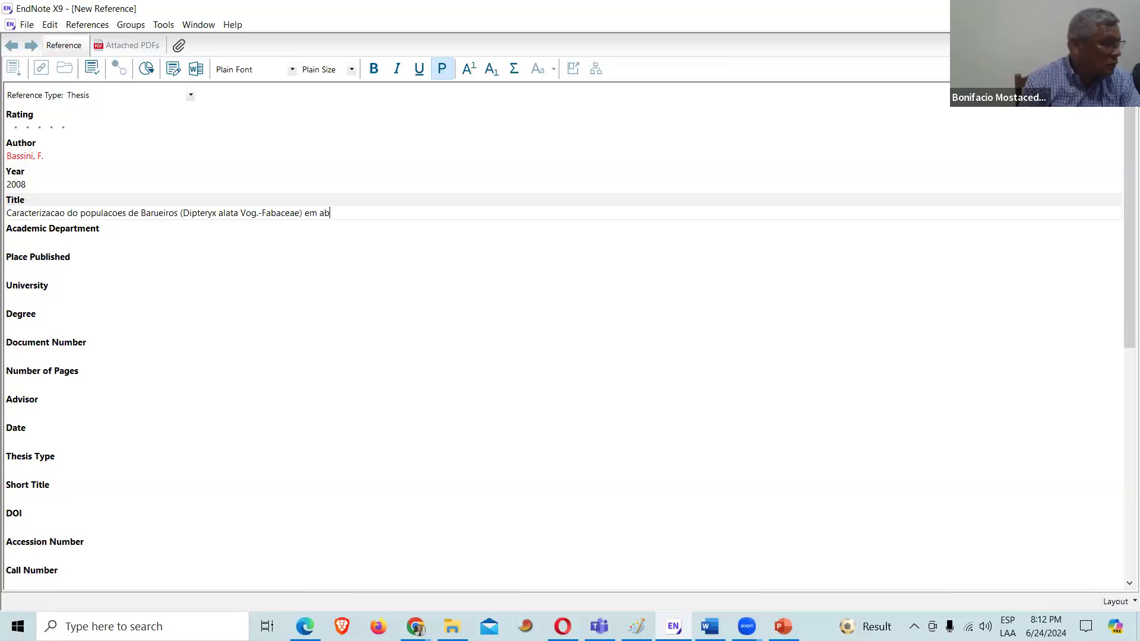
pyautogui.press('BackSpace')
pyautogui.press('BackSpace')
pyautogui.press('BackSpace')
pyautogui.press('BackSpace')
pyautogui.press('BackSpace')
pyautogui.press('BackSpace')
pyautogui.write('mbie')
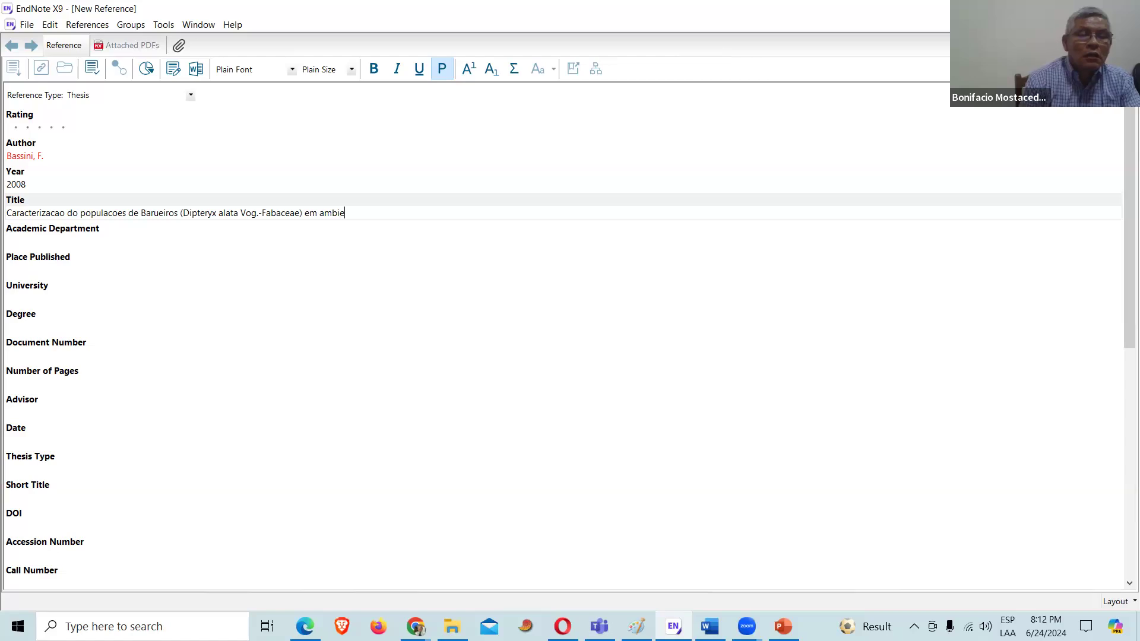
pyautogui.write('ntes ')
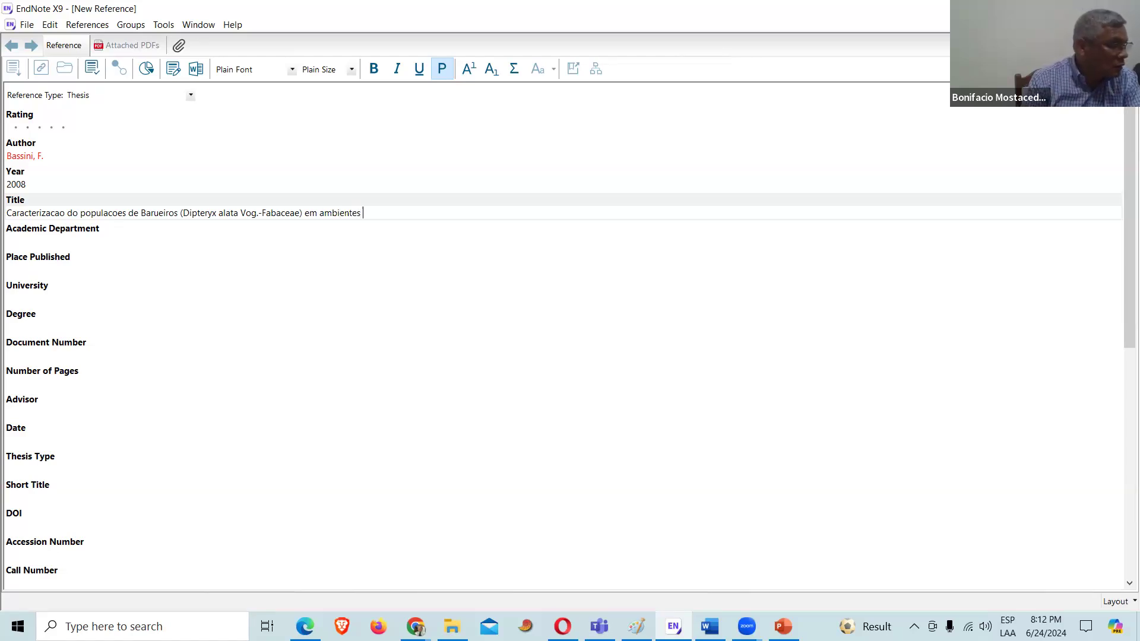
pyautogui.write('natura')
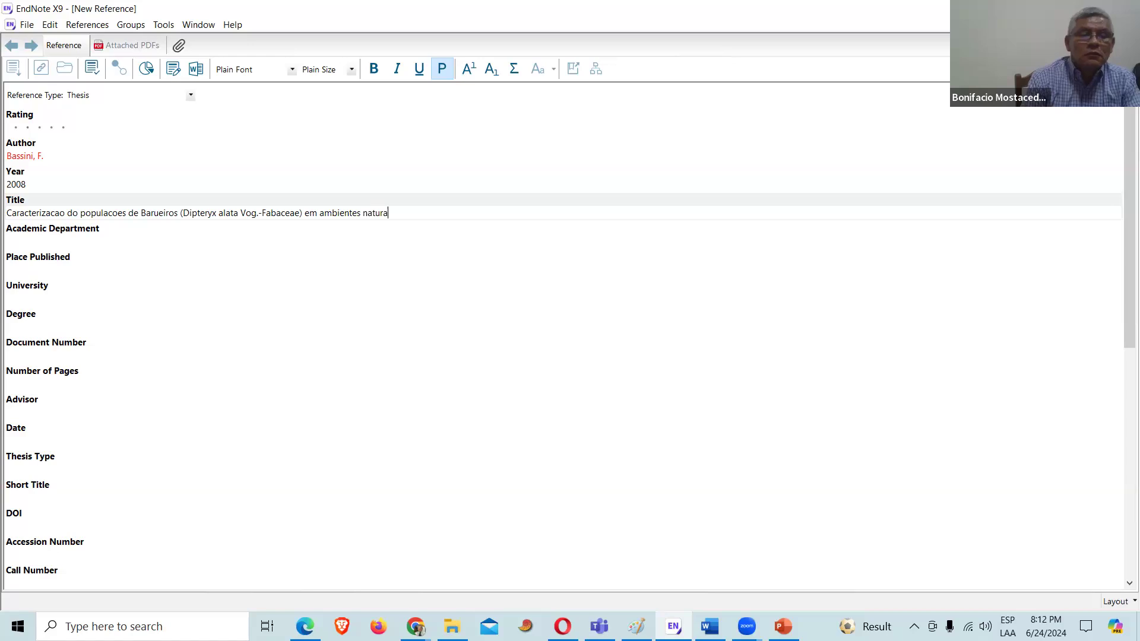
pyautogui.write('is e')
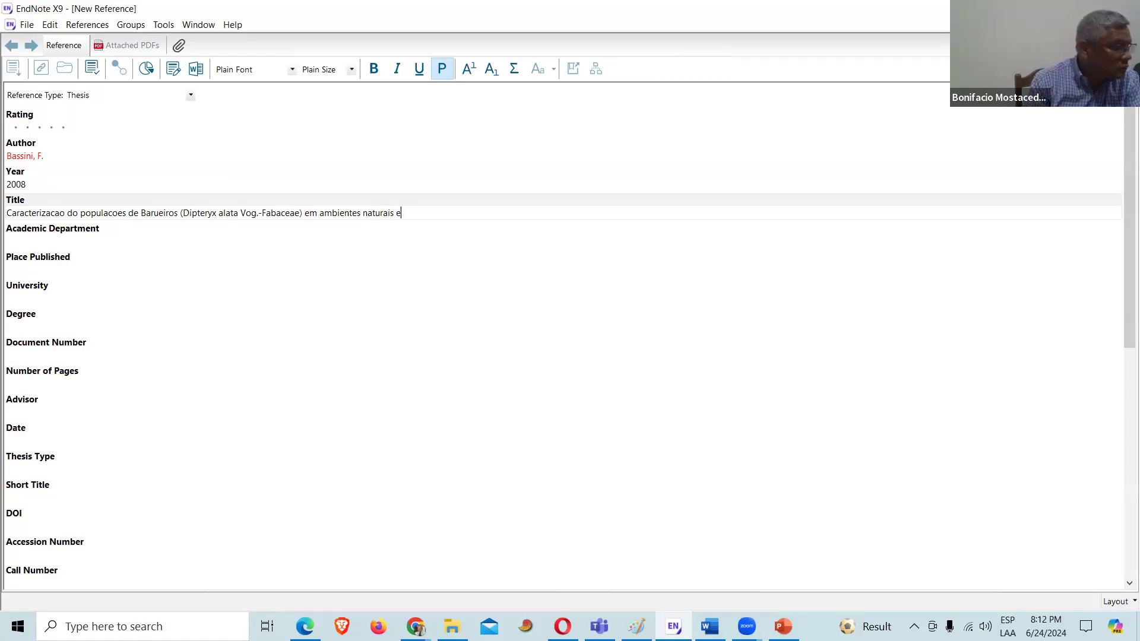
pyautogui.write(' explo')
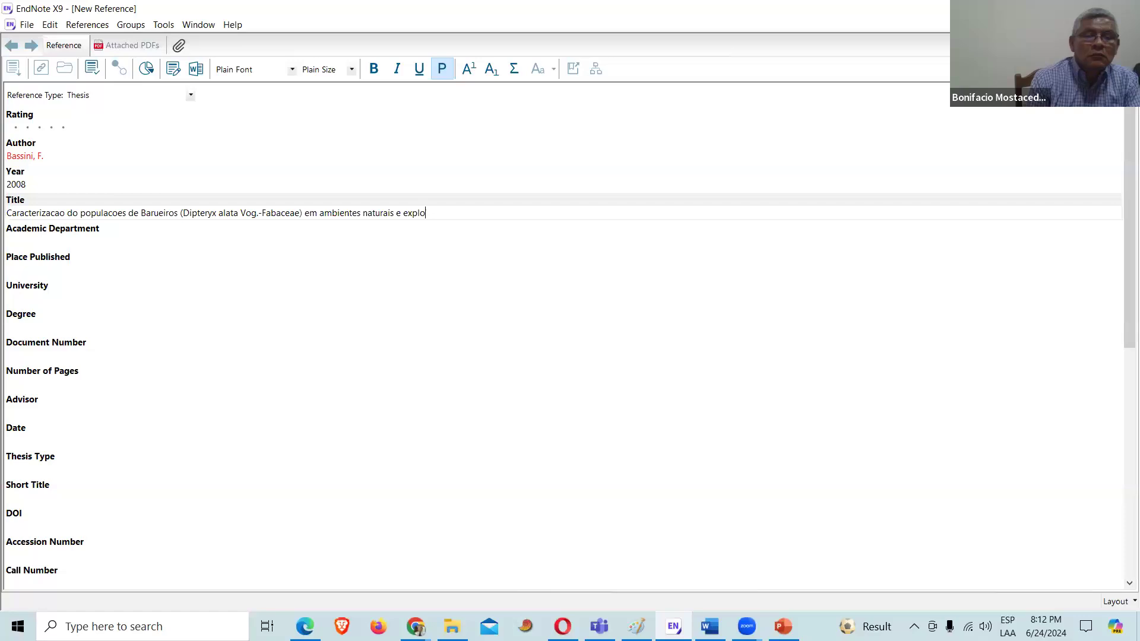
pyautogui.write('rados')
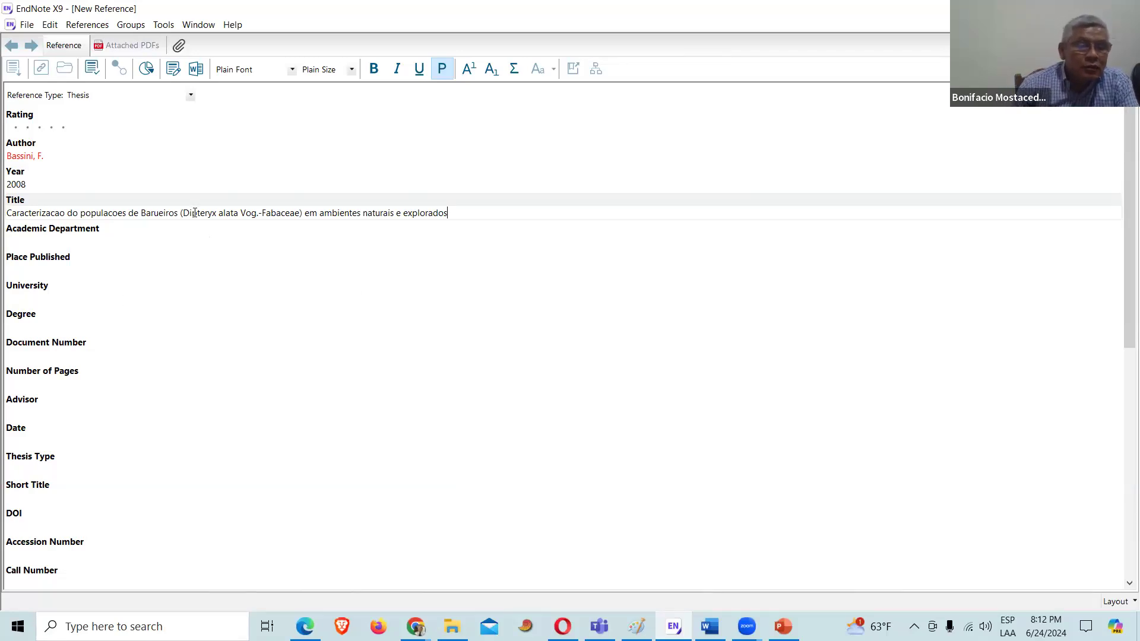
# Step: Italicize the species name "Dipteryx alata" in the thesis title
pyautogui.moveTo(182, 212); pyautogui.dragTo(238, 212)
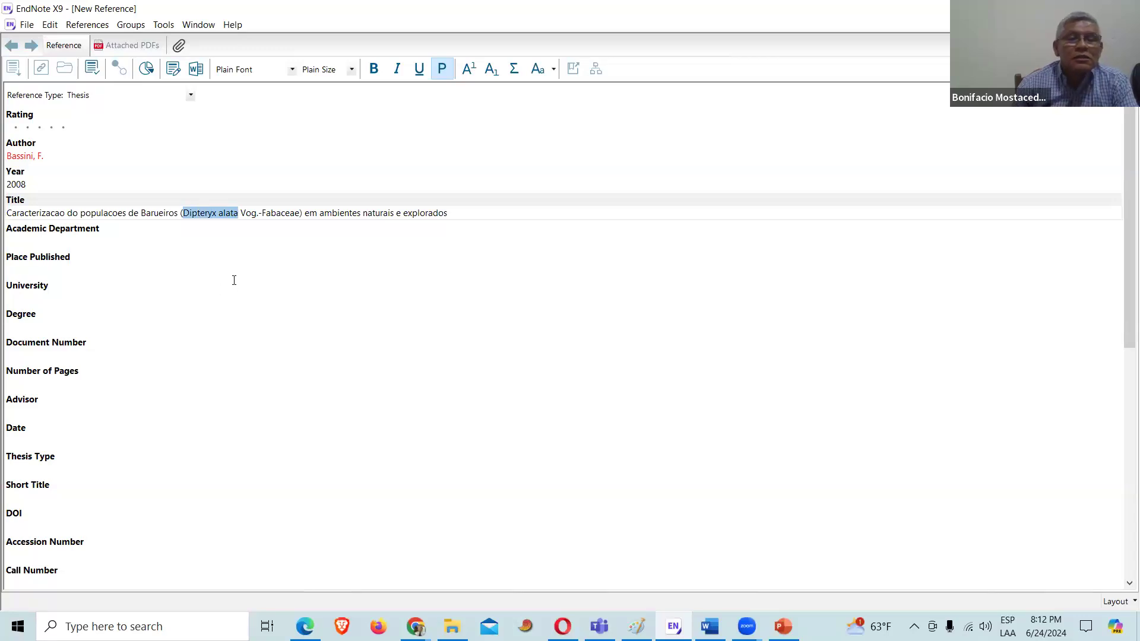
pyautogui.click(396, 69)
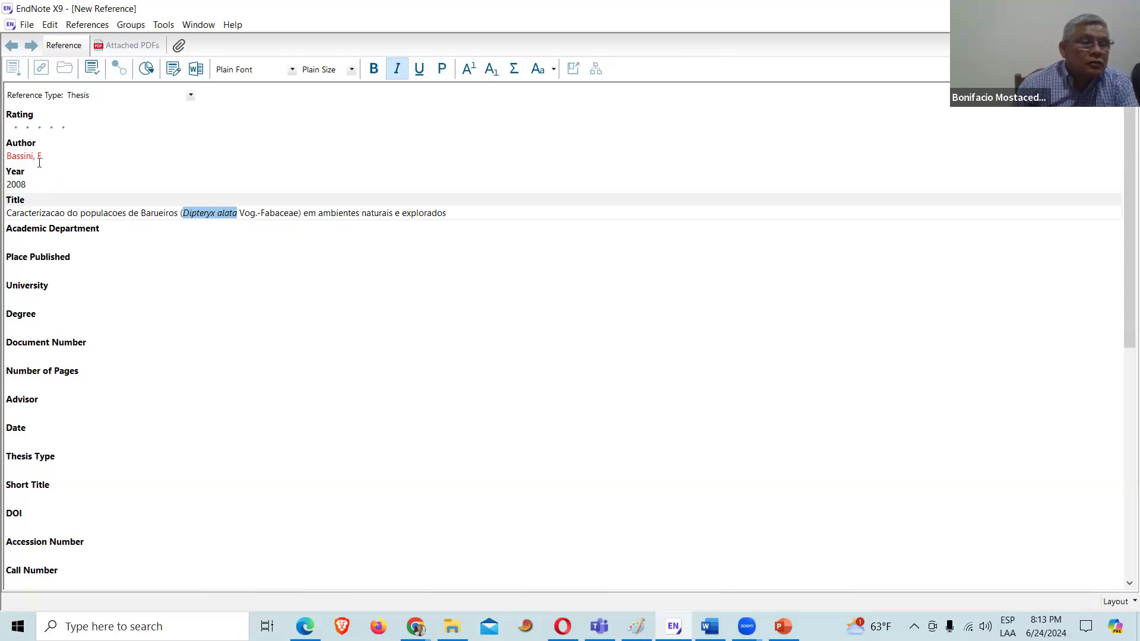
pyautogui.click(31, 217)
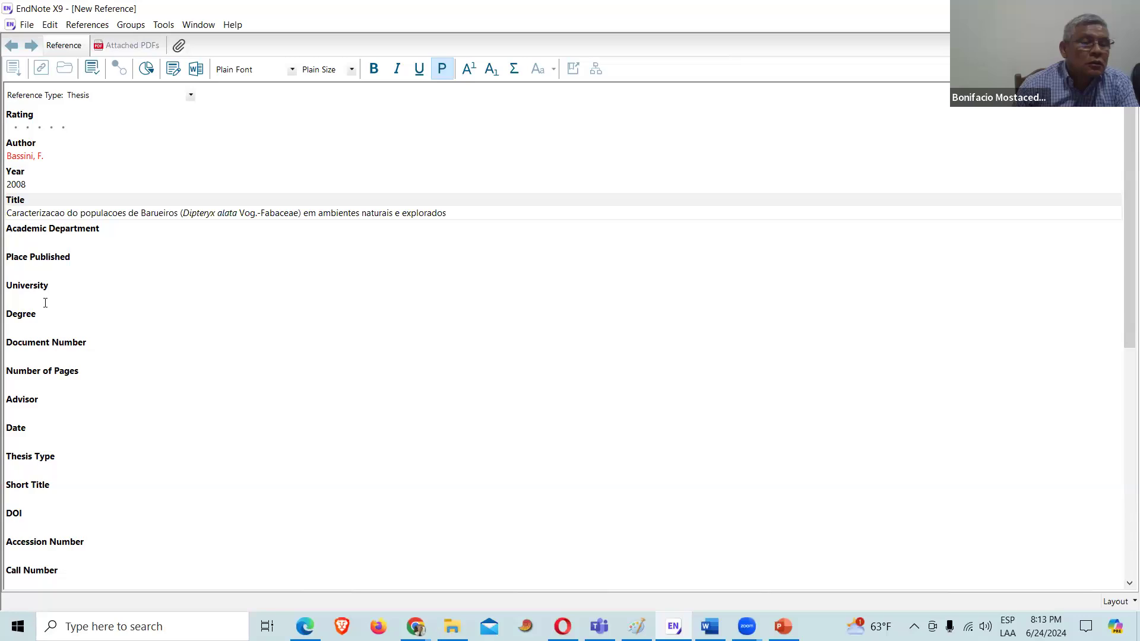
# Step: Enter "Goaiania, Goias, Brasil" as the thesis's place published
pyautogui.click(35, 272)
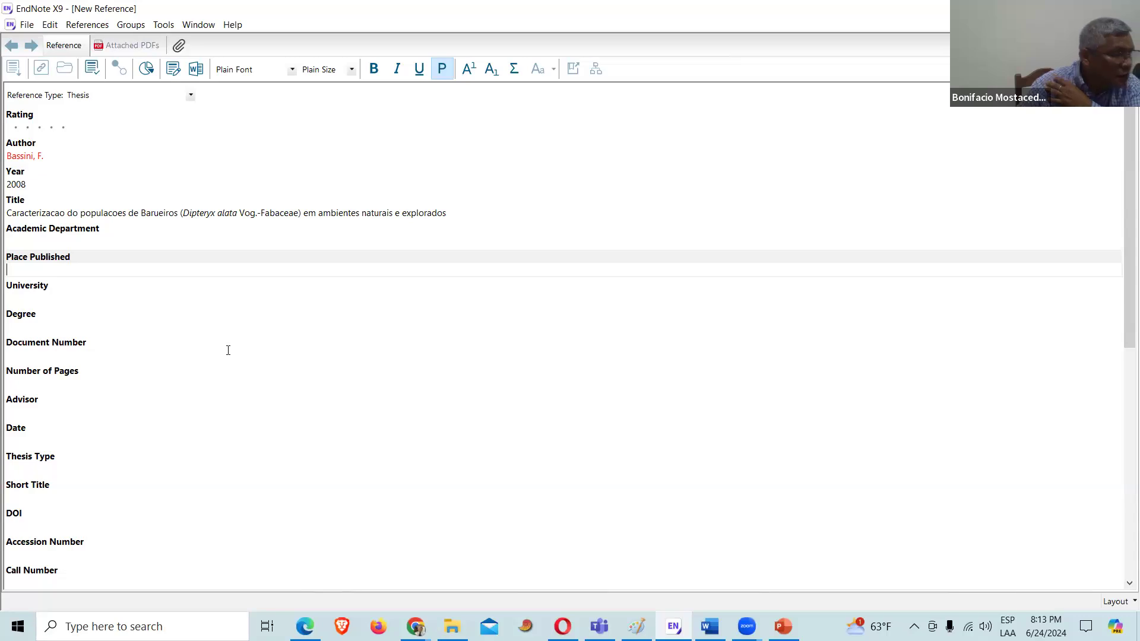
pyautogui.write('G')
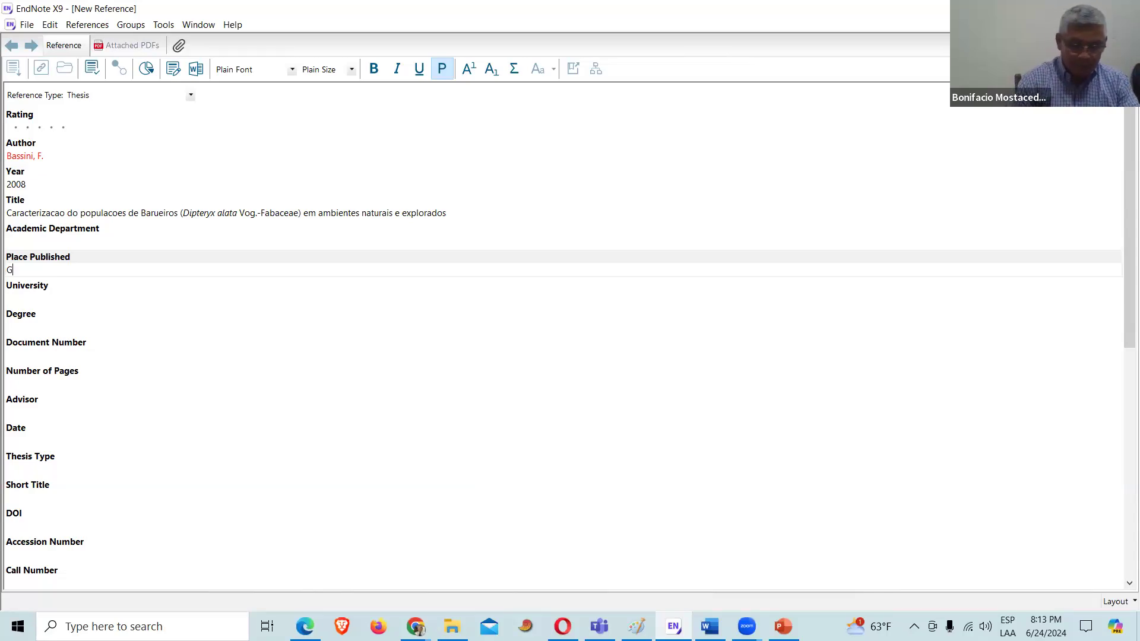
pyautogui.write('oia')
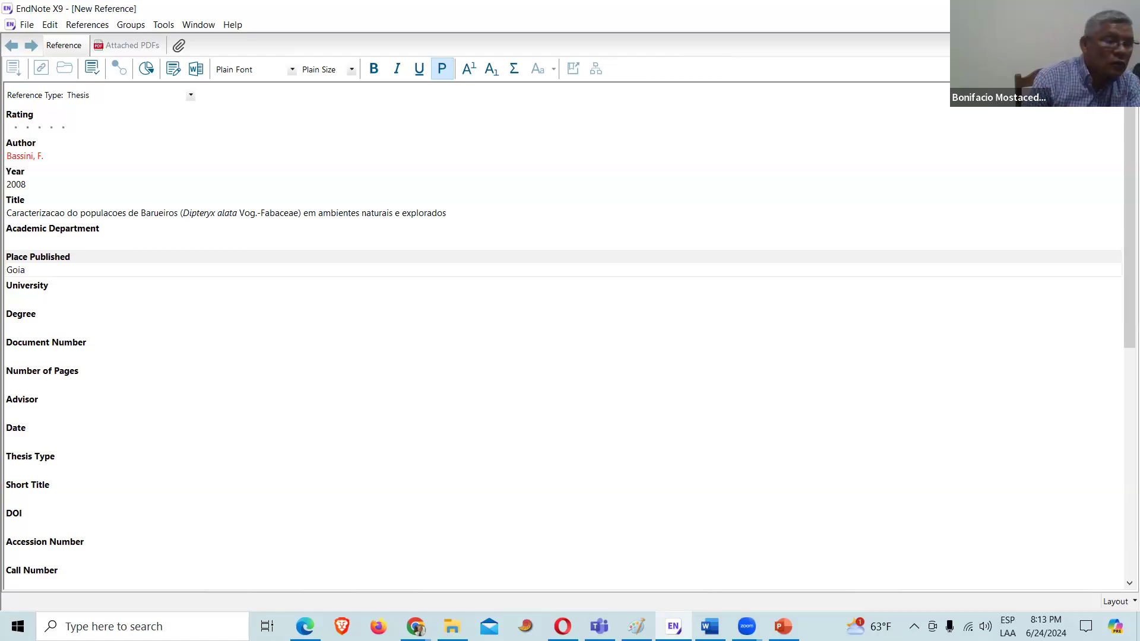
pyautogui.press('BackSpace')
pyautogui.press('BackSpace')
pyautogui.write('a')
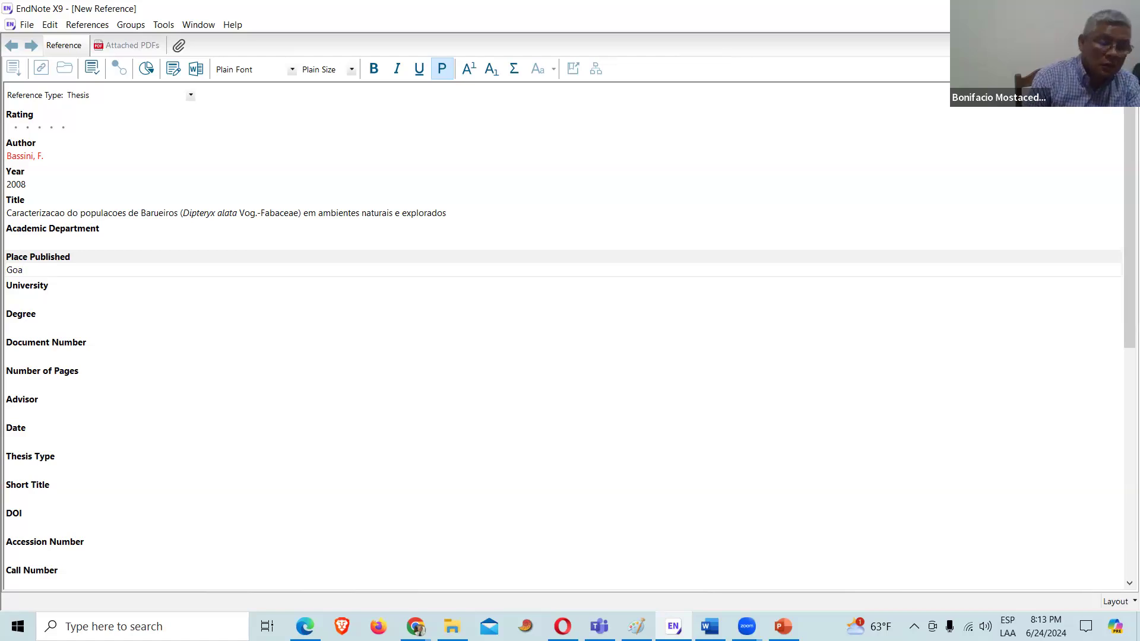
pyautogui.write('iania')
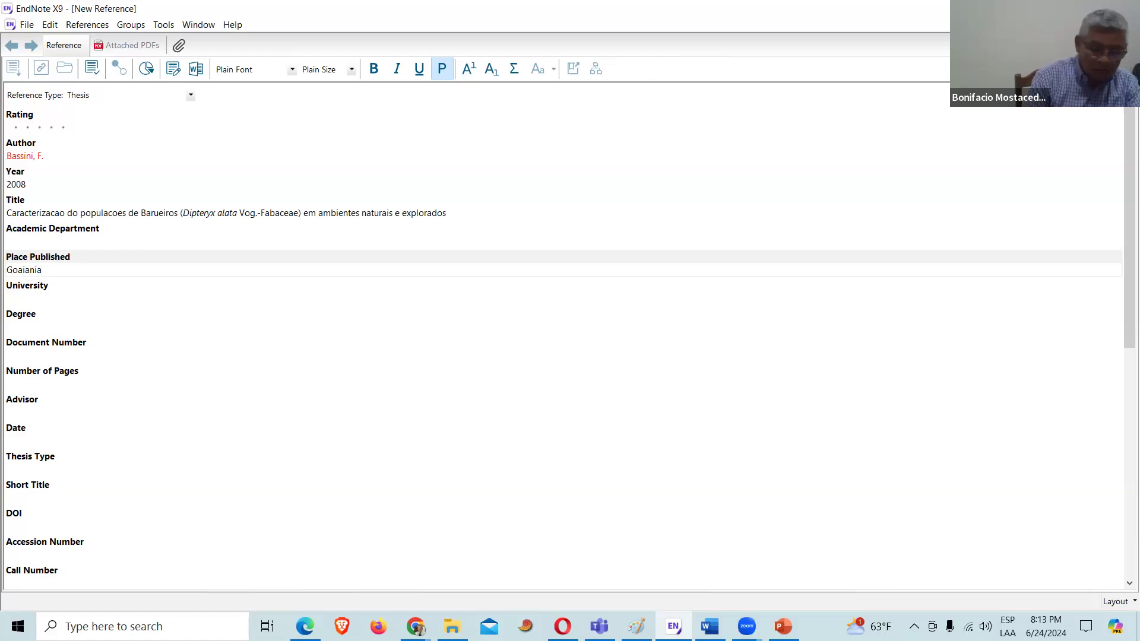
pyautogui.write(', Go')
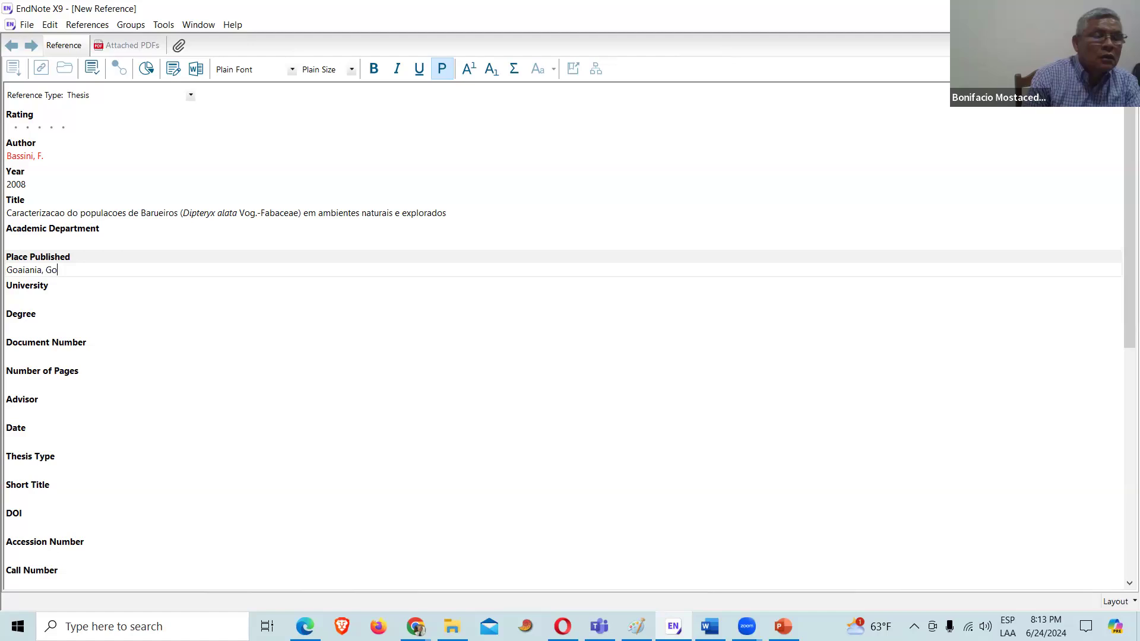
pyautogui.write('ias, Brasil')
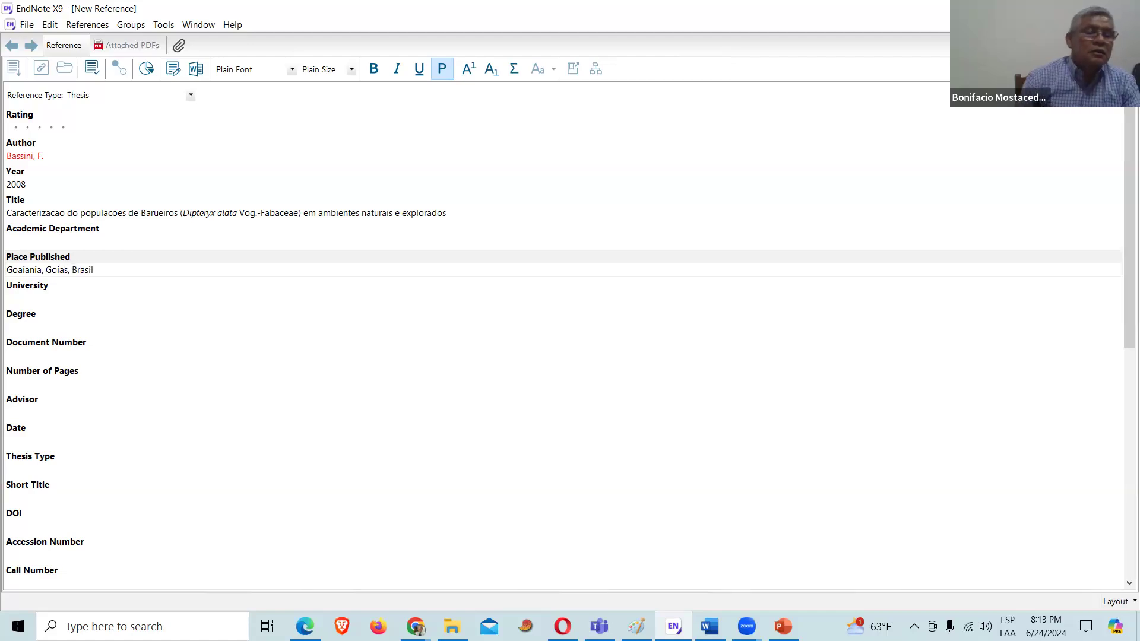
# Step: Enter "Universidad Federal de Goias" as the thesis's university
pyautogui.click(38, 299)
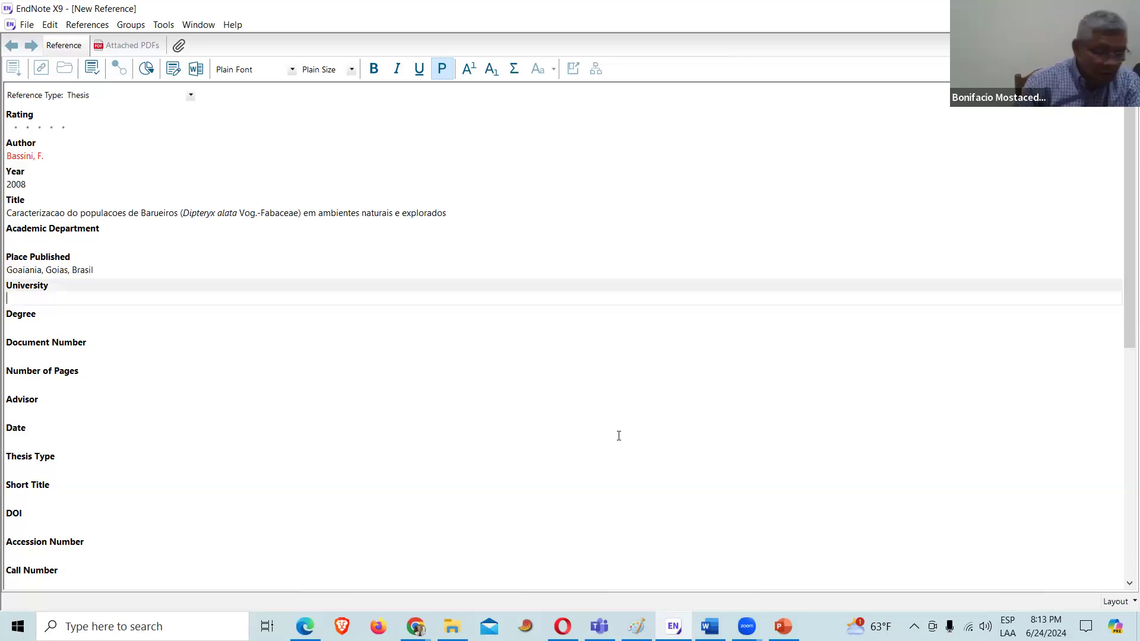
pyautogui.write('Universidad')
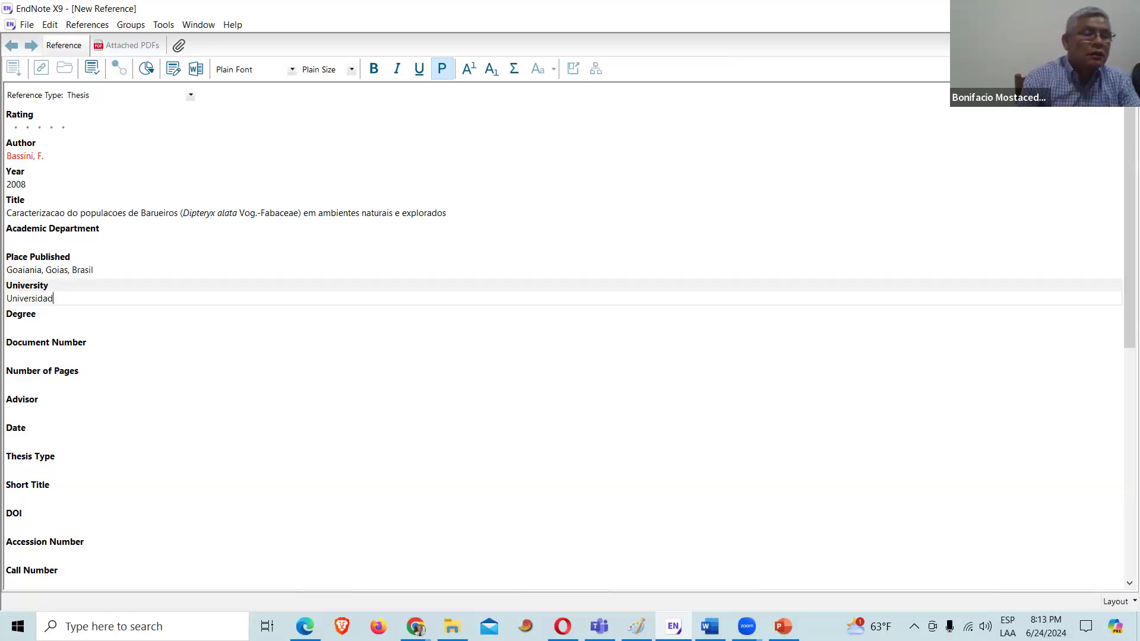
pyautogui.write(' Feder')
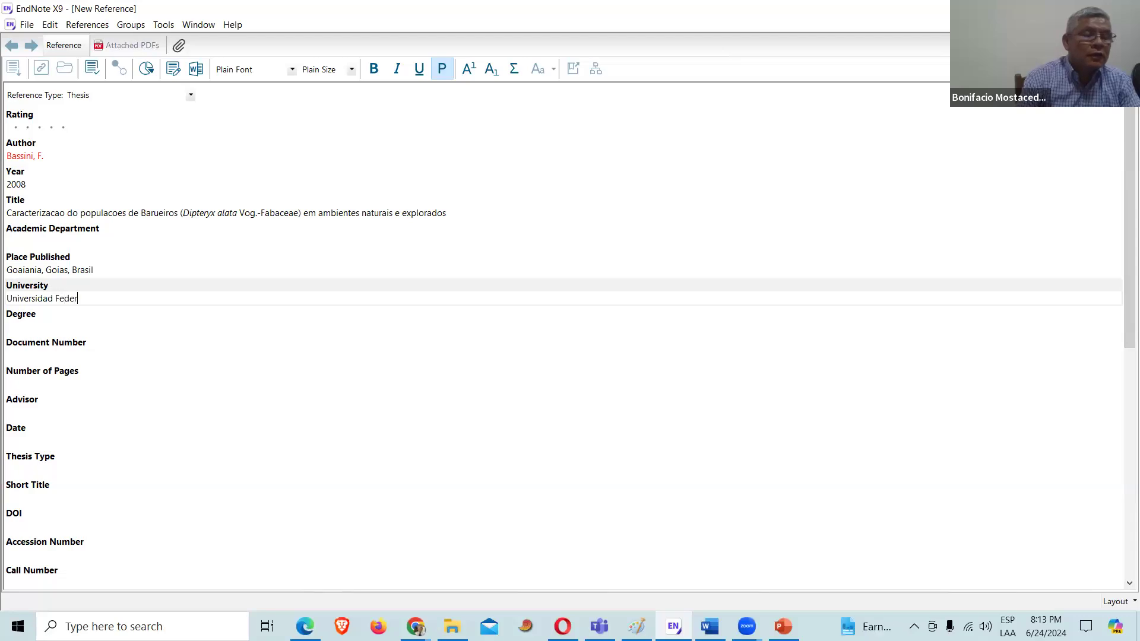
pyautogui.write('al de ')
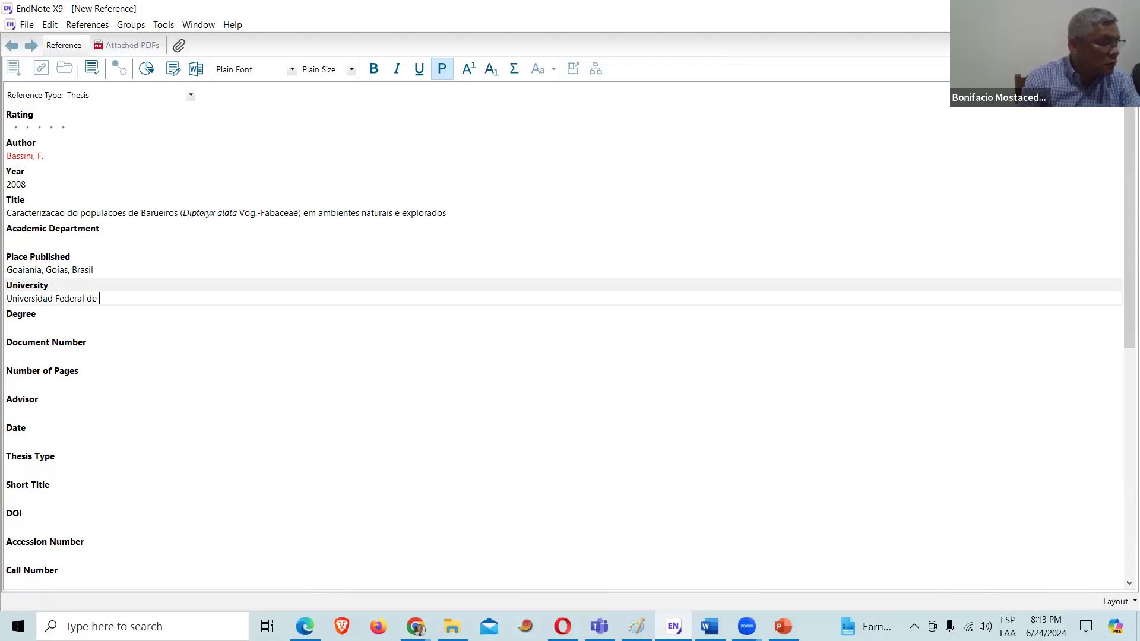
pyautogui.write('Goias')
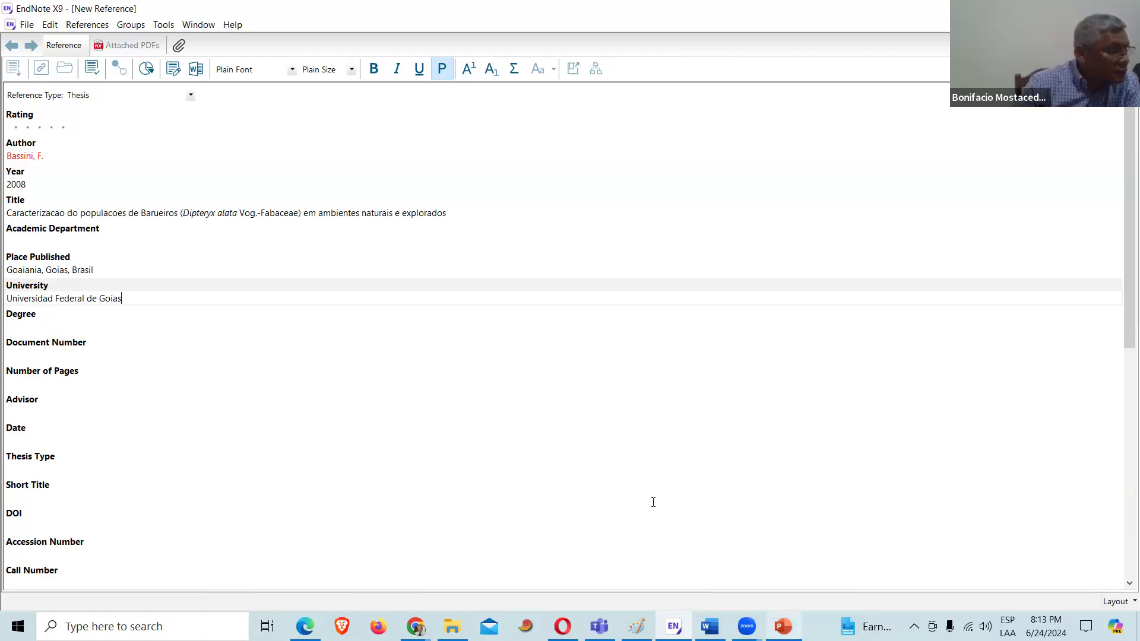
# Step: Set the thesis type to "Tesis de doctorado" and close the reference
pyautogui.moveTo(773, 611)
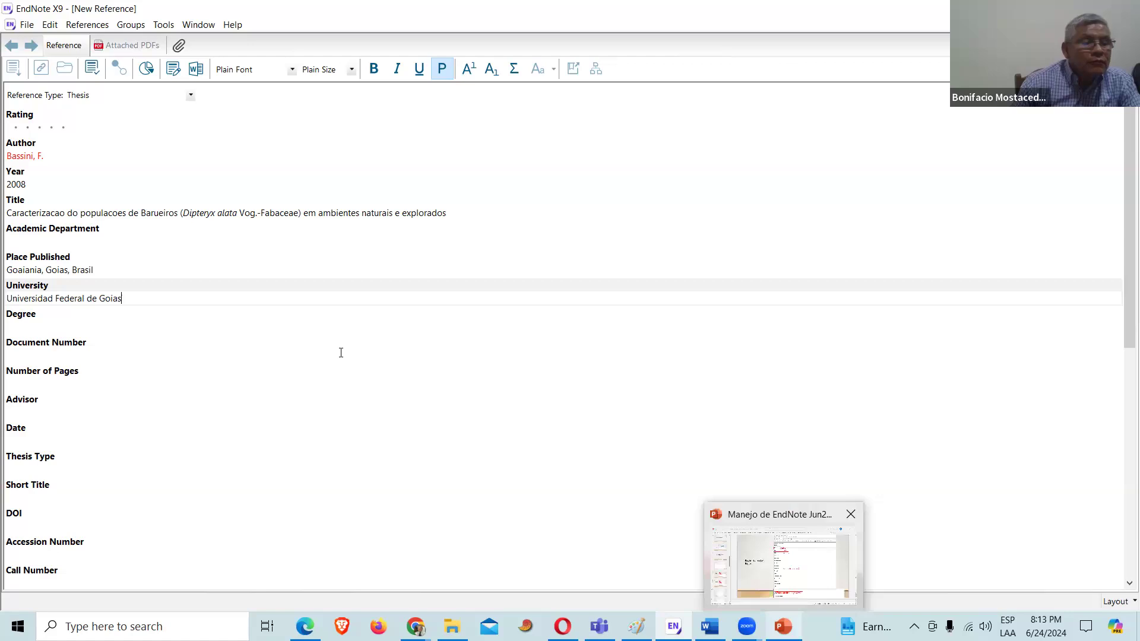
pyautogui.click(43, 469)
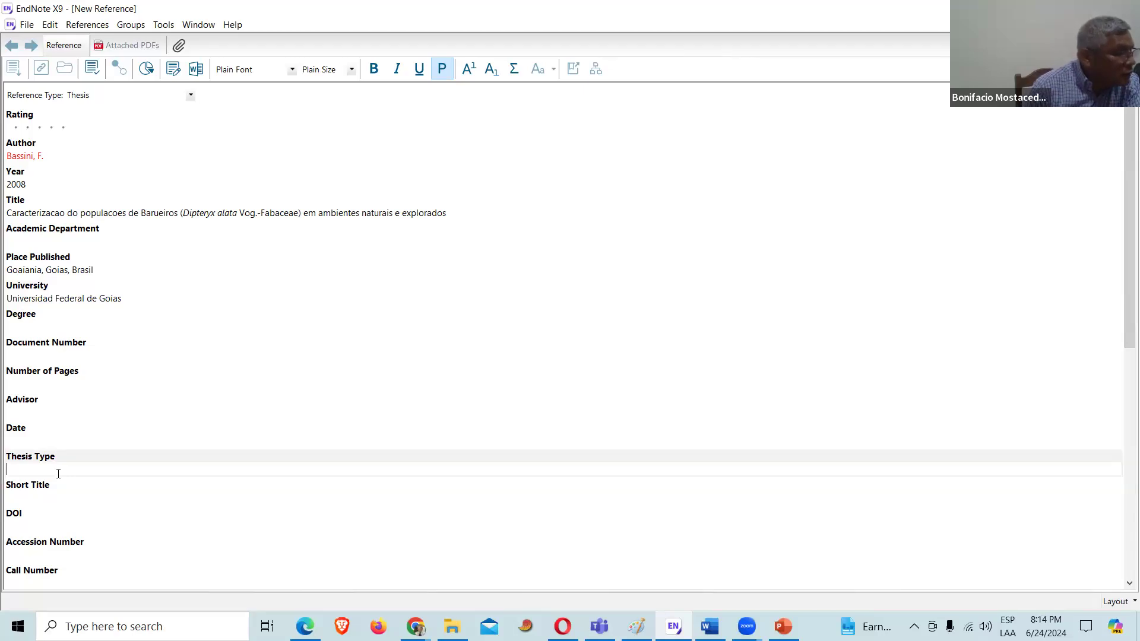
pyautogui.write('T')
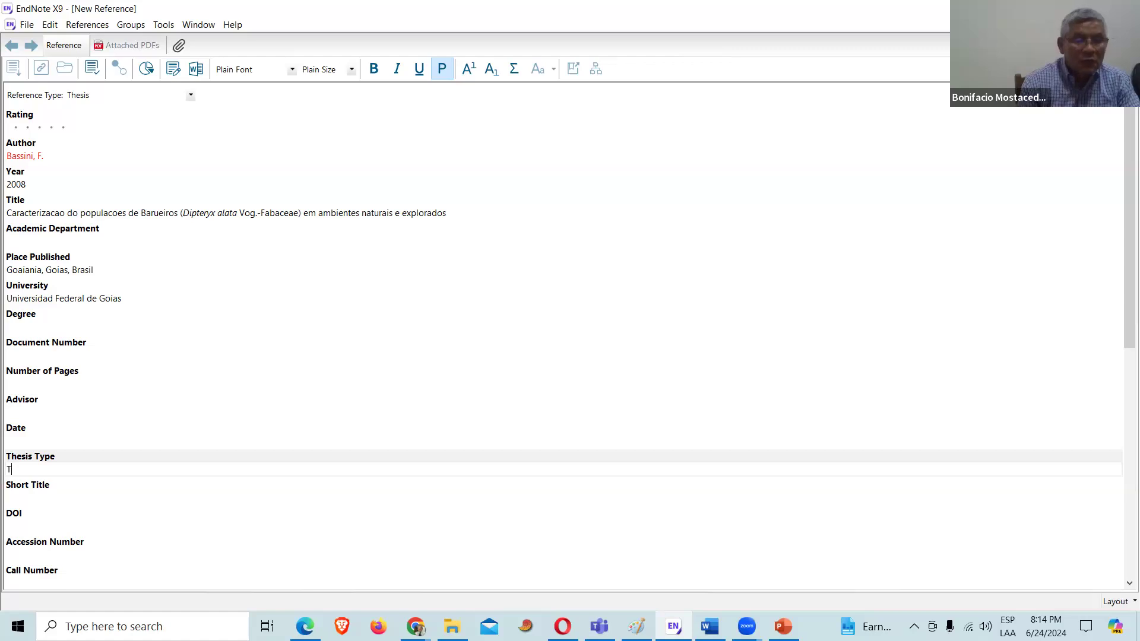
pyautogui.write('esis')
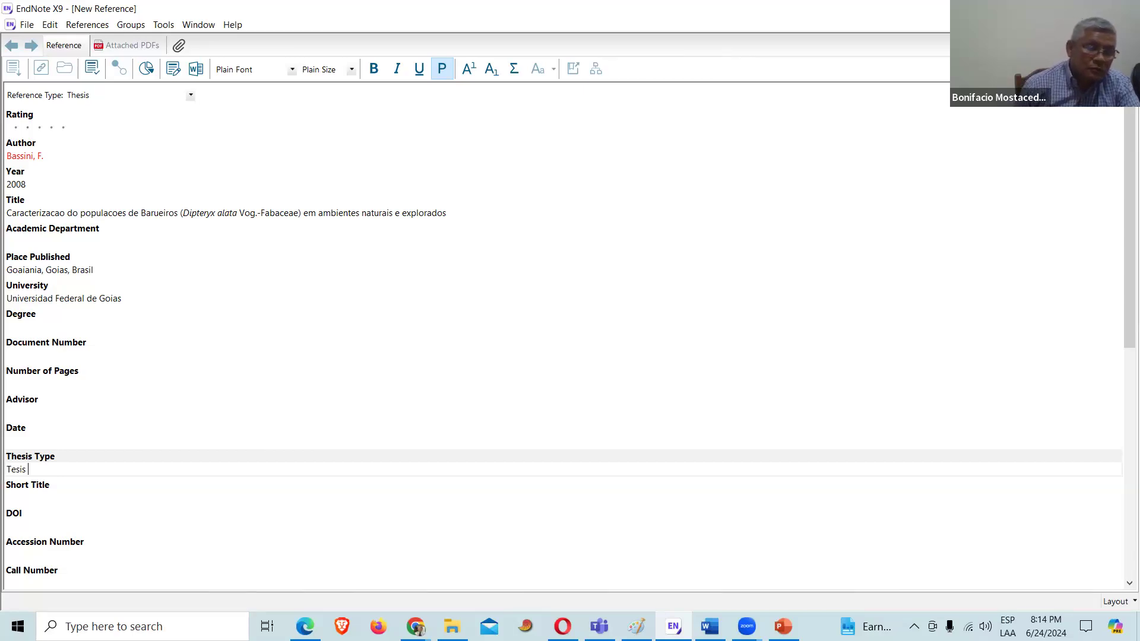
pyautogui.write('de')
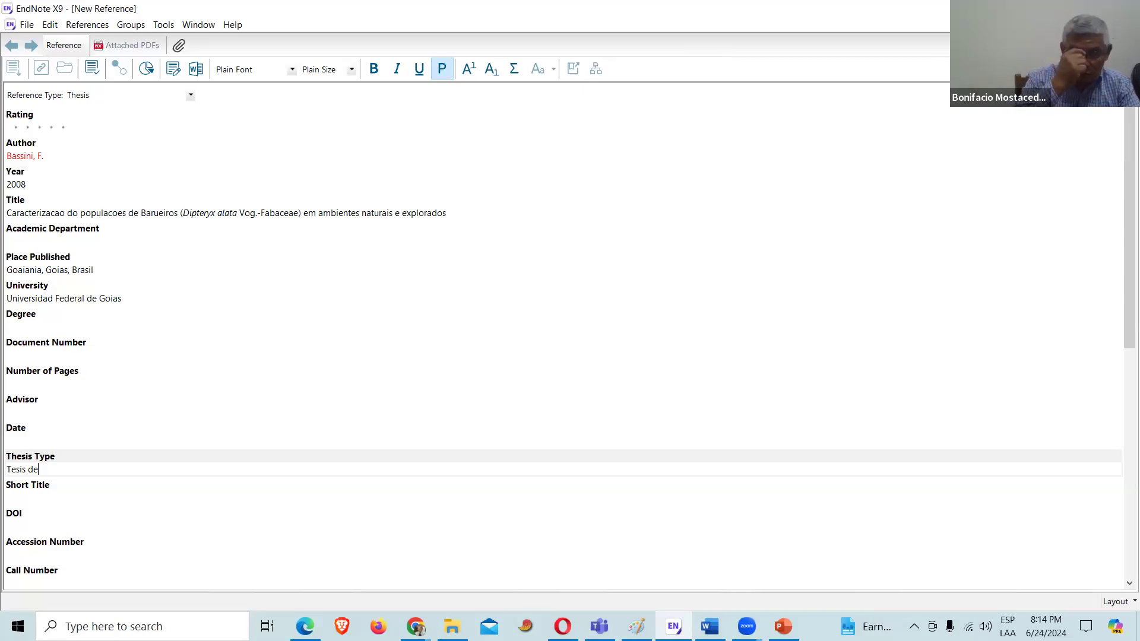
pyautogui.write('d')
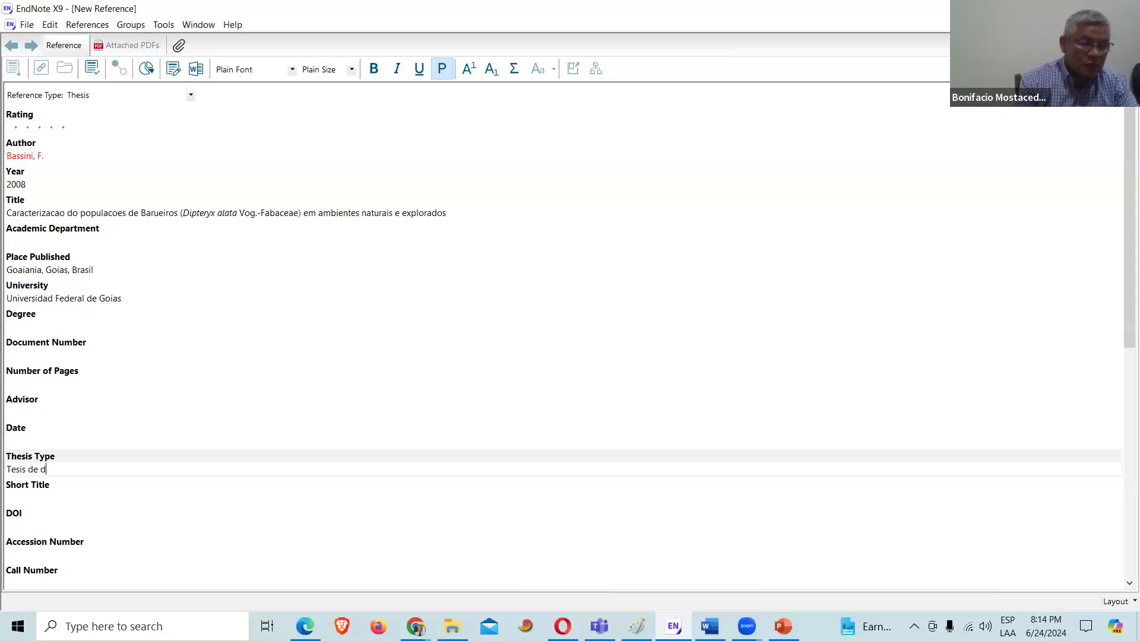
pyautogui.write('octor')
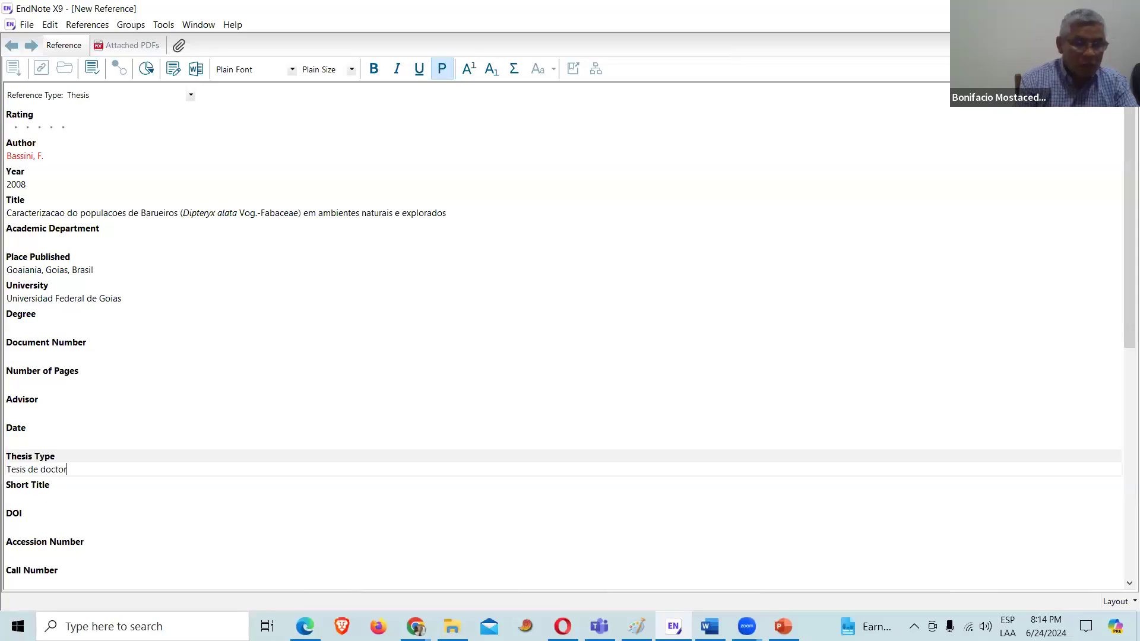
pyautogui.write('ado')
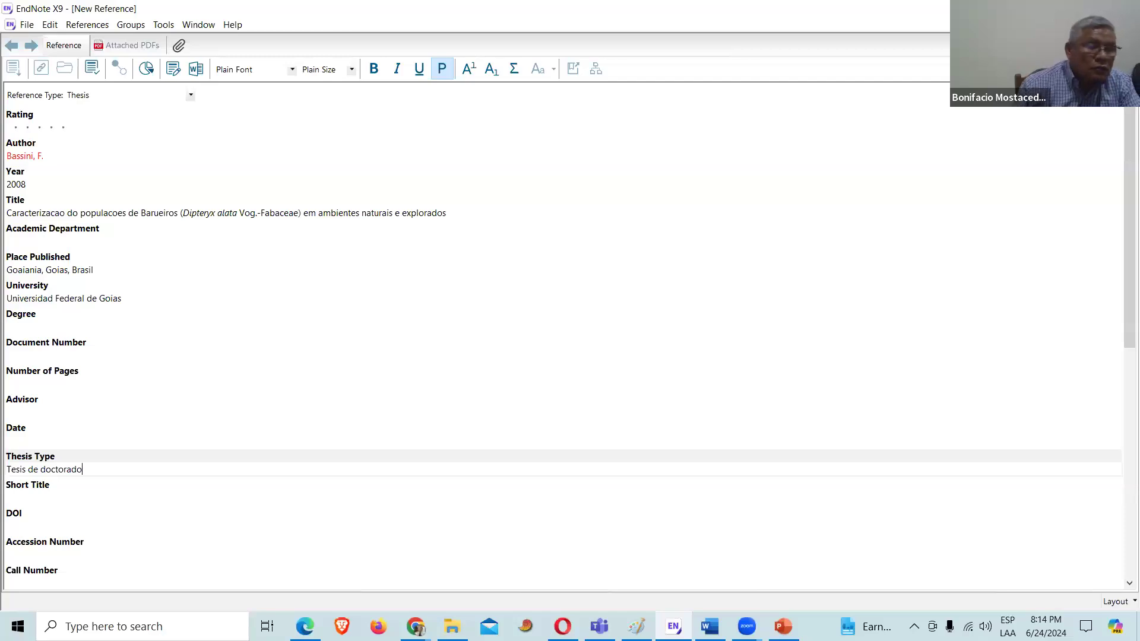
pyautogui.click(38, 383)
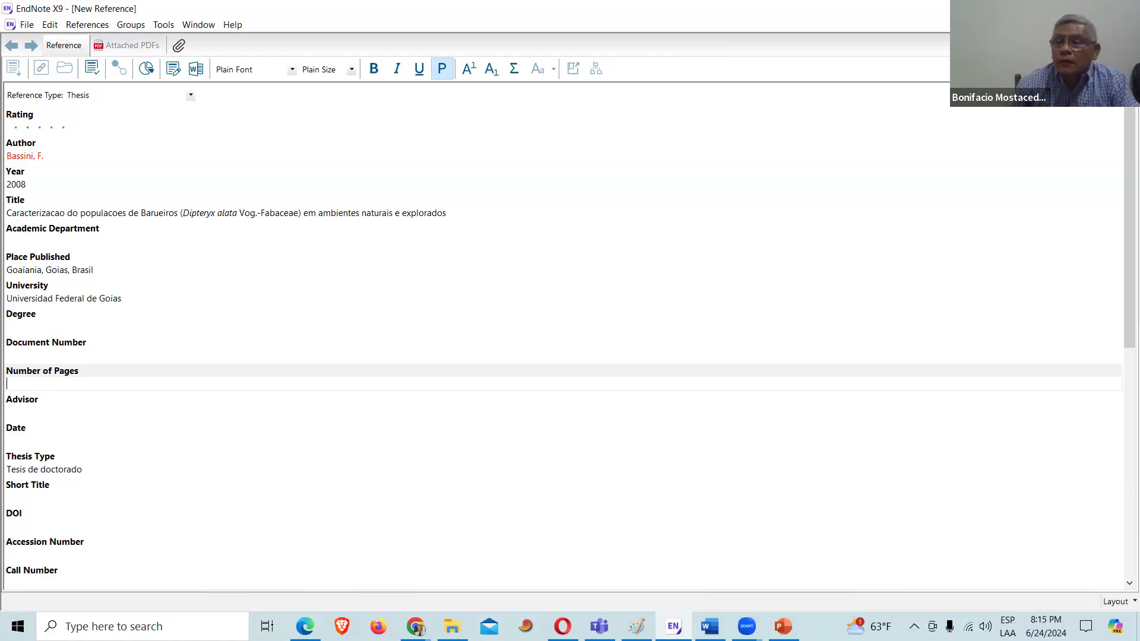
pyautogui.hotkey('ctrl', 'w')
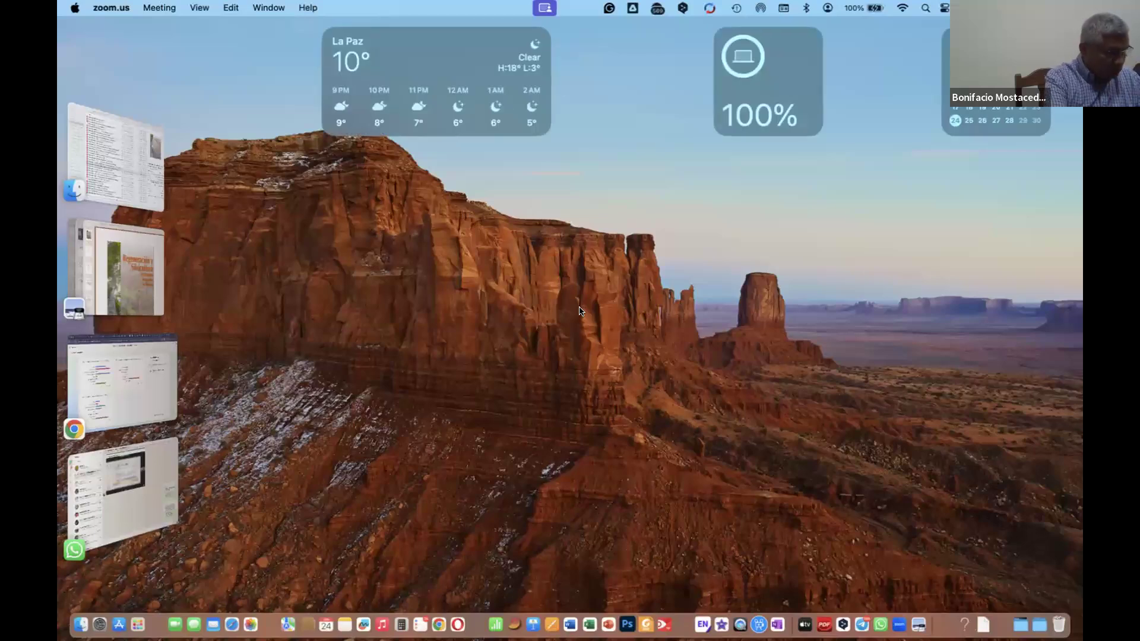
# Step: Switch to EndNote on the Mac and display all references of the local library "Biblioteca 2021 ultima version 11jun21.enlp"
pyautogui.click(701, 614)
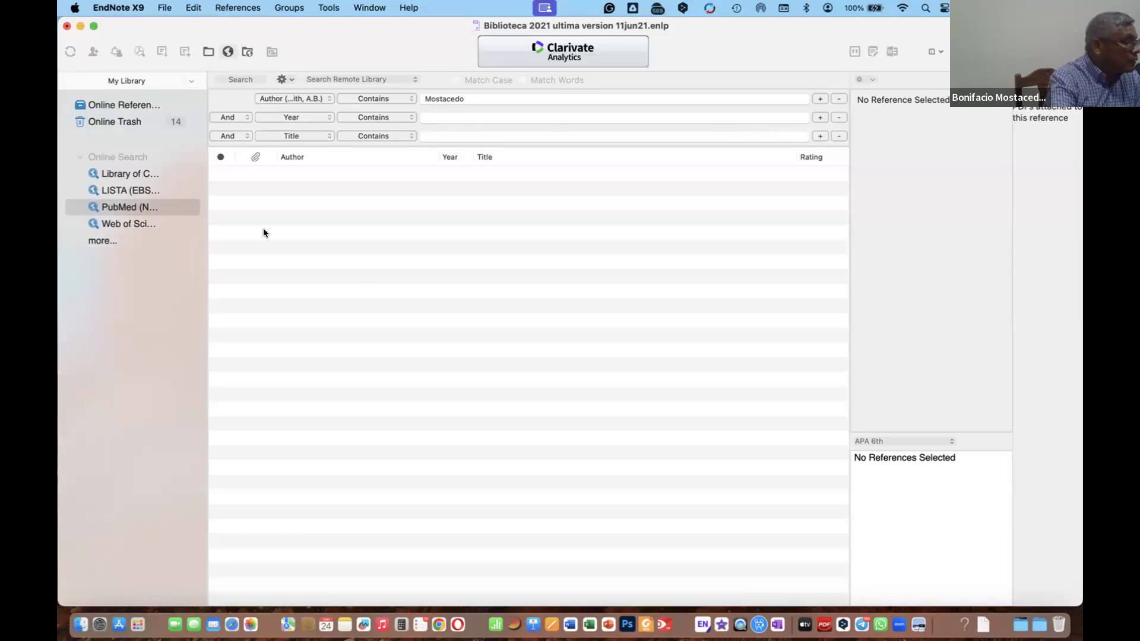
pyautogui.click(209, 52)
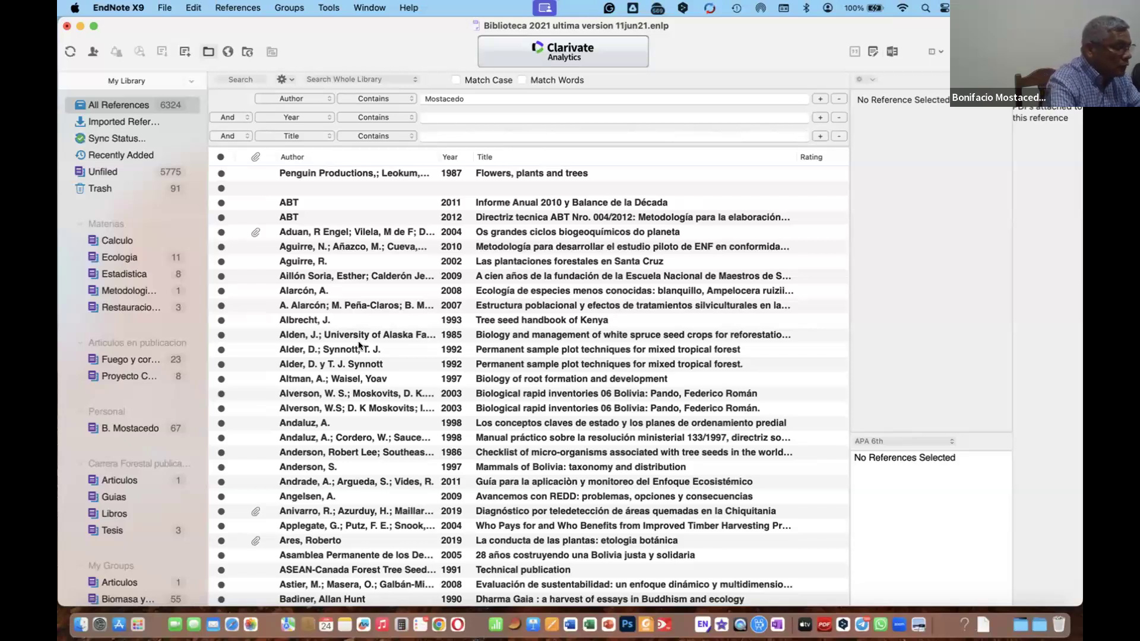
# Step: Select the 1970 reference "Sapotaceae Flora of Peru" in the library and look through the pages of its attached PDF
pyautogui.scroll(-5, 358, 341)
pyautogui.scroll(-10, 358, 341)
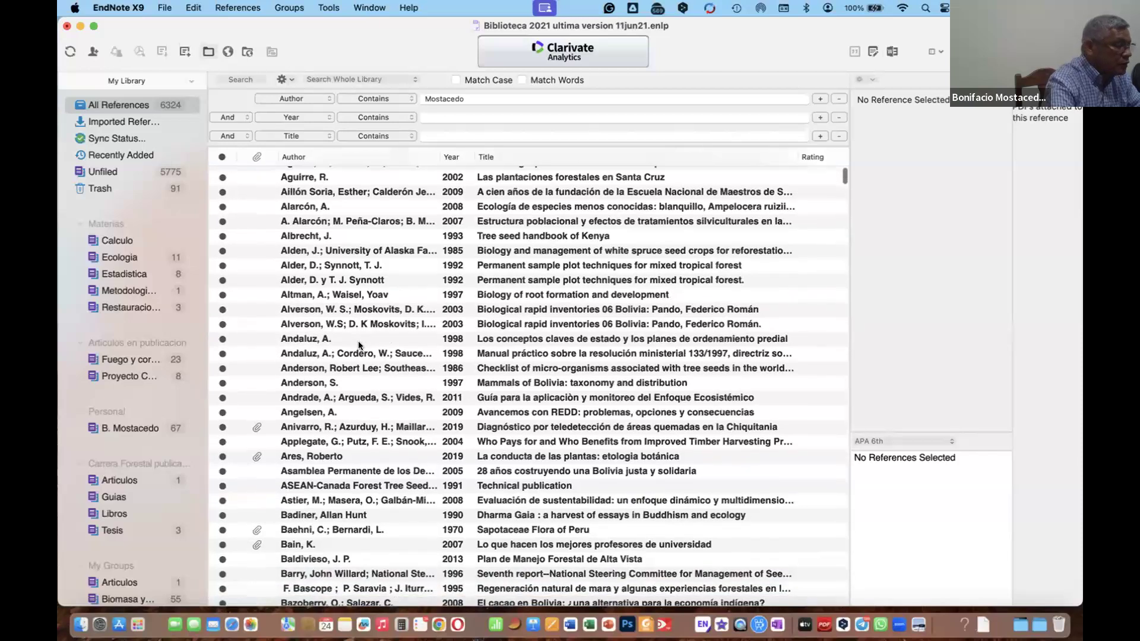
pyautogui.scroll(-5, 359, 345)
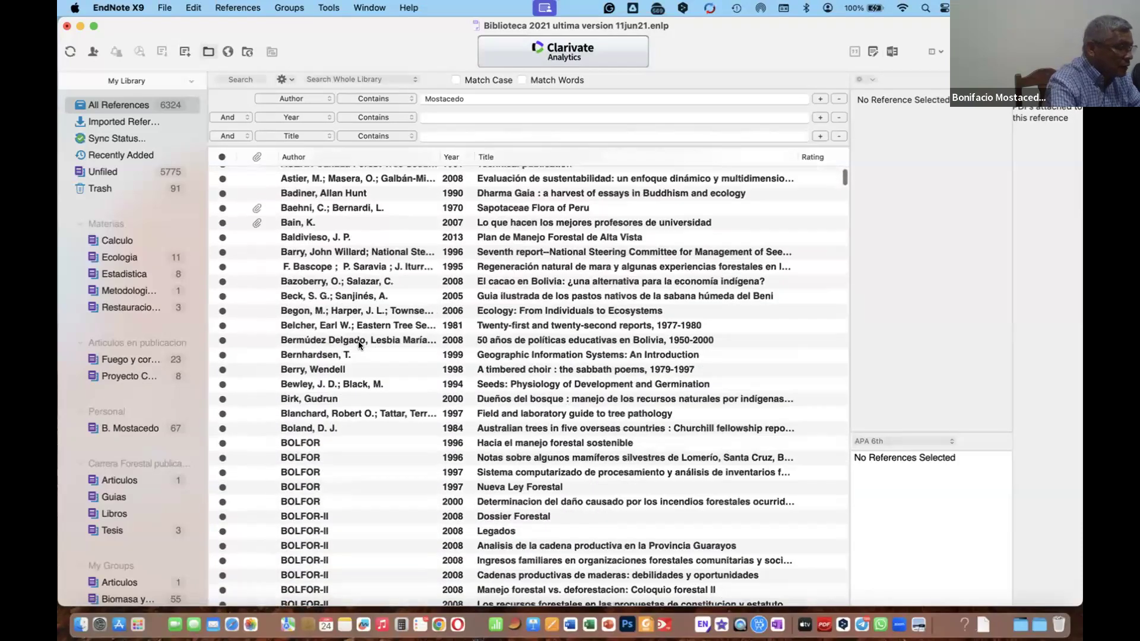
pyautogui.scroll(3, 359, 344)
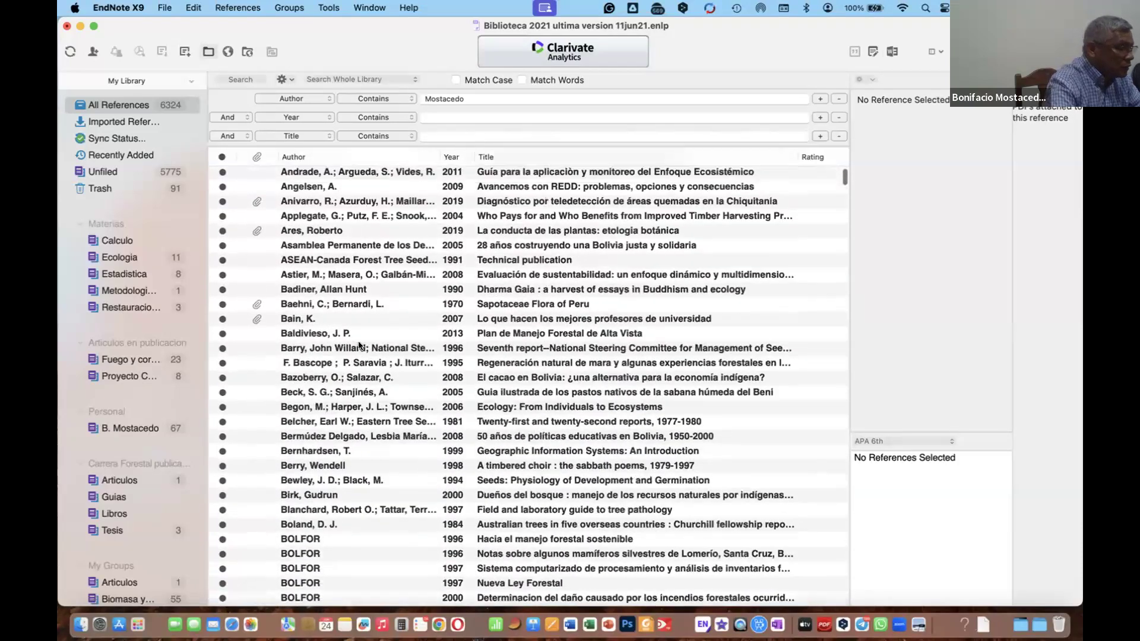
pyautogui.click(309, 304)
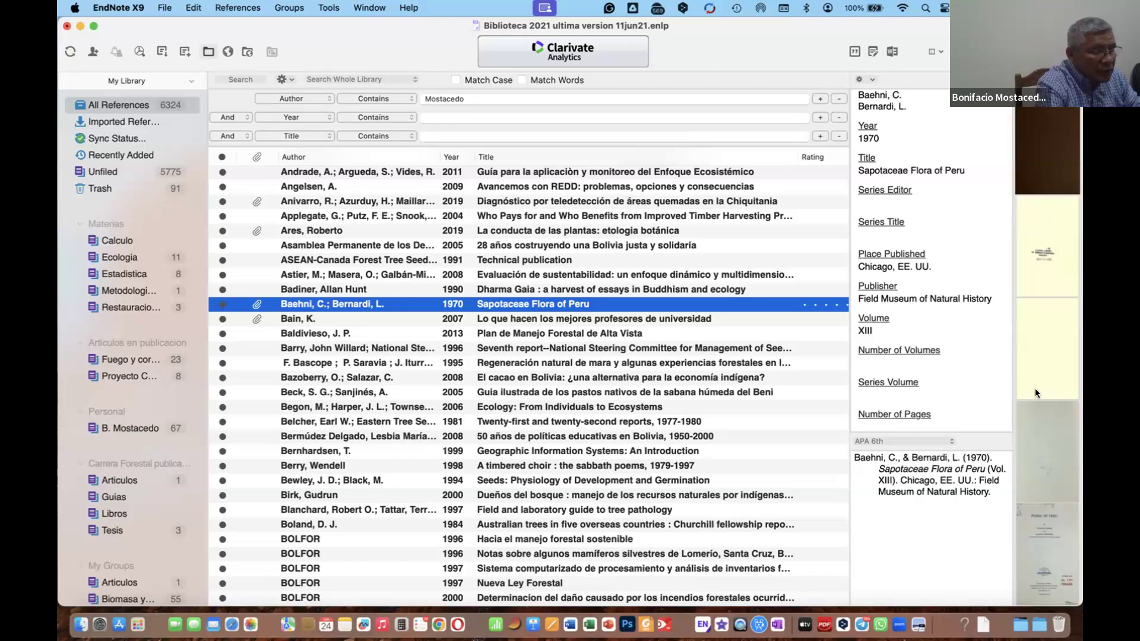
pyautogui.scroll(-7, 1036, 360)
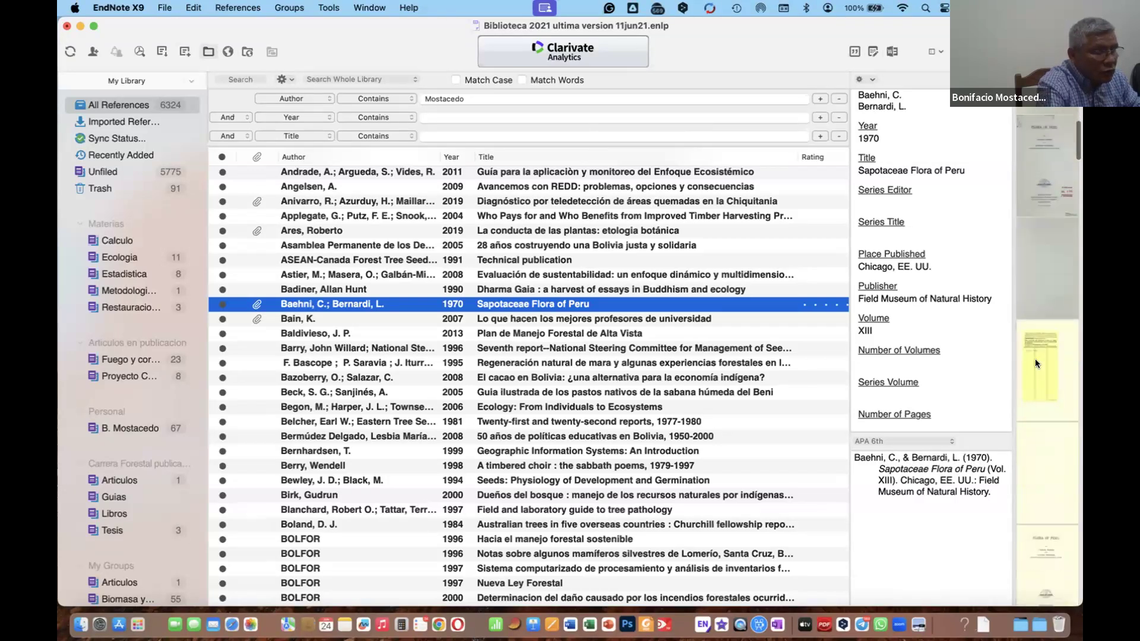
pyautogui.scroll(-10, 1035, 359)
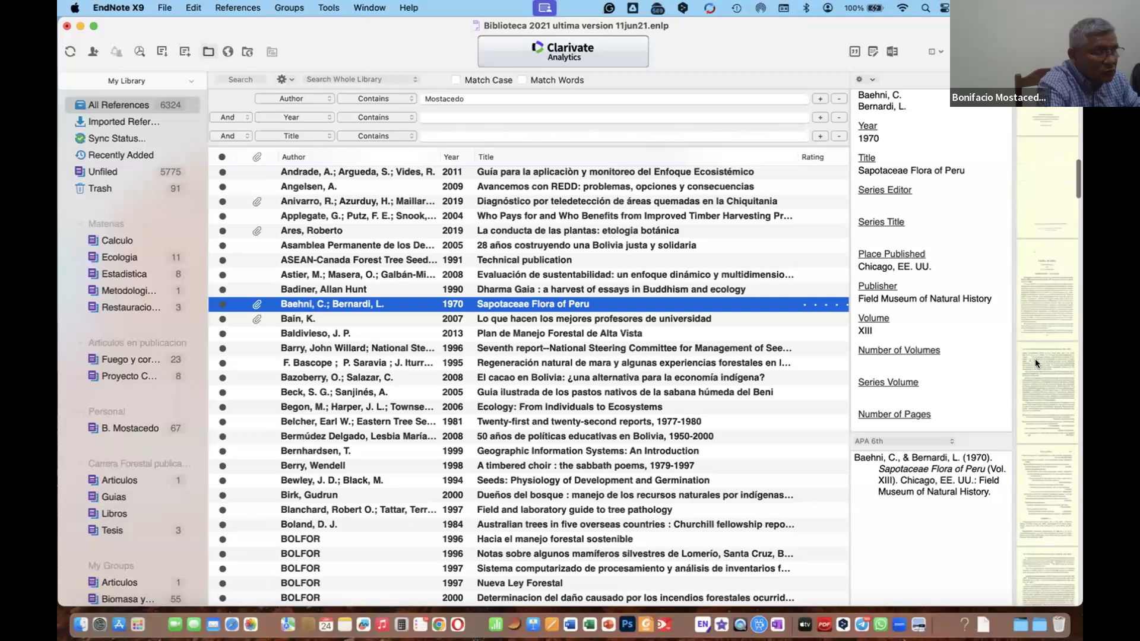
pyautogui.scroll(-10, 1035, 358)
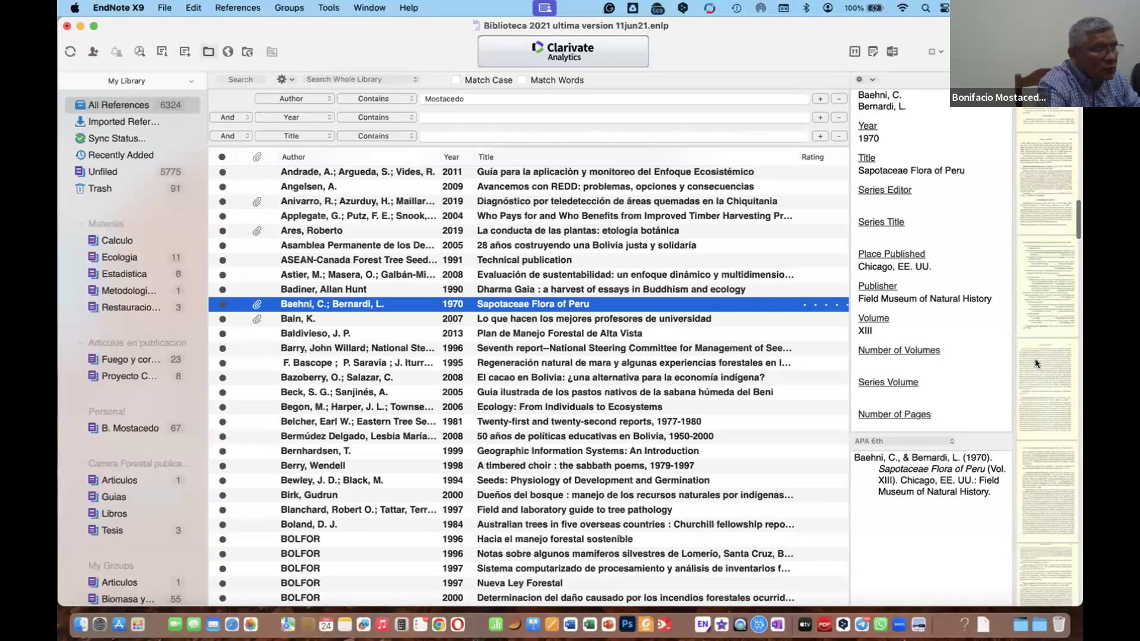
pyautogui.scroll(-5, 1035, 358)
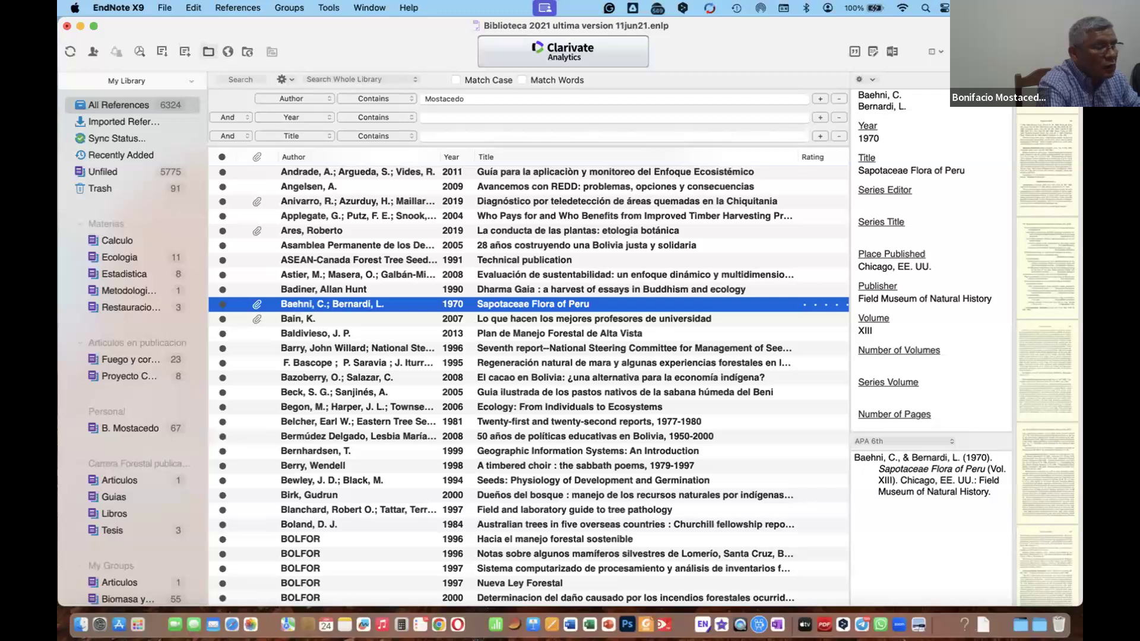
# Step: Choose the 1970 Sapotaceae PDF from the reference's list of attached files and page through it from the start
pyautogui.click(864, 79)
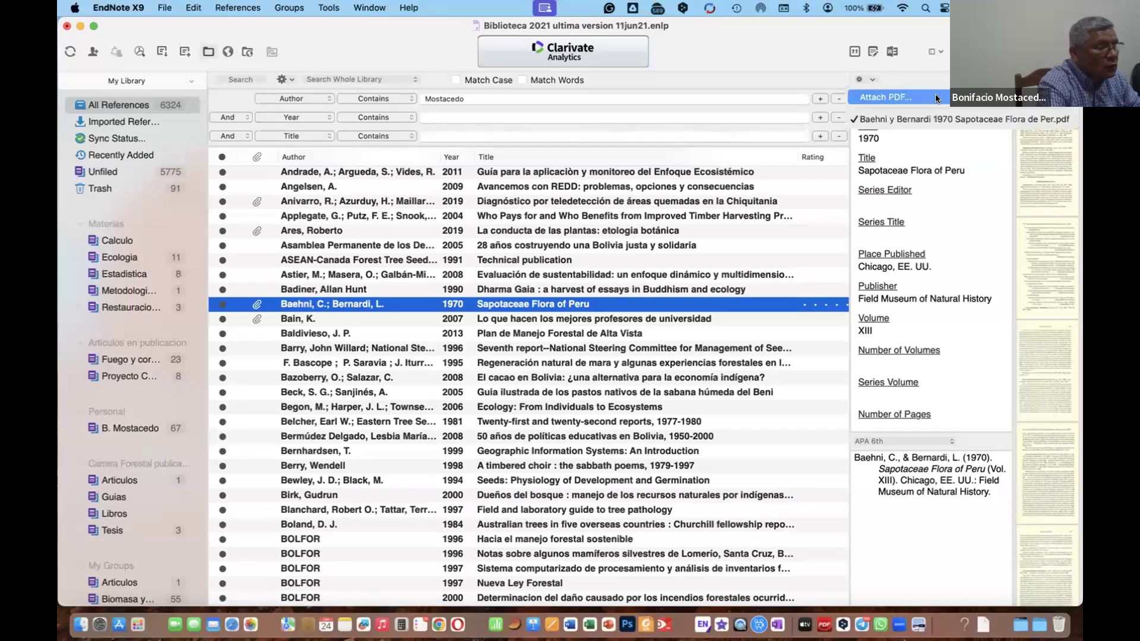
pyautogui.click(888, 119)
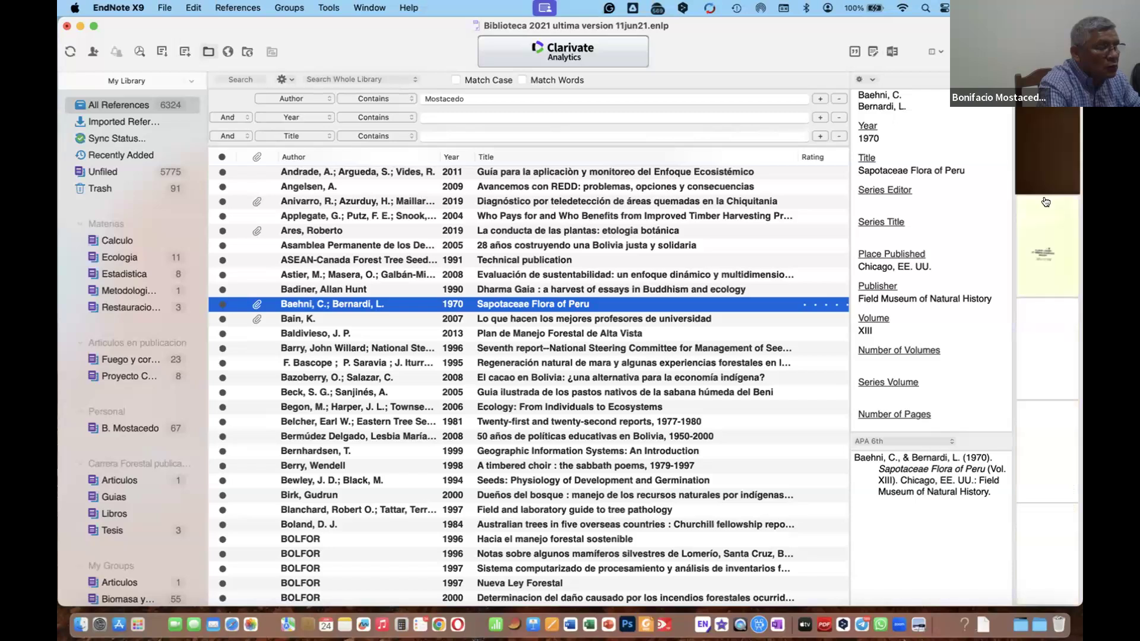
pyautogui.click(863, 79)
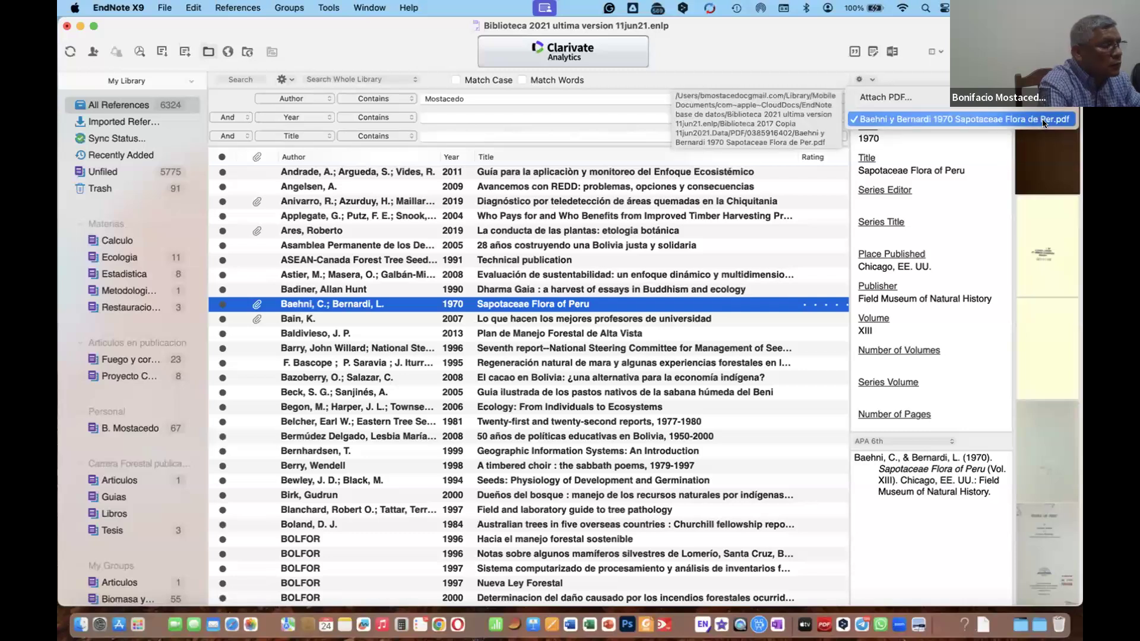
pyautogui.click(1043, 123)
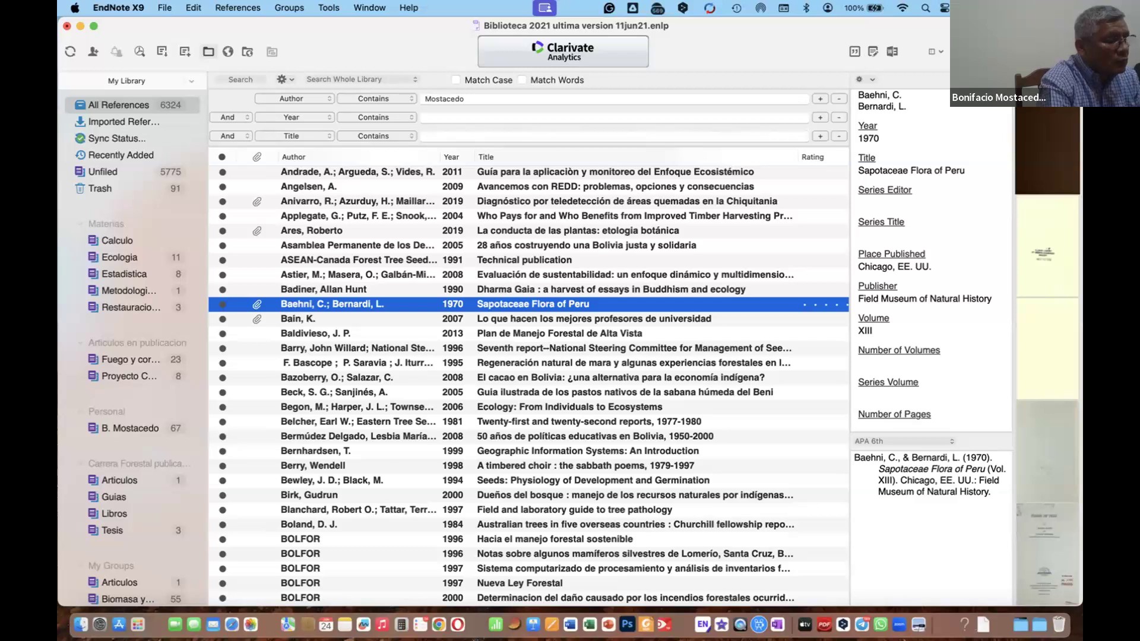
pyautogui.click(1049, 125)
pyautogui.click(1048, 123)
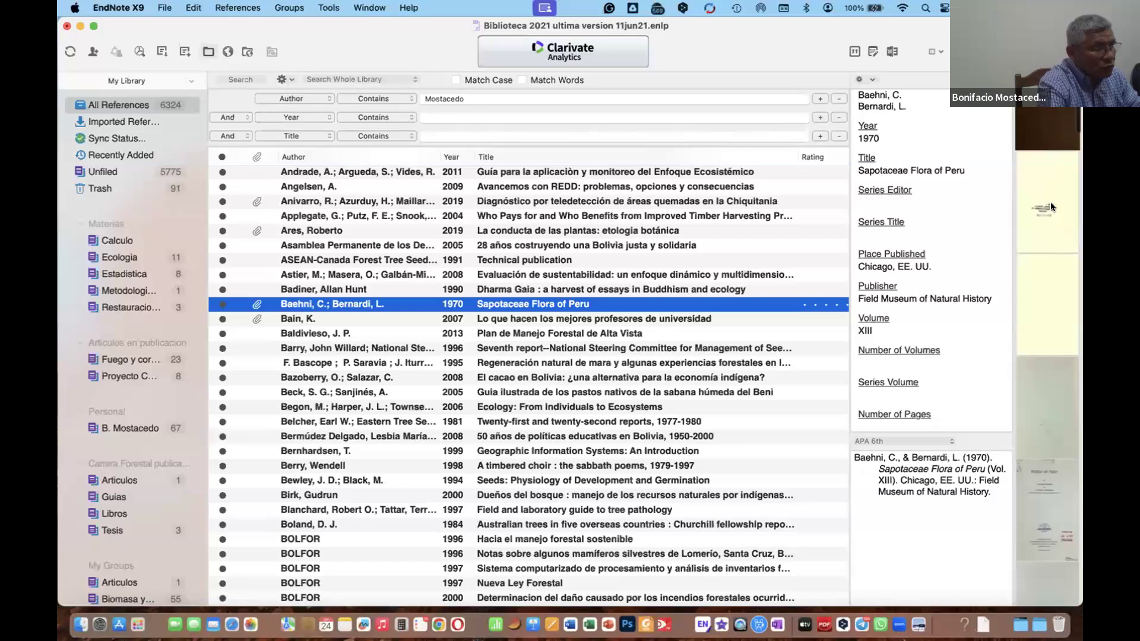
pyautogui.scroll(-2, 1050, 206)
pyautogui.scroll(-6, 1036, 356)
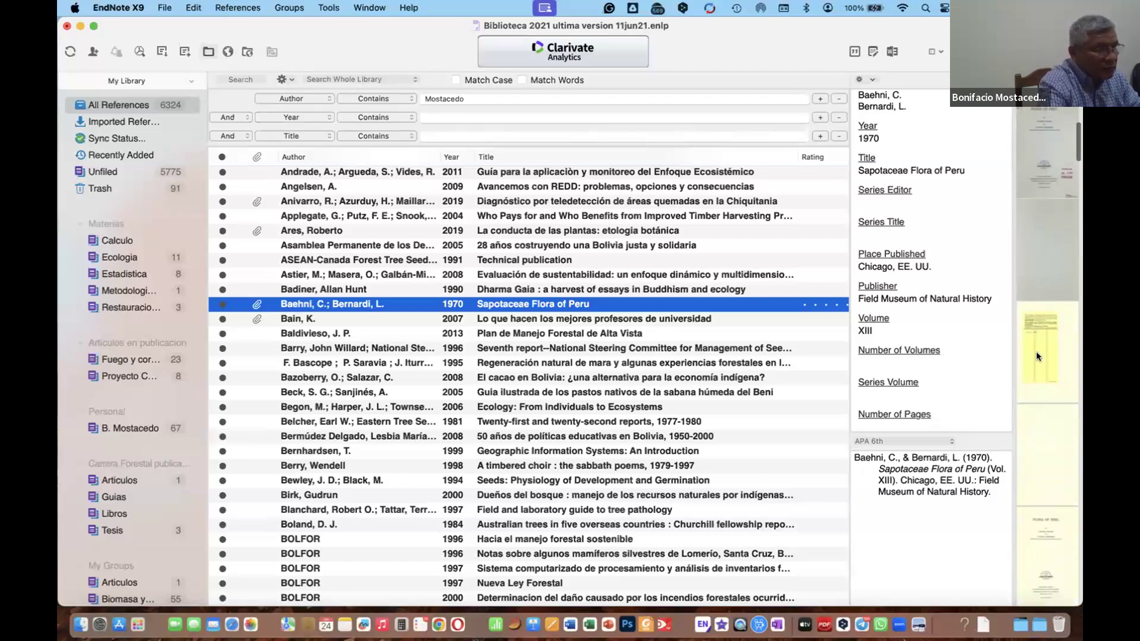
pyautogui.scroll(-2, 1036, 355)
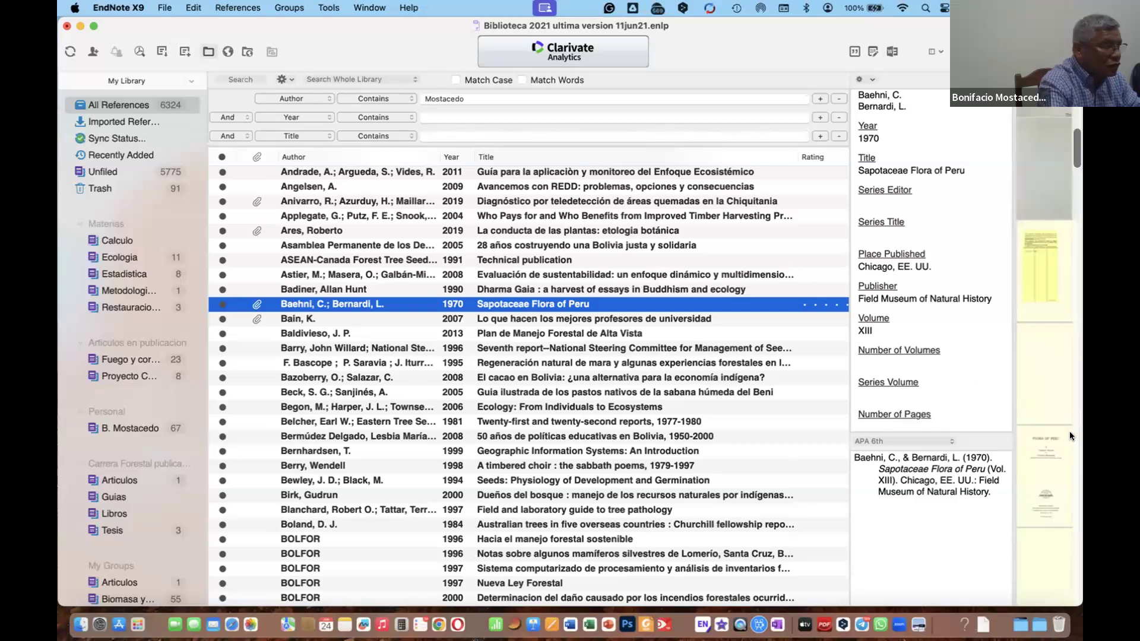
pyautogui.scroll(-3, 1071, 437)
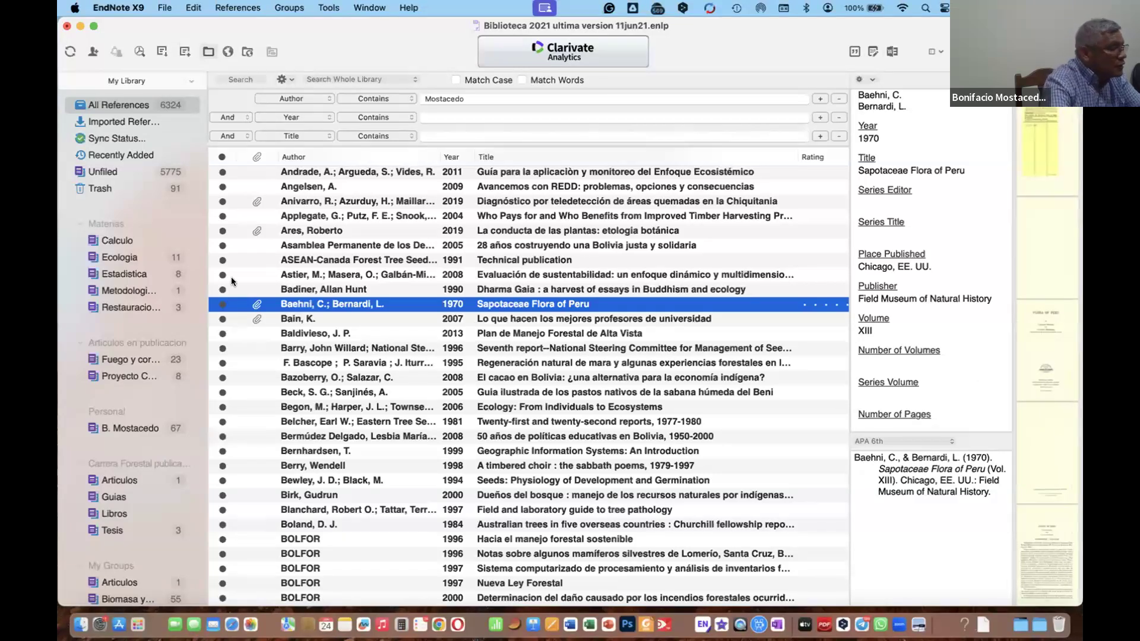
# Step: Select the 2019 reference "La conducta de las plantas: etología botánica", widen its PDF preview, and browse the pages back to the cover
pyautogui.click(283, 230)
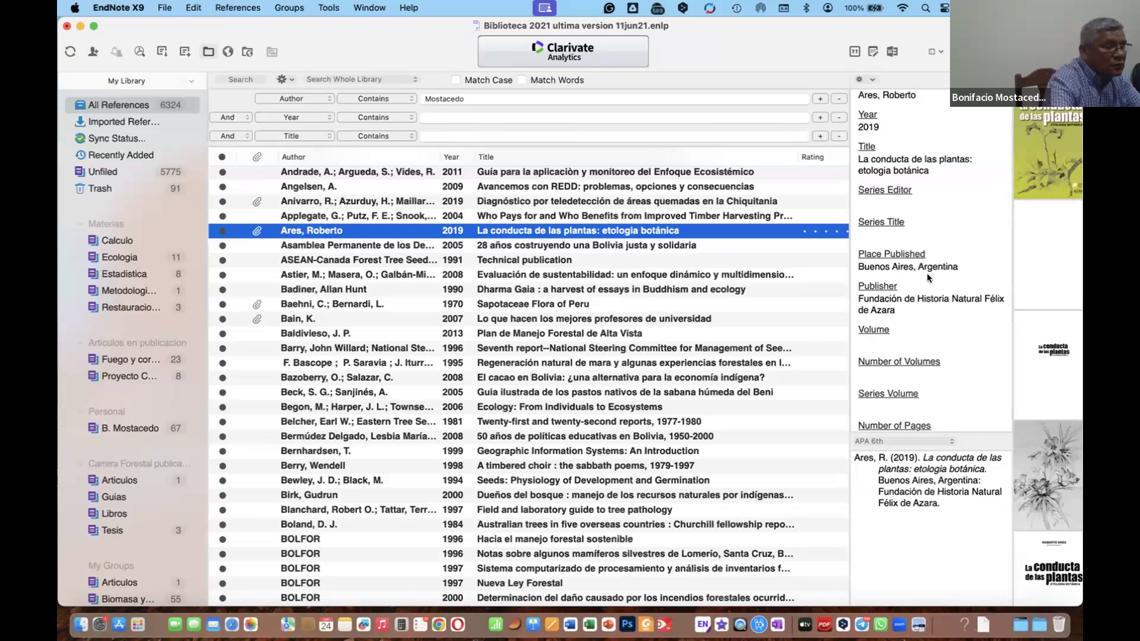
pyautogui.moveTo(1011, 274); pyautogui.dragTo(911, 282)
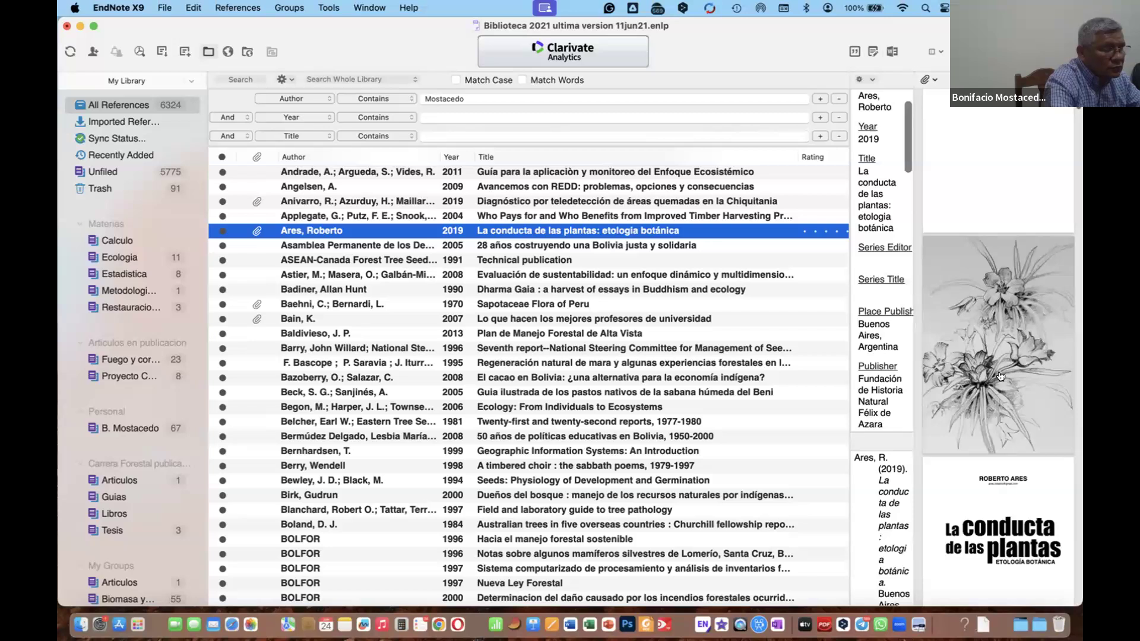
pyautogui.scroll(-1, 995, 416)
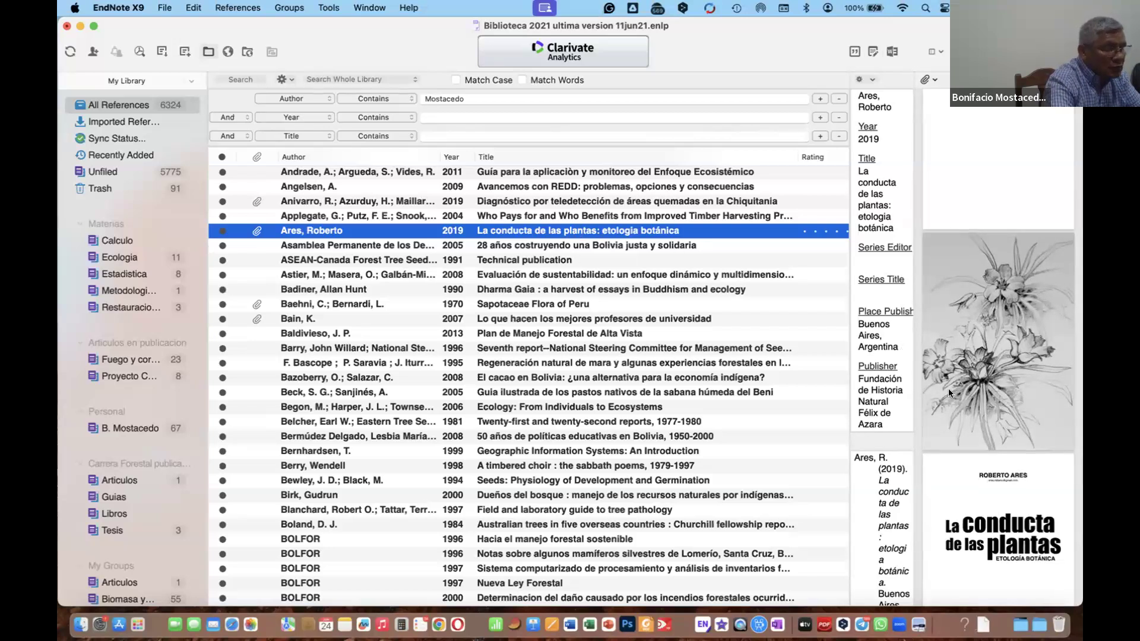
pyautogui.scroll(-3, 948, 390)
pyautogui.scroll(-15, 949, 389)
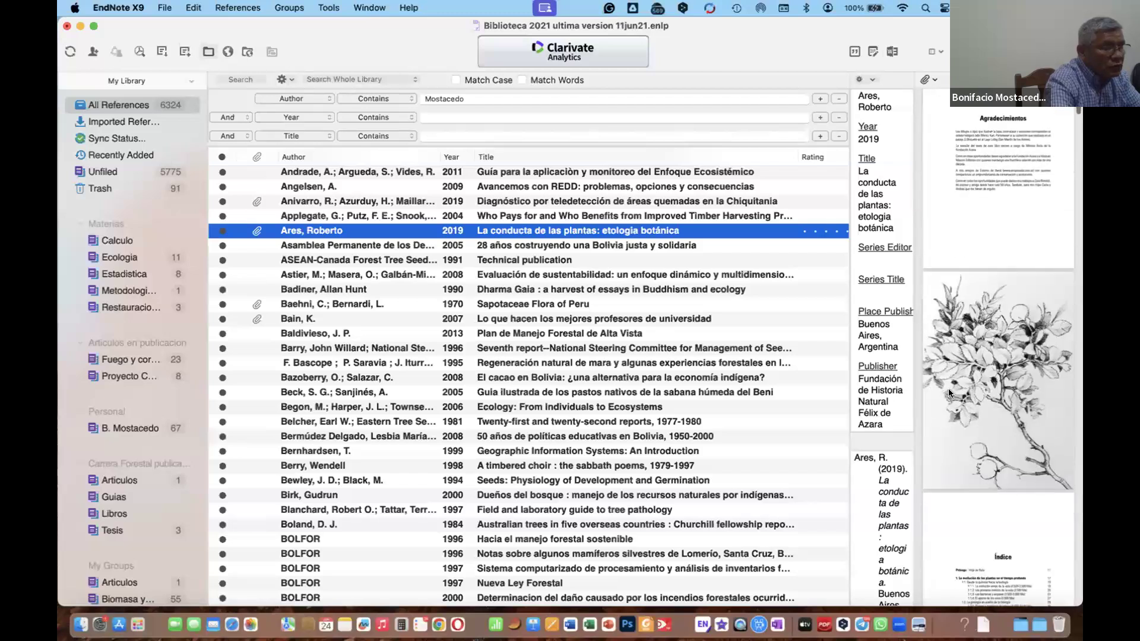
pyautogui.scroll(-15, 948, 389)
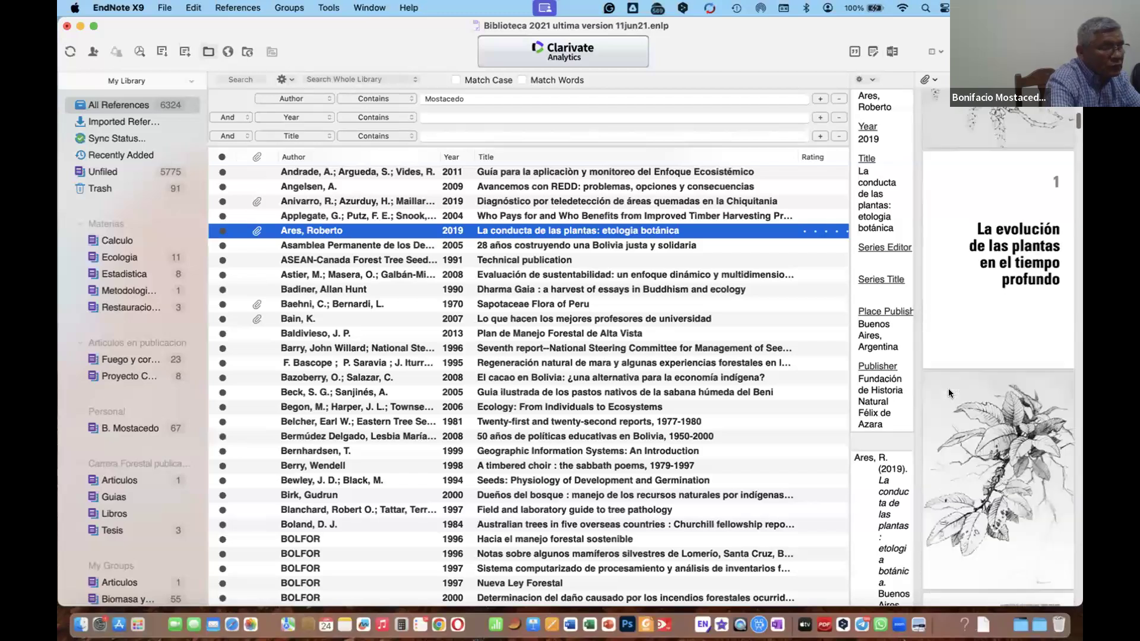
pyautogui.scroll(-10, 949, 388)
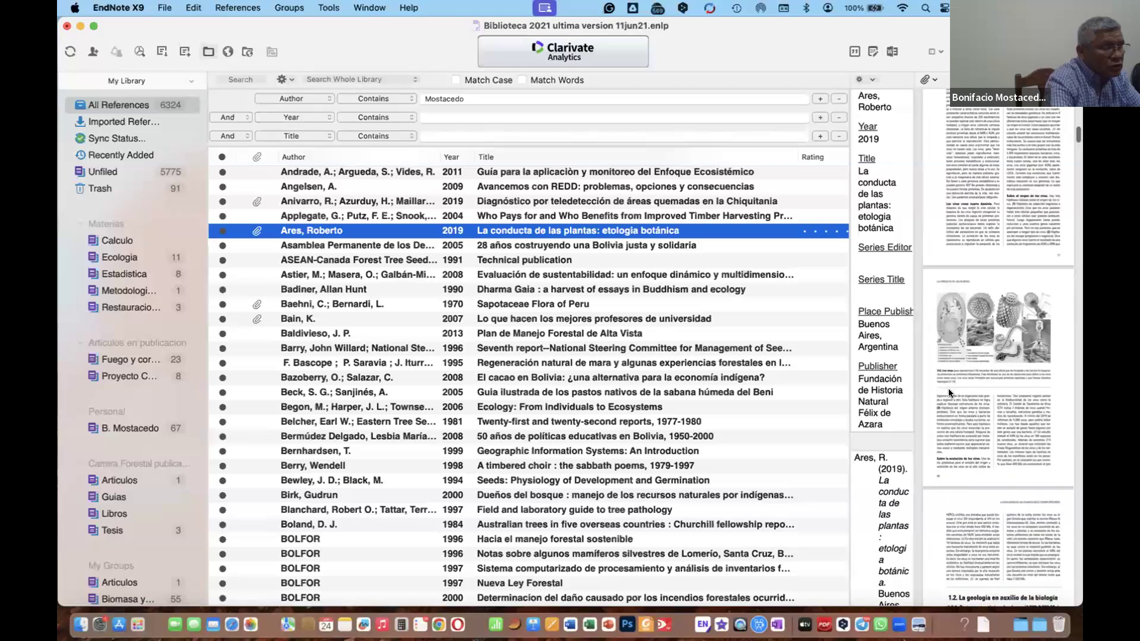
pyautogui.scroll(15, 949, 388)
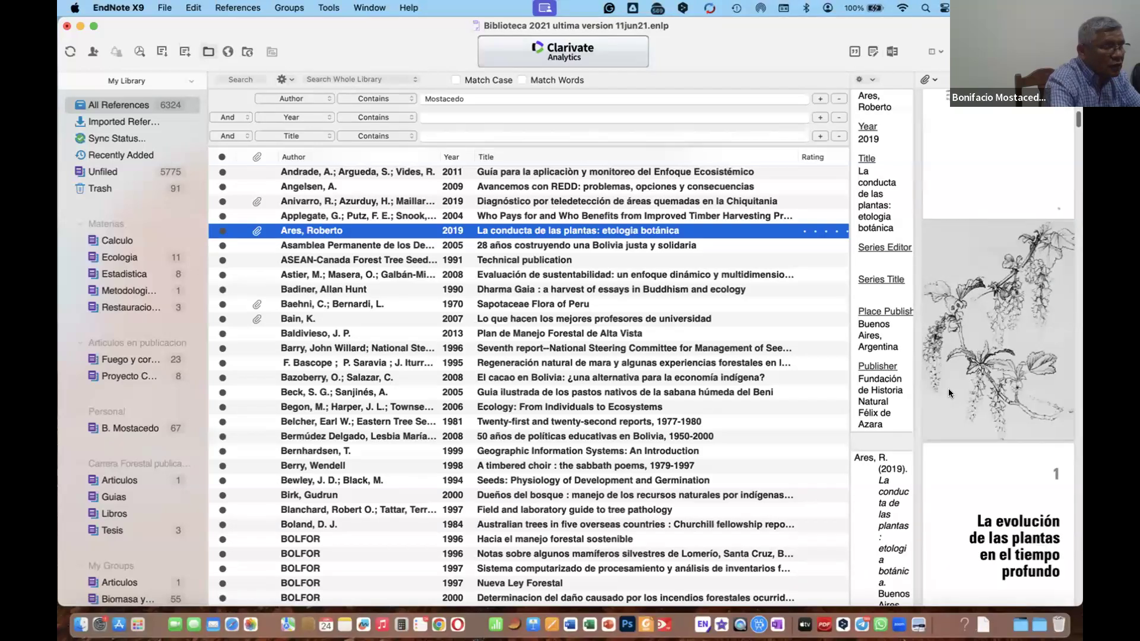
pyautogui.scroll(10, 948, 391)
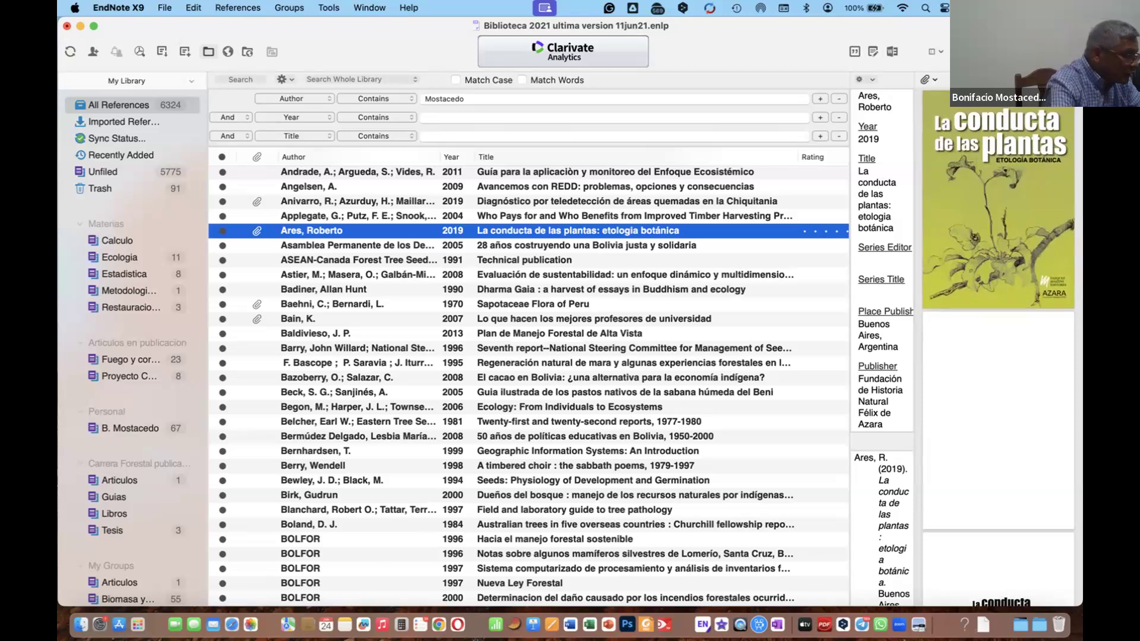
# Step: Switch to Finder and examine how the PDF files are named at the beginning of the "ARTICULOS Y LIBROS PDF" folder
pyautogui.click(79, 620)
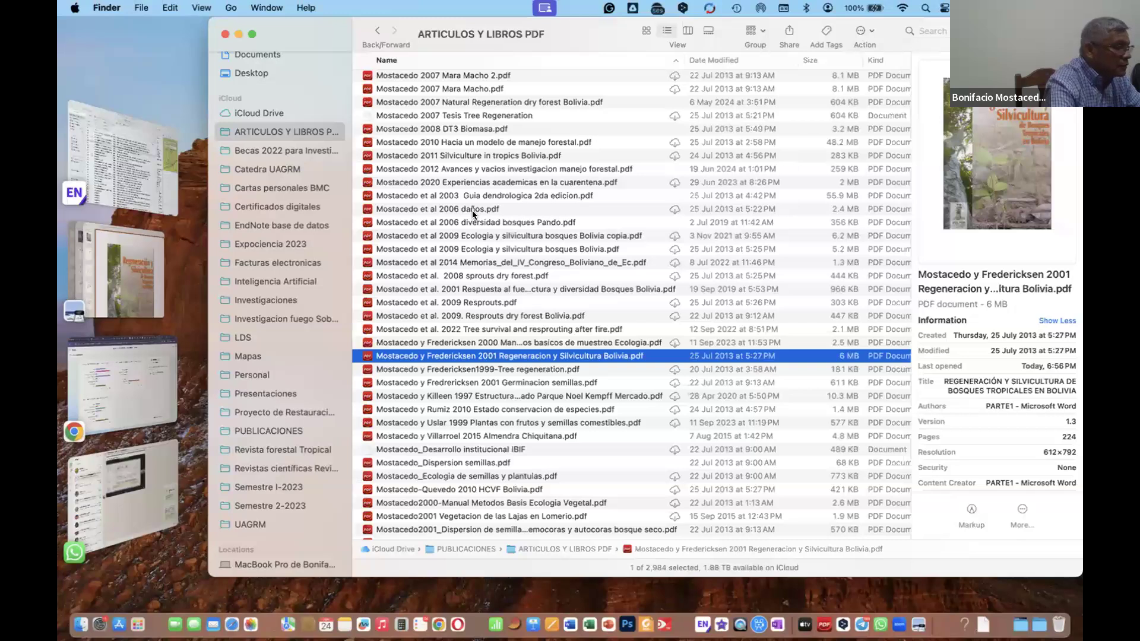
pyautogui.scroll(15, 472, 210)
pyautogui.scroll(20, 472, 210)
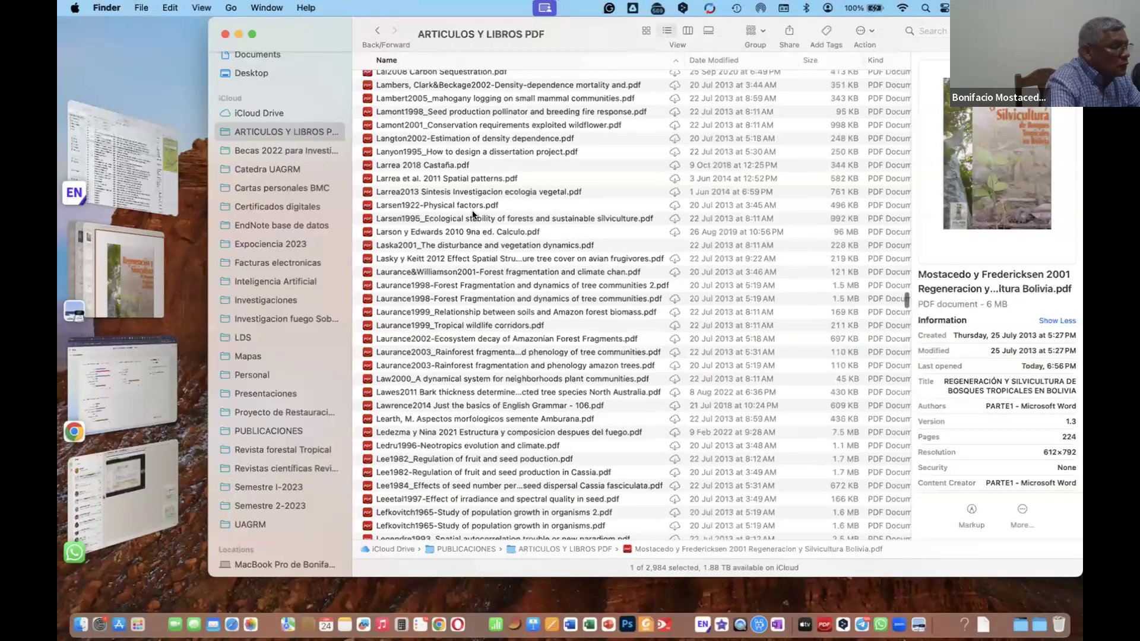
pyautogui.scroll(20, 472, 210)
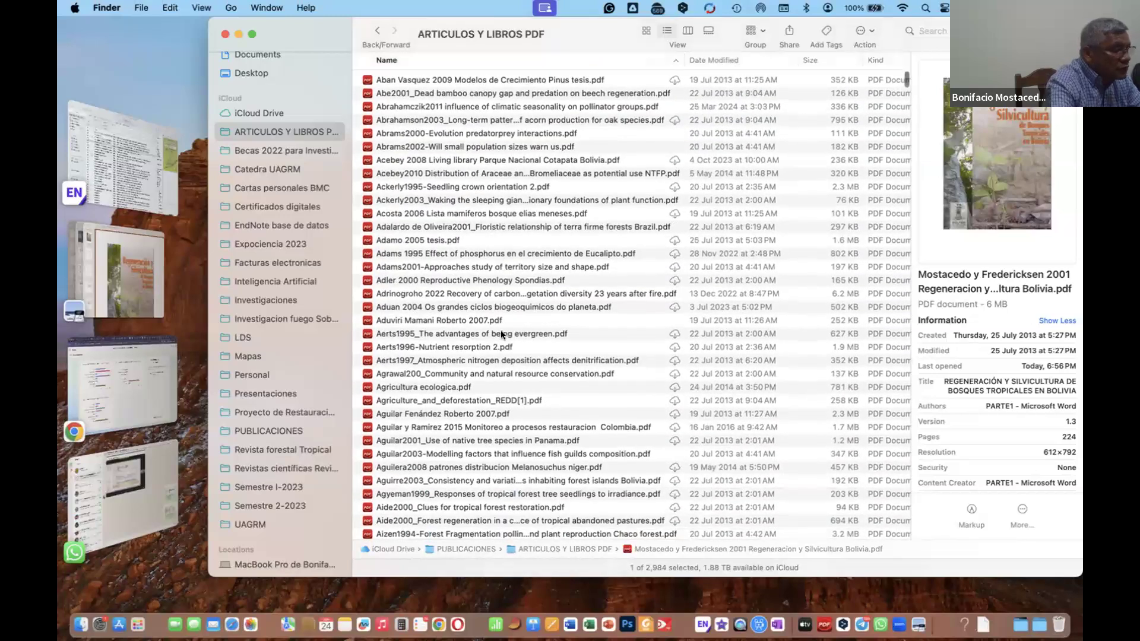
pyautogui.scroll(-1, 501, 330)
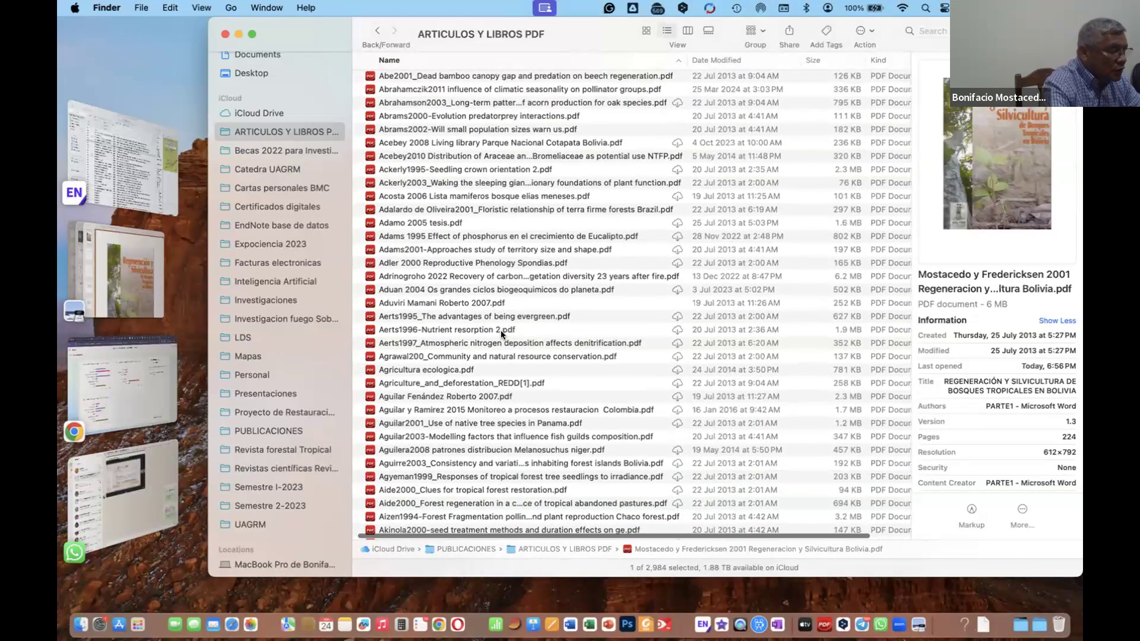
pyautogui.scroll(-1, 477, 380)
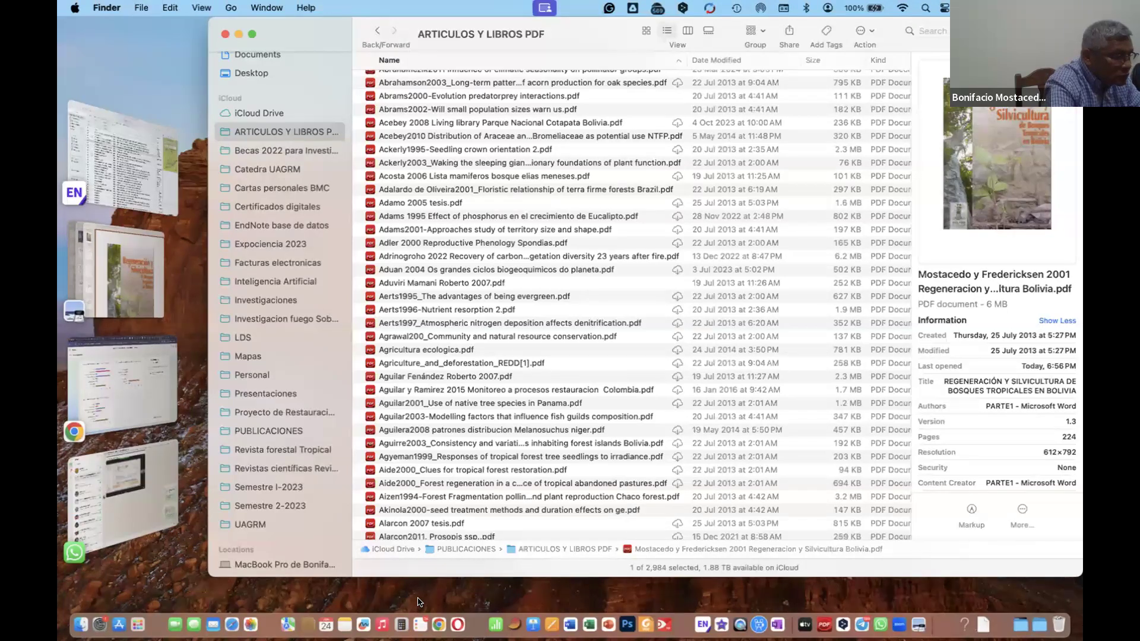
pyautogui.scroll(-4, 504, 393)
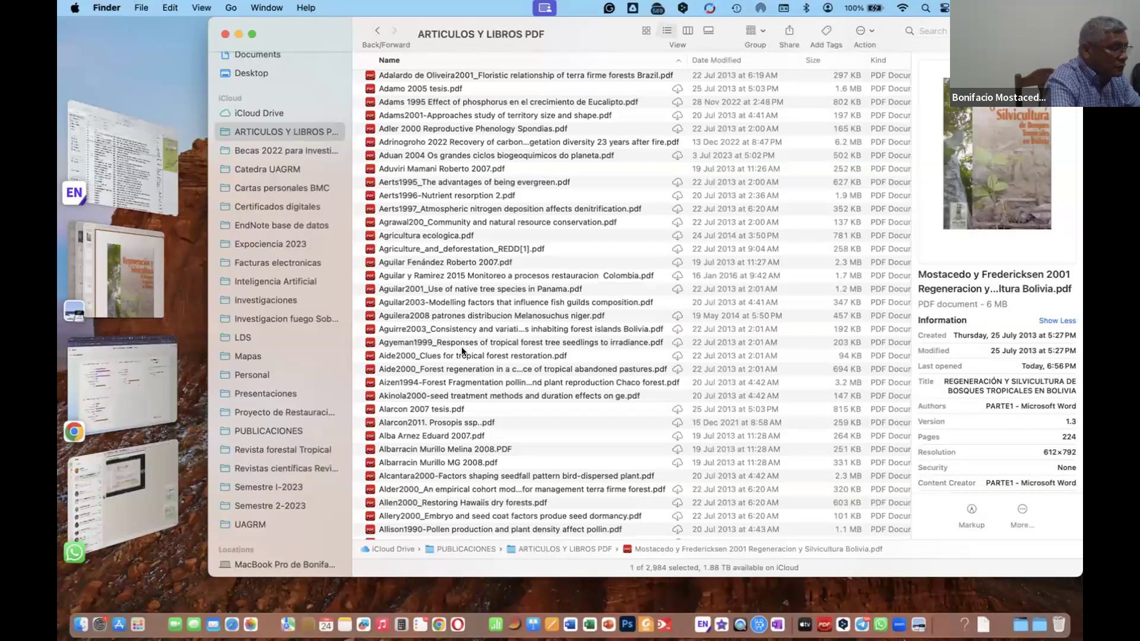
pyautogui.scroll(-4, 466, 326)
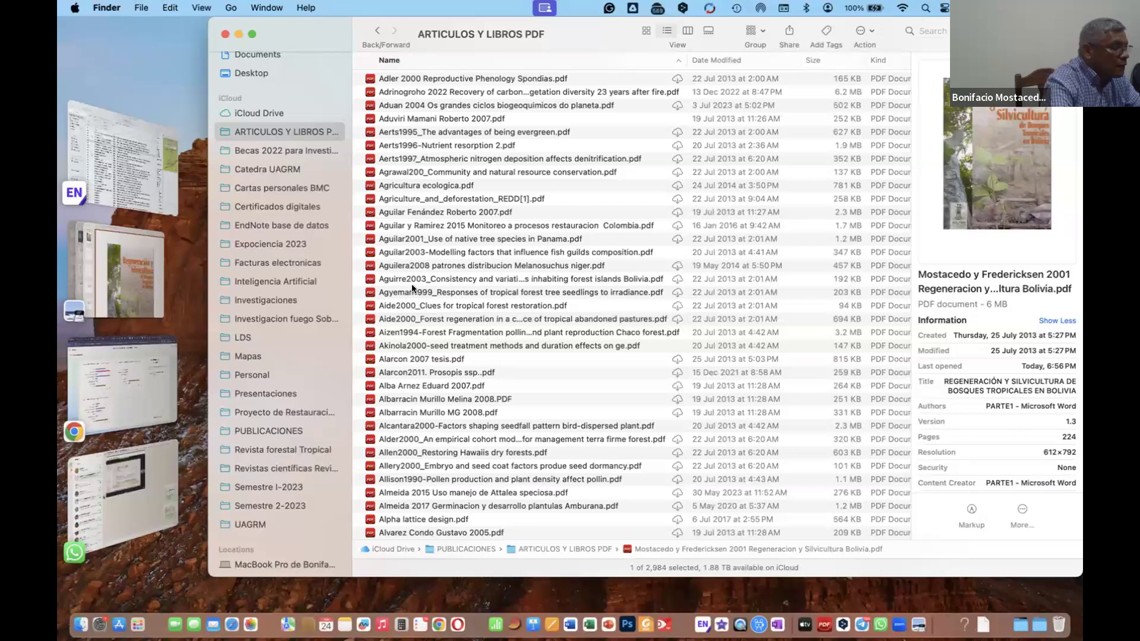
# Step: Select the 2003 PDF on bat assemblages in Bolivia, and the 2012 PDF on tree survival and growth in dry forest restoration
pyautogui.click(427, 277)
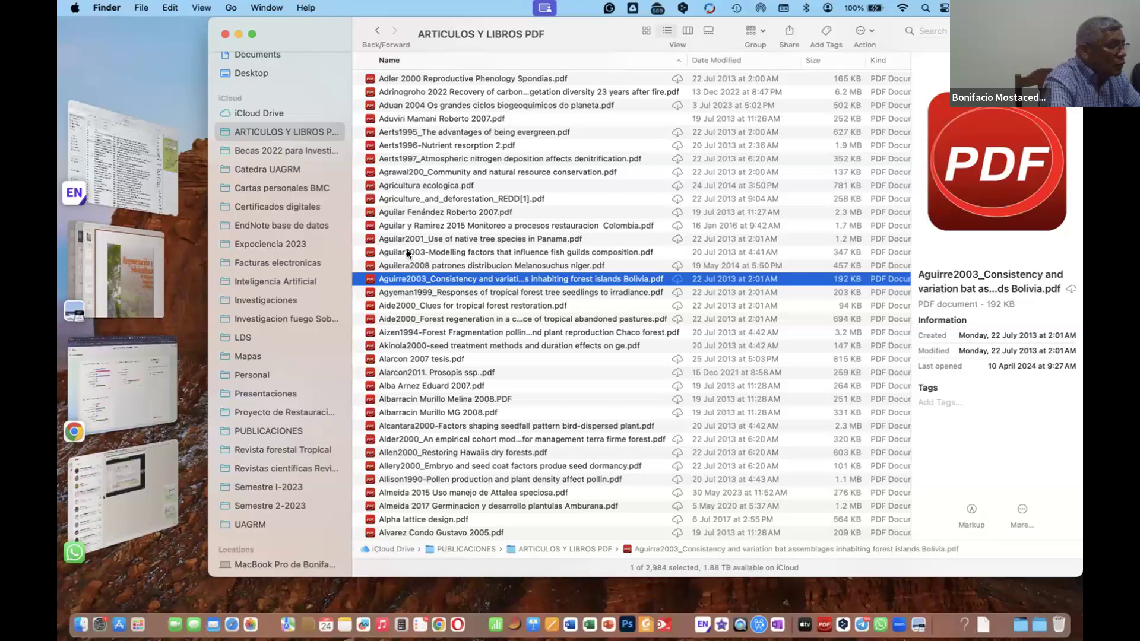
pyautogui.scroll(-5, 402, 352)
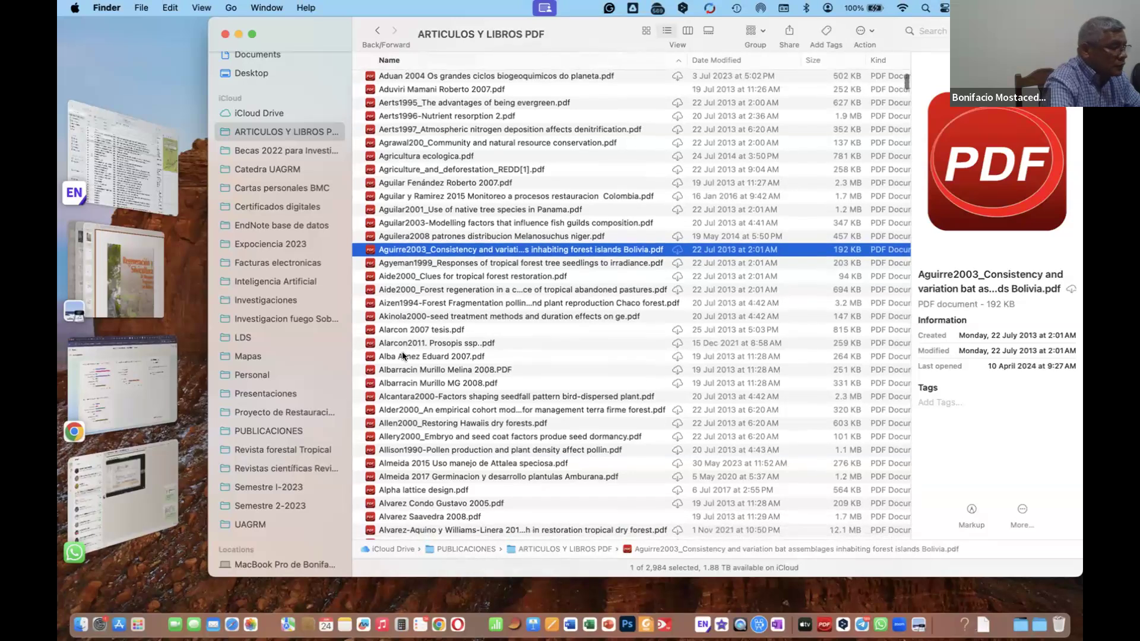
pyautogui.scroll(-5, 402, 357)
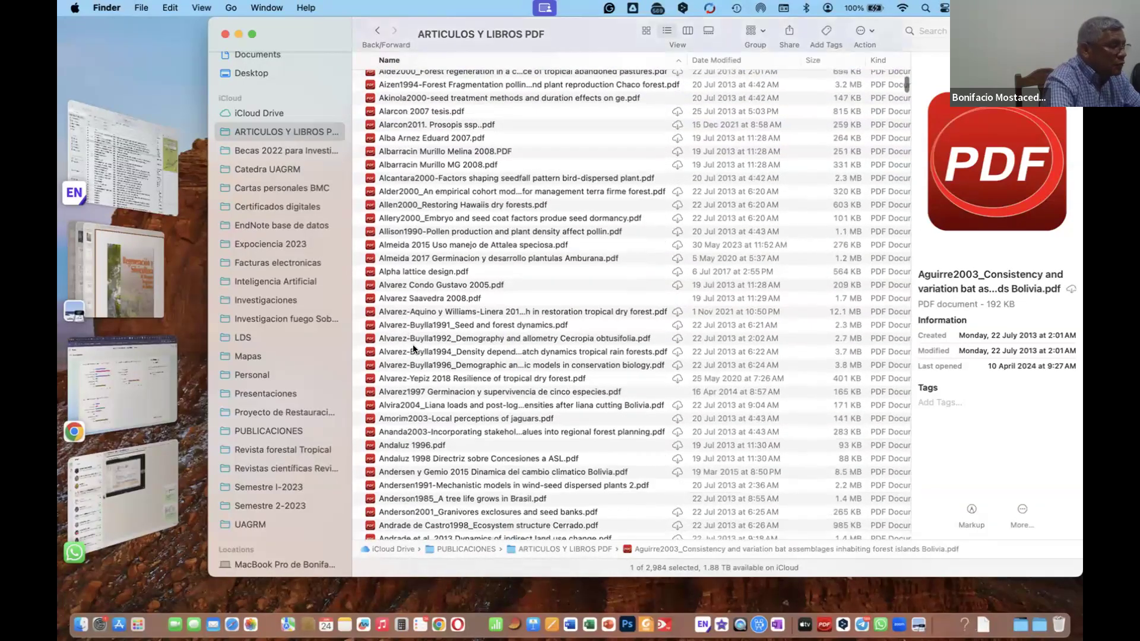
pyautogui.click(414, 313)
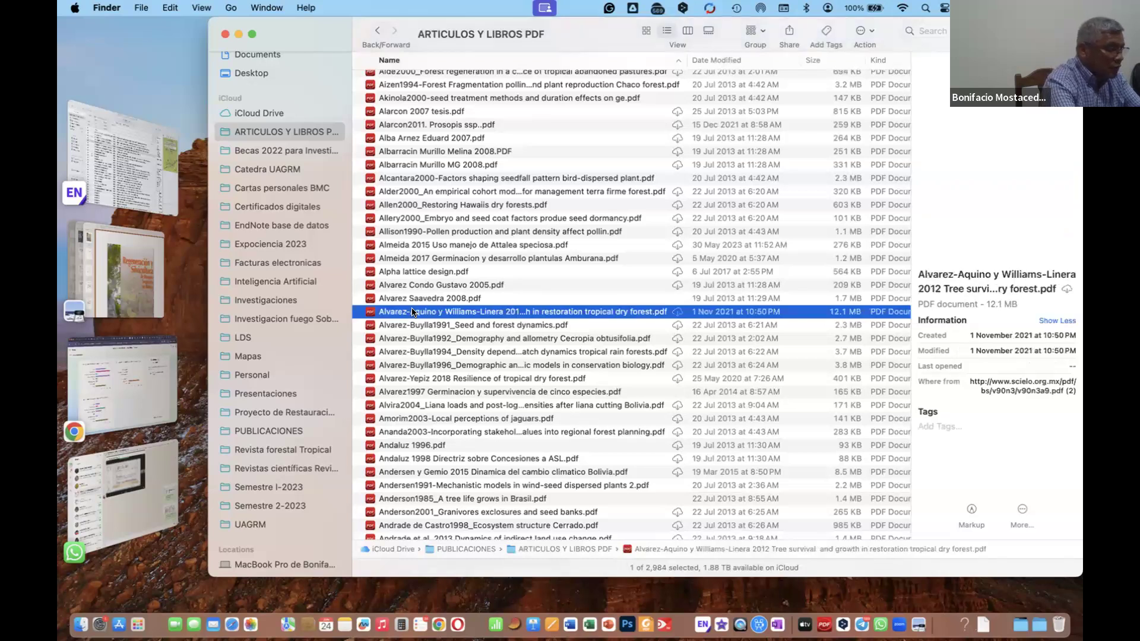
# Step: Jump to the 1997 PDF "Dispersion semillas Heliocarpus" by its author's surname, and examine the names of that author's files and the neighbouring ones
pyautogui.write('mostacedo')
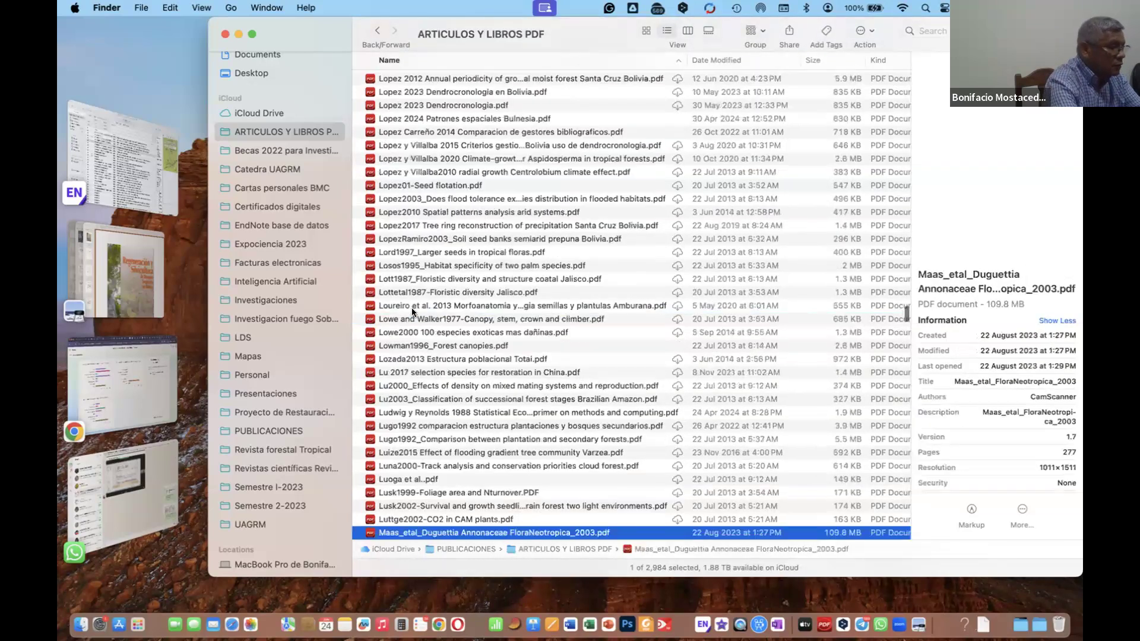
pyautogui.scroll(-5, 466, 372)
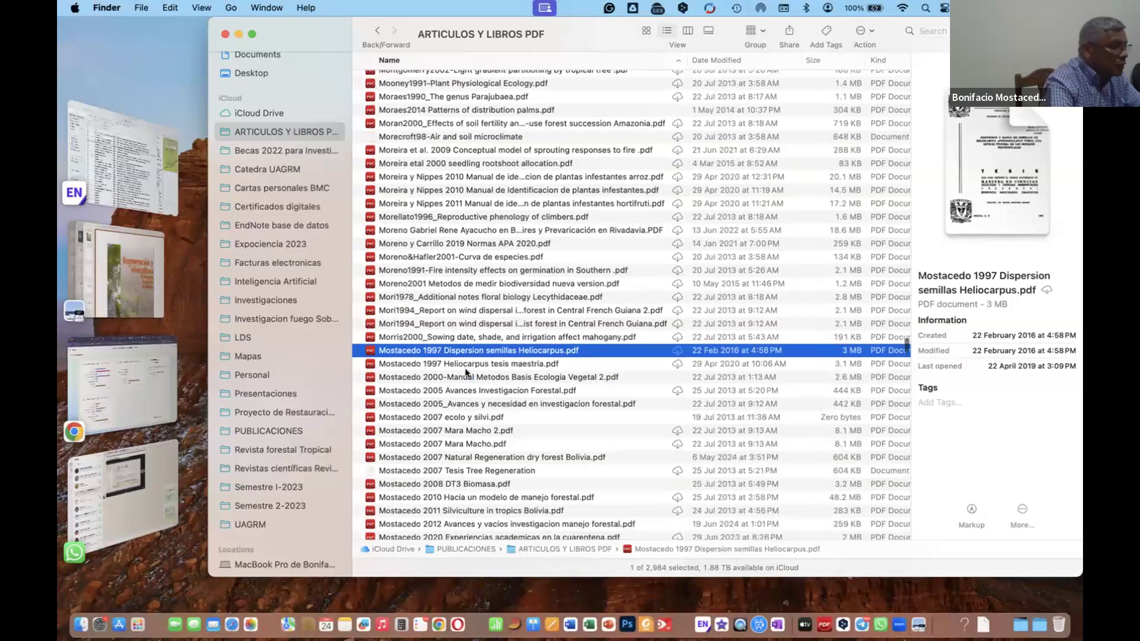
pyautogui.scroll(-10, 422, 365)
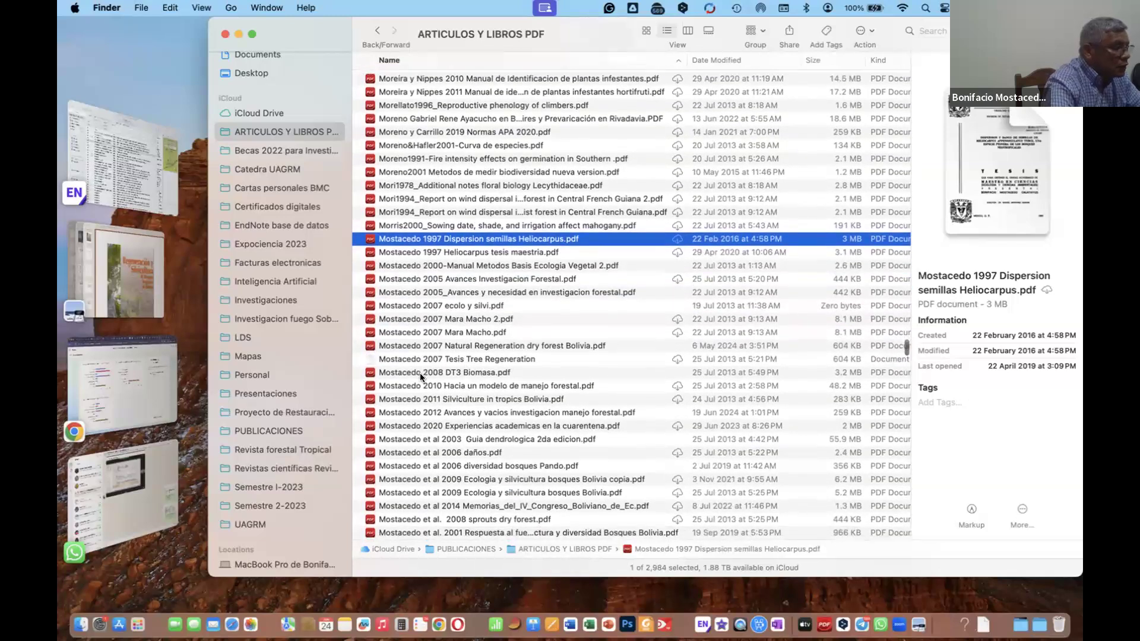
pyautogui.scroll(-9, 421, 378)
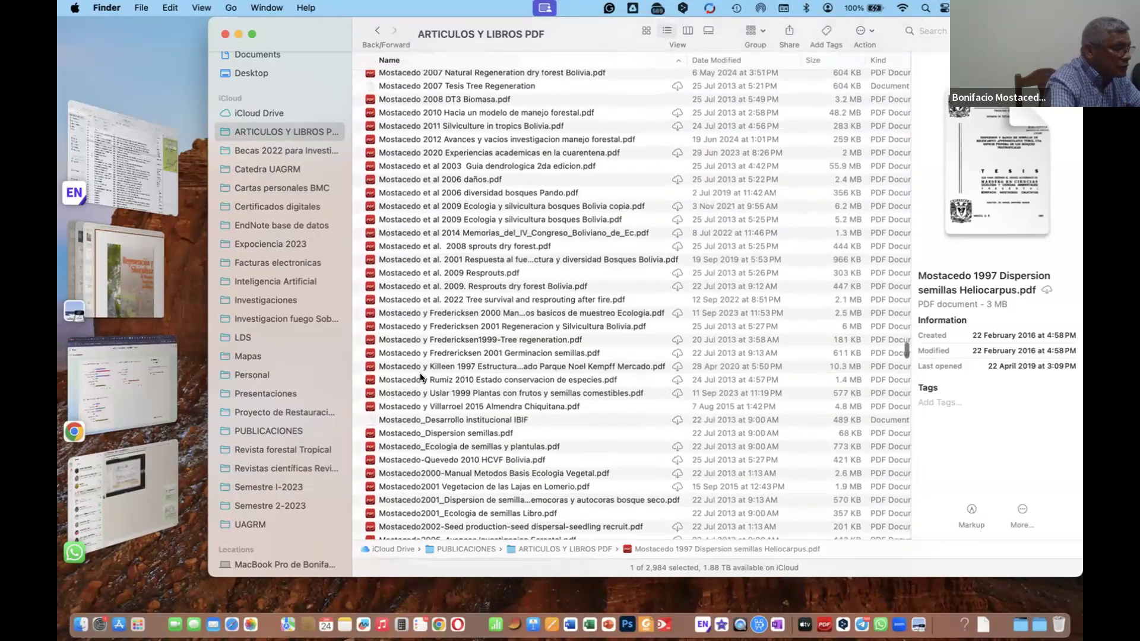
pyautogui.scroll(-6, 420, 377)
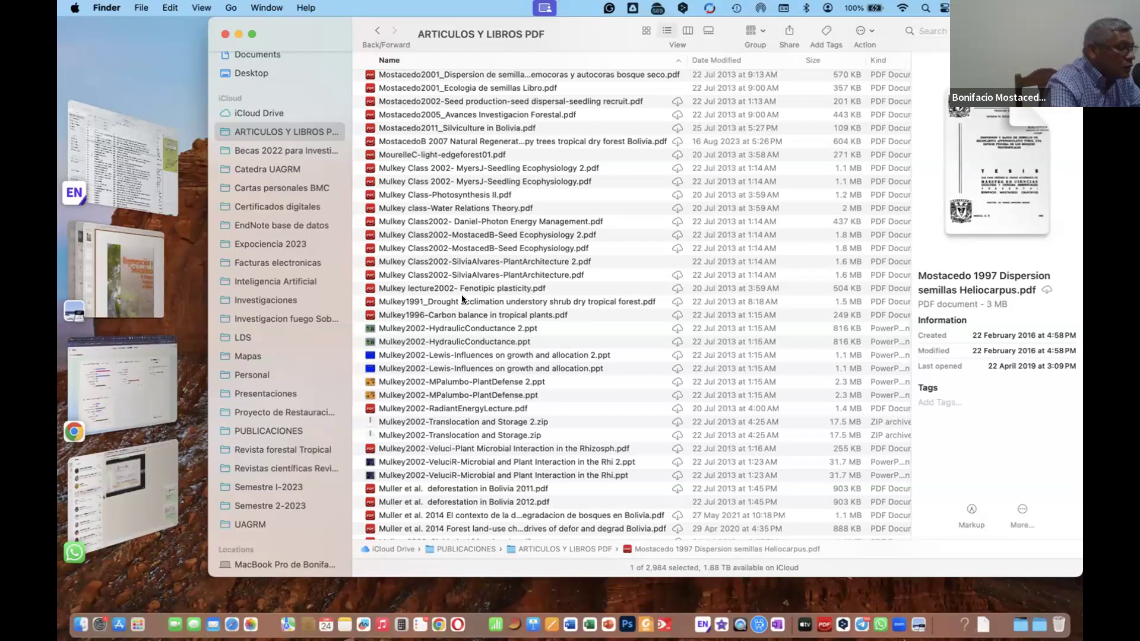
pyautogui.scroll(20, 462, 295)
pyautogui.scroll(20, 462, 298)
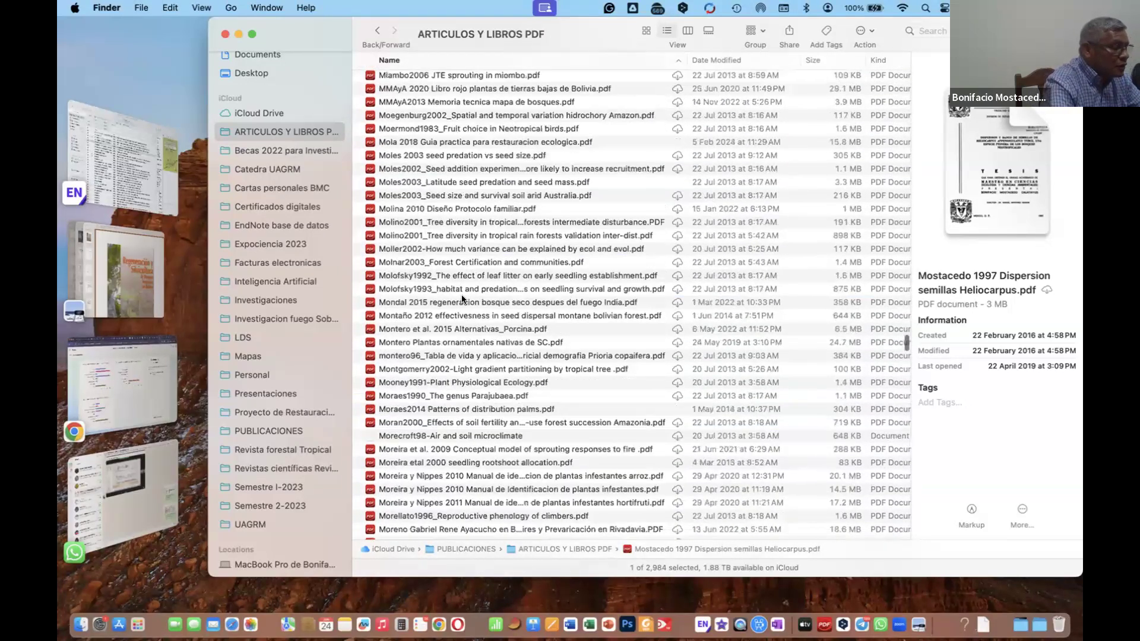
pyautogui.scroll(20, 462, 298)
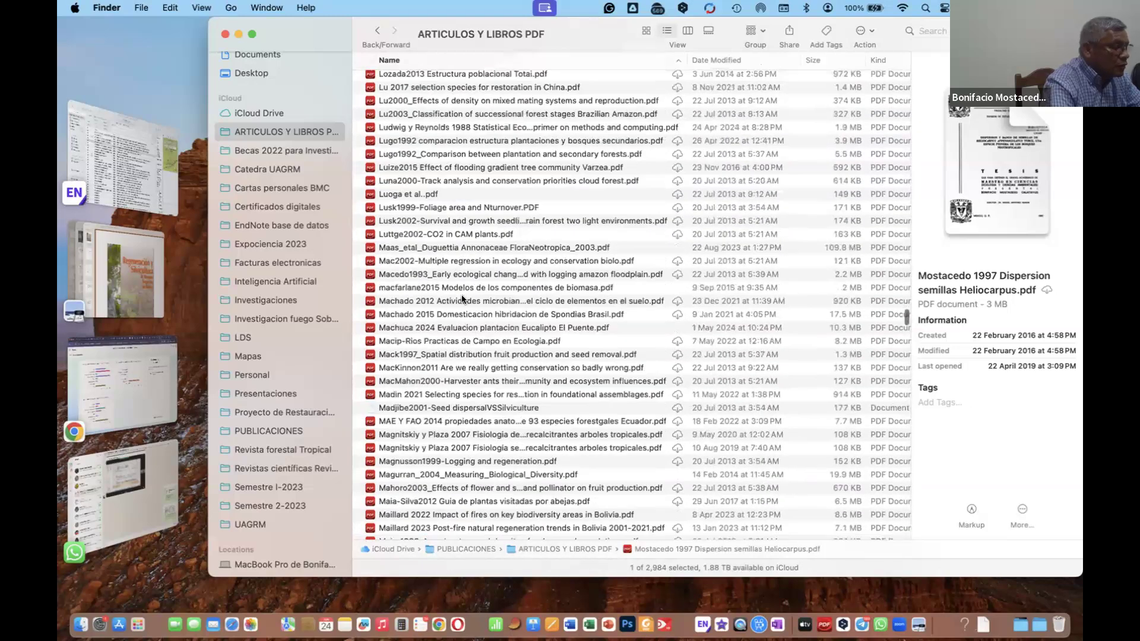
# Step: Browse the PDFs in the ARTICULOS Y LIBROS PDF folder and switch to the EndNote X9 library
pyautogui.scroll(5, 461, 296)
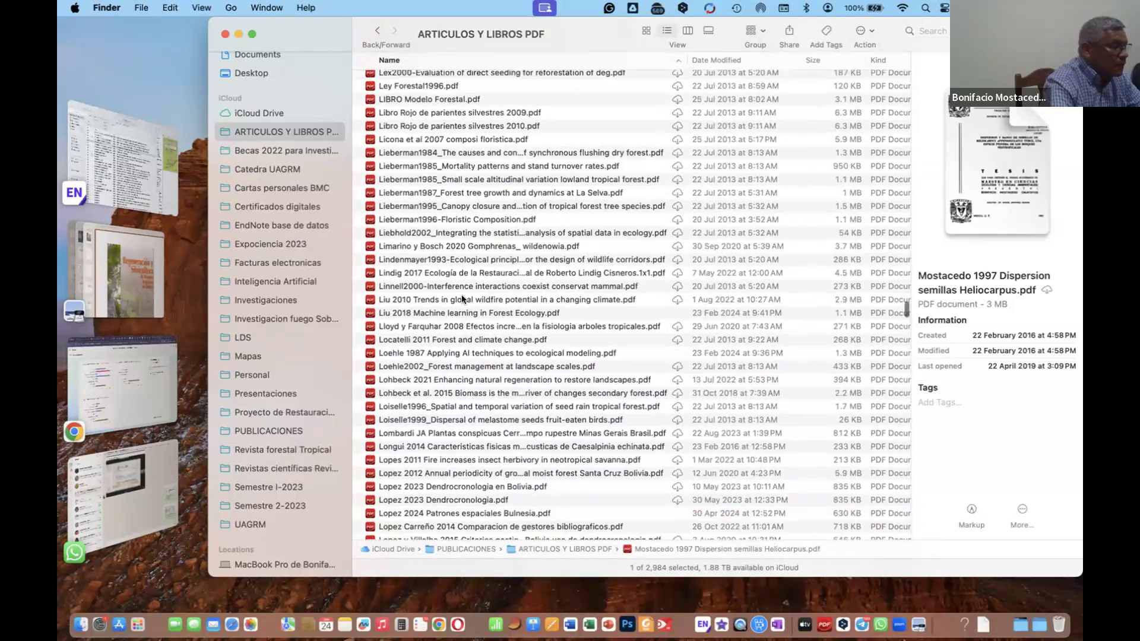
pyautogui.click(474, 237)
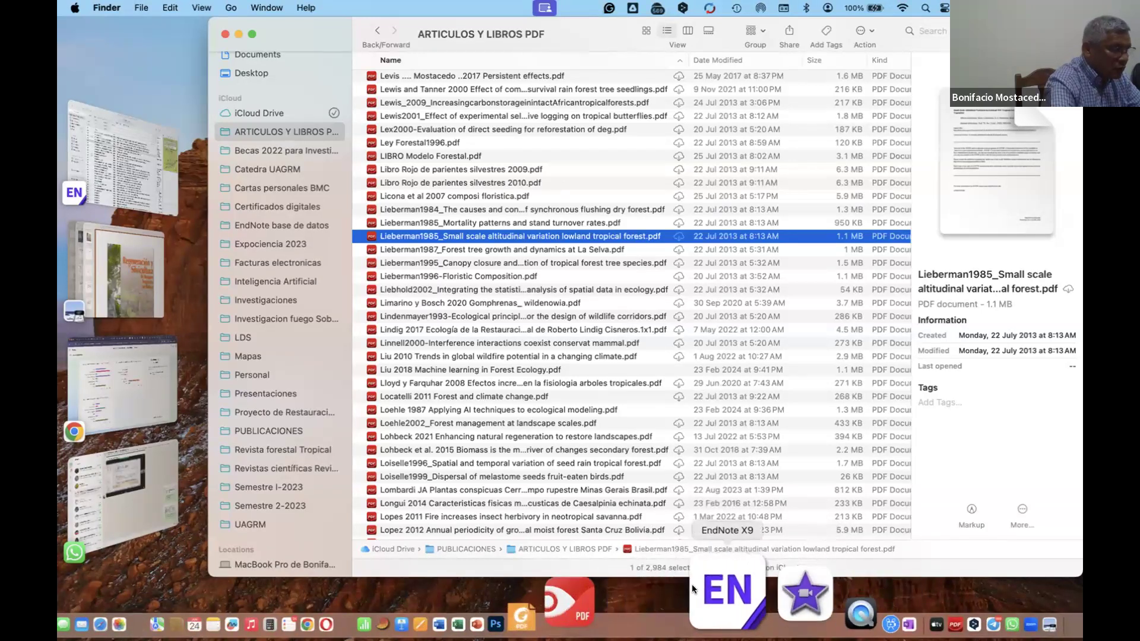
pyautogui.click(704, 575)
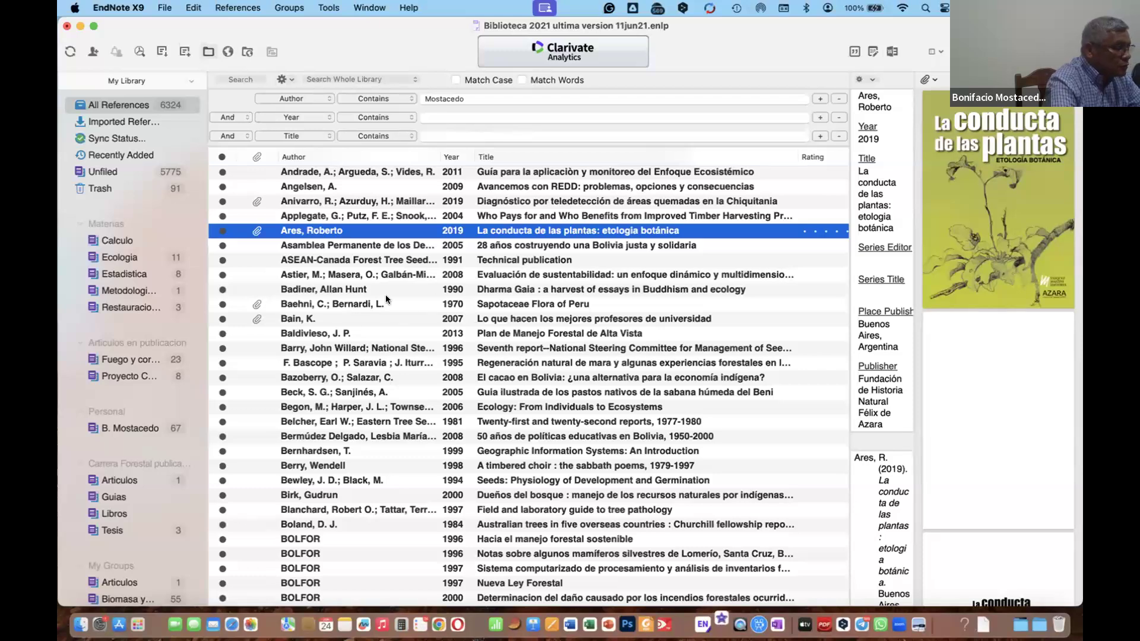
# Step: Try to attach the 2007 ecological restoration guide PDF from the ARTICULOS Y LIBROS PDF folder to the 2013 reference "Plan de Manejo Forestal de Alta Vista"
pyautogui.click(343, 333)
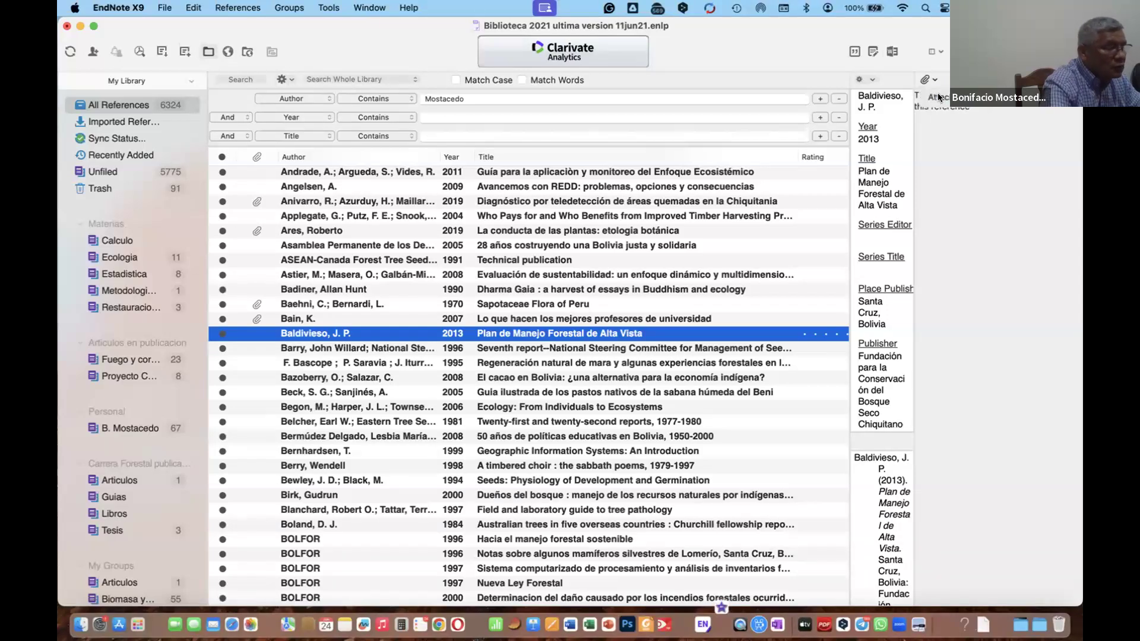
pyautogui.press('super+o')
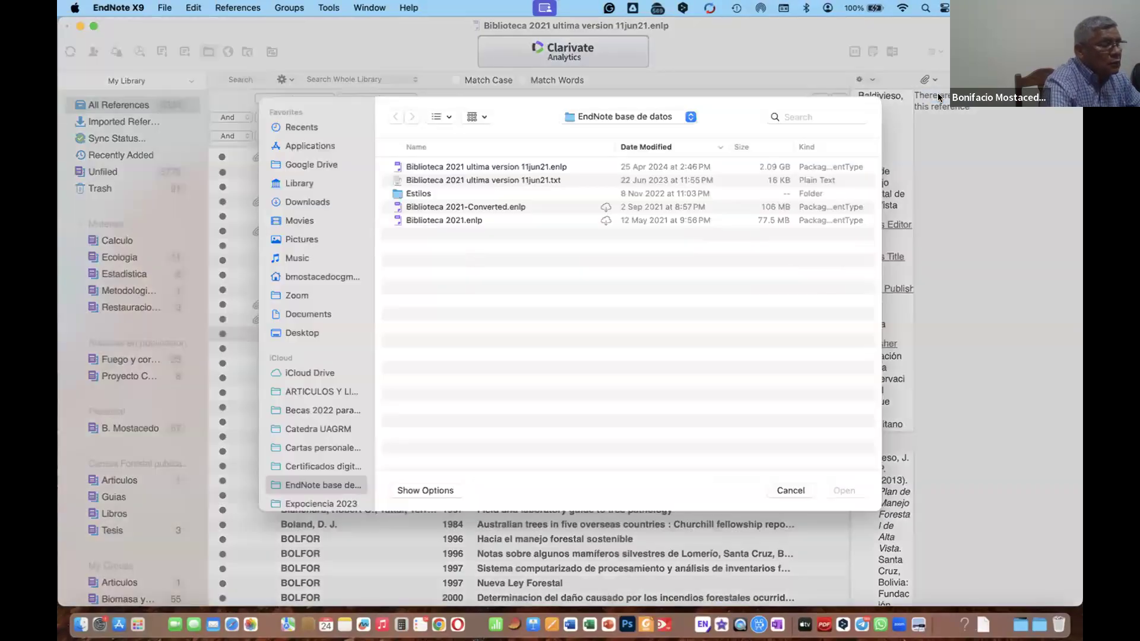
pyautogui.click(322, 398)
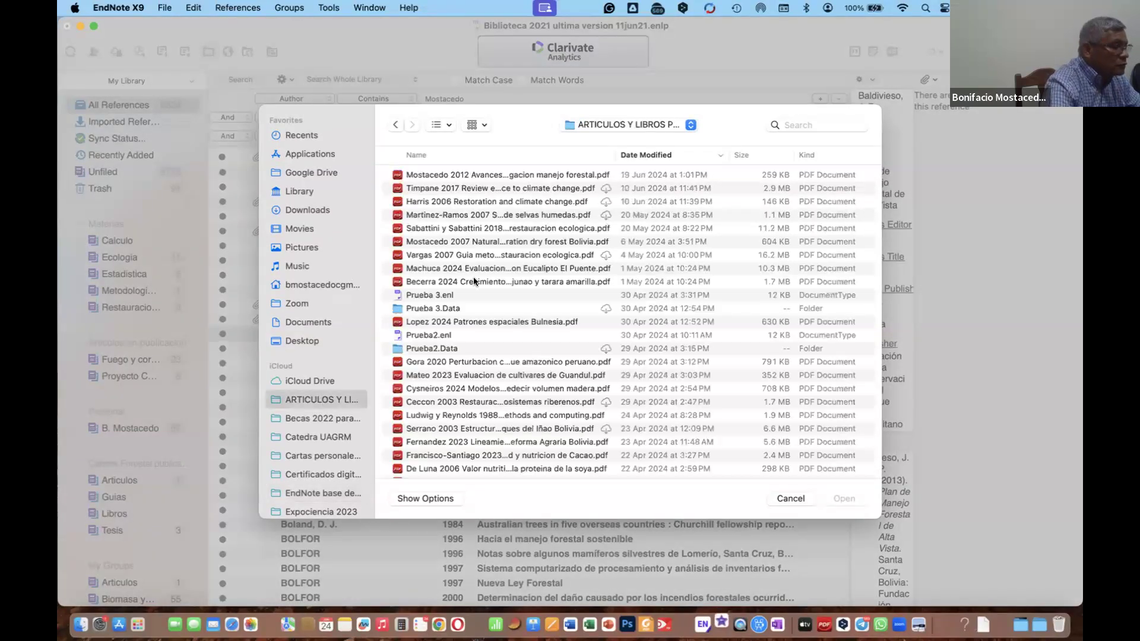
pyautogui.click(463, 256)
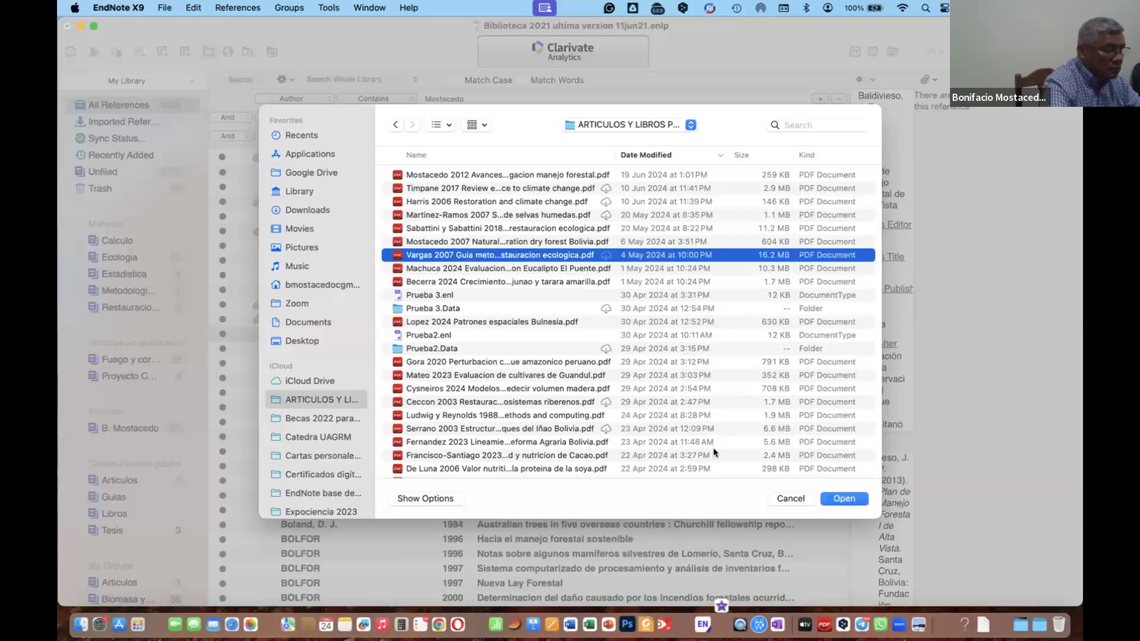
pyautogui.click(844, 499)
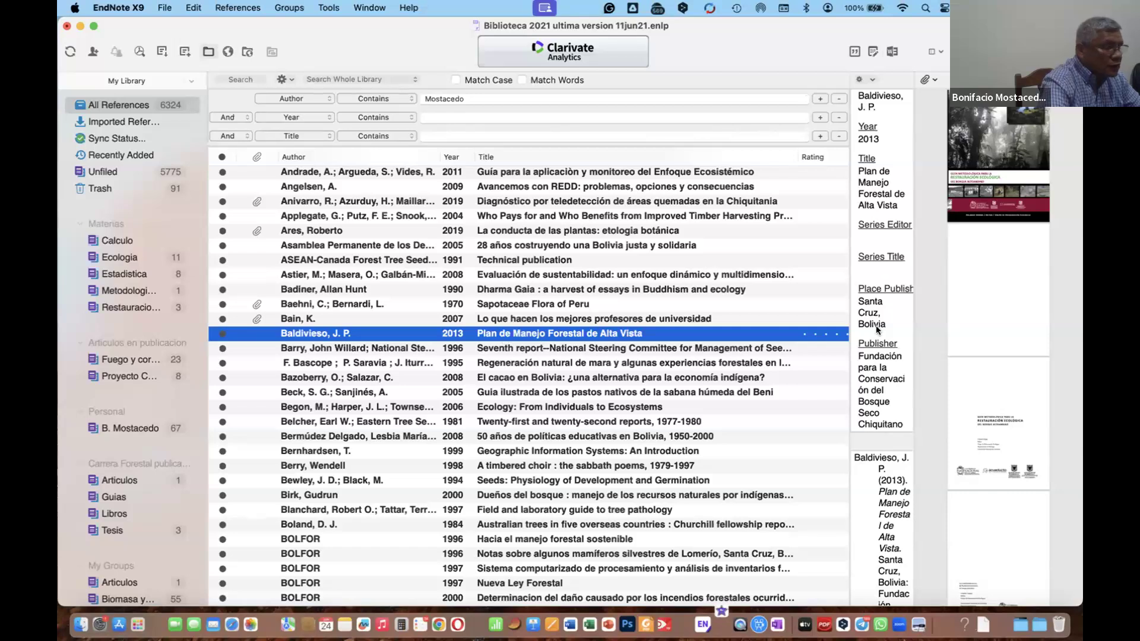
pyautogui.scroll(-1, 1012, 171)
pyautogui.scroll(-1, 1012, 171)
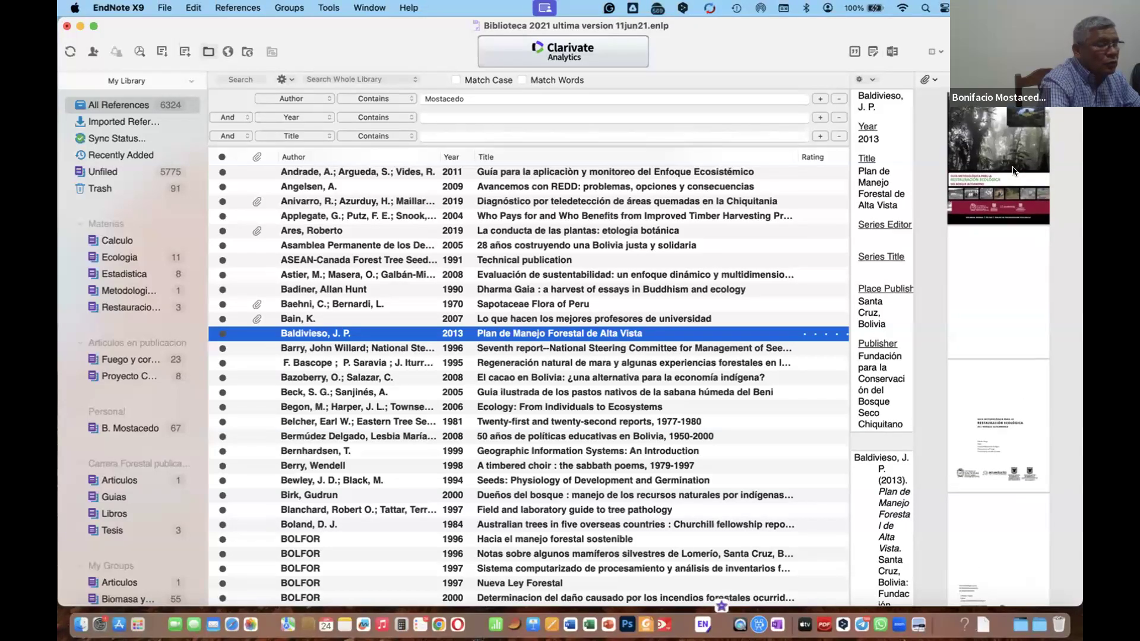
# Step: Check the PDF attachment of the "Plan de Manejo Forestal de Alta Vista" reference in its own window and in the library preview
pyautogui.scroll(2, 1003, 245)
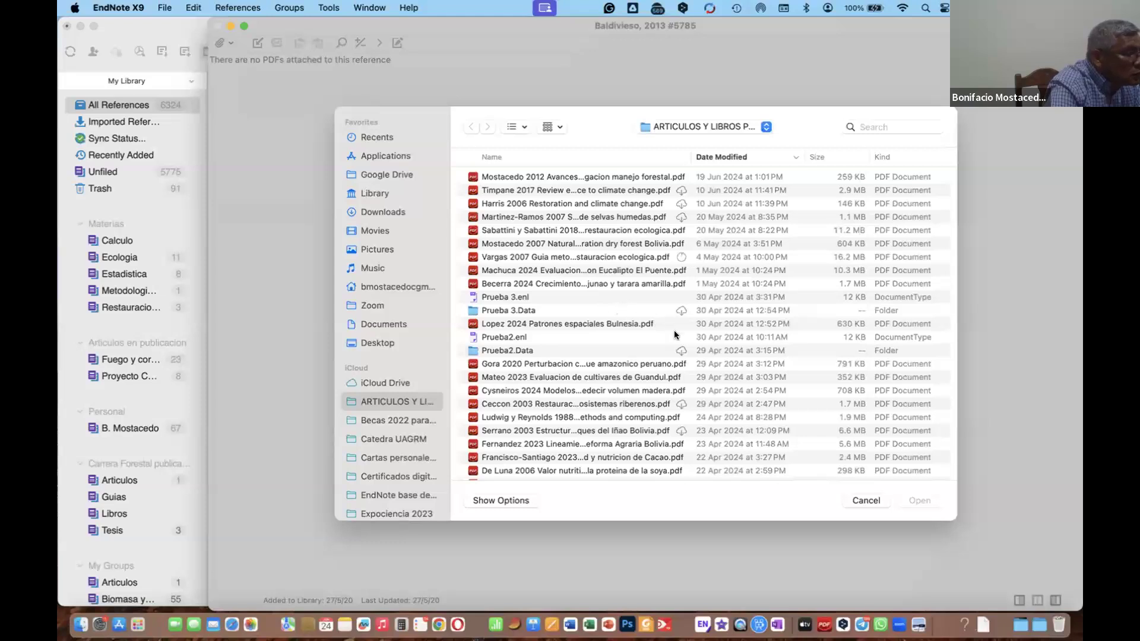
pyautogui.click(866, 501)
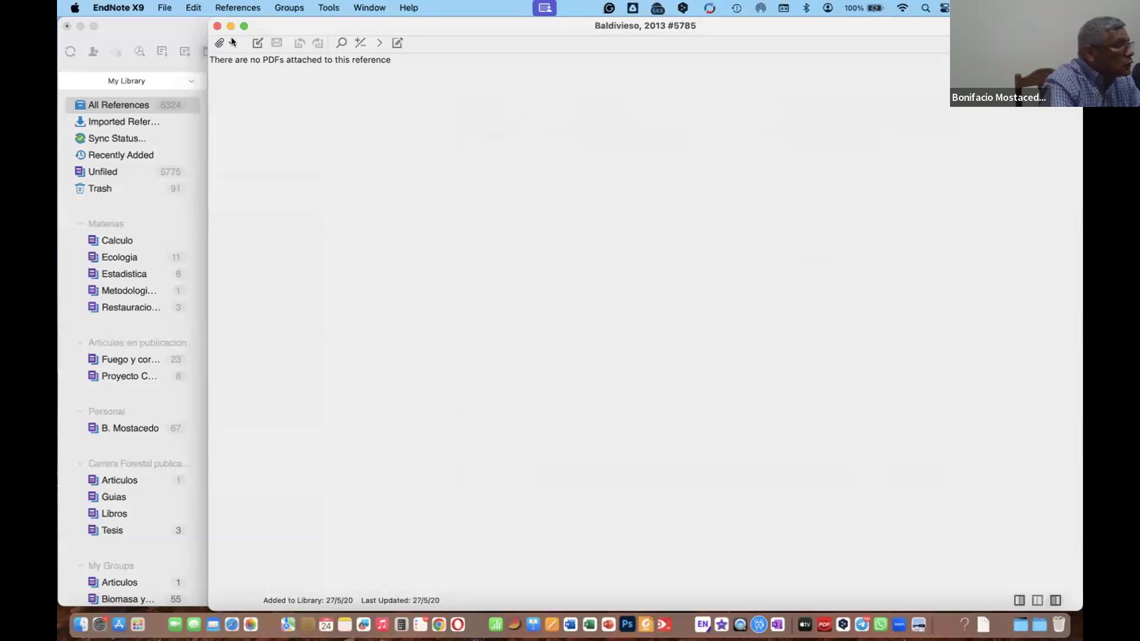
pyautogui.press('super+w')
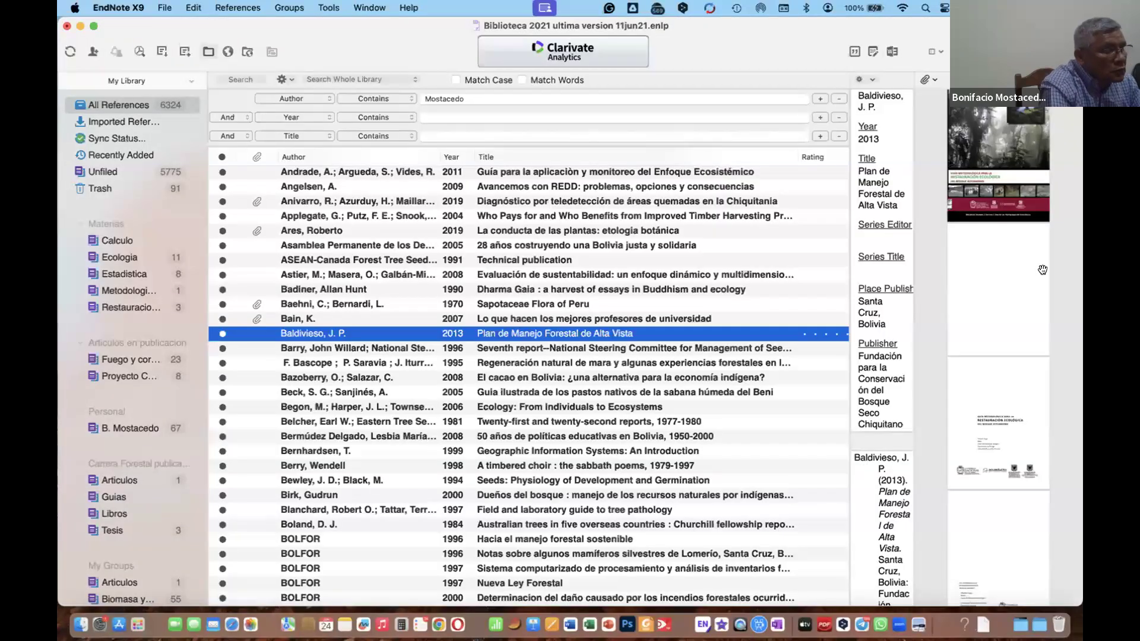
pyautogui.scroll(-3, 1021, 282)
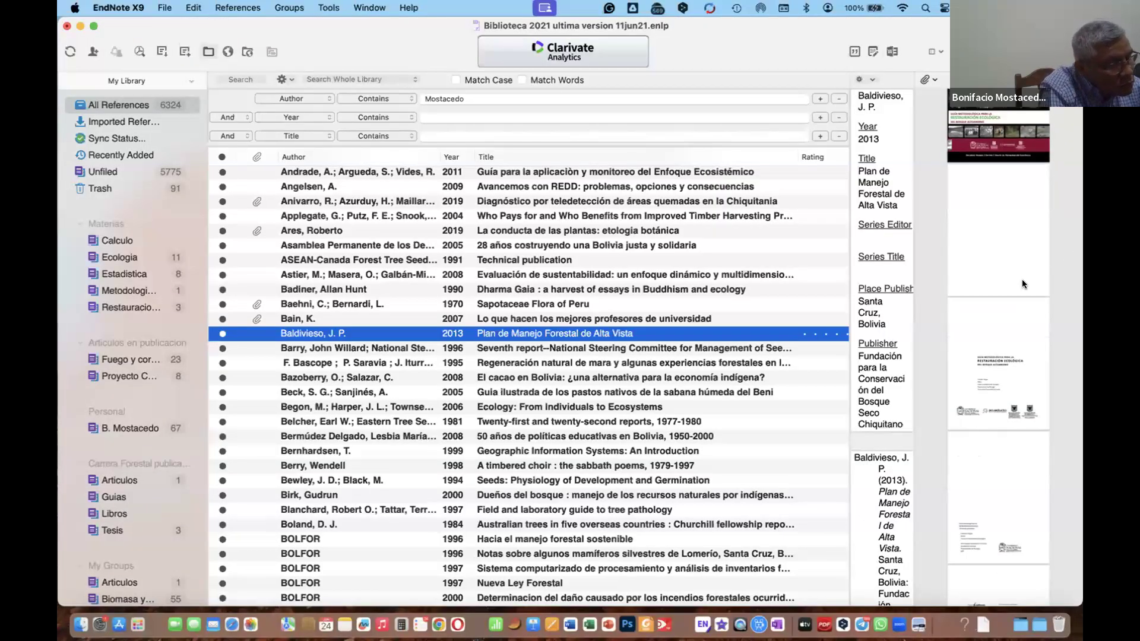
pyautogui.scroll(5, 1025, 333)
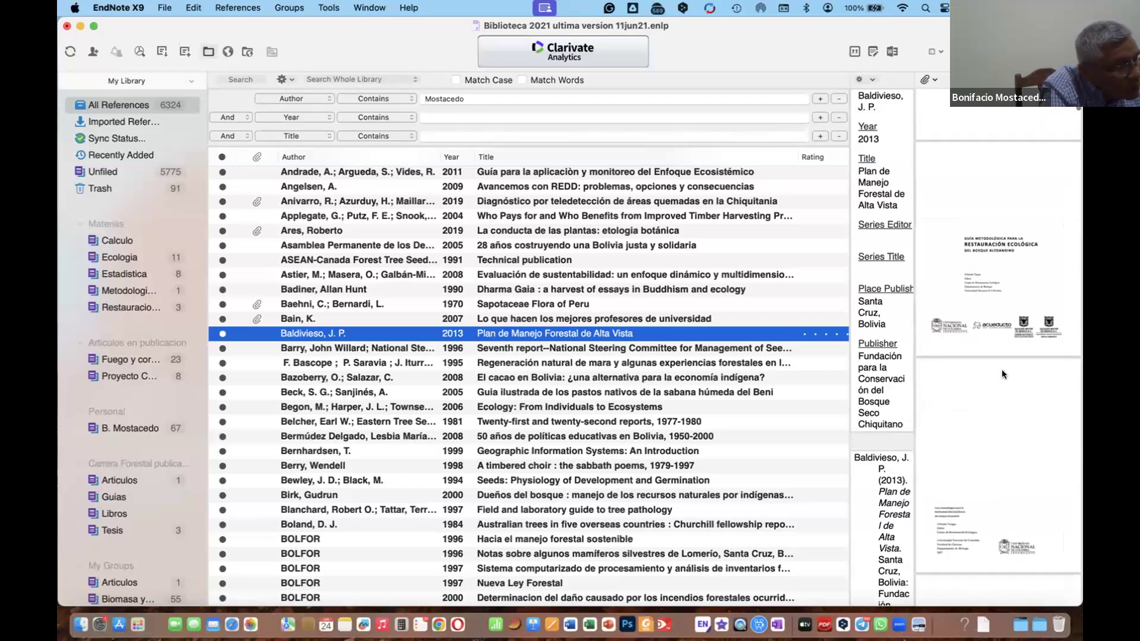
pyautogui.scroll(3, 1003, 362)
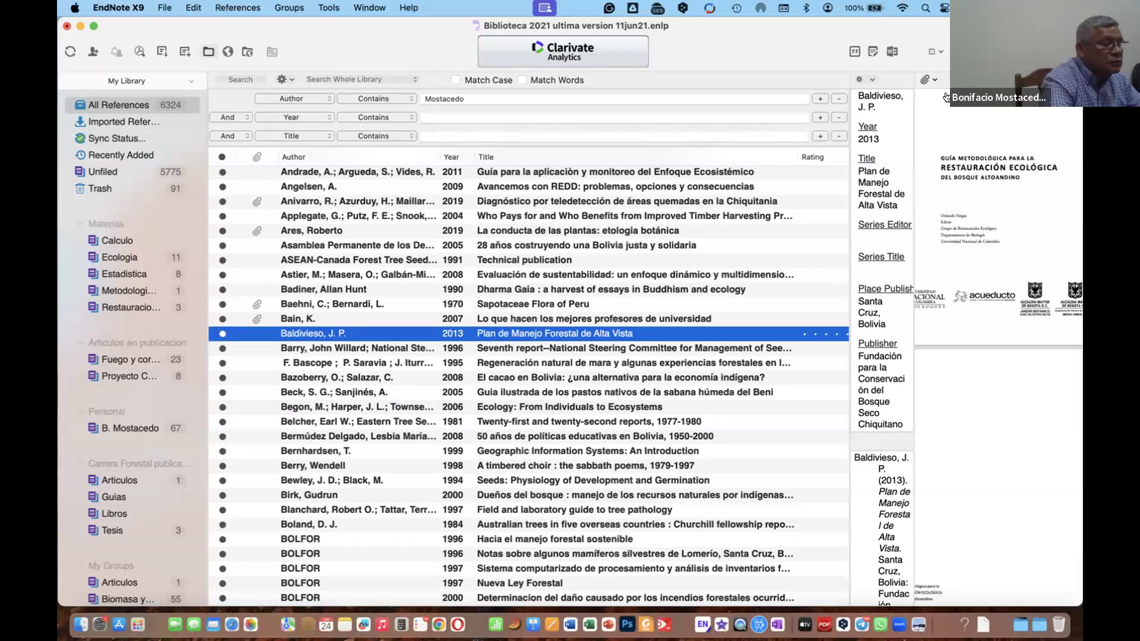
# Step: Open the "Plan de Manejo Forestal de Alta Vista" reference in its own window and attach the 2007 ecological restoration guide PDF
pyautogui.press('Return')
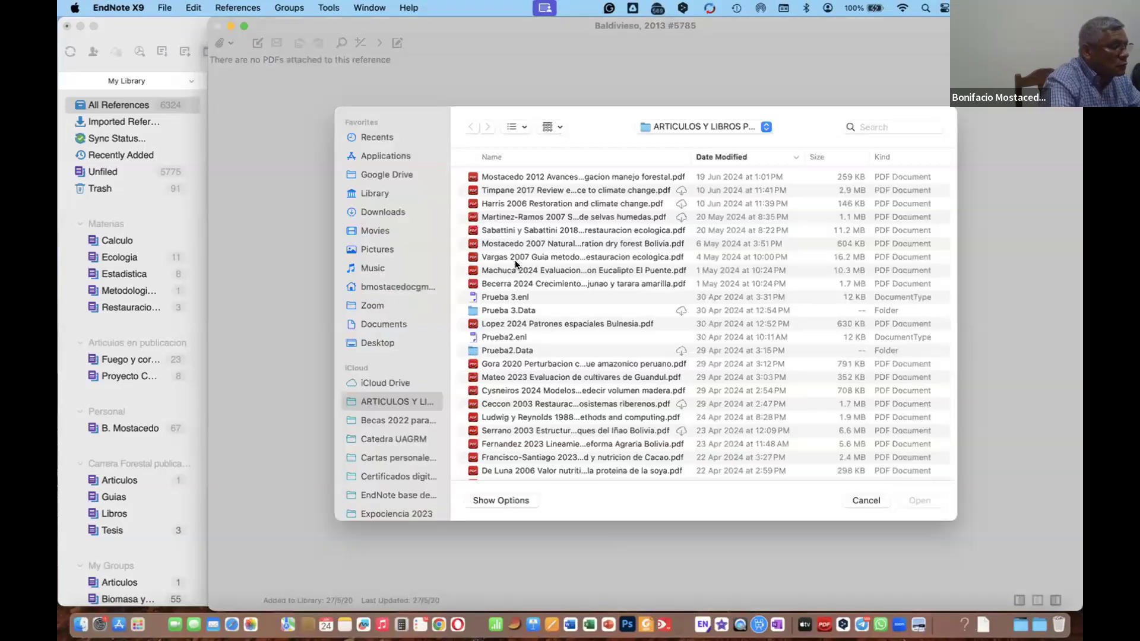
pyautogui.click(548, 256)
pyautogui.click(917, 501)
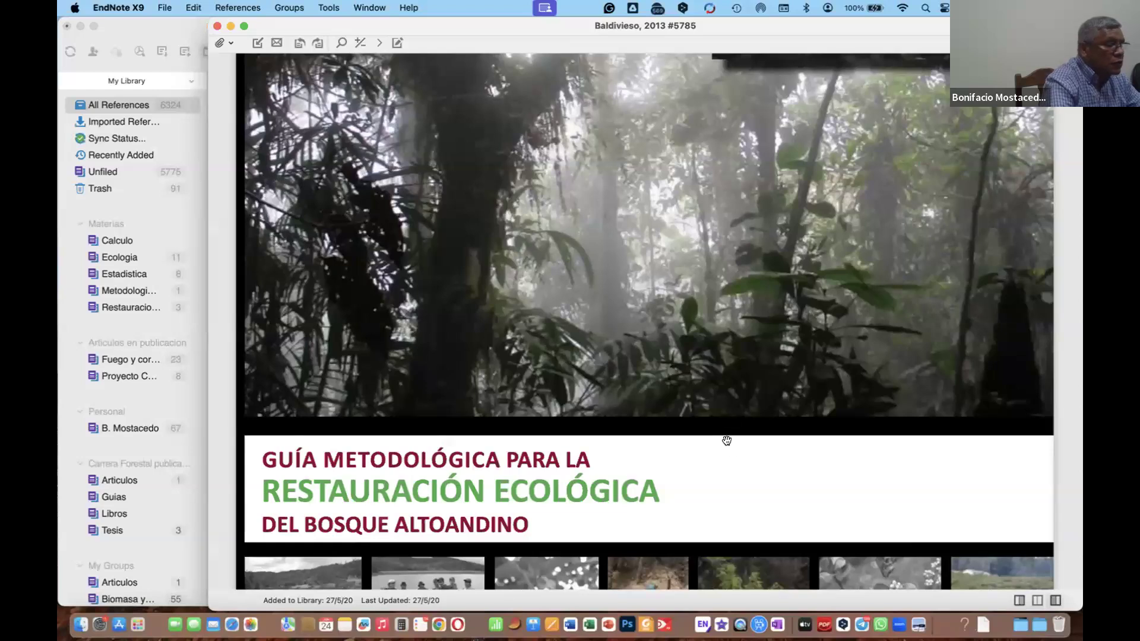
# Step: Review the attached restoration guide from its cover to its publication credits page, and return to the library's reference list
pyautogui.scroll(-2, 729, 445)
pyautogui.scroll(-5, 728, 445)
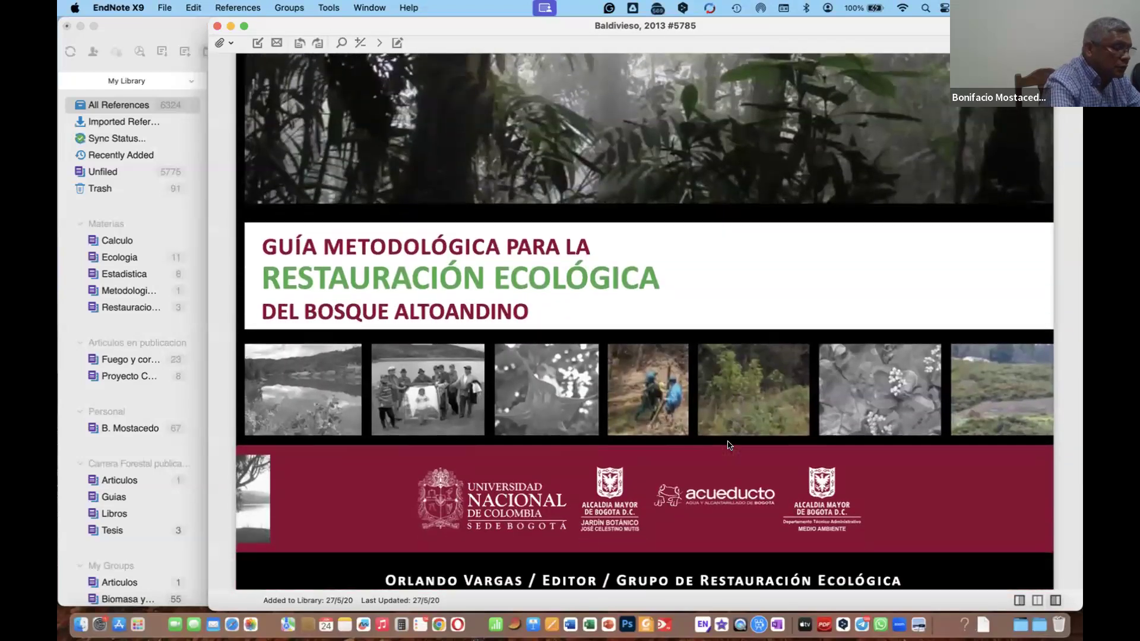
pyautogui.scroll(-10, 729, 445)
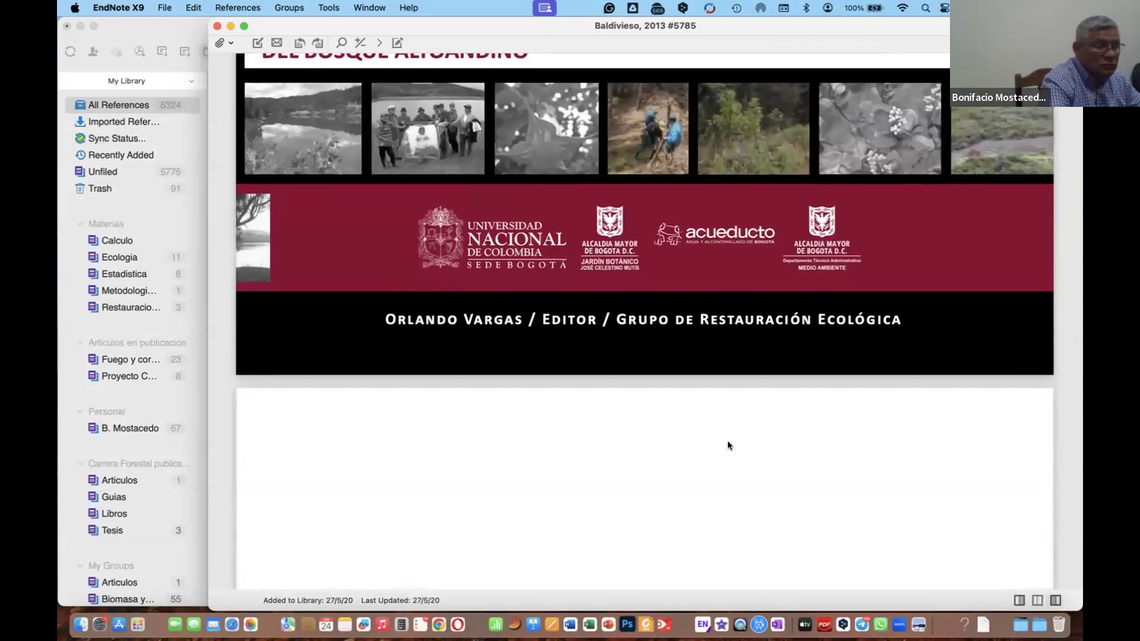
pyautogui.scroll(-15, 729, 445)
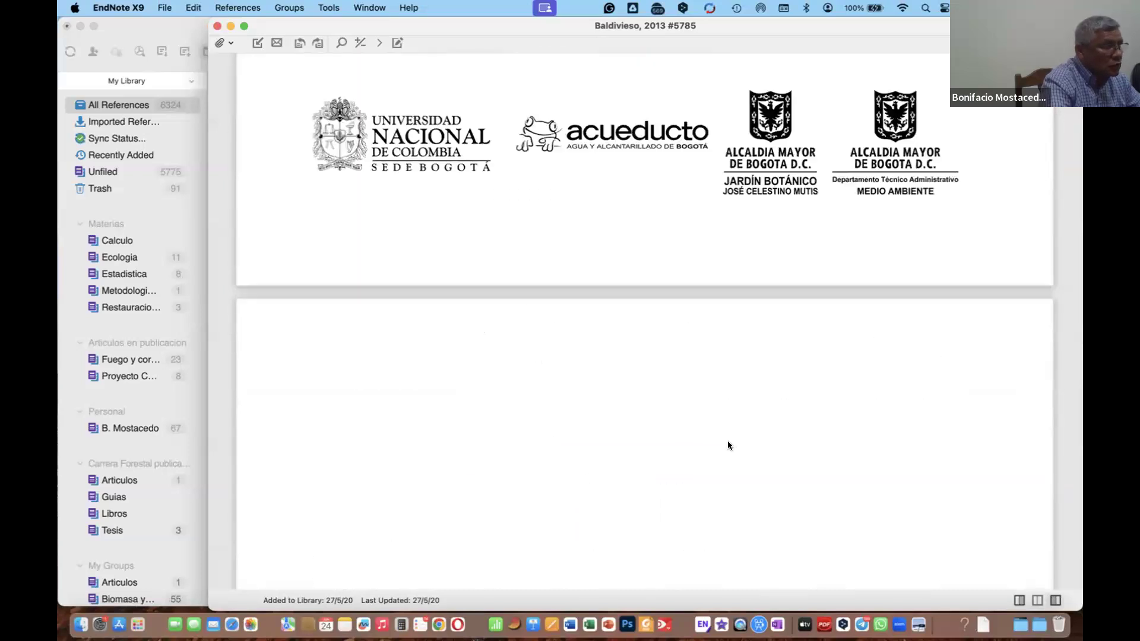
pyautogui.scroll(-15, 729, 445)
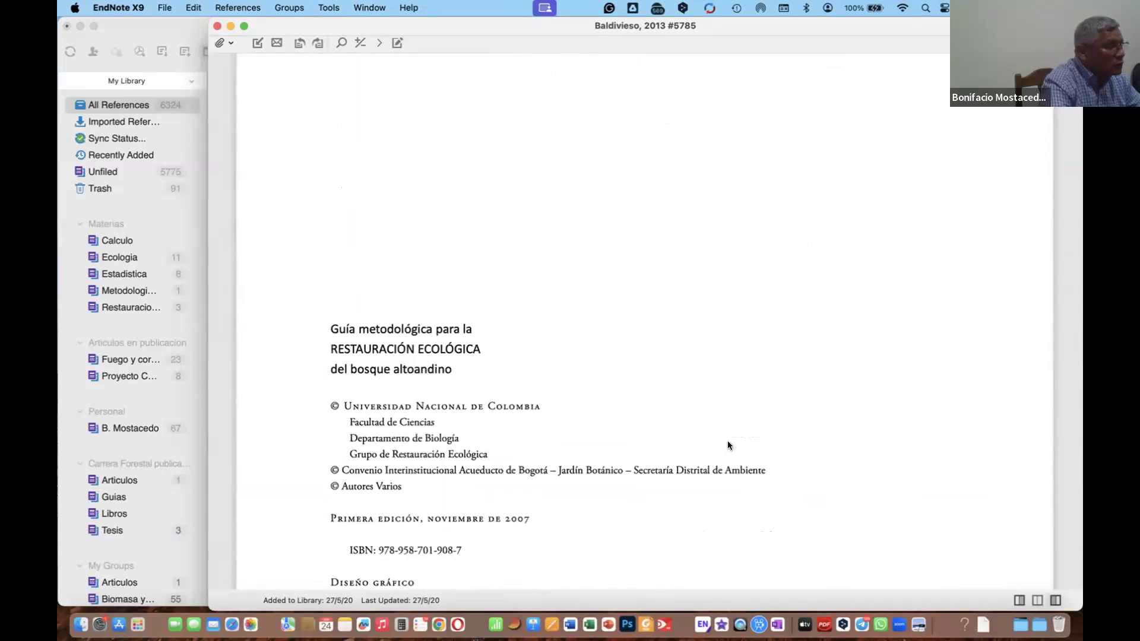
pyautogui.scroll(1, 728, 441)
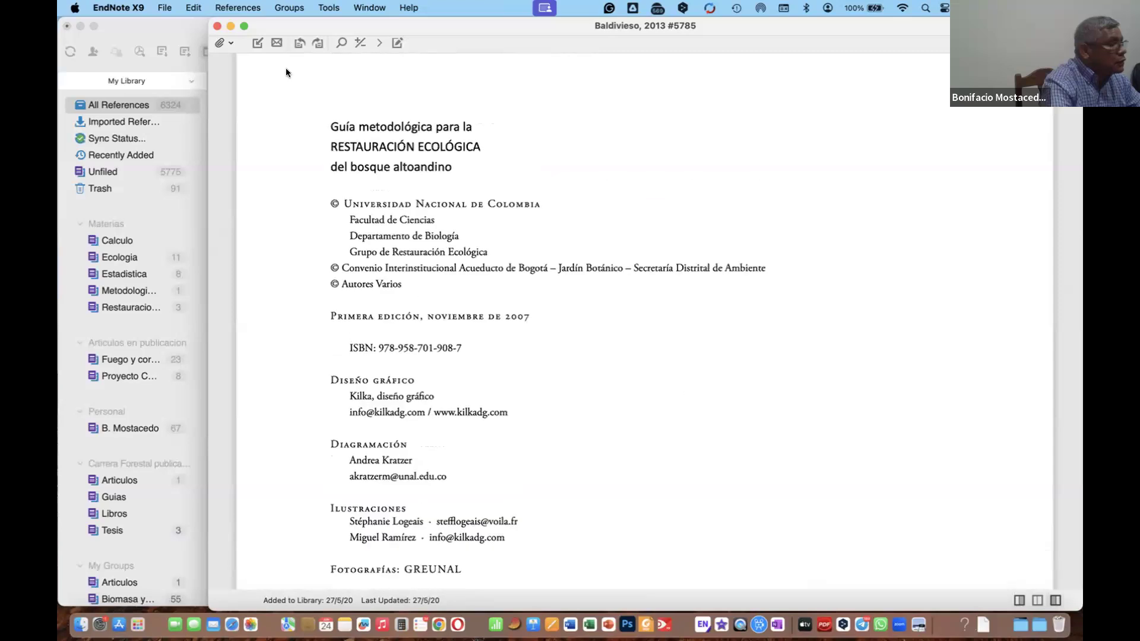
pyautogui.click(228, 25)
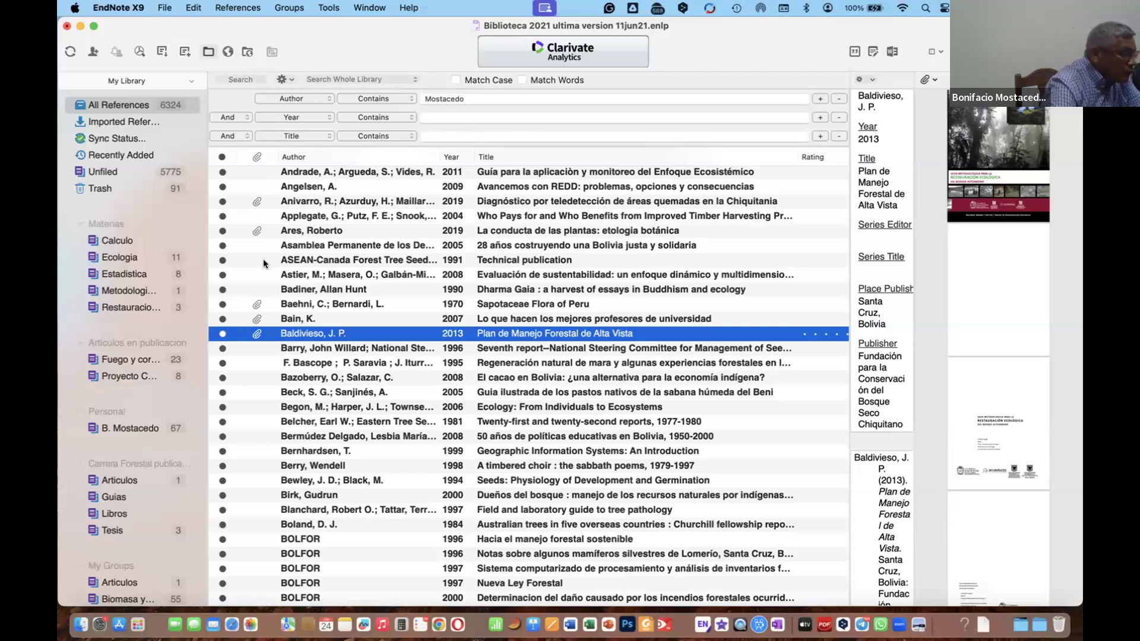
pyautogui.scroll(5, 266, 263)
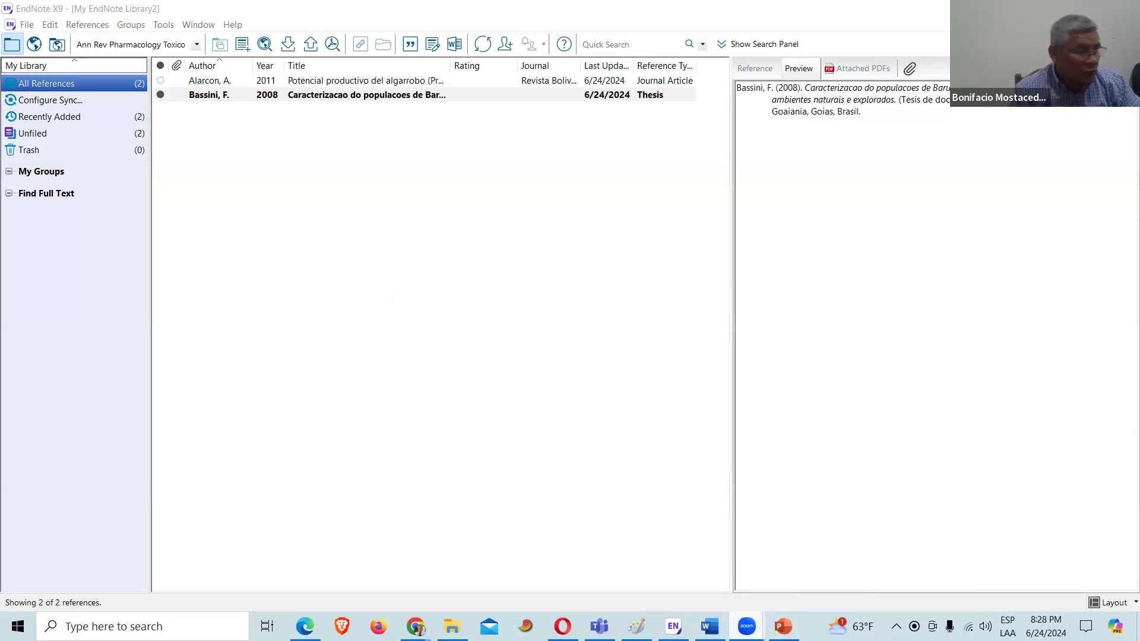
# Step: Switch to Preview and examine the cover and title page of the book "Regeneración y Silvicultura de Bosques Tropicales en Bolivia"
pyautogui.moveTo(746, 626)
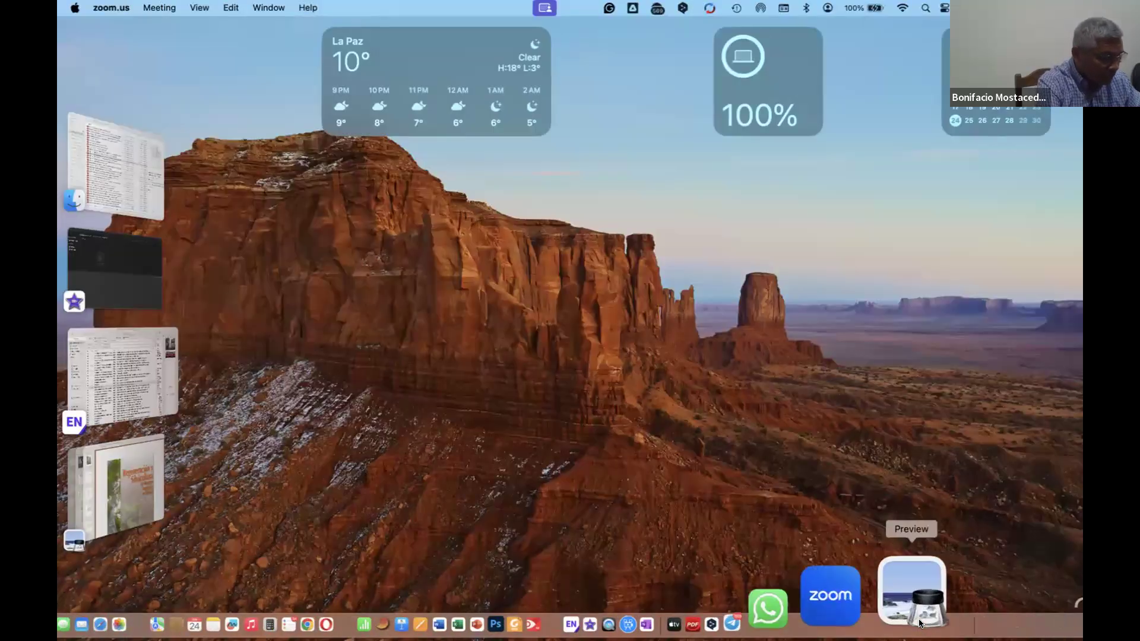
pyautogui.click(918, 580)
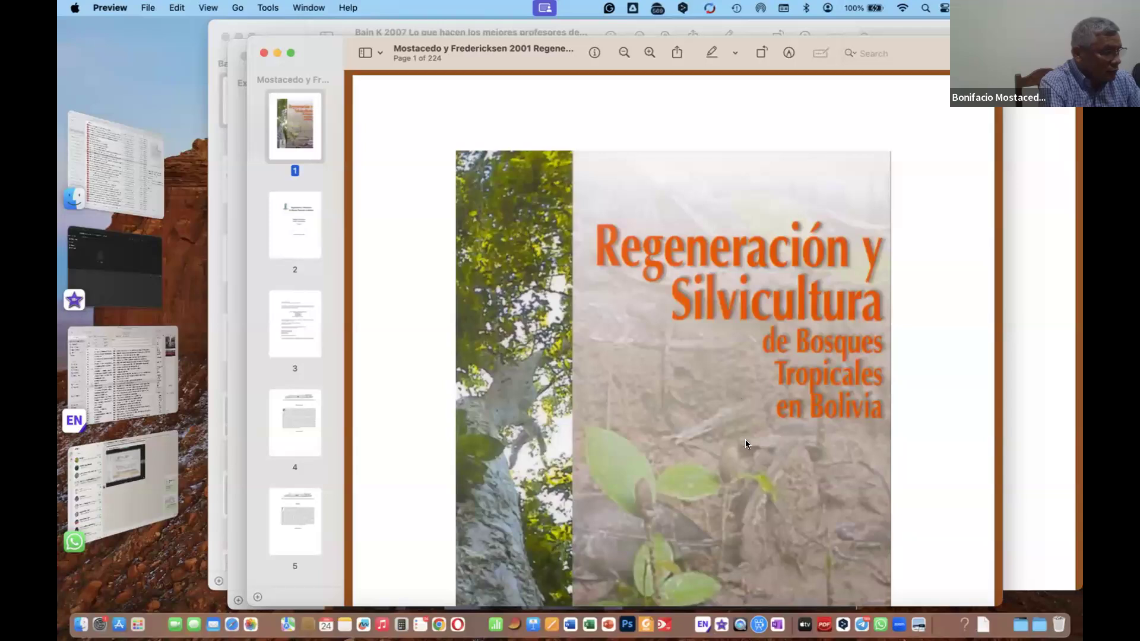
pyautogui.scroll(-3, 743, 420)
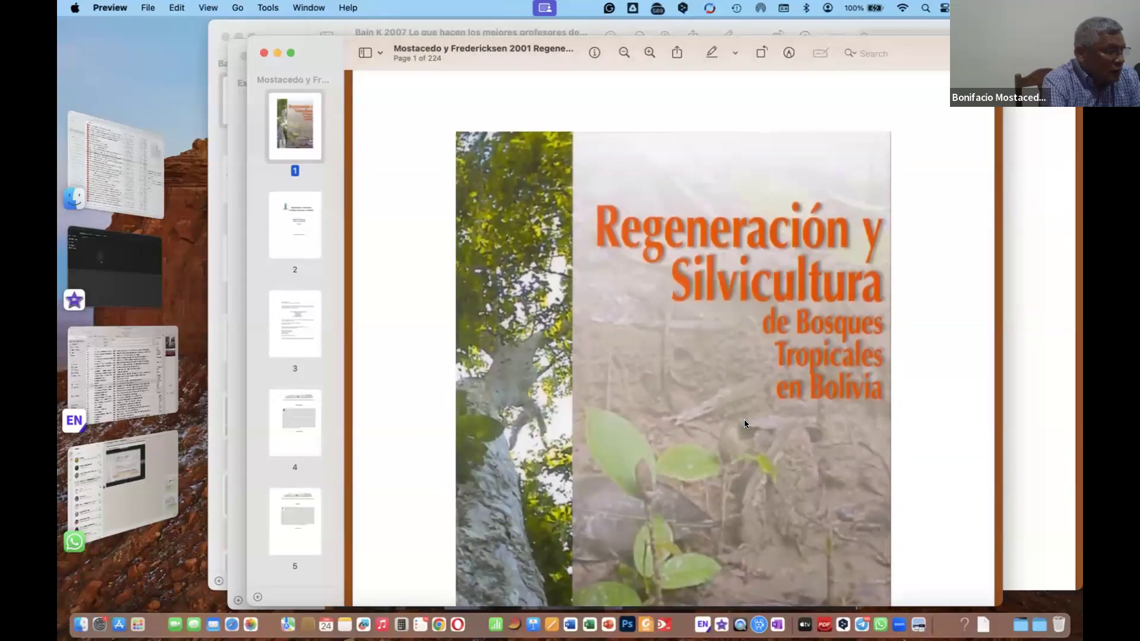
pyautogui.scroll(-5, 744, 419)
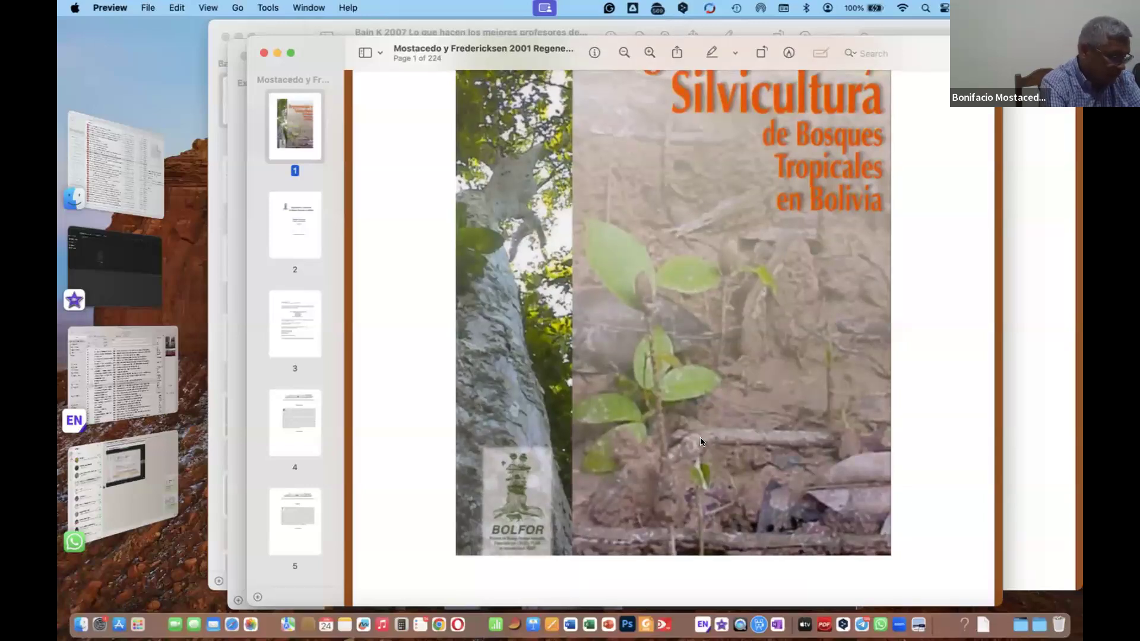
pyautogui.scroll(-15, 701, 442)
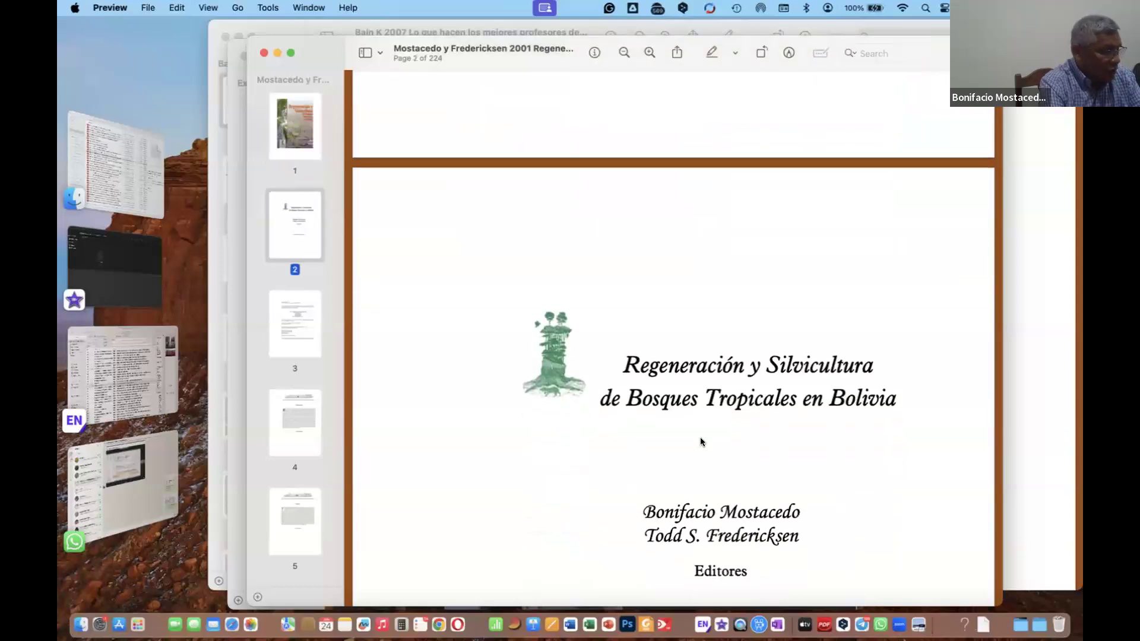
pyautogui.scroll(-4, 700, 437)
pyautogui.scroll(-2, 818, 423)
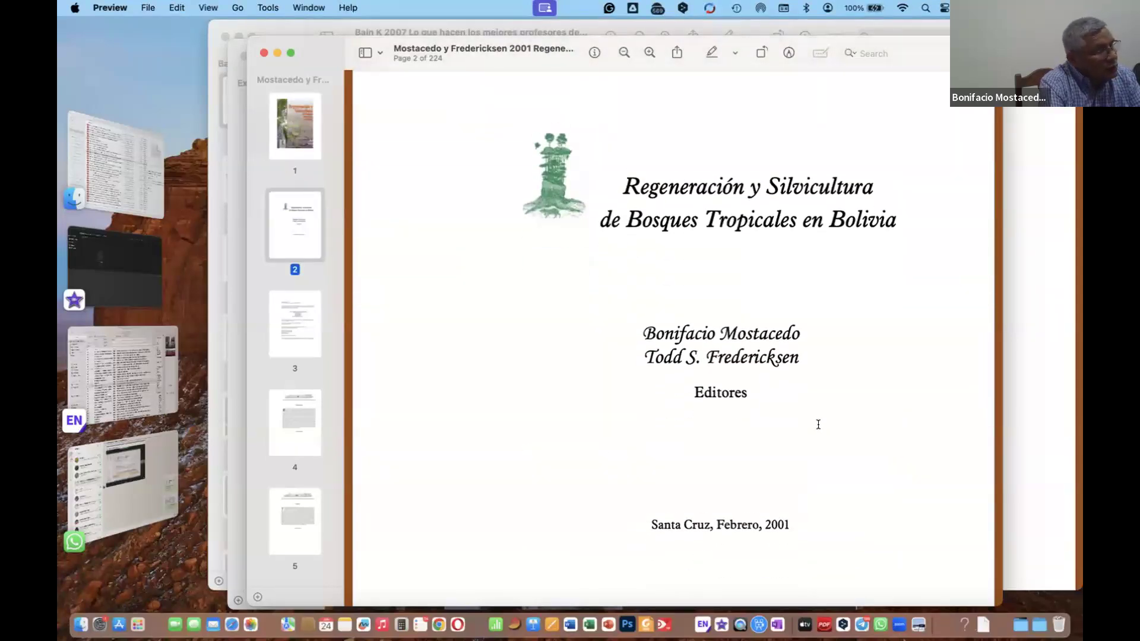
pyautogui.scroll(-1, 801, 344)
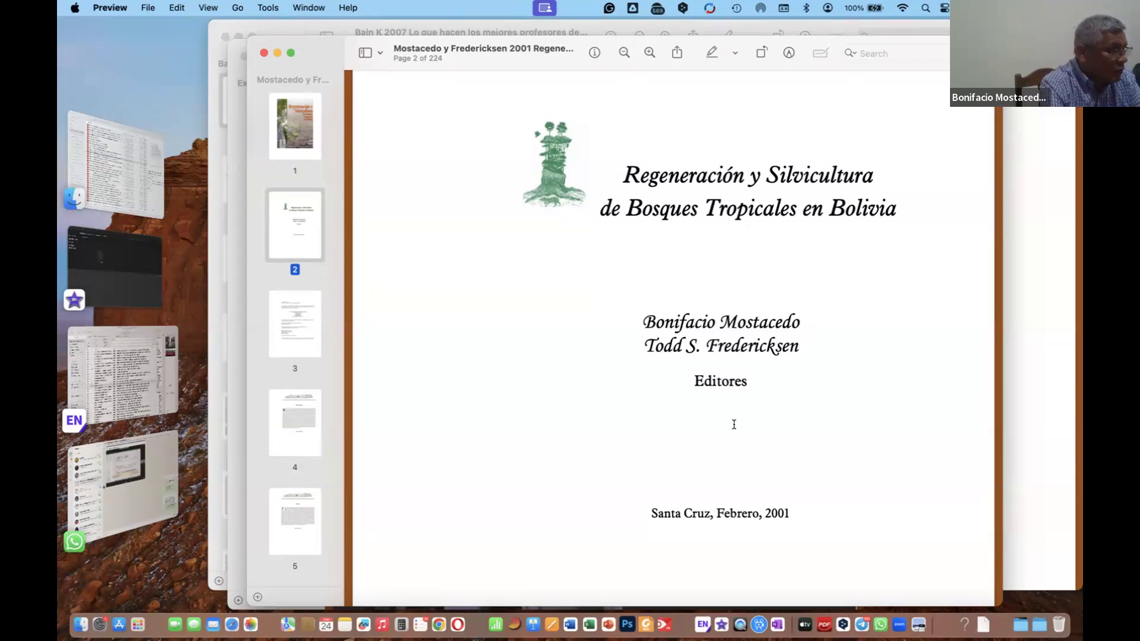
# Step: Examine the book's "Indice de Temas", including the chapters, authors and page numbers of parts I and II
pyautogui.scroll(-10, 734, 424)
pyautogui.scroll(-18, 734, 424)
pyautogui.scroll(-16, 734, 423)
pyautogui.scroll(-20, 733, 424)
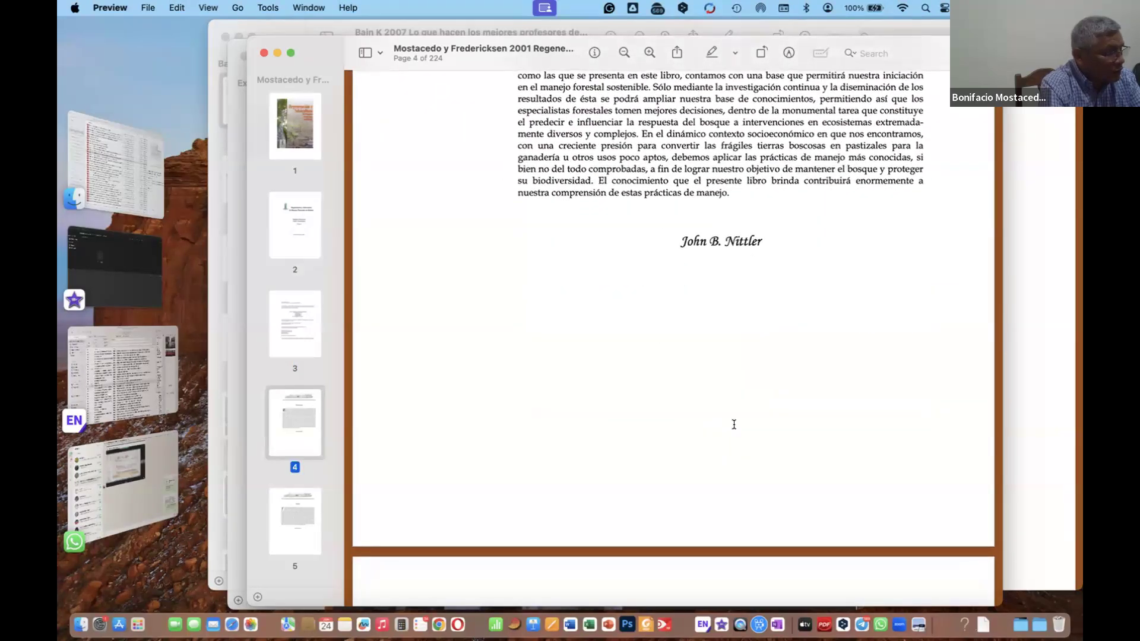
pyautogui.scroll(-20, 734, 424)
pyautogui.scroll(-20, 733, 424)
pyautogui.scroll(-20, 734, 424)
pyautogui.scroll(-20, 734, 423)
pyautogui.scroll(-1, 733, 424)
pyautogui.scroll(-4, 734, 424)
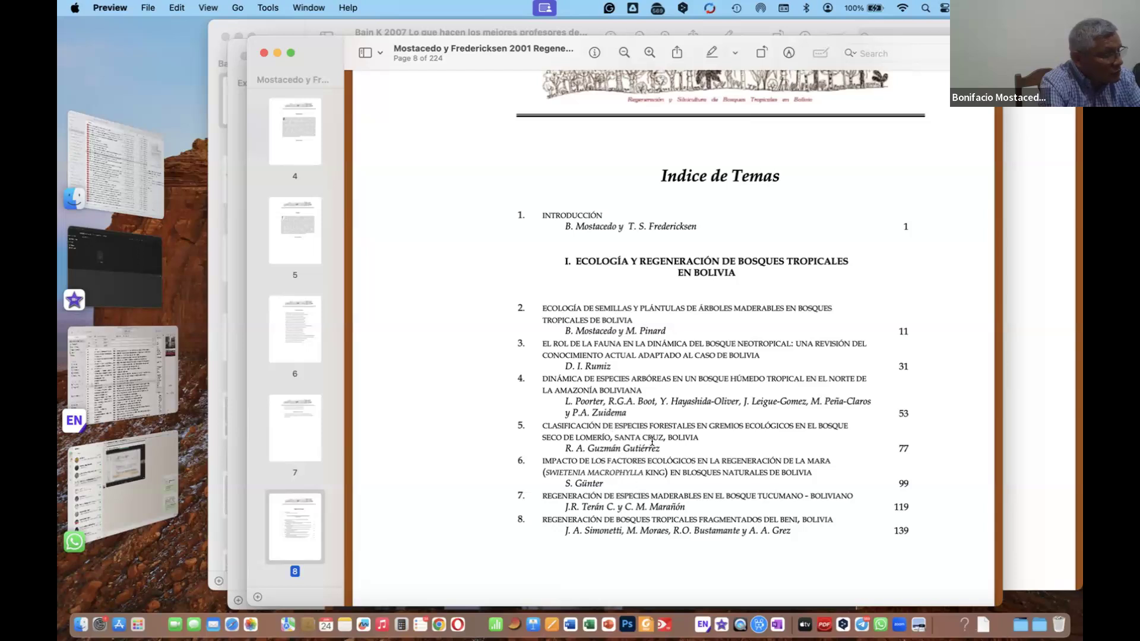
pyautogui.scroll(-5, 652, 441)
pyautogui.scroll(-9, 652, 441)
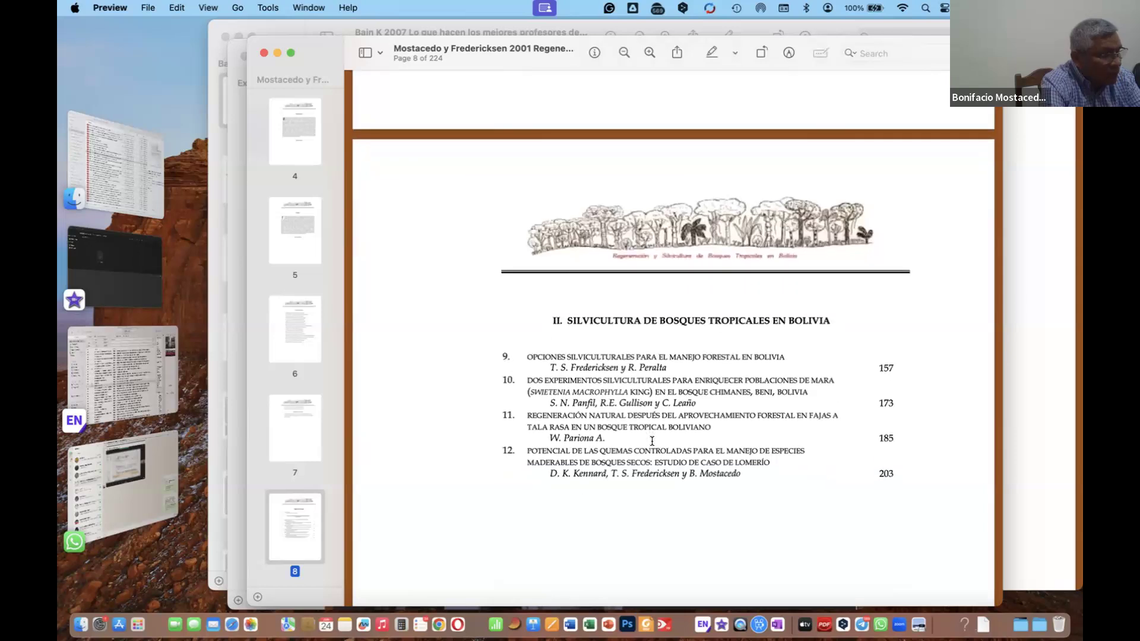
pyautogui.scroll(10, 651, 441)
pyautogui.scroll(3, 652, 441)
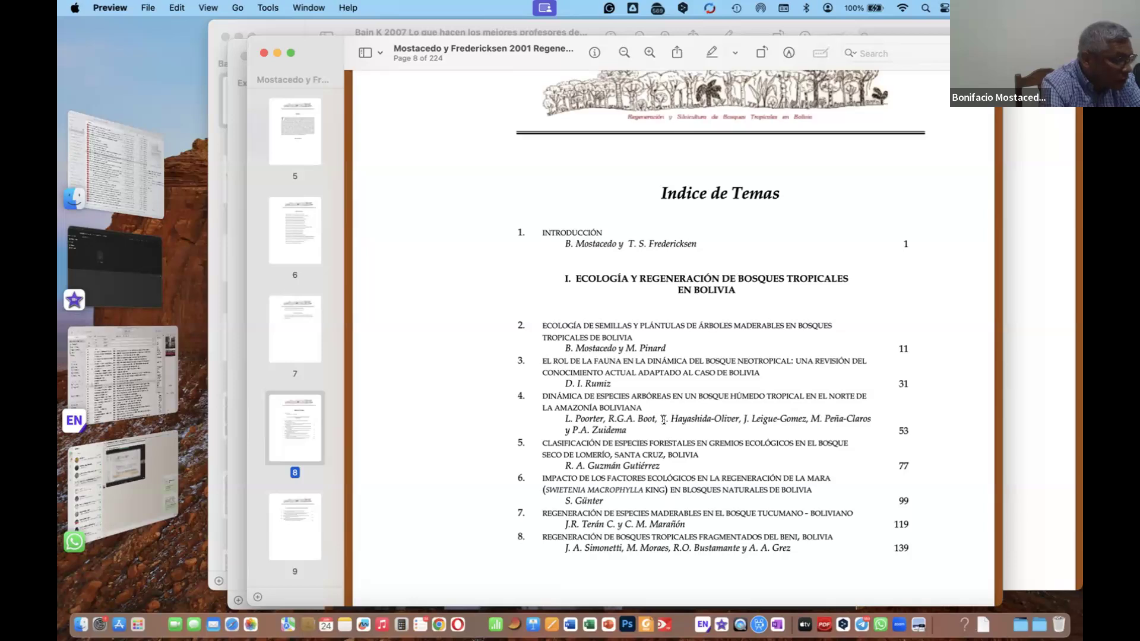
# Step: Review the remaining part I chapters in the book's table of contents and go back to the foreword pages
pyautogui.scroll(-3, 663, 420)
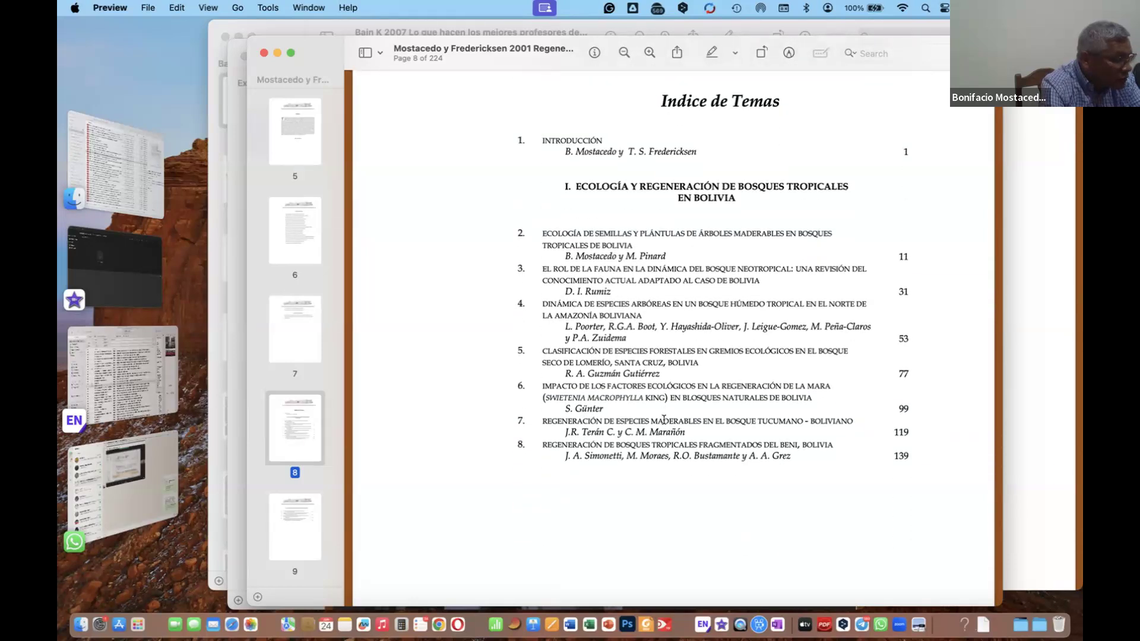
pyautogui.scroll(-1, 663, 420)
pyautogui.scroll(-2, 663, 420)
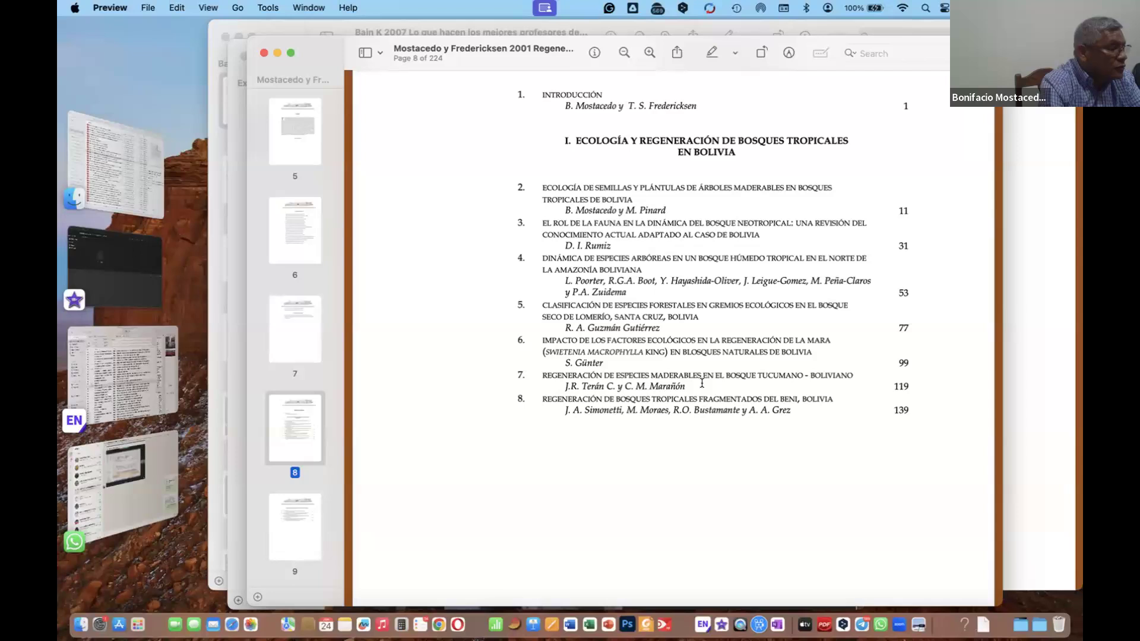
pyautogui.scroll(5, 702, 383)
pyautogui.scroll(15, 702, 383)
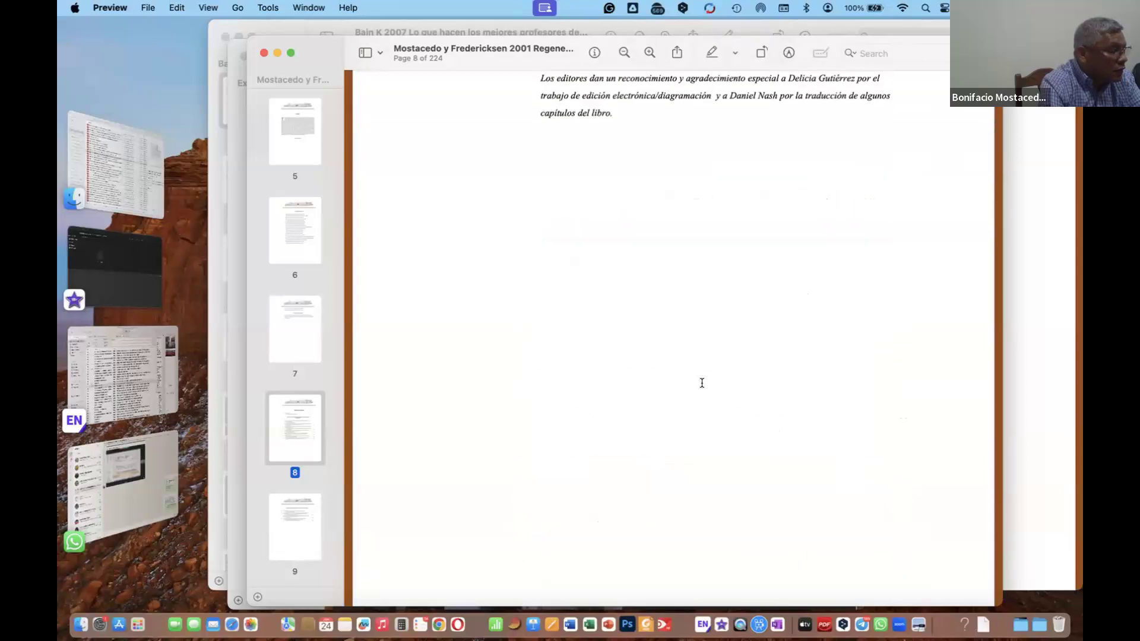
pyautogui.scroll(20, 701, 383)
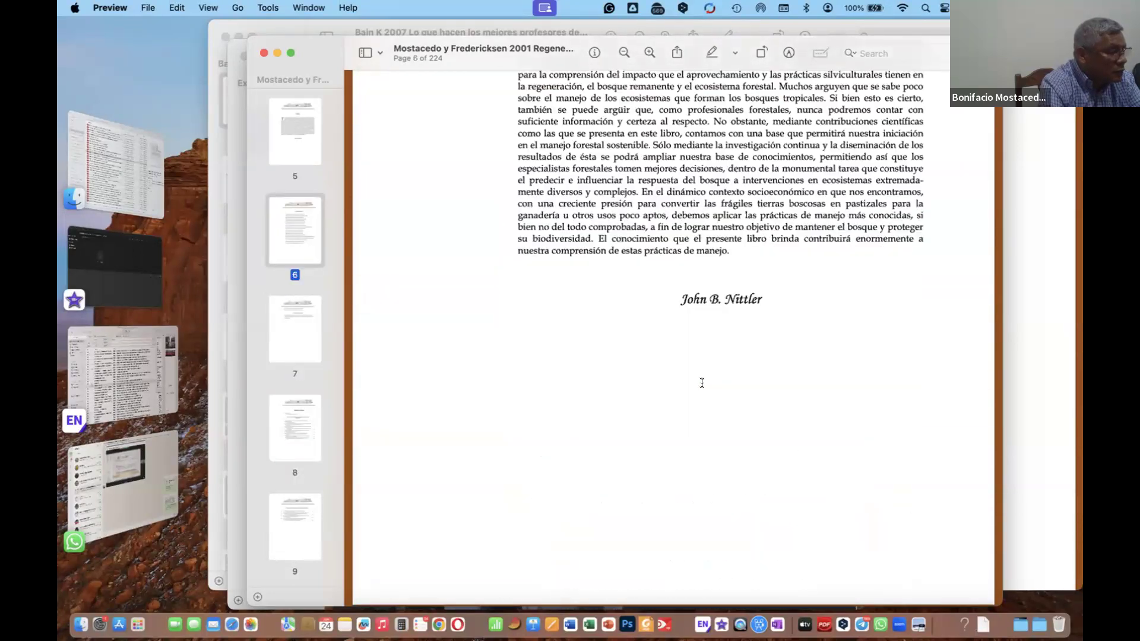
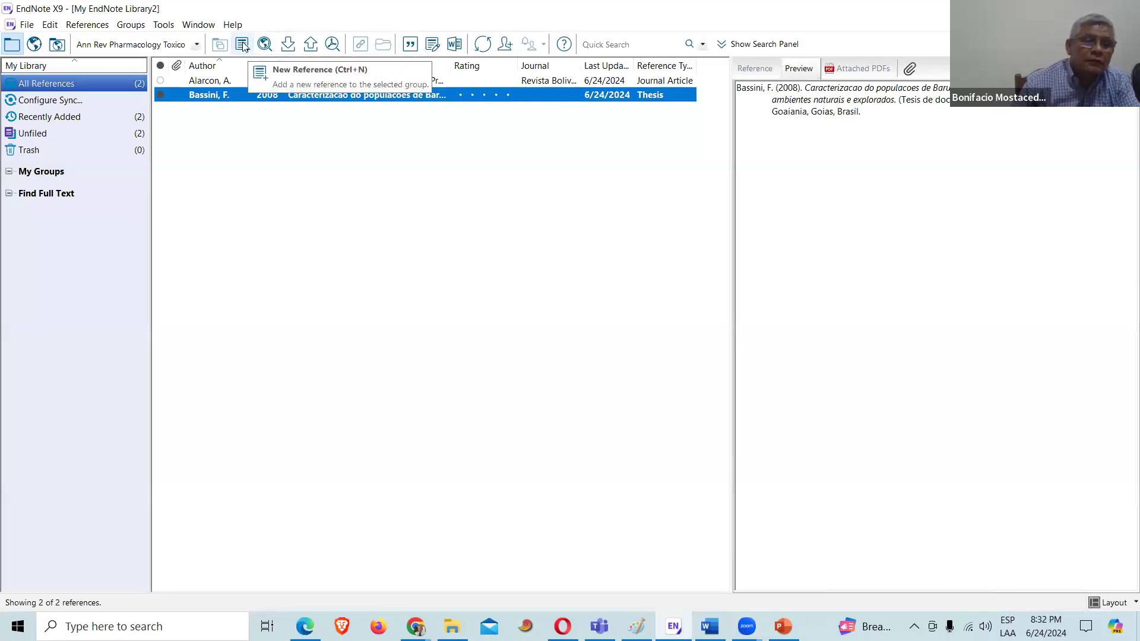
# Step: Create a new reference in the library and set its reference type to Book Section
pyautogui.click(244, 46)
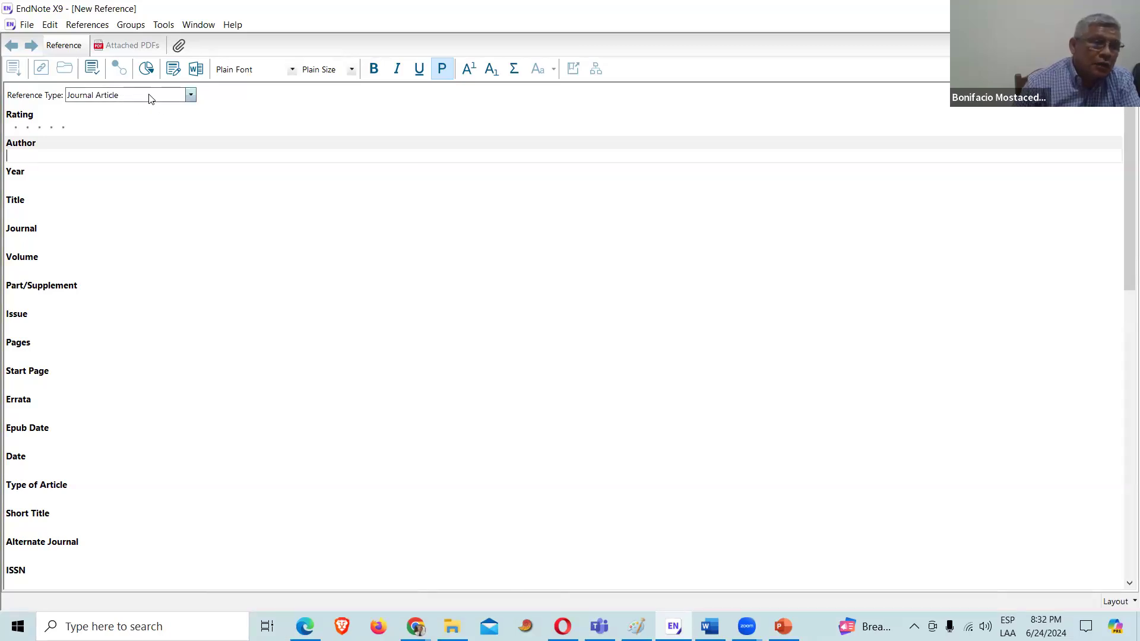
pyautogui.click(191, 96)
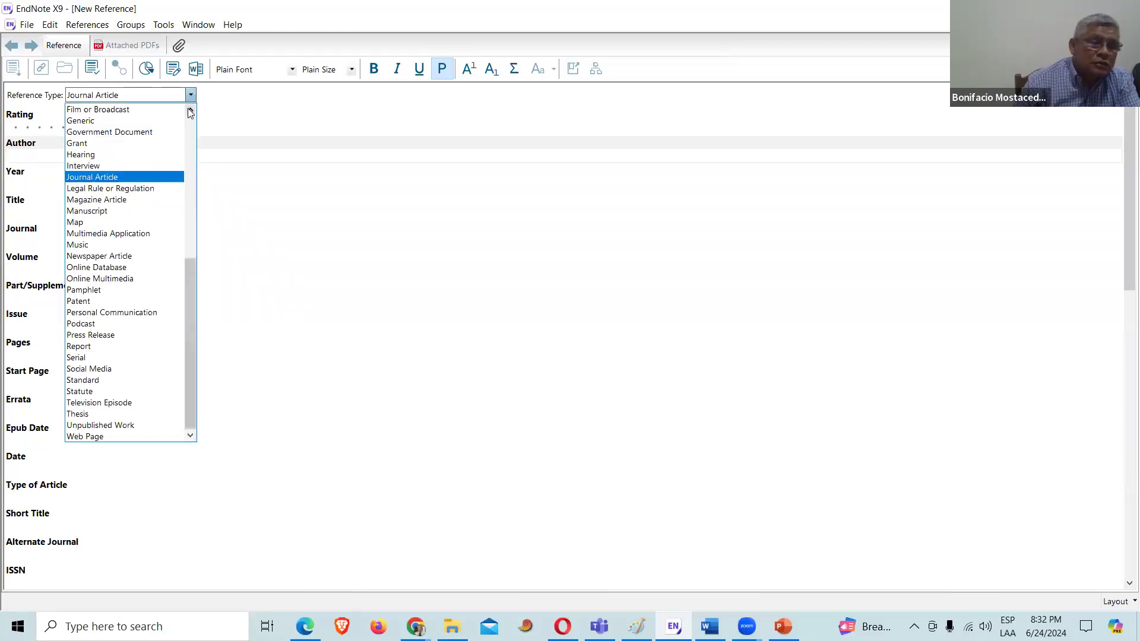
pyautogui.moveTo(190, 271); pyautogui.dragTo(190, 123)
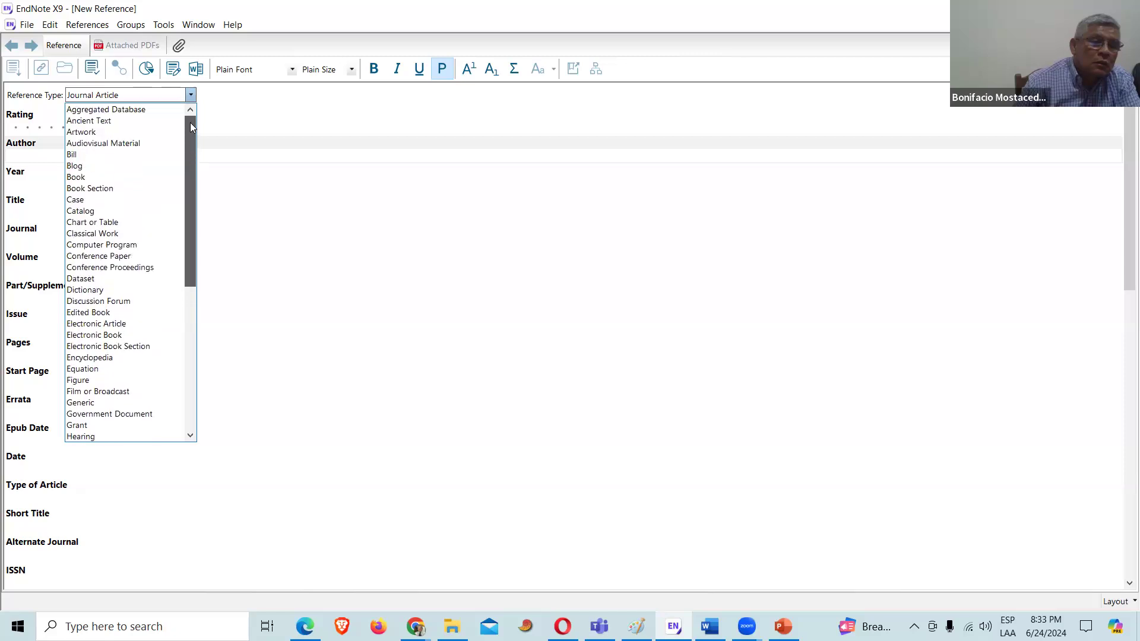
pyautogui.click(98, 190)
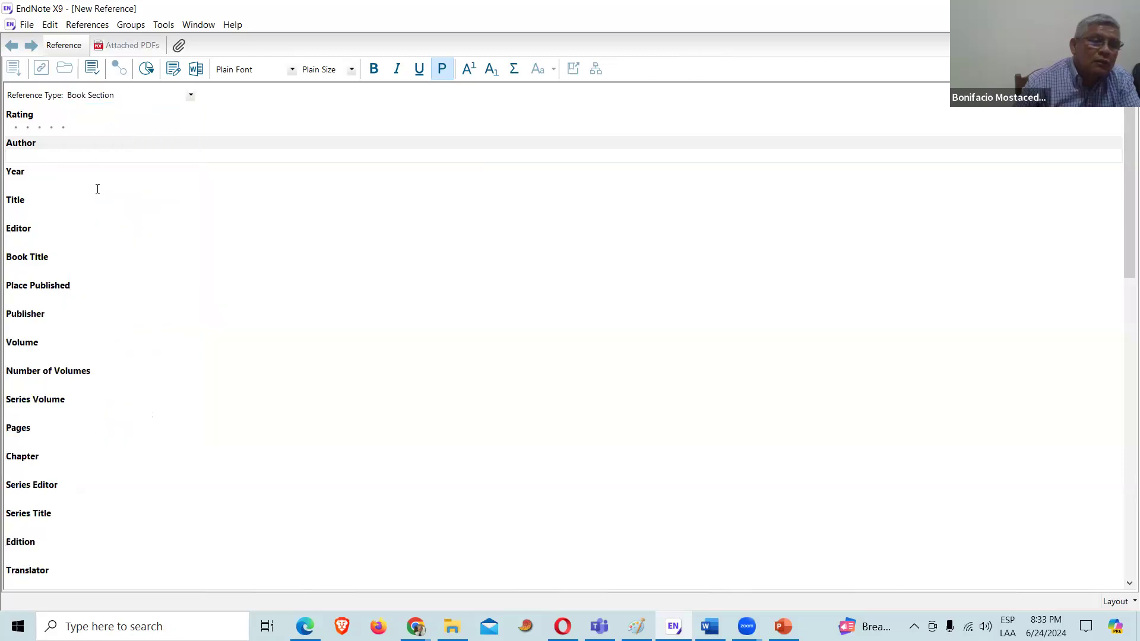
# Step: Enter the chapter's first author in the Author field, surname first and followed by the initials
pyautogui.click(63, 153)
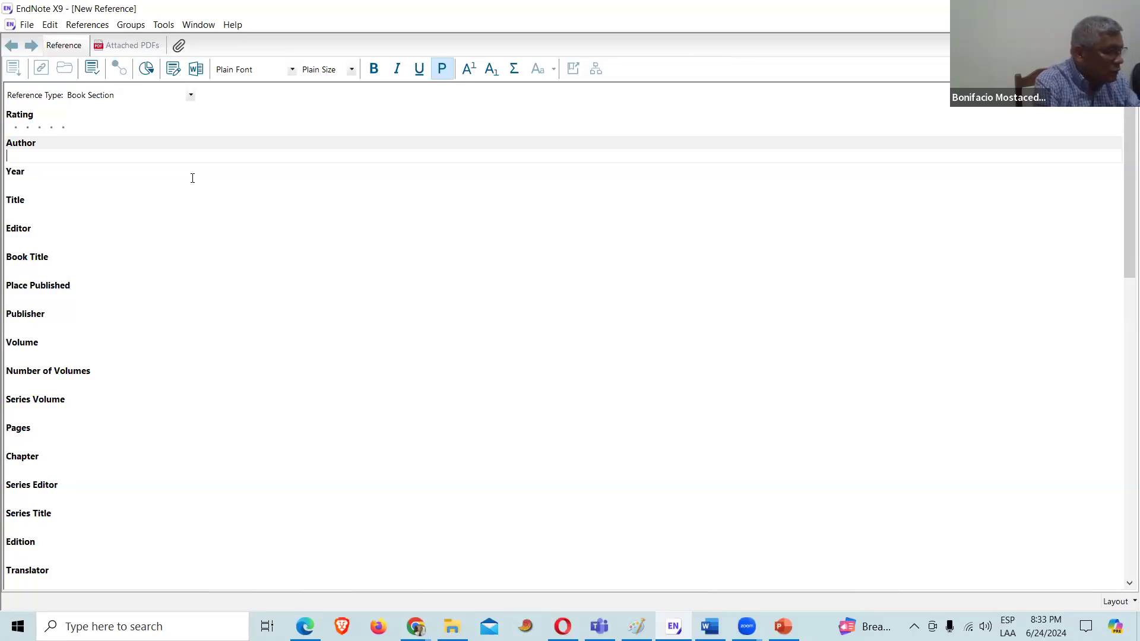
pyautogui.write('Teran')
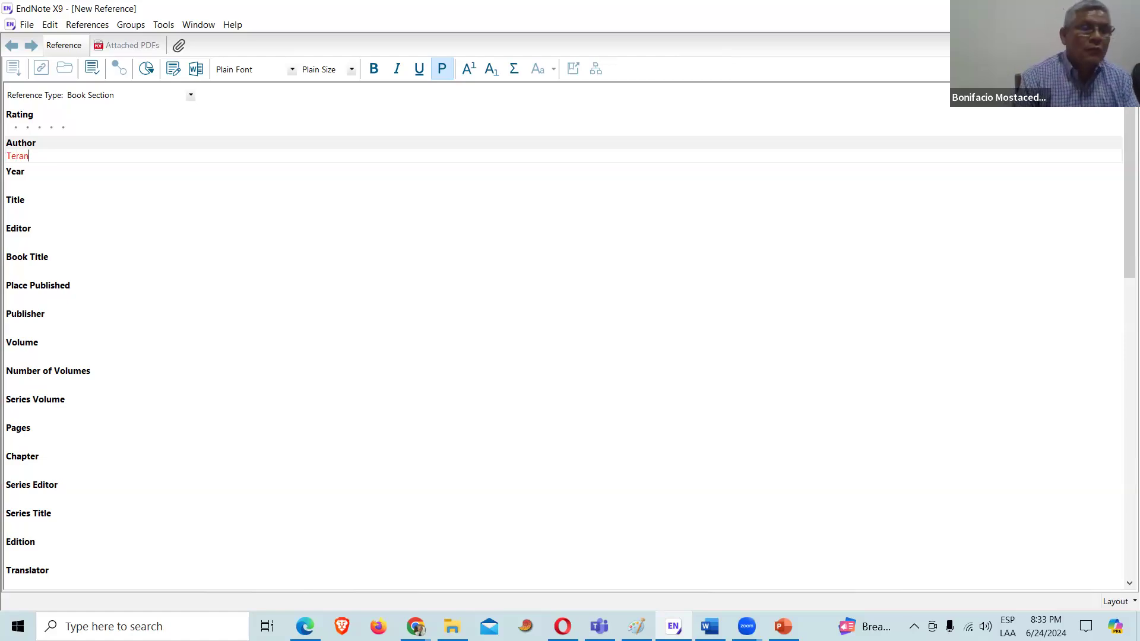
pyautogui.write(', ')
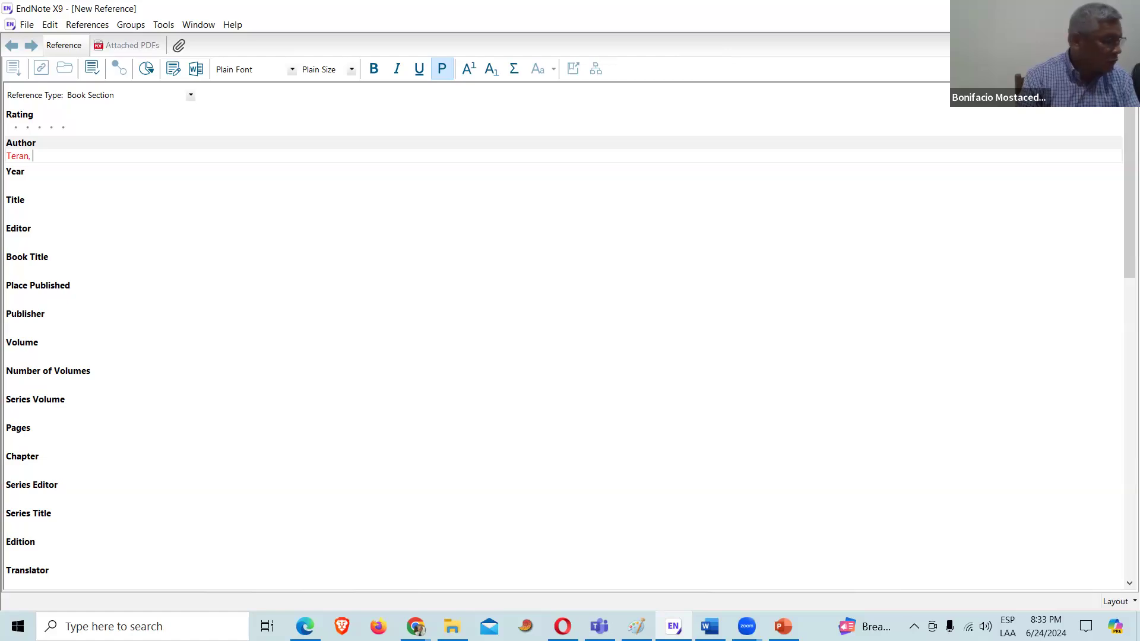
pyautogui.write('J. R.')
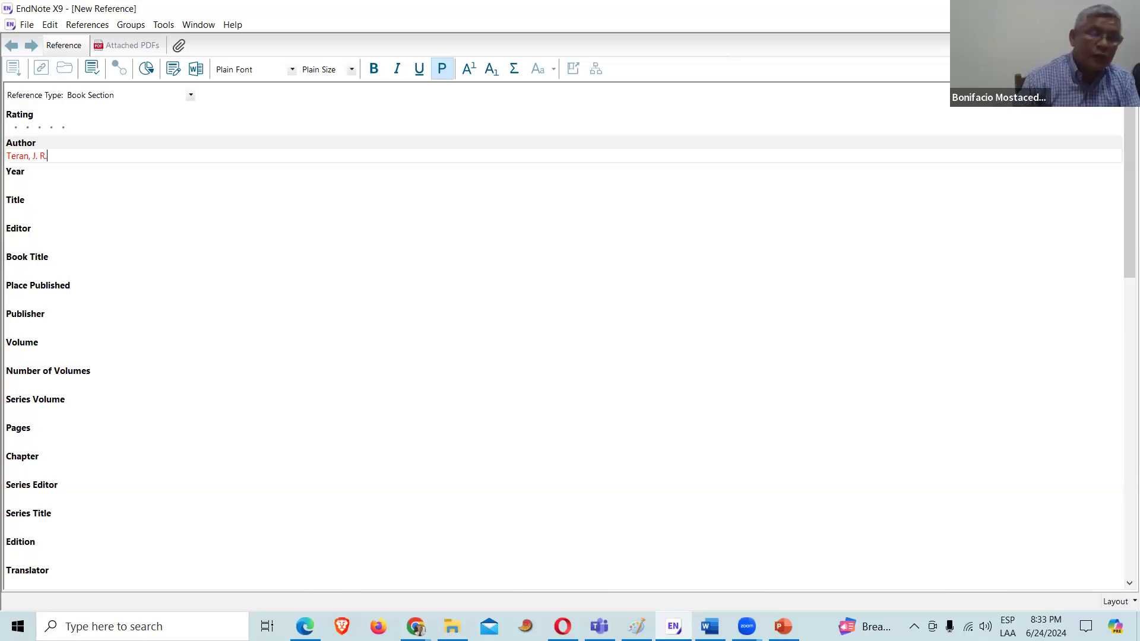
pyautogui.press('Return')
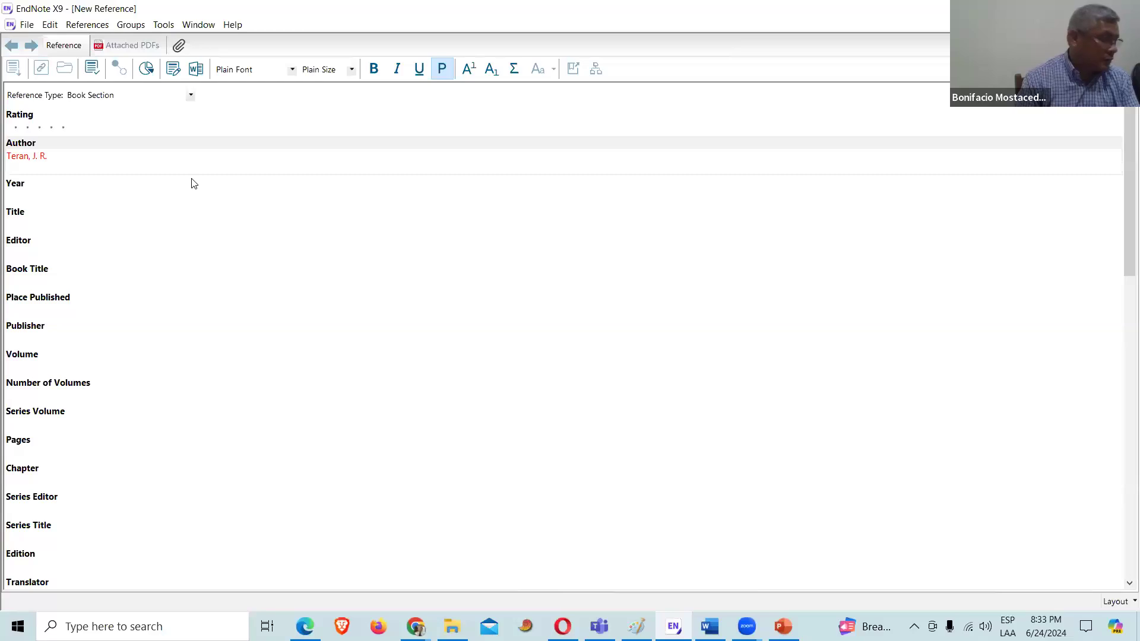
# Step: Add the chapter's second author on a separate line, spelling the surname with "ñ" and adding the initials after a comma
pyautogui.write('Ma')
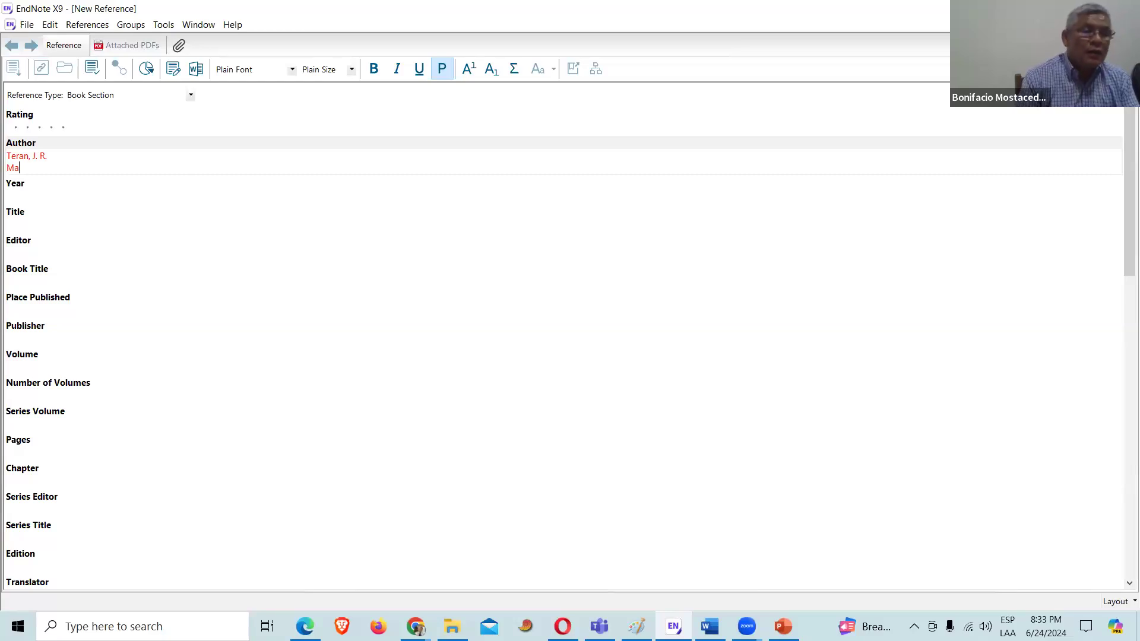
pyautogui.write('ranon')
pyautogui.press('BackSpace')
pyautogui.press('BackSpace')
pyautogui.press('BackSpace')
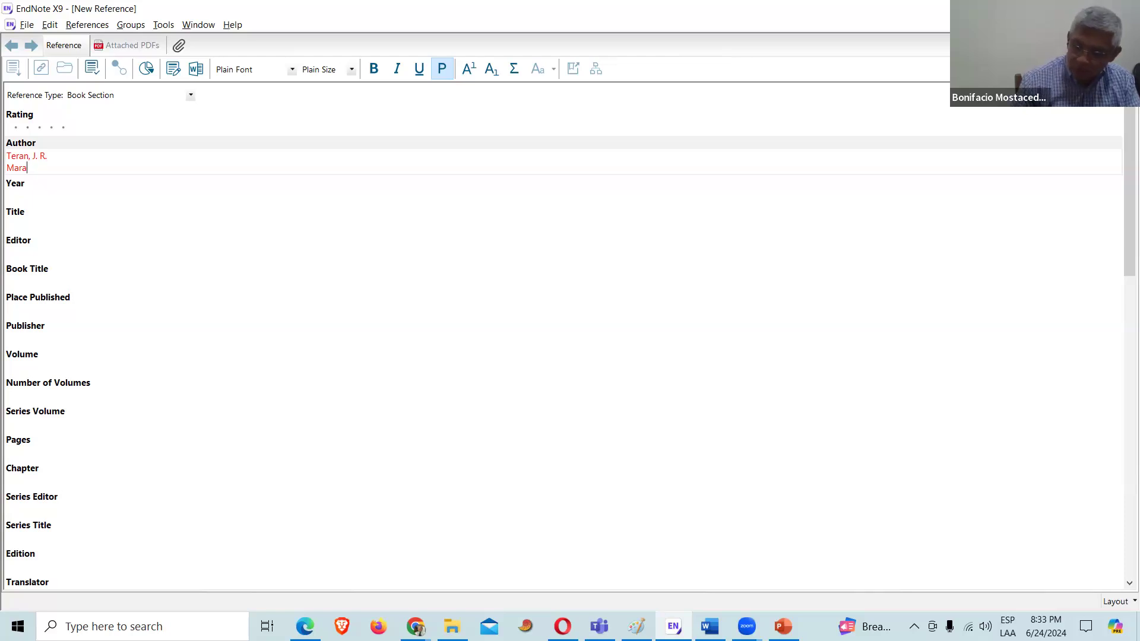
pyautogui.write('ñon, ')
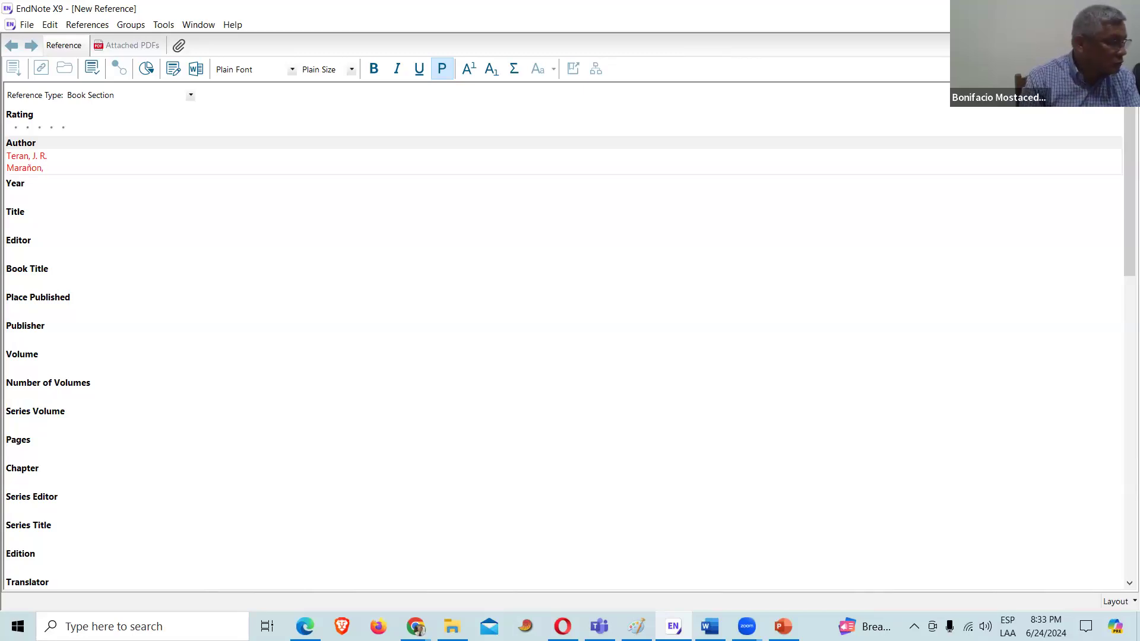
pyautogui.write('C.')
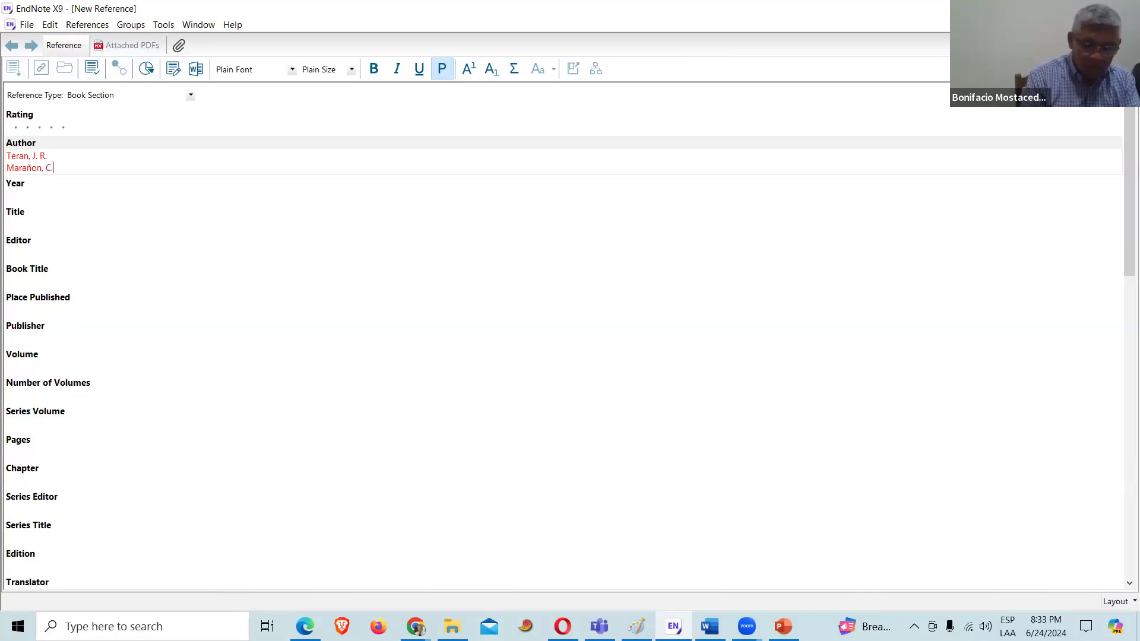
pyautogui.write(' M.')
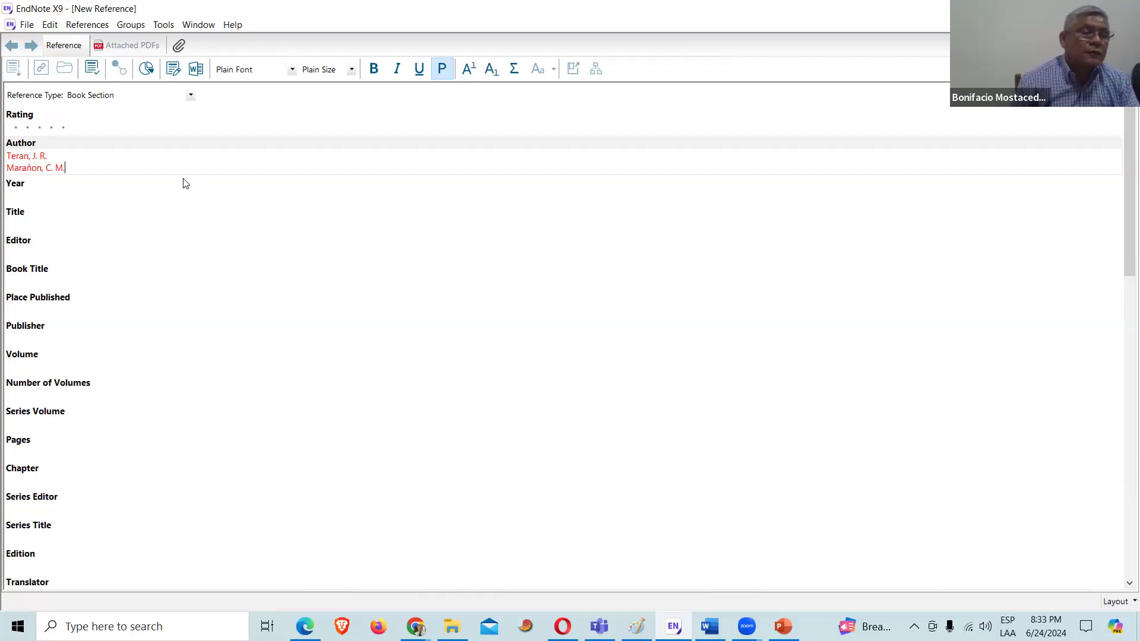
pyautogui.click(30, 158)
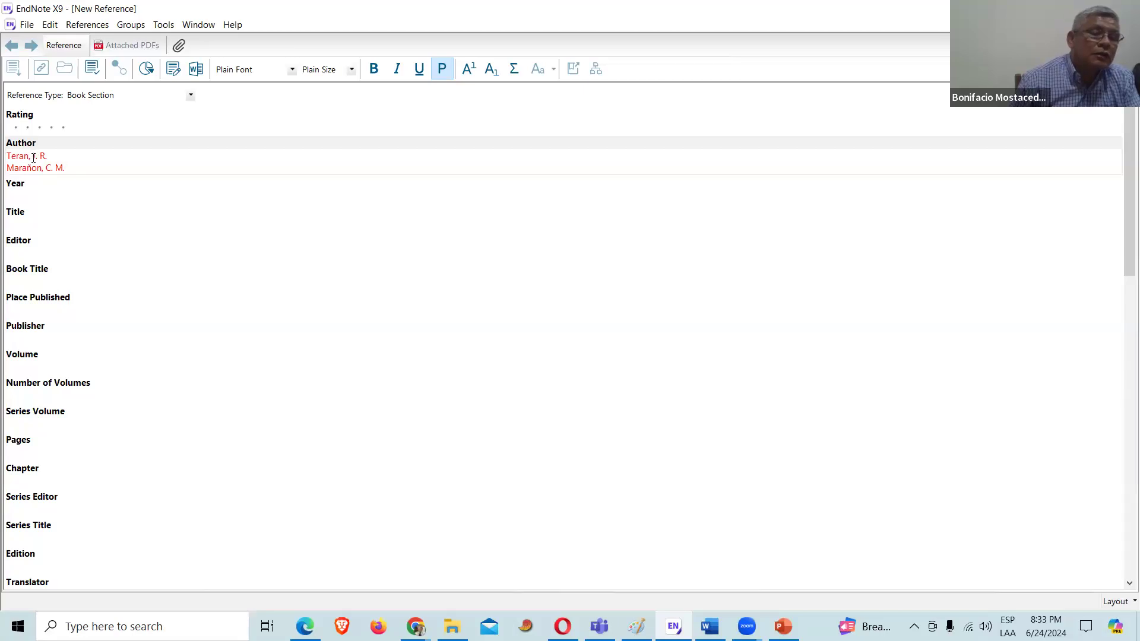
# Step: Set the reference's year to 2001 and its title to "Regeneracion de especies maderables en el bosque Tucumano-Boliviano"
pyautogui.click(36, 196)
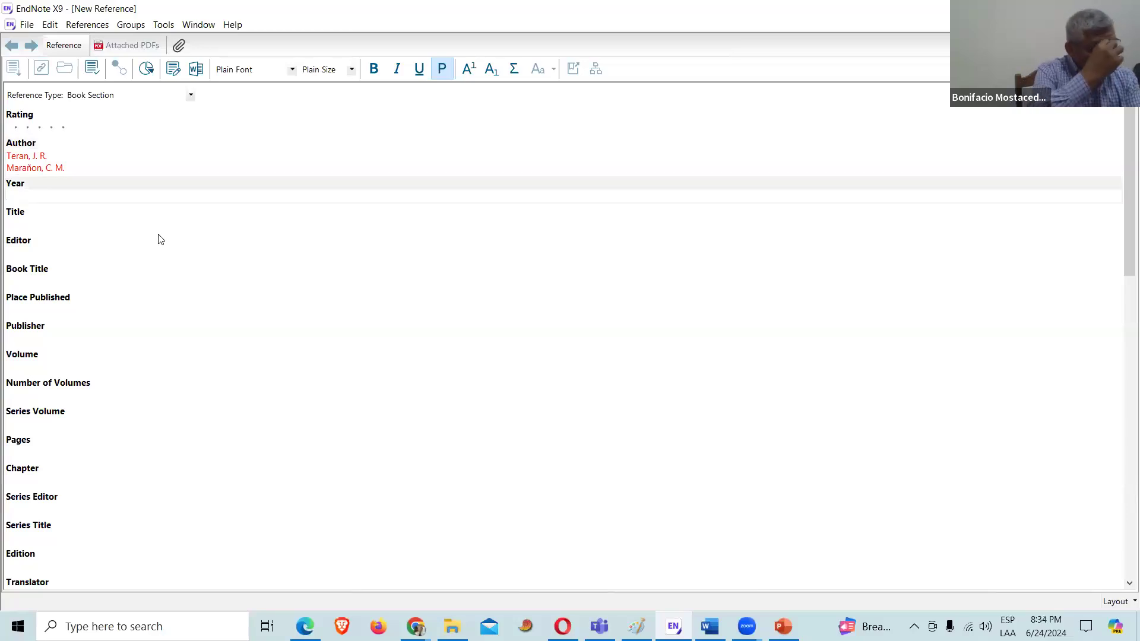
pyautogui.write('2001')
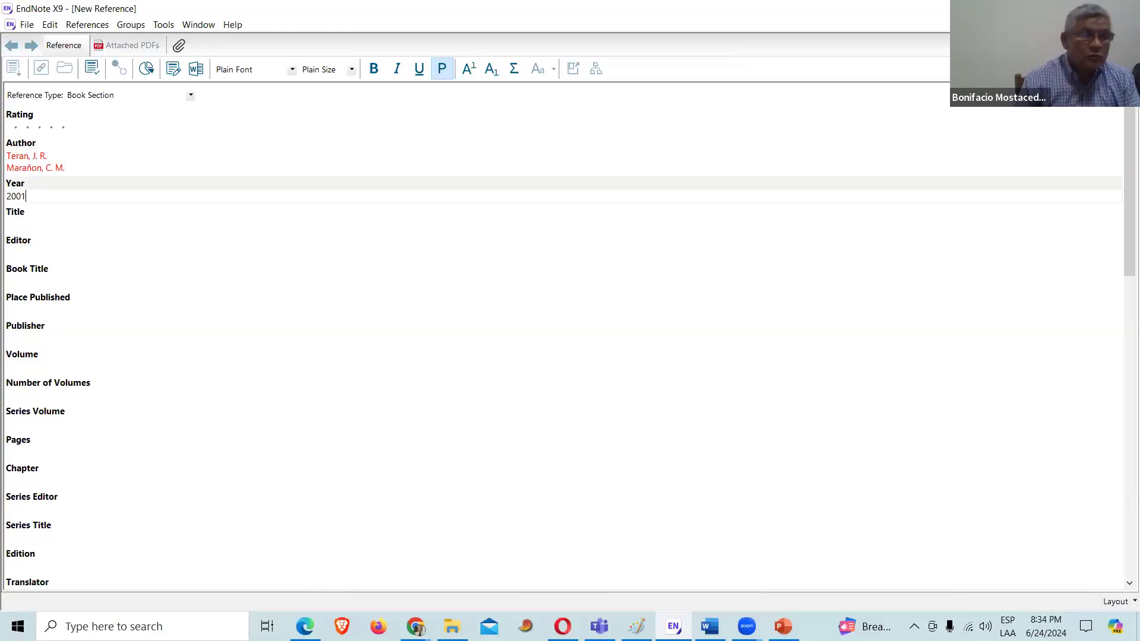
pyautogui.click(26, 223)
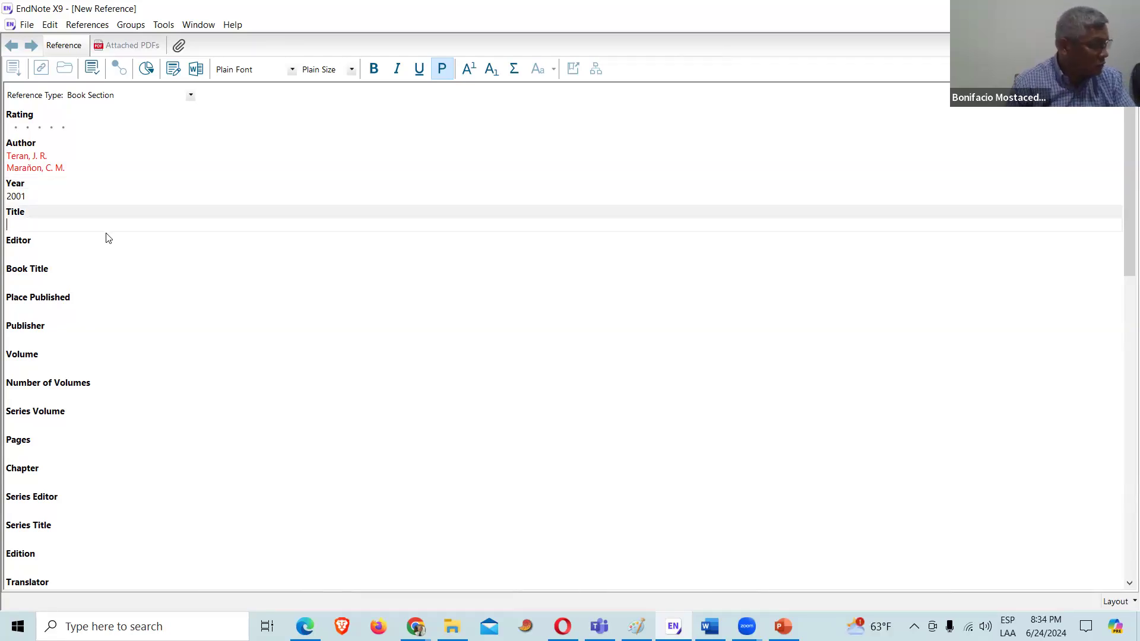
pyautogui.write('Rege')
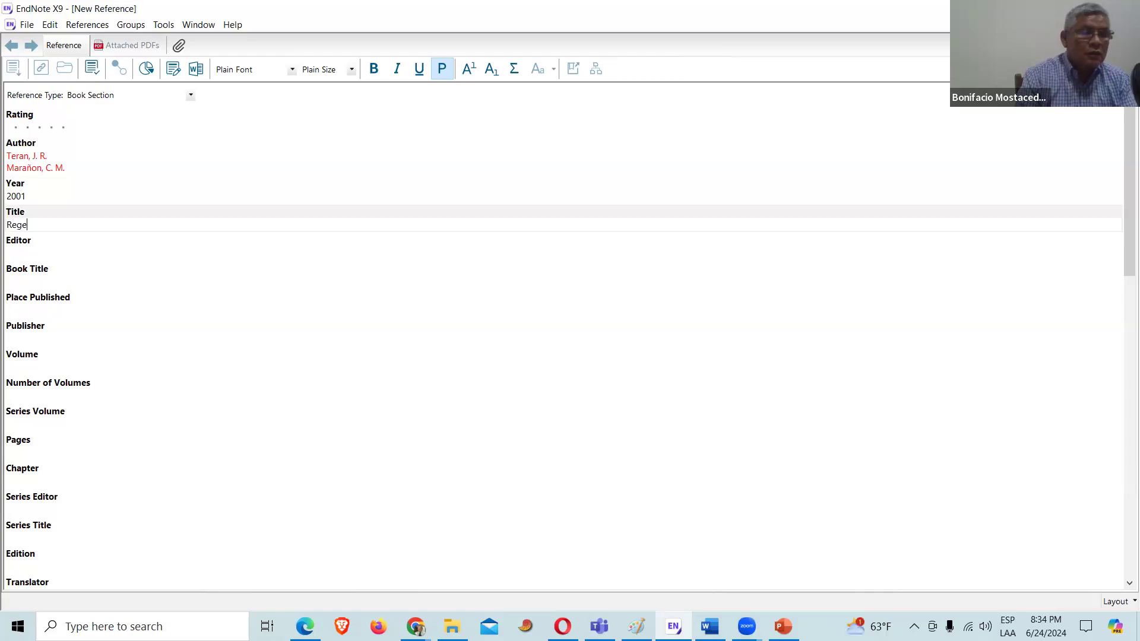
pyautogui.write('neracion ')
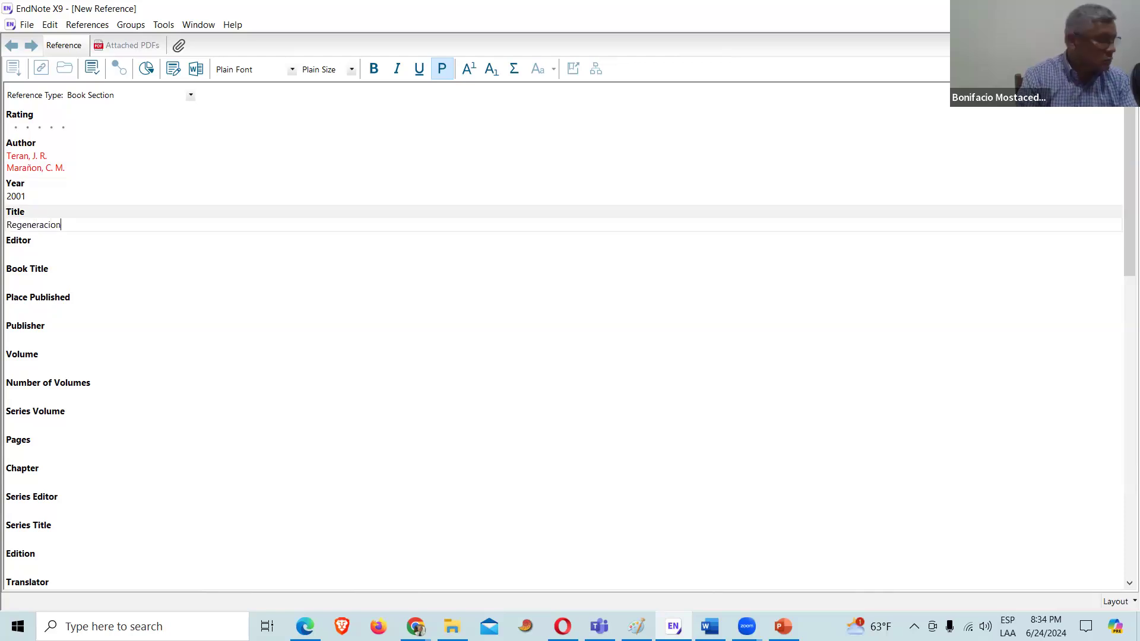
pyautogui.write('d')
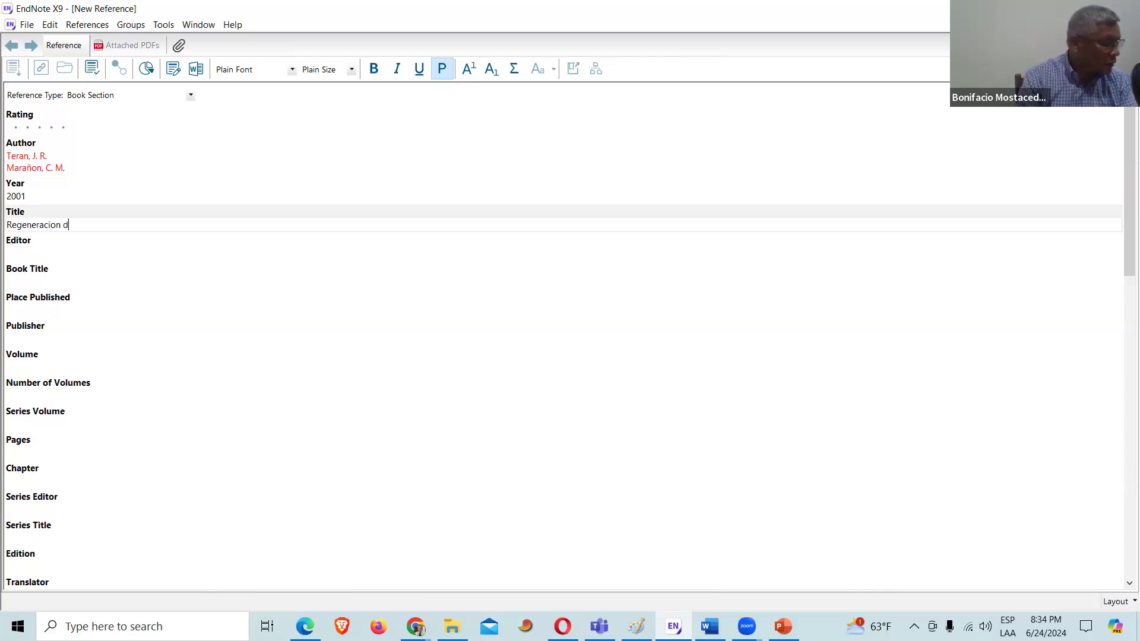
pyautogui.write('e especies mad')
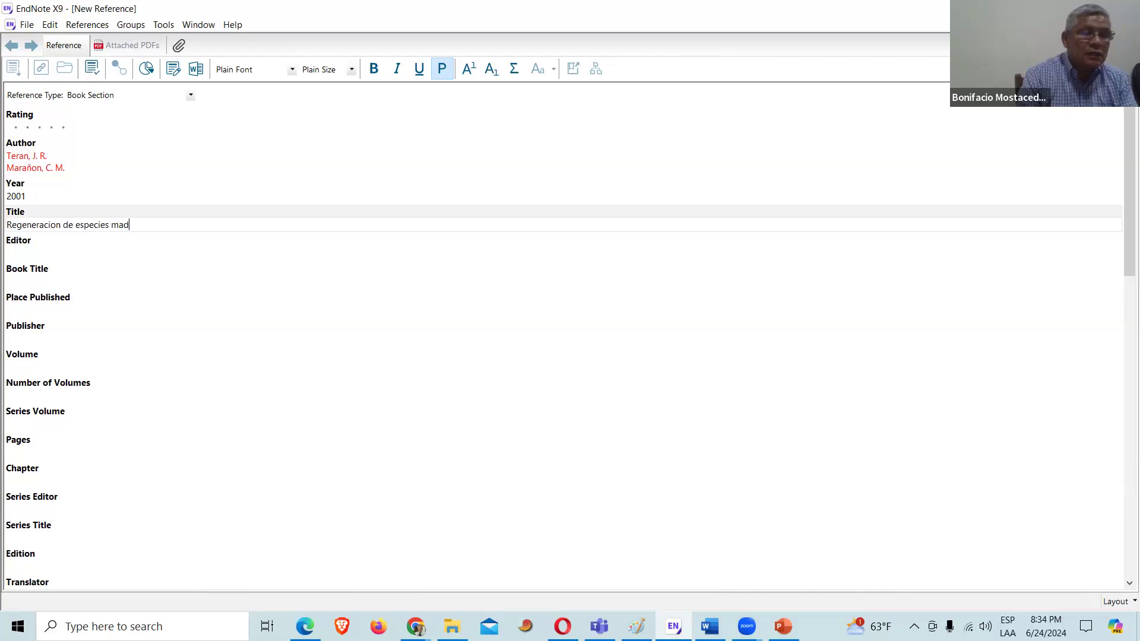
pyautogui.write('erables en el bos')
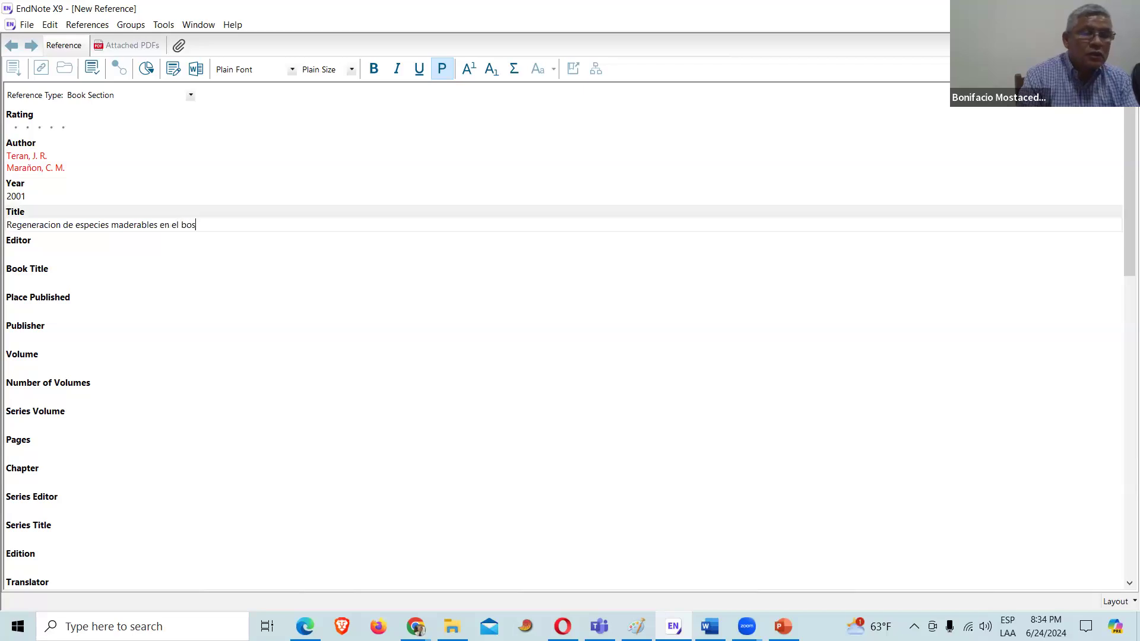
pyautogui.write('que tropic')
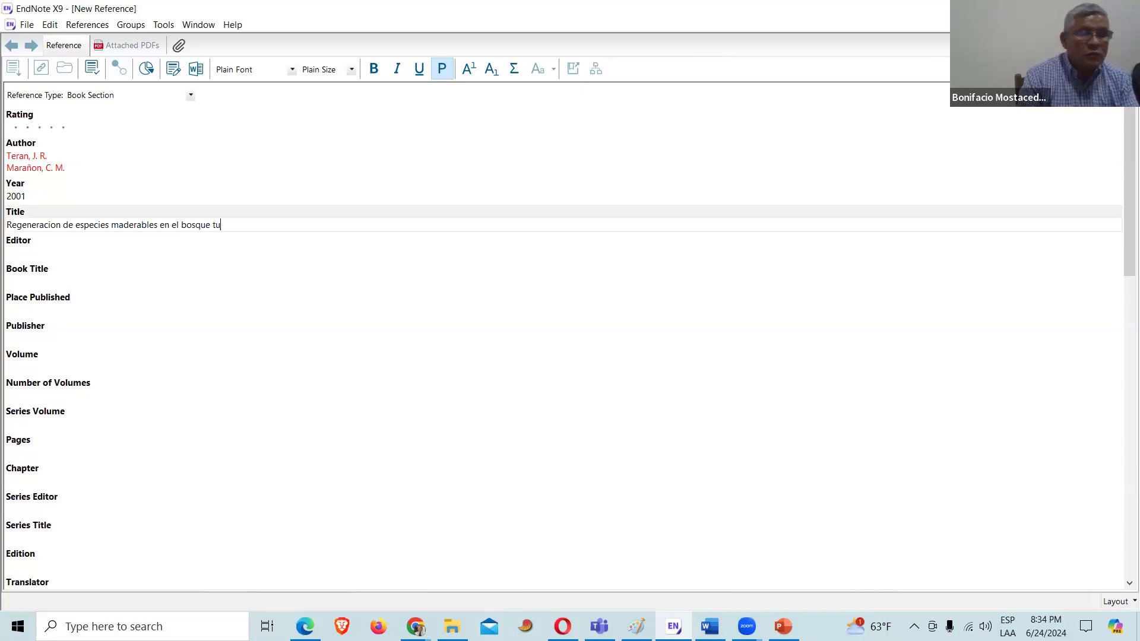
pyautogui.press('BackSpace')
pyautogui.press('BackSpace')
pyautogui.press('BackSpace')
pyautogui.press('BackSpace')
pyautogui.press('BackSpace')
pyautogui.press('BackSpace')
pyautogui.write('Tucumano')
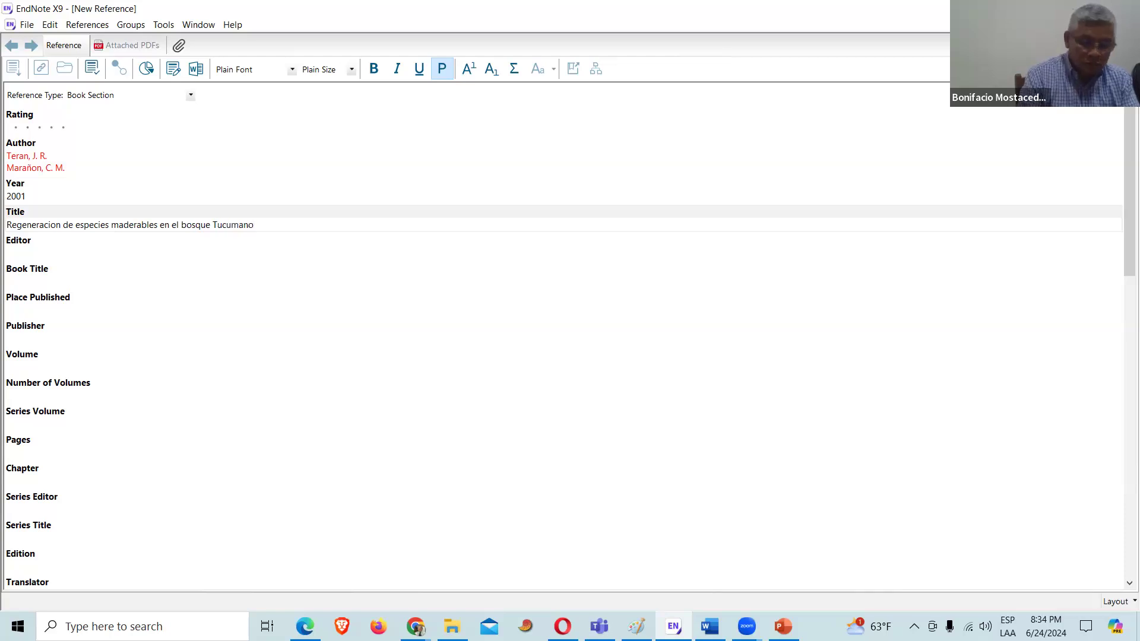
pyautogui.write("'Bol")
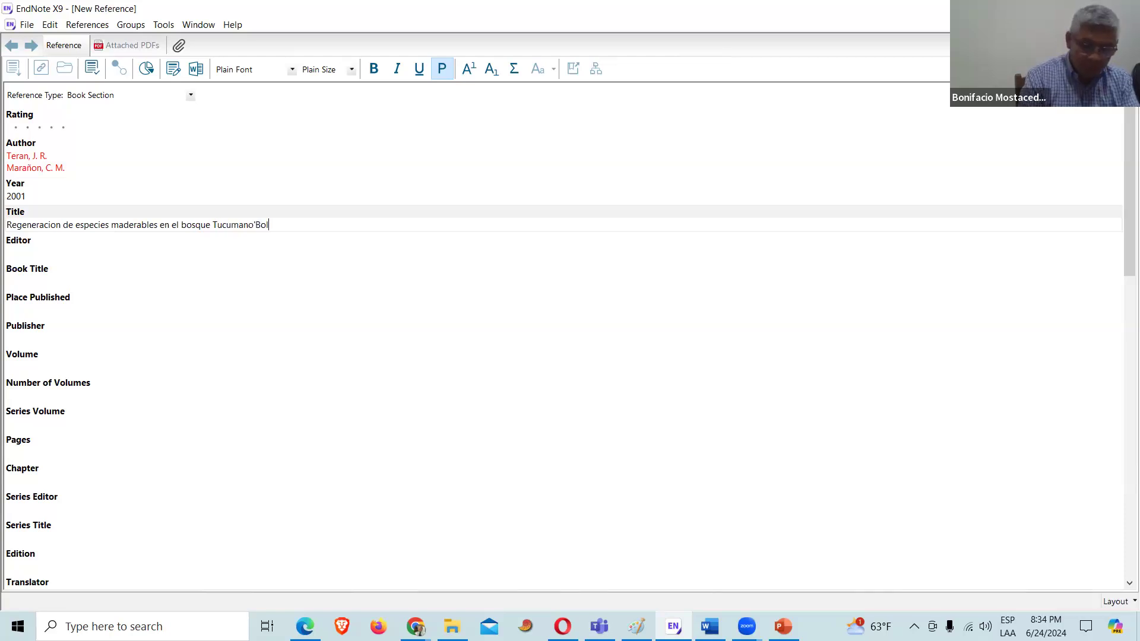
pyautogui.write('iviano')
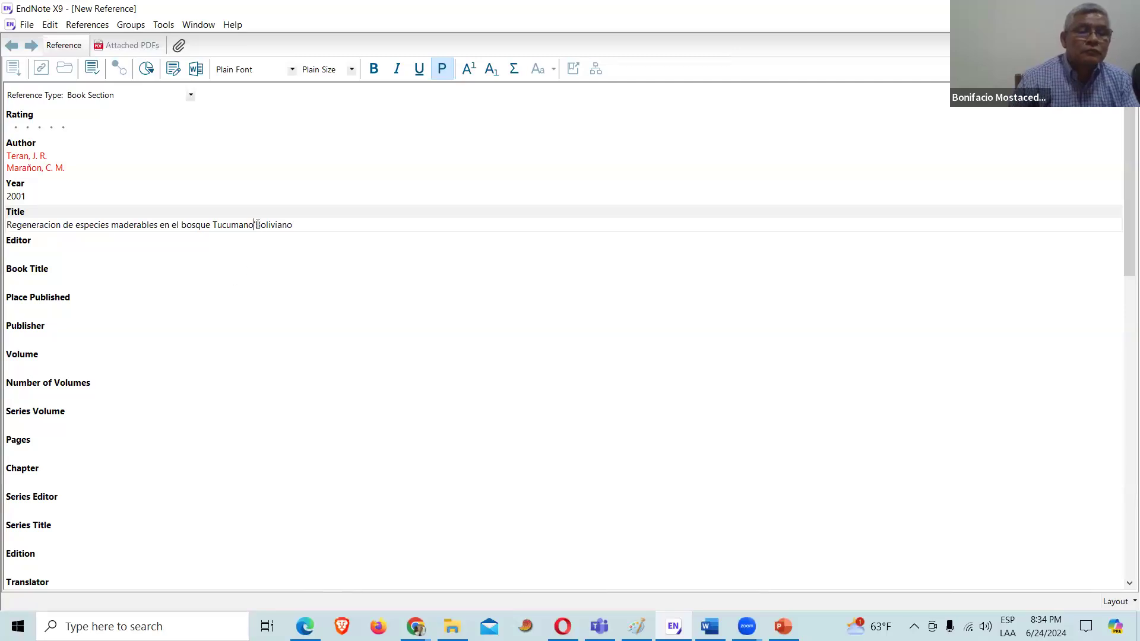
pyautogui.press('BackSpace')
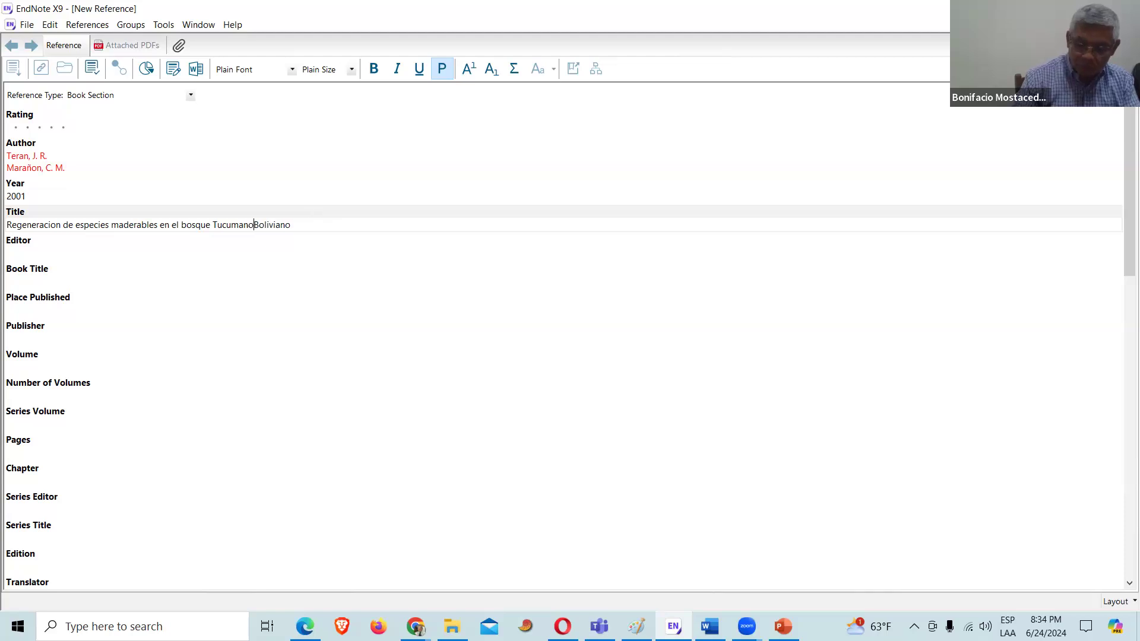
pyautogui.write('-')
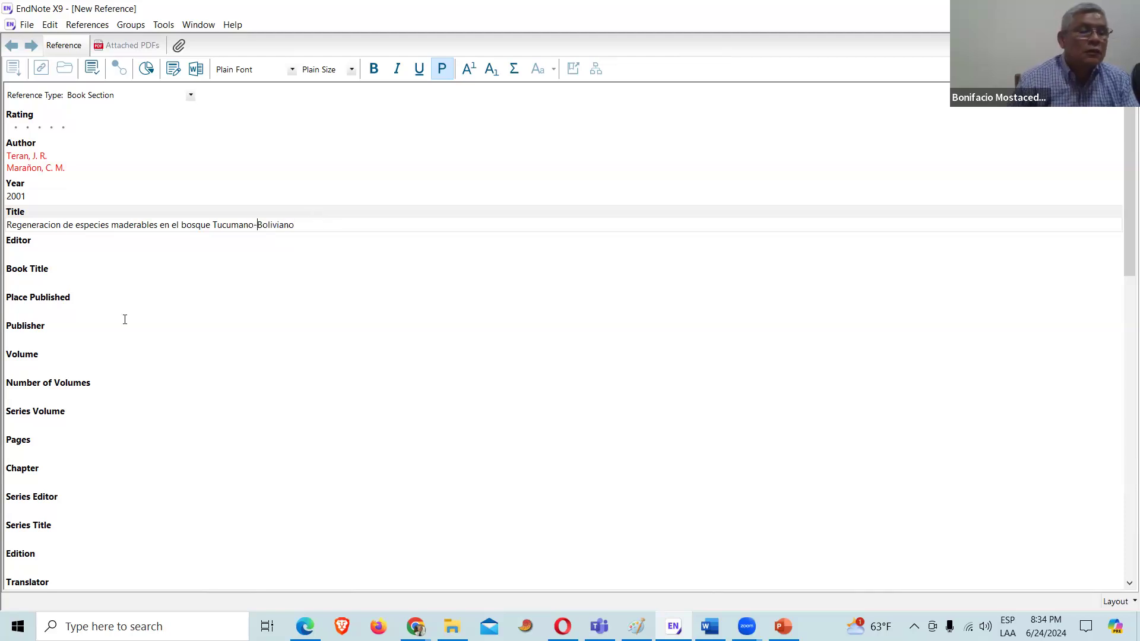
# Step: Enter the book's two editors on separate lines of the Editor field, each surname first and followed by the initials
pyautogui.click(28, 253)
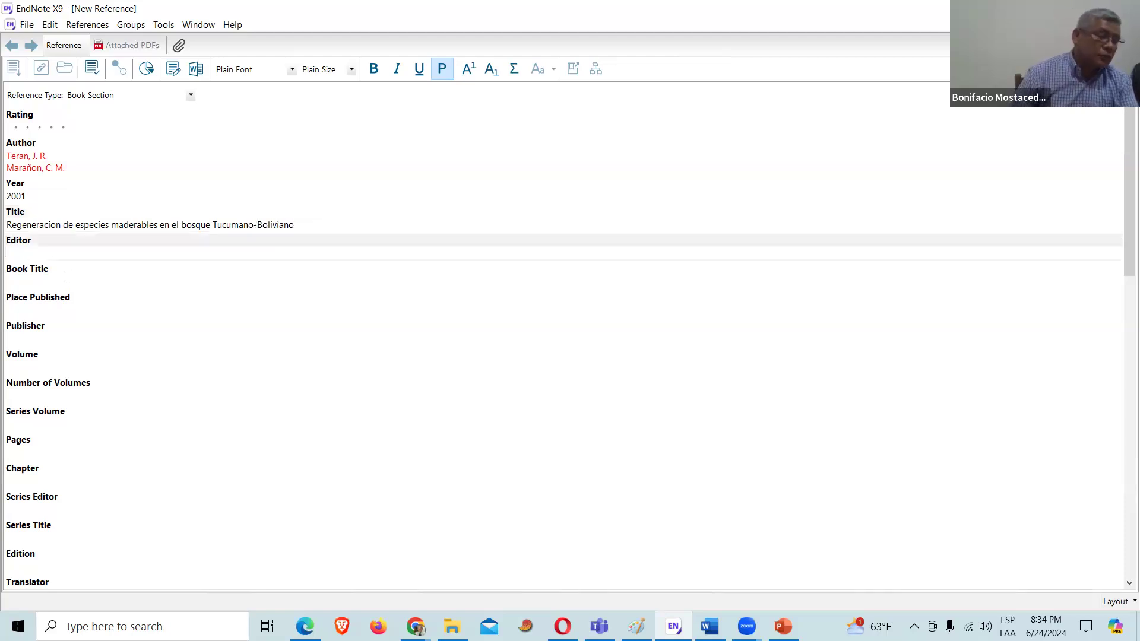
pyautogui.write('M')
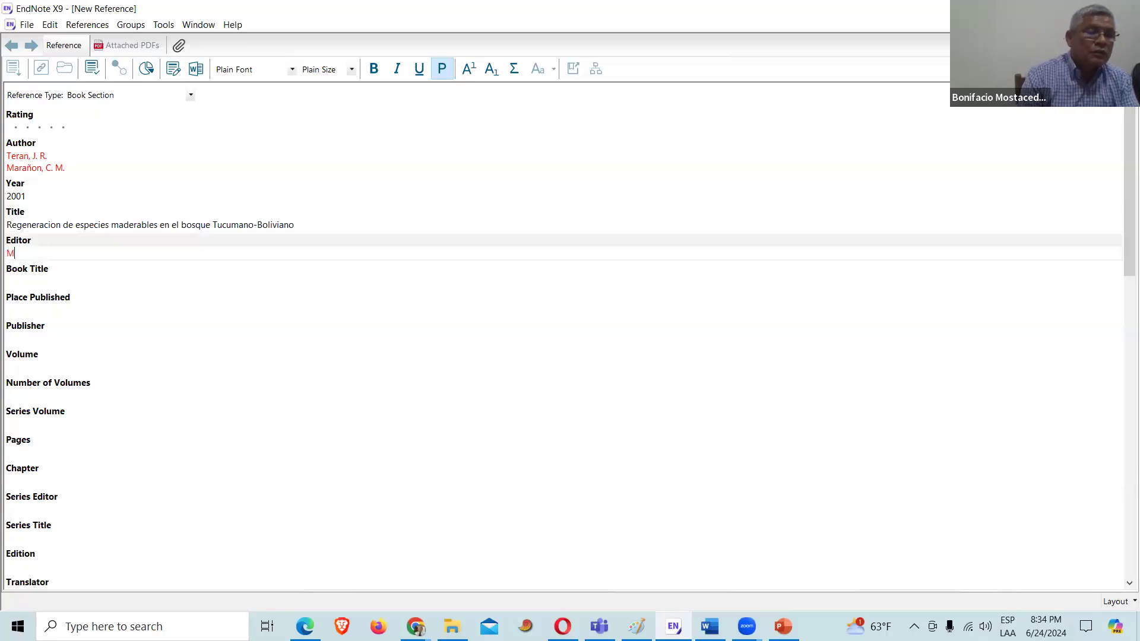
pyautogui.write('ostacedocedo, B')
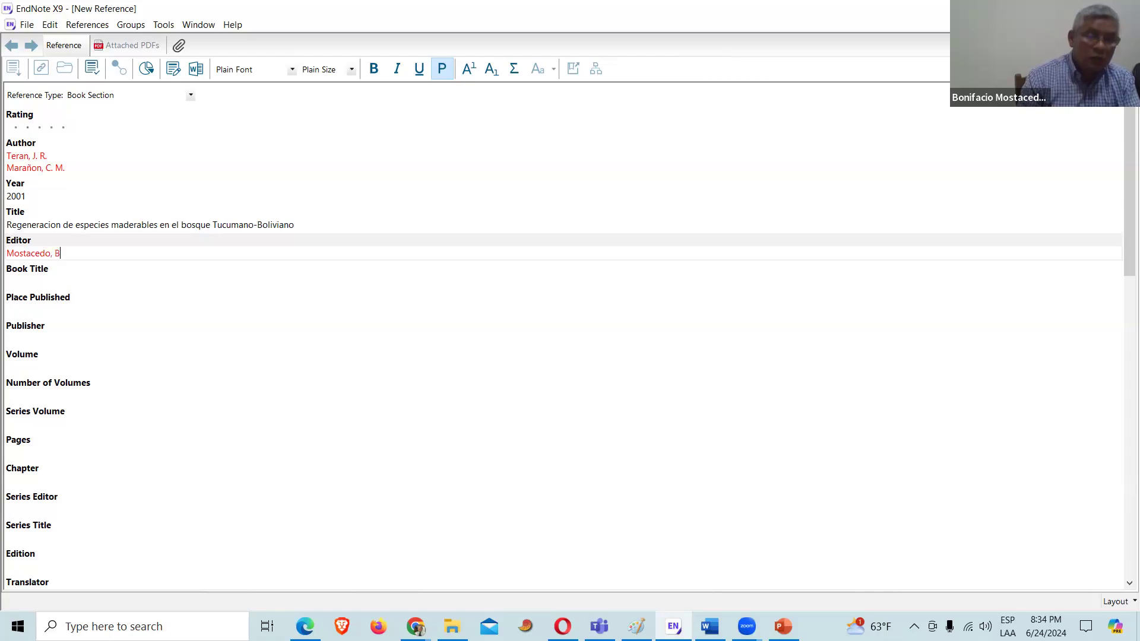
pyautogui.write('.')
pyautogui.press('Return')
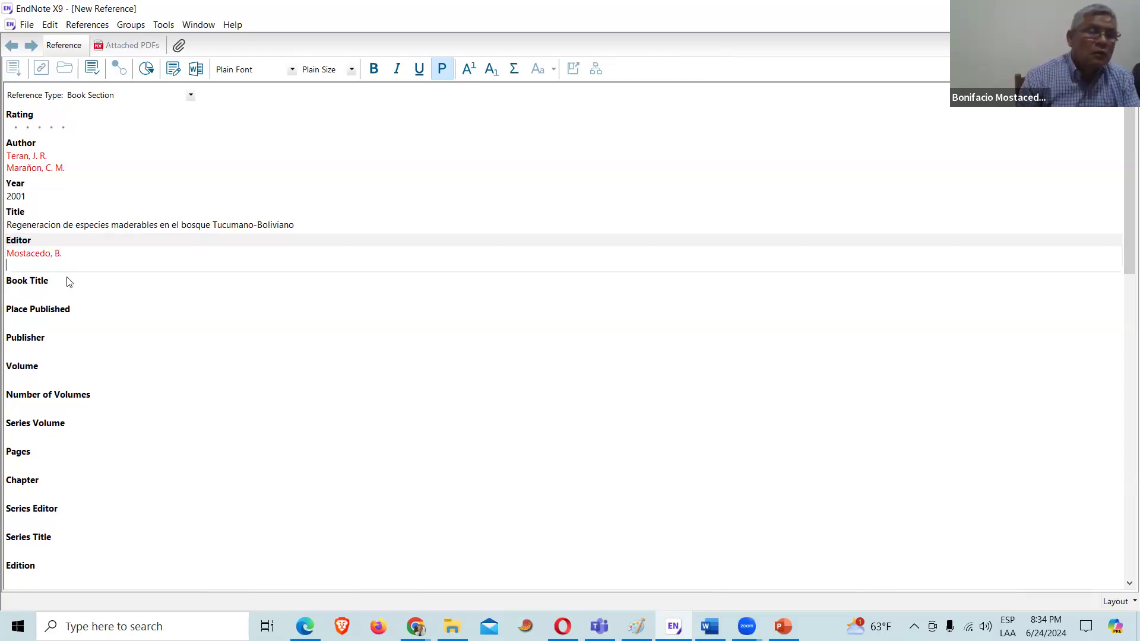
pyautogui.write('Freder')
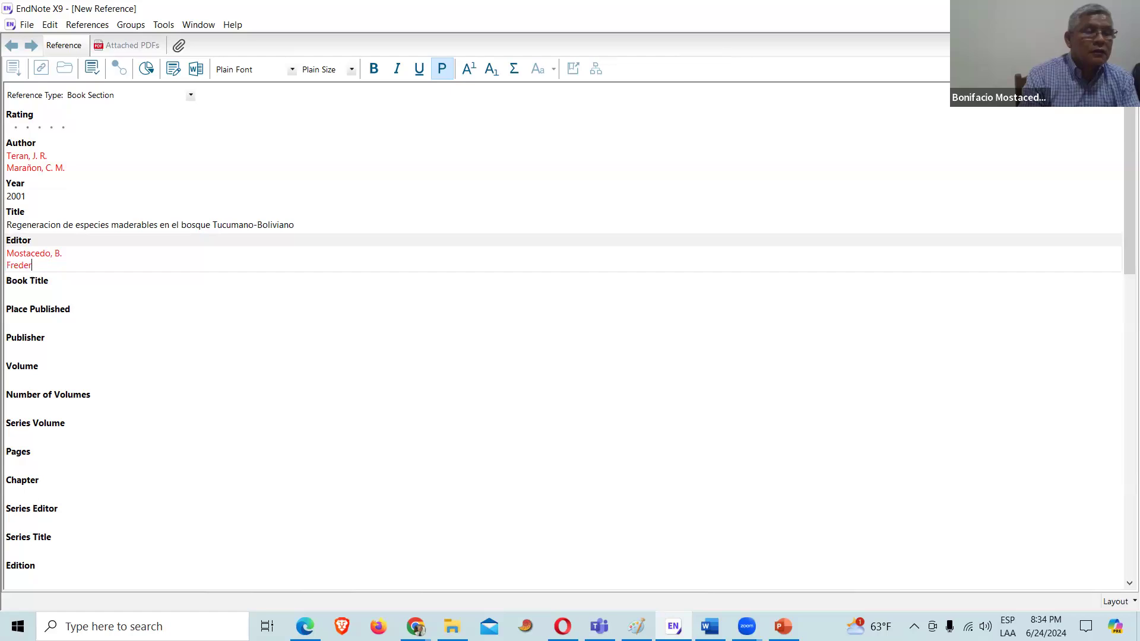
pyautogui.write('icksen')
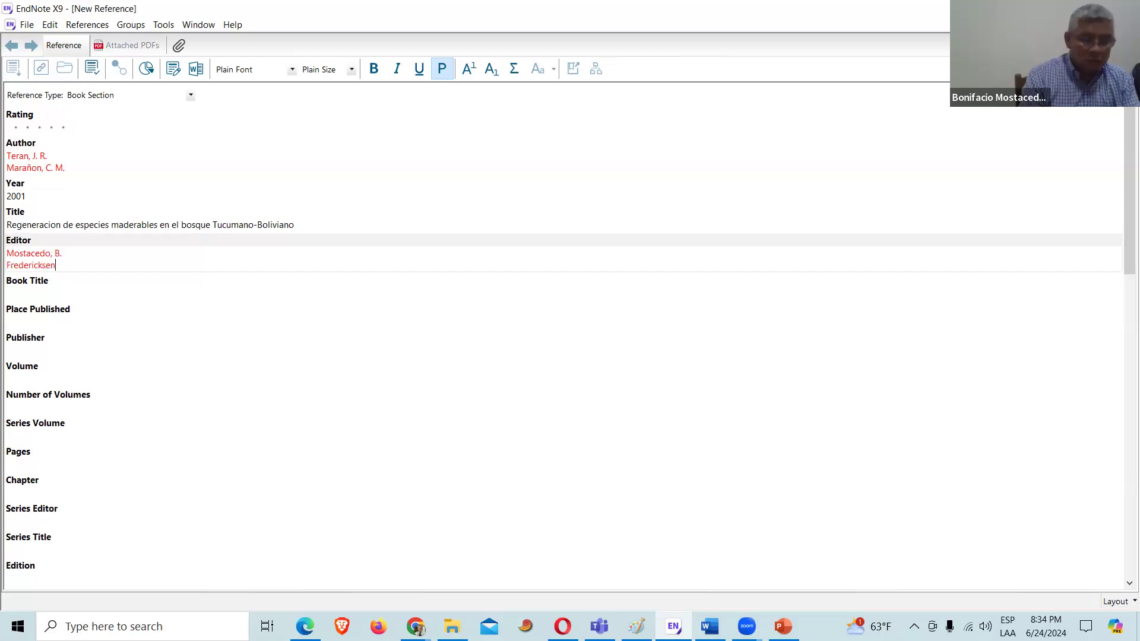
pyautogui.write(', T. S.')
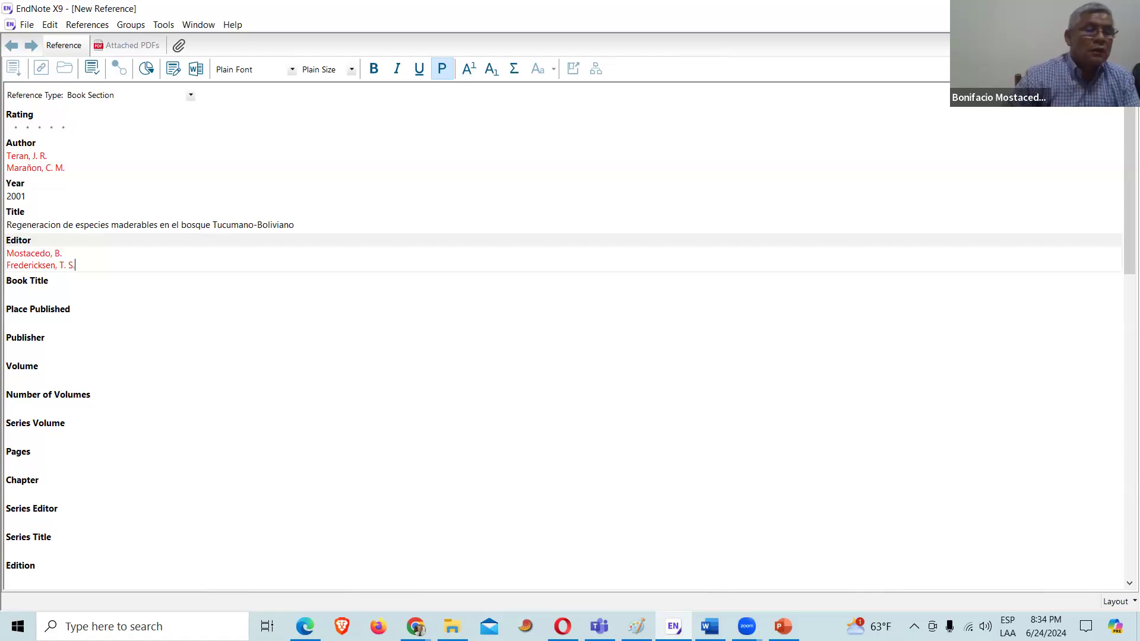
# Step: Set the book title to "Regeneracion y Silvicultura de Bosques Tropicales en Bolivia"
pyautogui.click(52, 289)
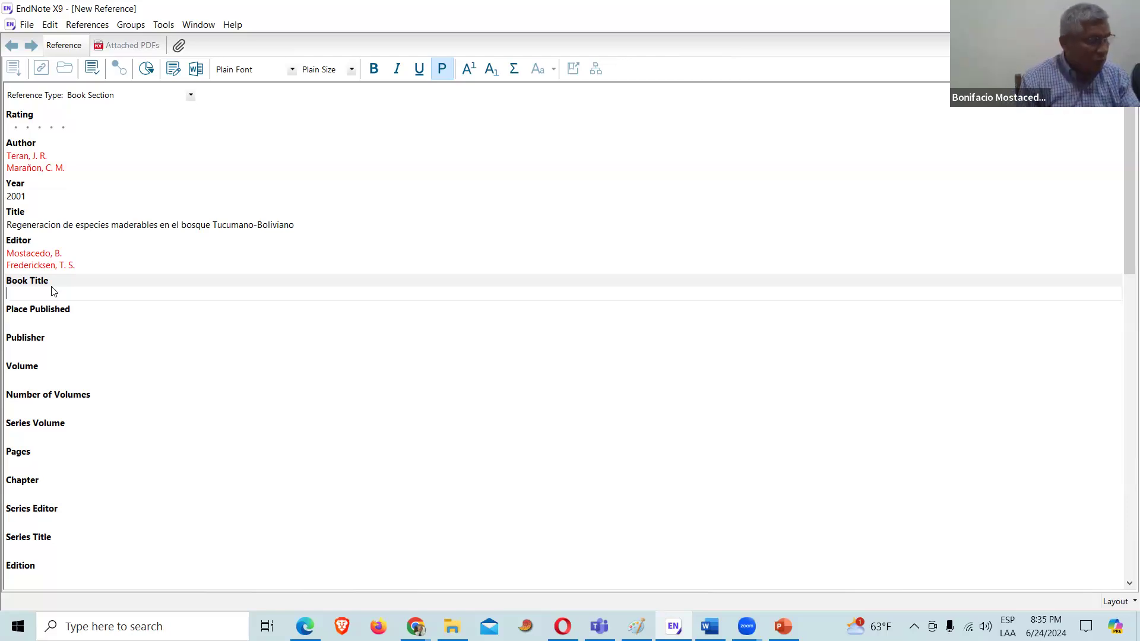
pyautogui.write('Regeneracion y')
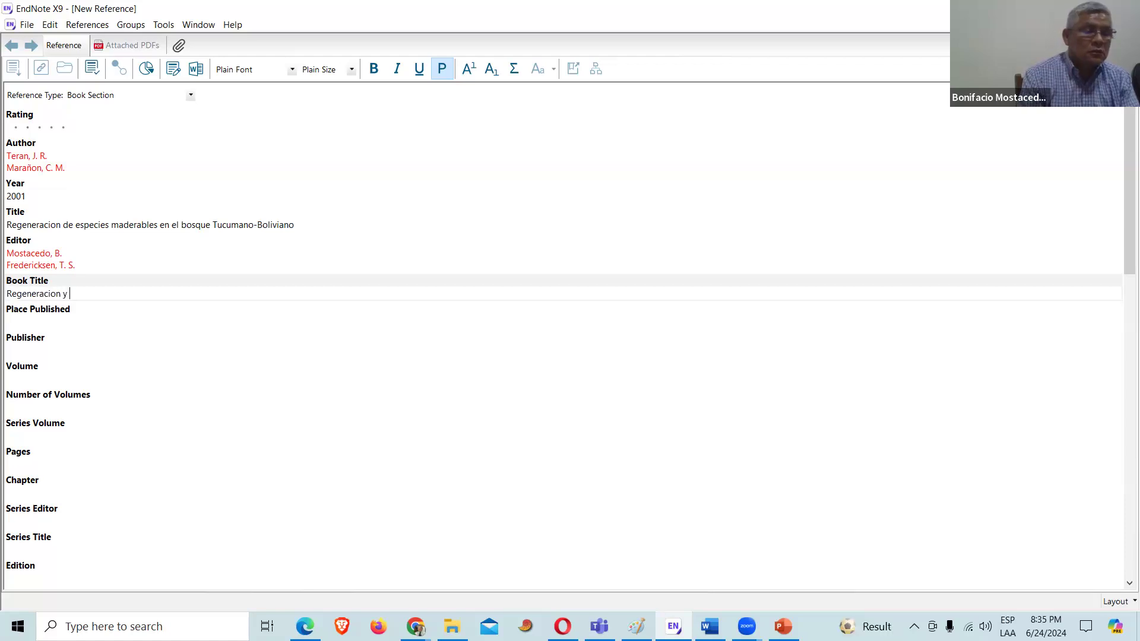
pyautogui.write(' Silvicultura de Bosques ')
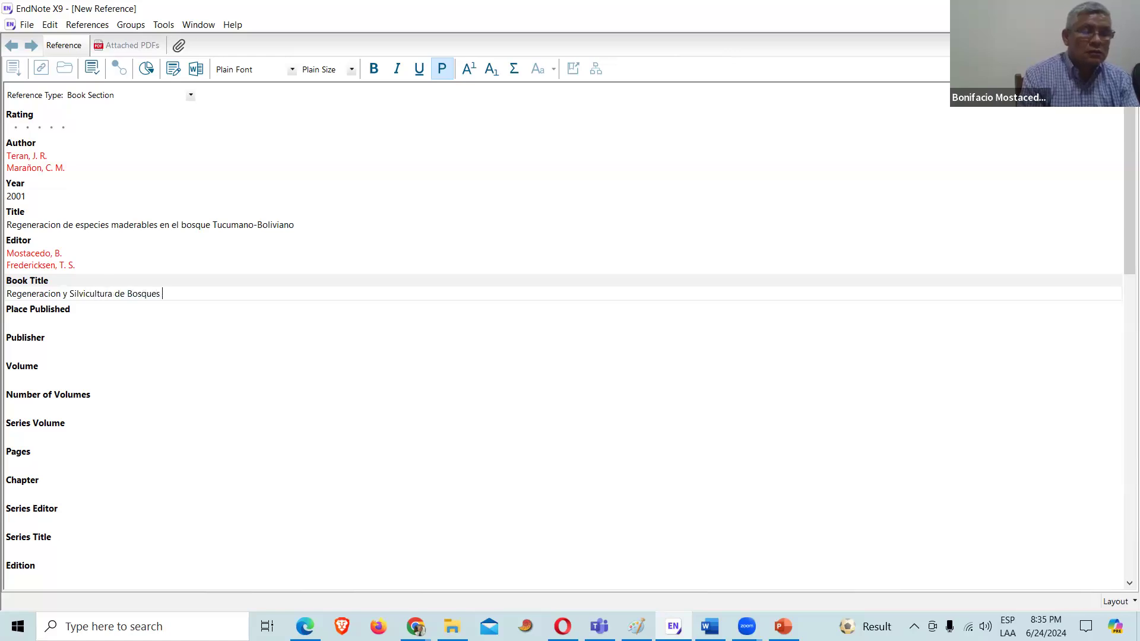
pyautogui.write('Tropicales ')
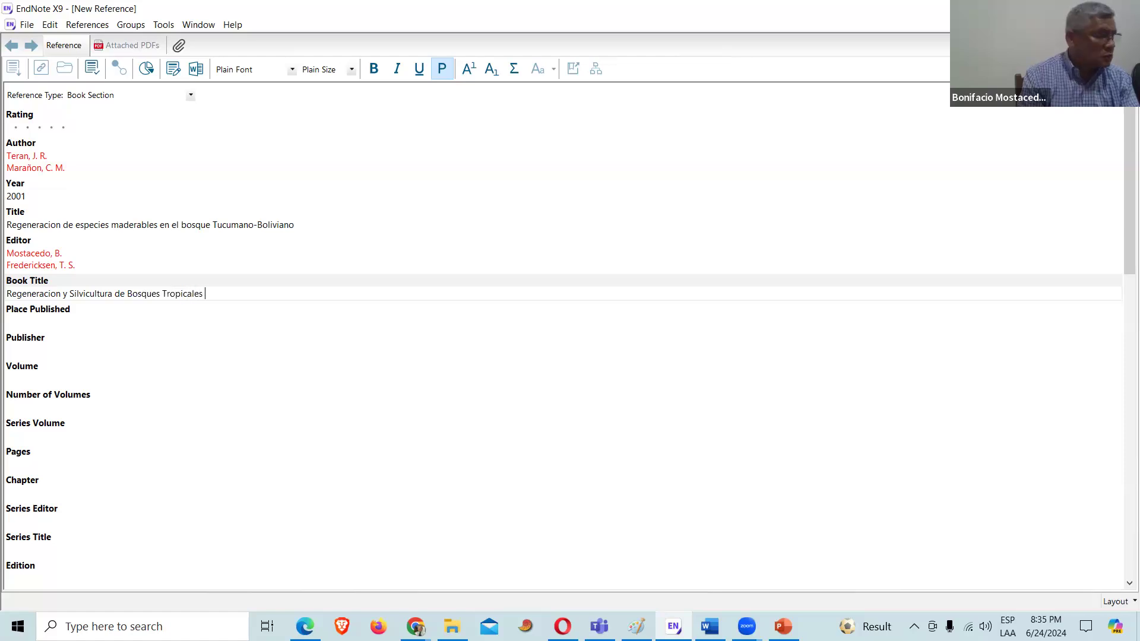
pyautogui.write('en Bolivia')
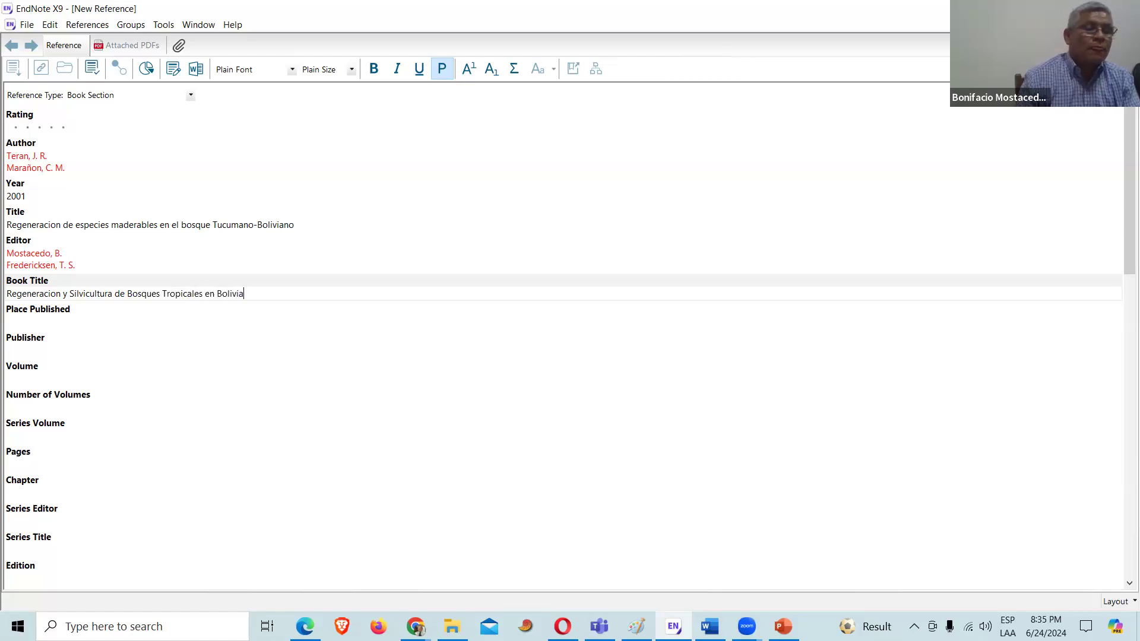
# Step: Set the place published to "Santa Cruz, Bolivia" and the publisher to "Proyecto BOLFOR"
pyautogui.click(48, 323)
pyautogui.write('Sa')
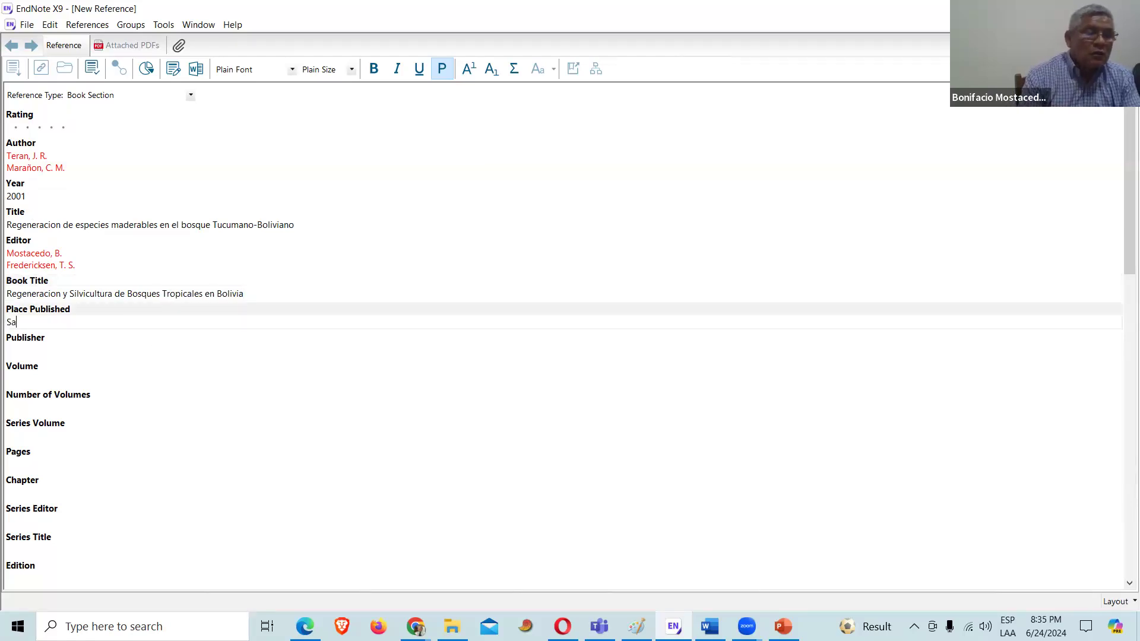
pyautogui.write('nta Cruz')
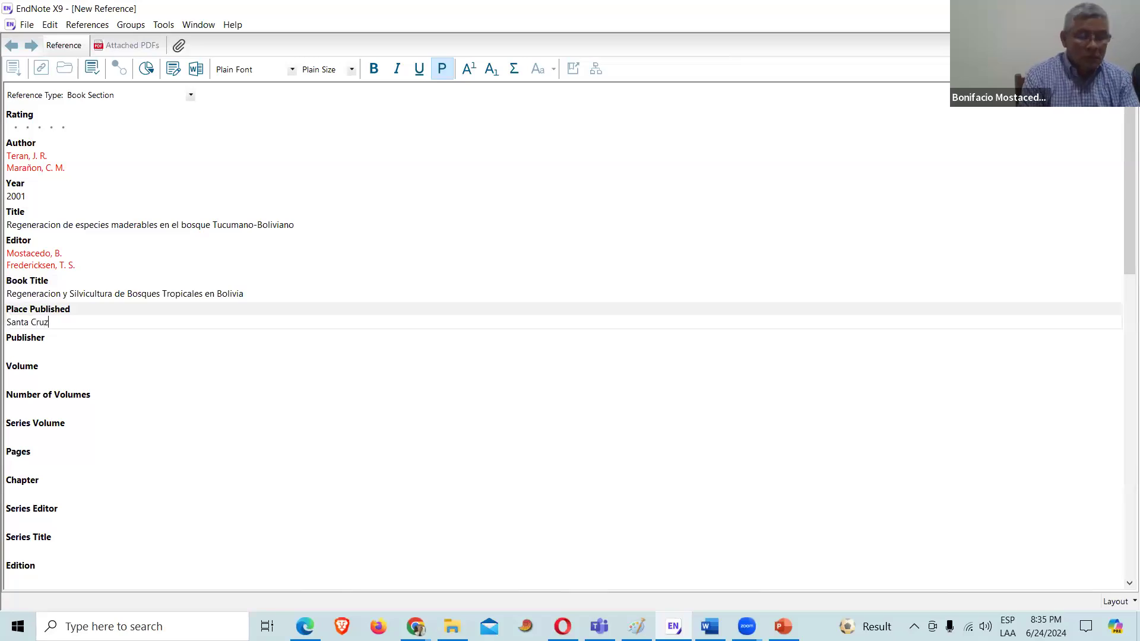
pyautogui.write(', B')
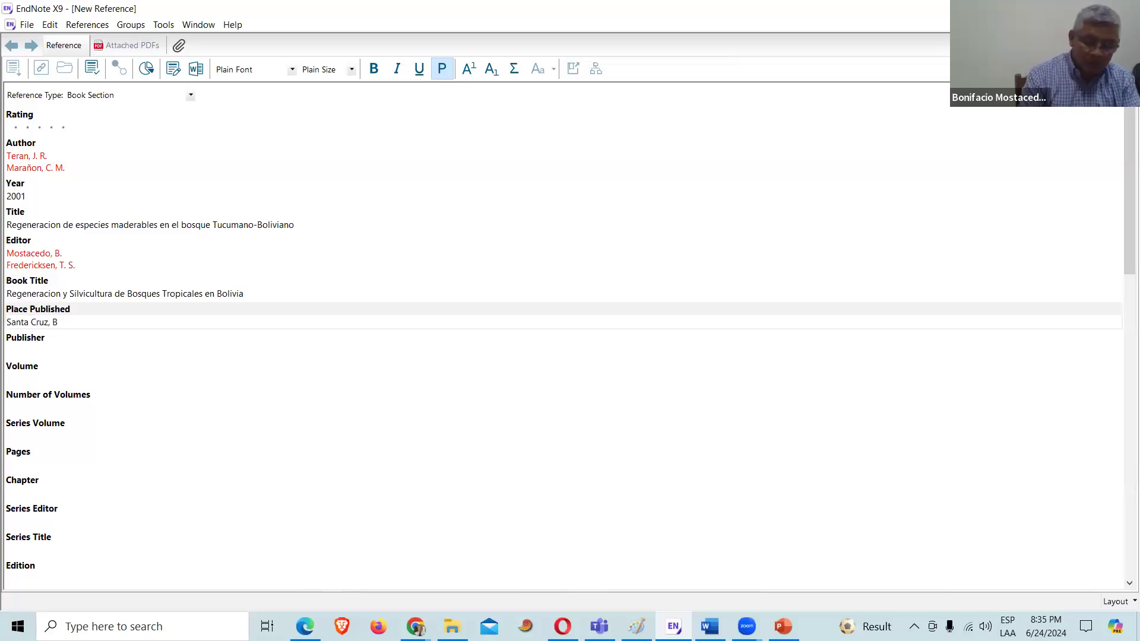
pyautogui.write('olivia')
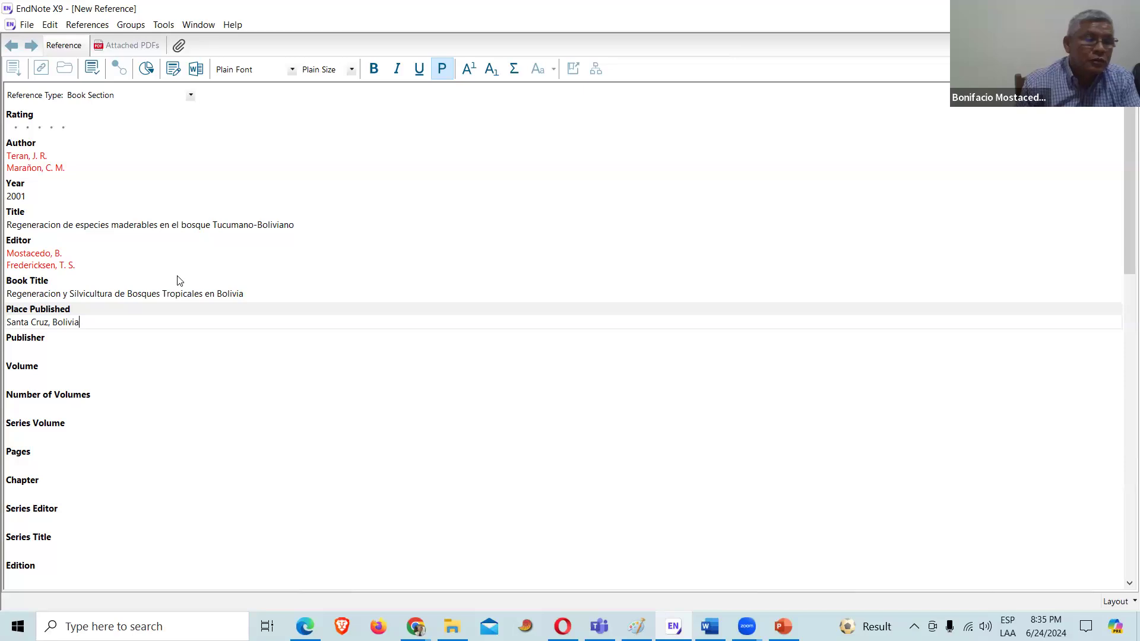
pyautogui.click(44, 351)
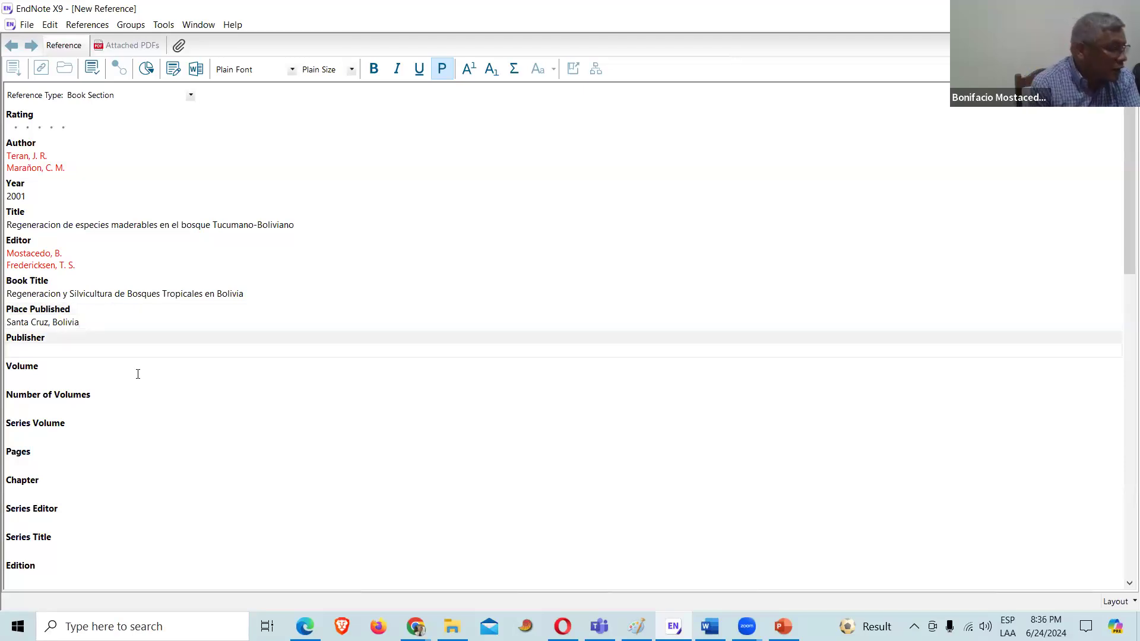
pyautogui.write('P')
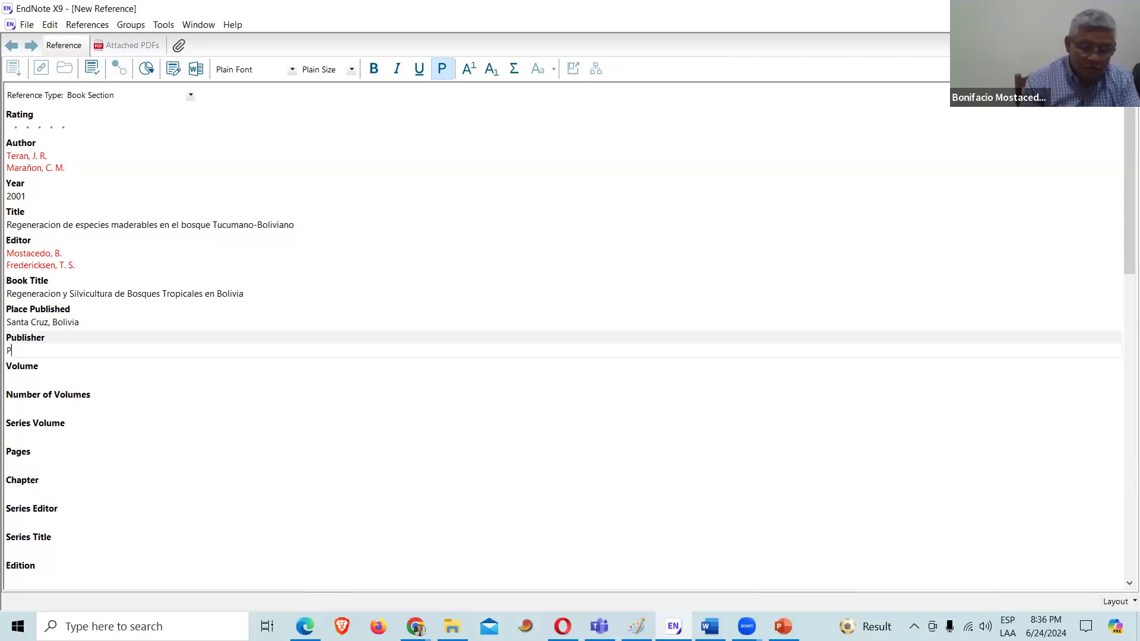
pyautogui.write('royecto ')
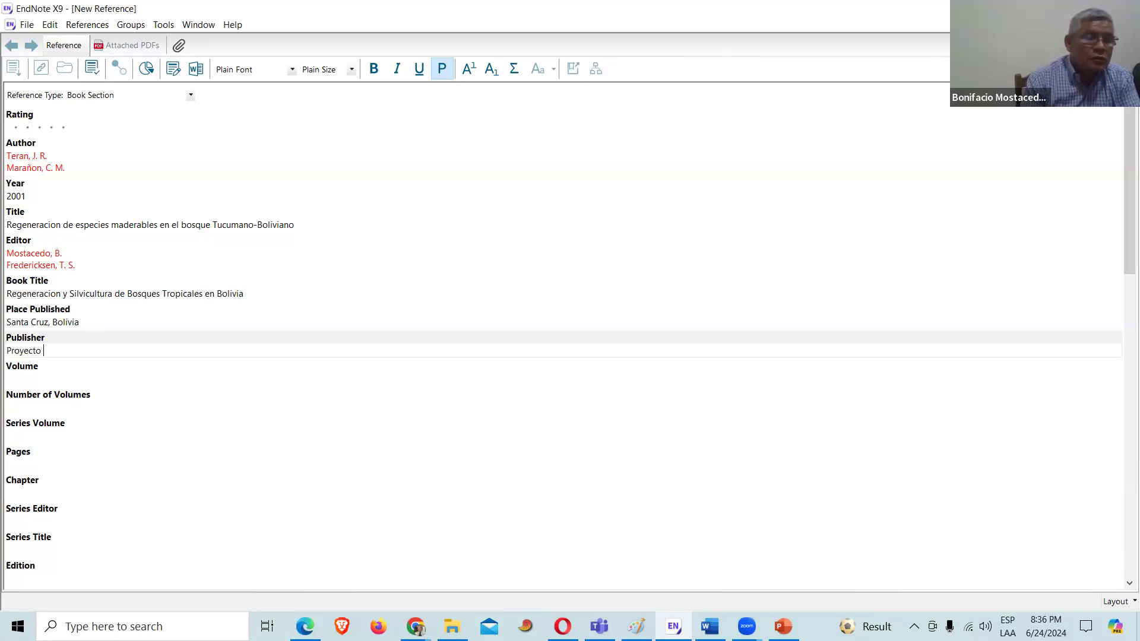
pyautogui.write('BOLFOR')
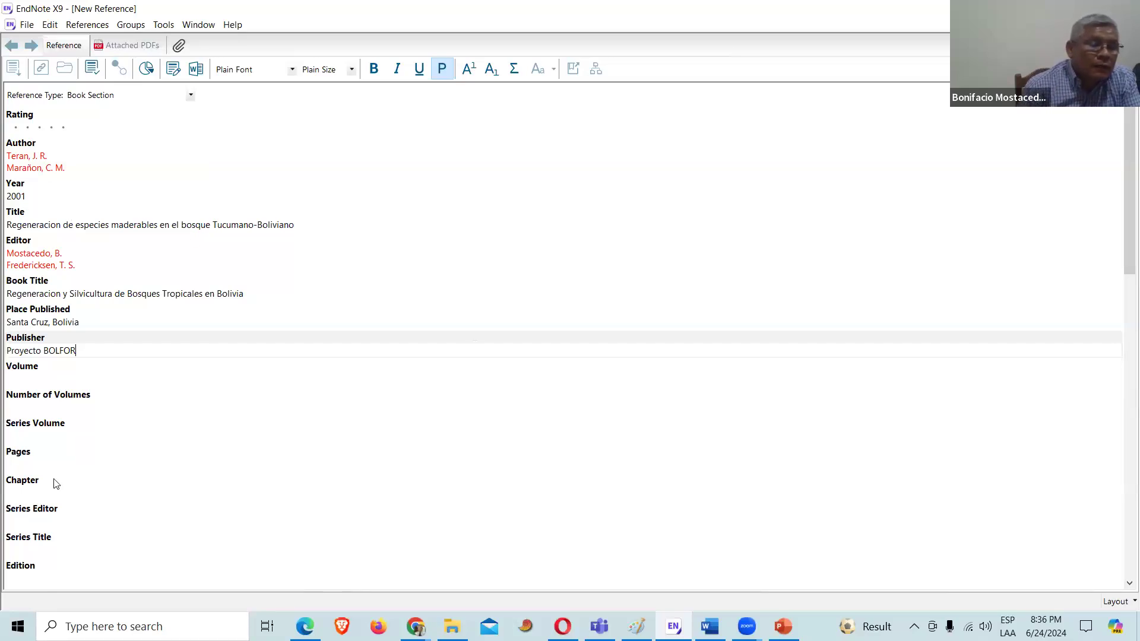
# Step: Set the chapter's pages to 119-138 and close the finished reference to return to the library
pyautogui.click(22, 465)
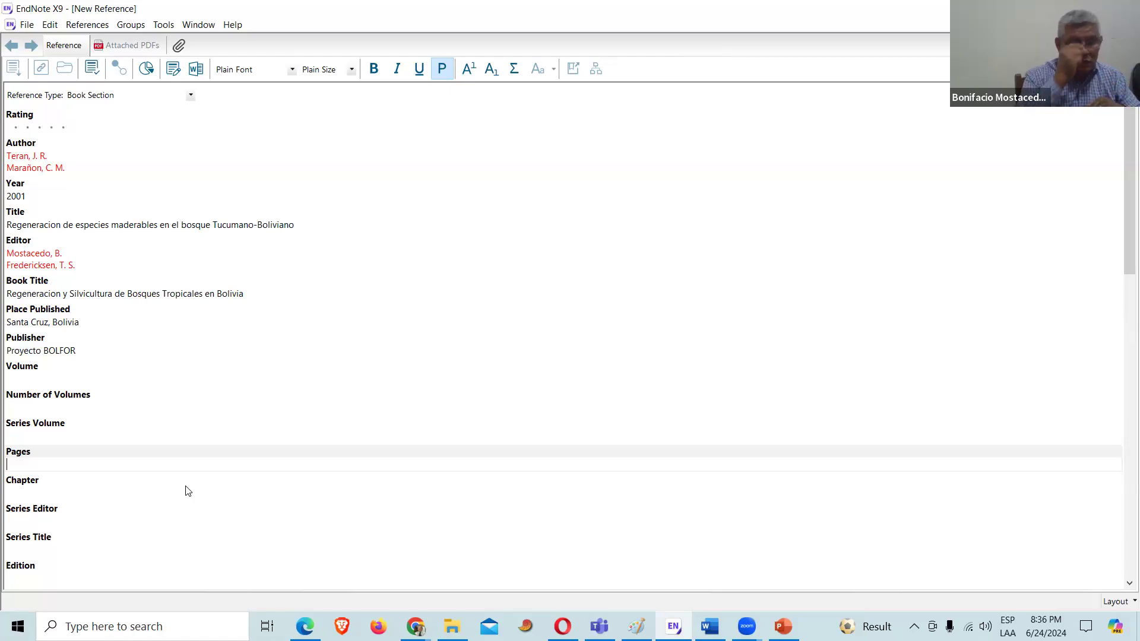
pyautogui.write('1')
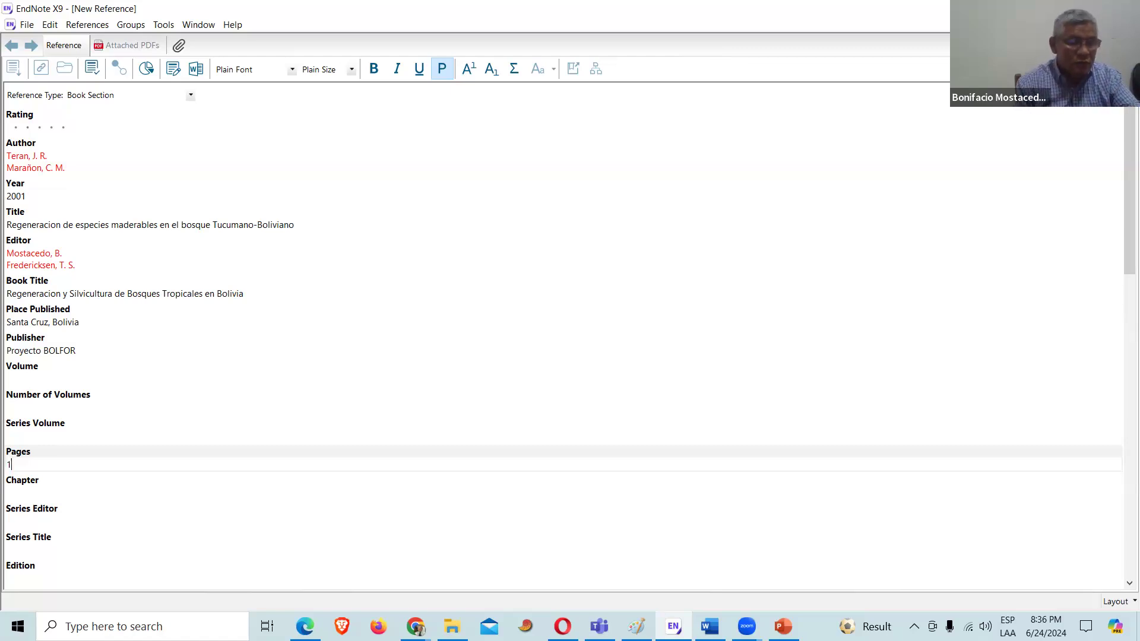
pyautogui.write('19')
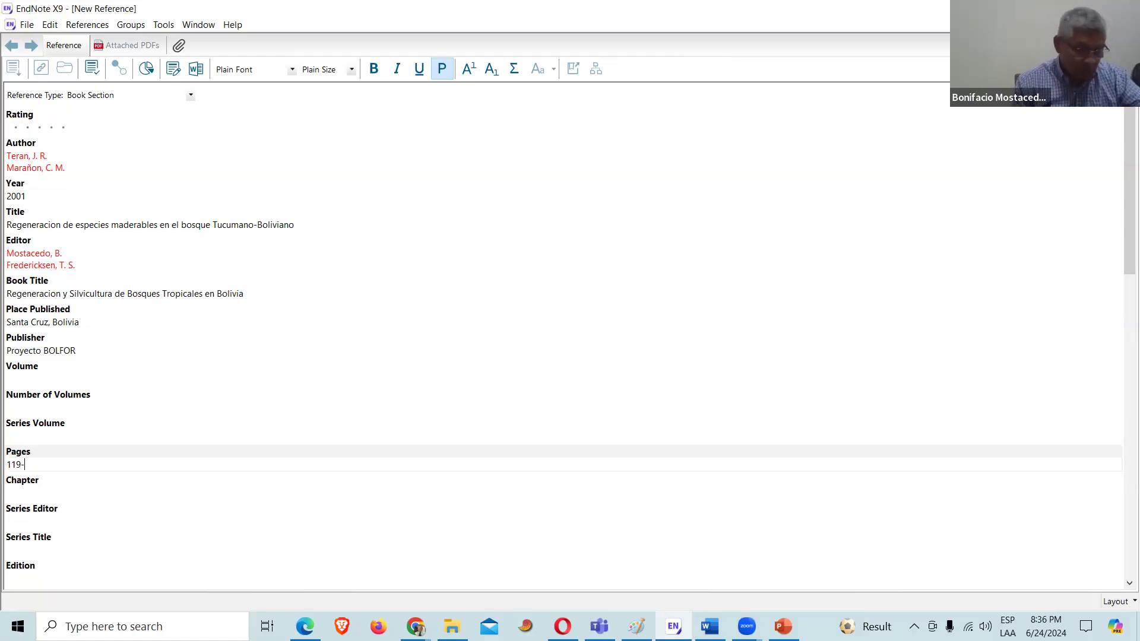
pyautogui.write('-138')
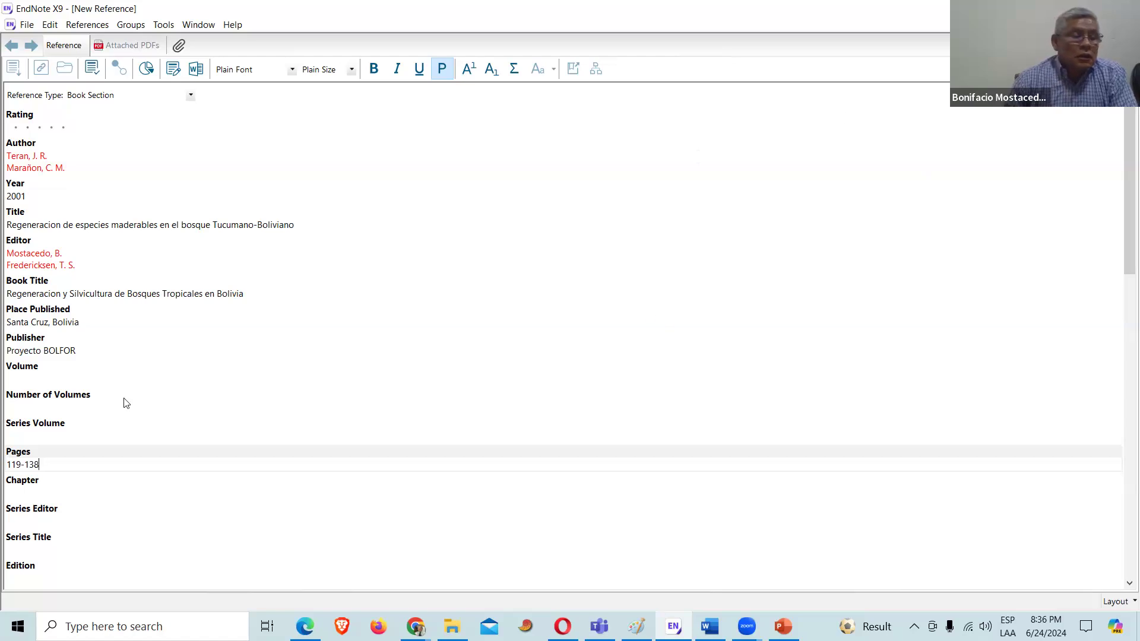
pyautogui.scroll(-2, 140, 390)
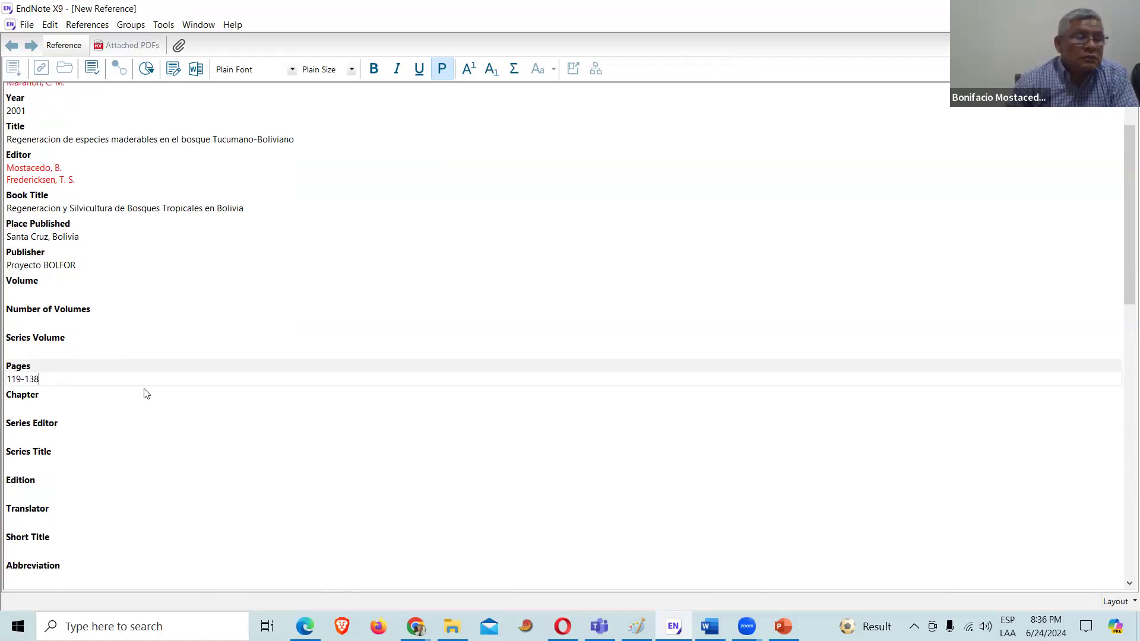
pyautogui.scroll(1, 152, 392)
pyautogui.scroll(2, 152, 392)
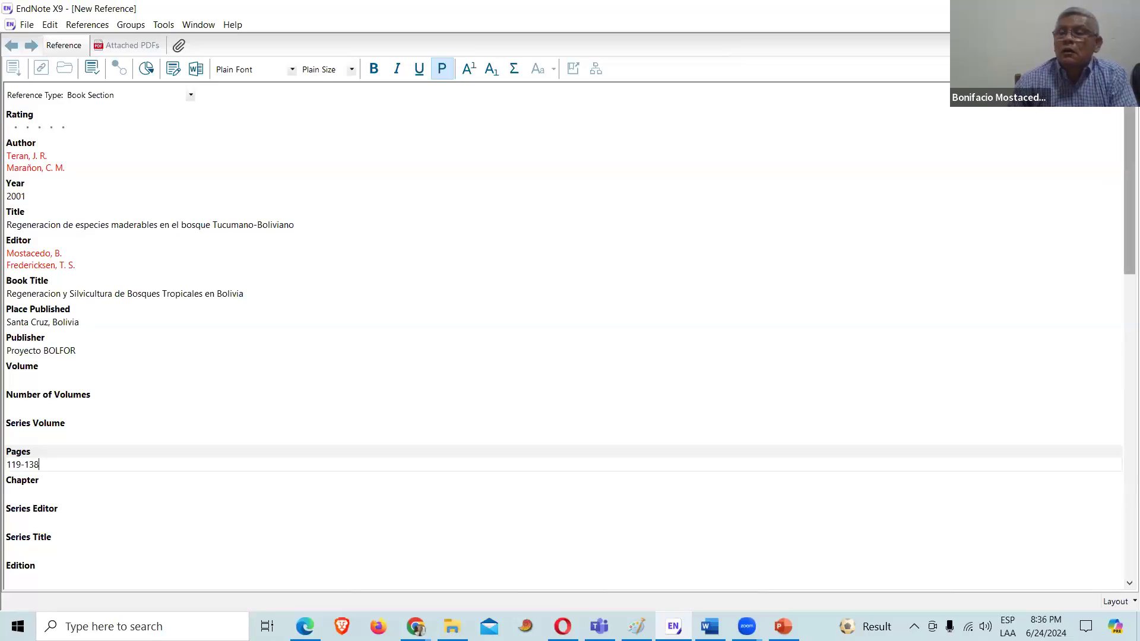
pyautogui.hotkey('ctrl', 'w')
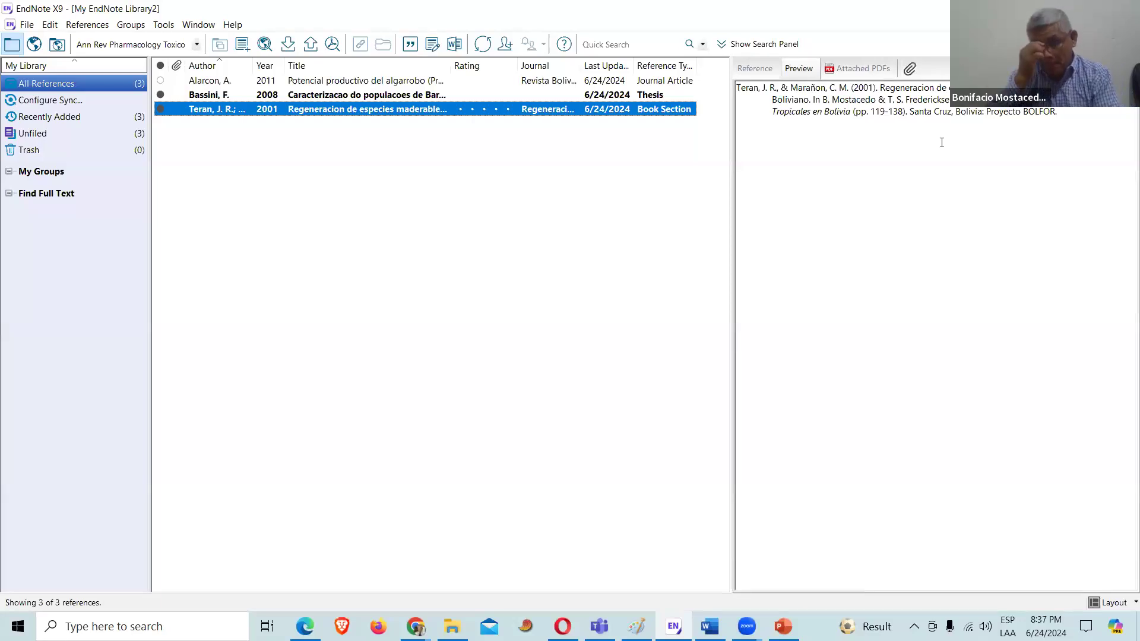
# Step: Review the book section's formatted citation in the preview and the output styles available for it
pyautogui.click(744, 70)
pyautogui.click(797, 69)
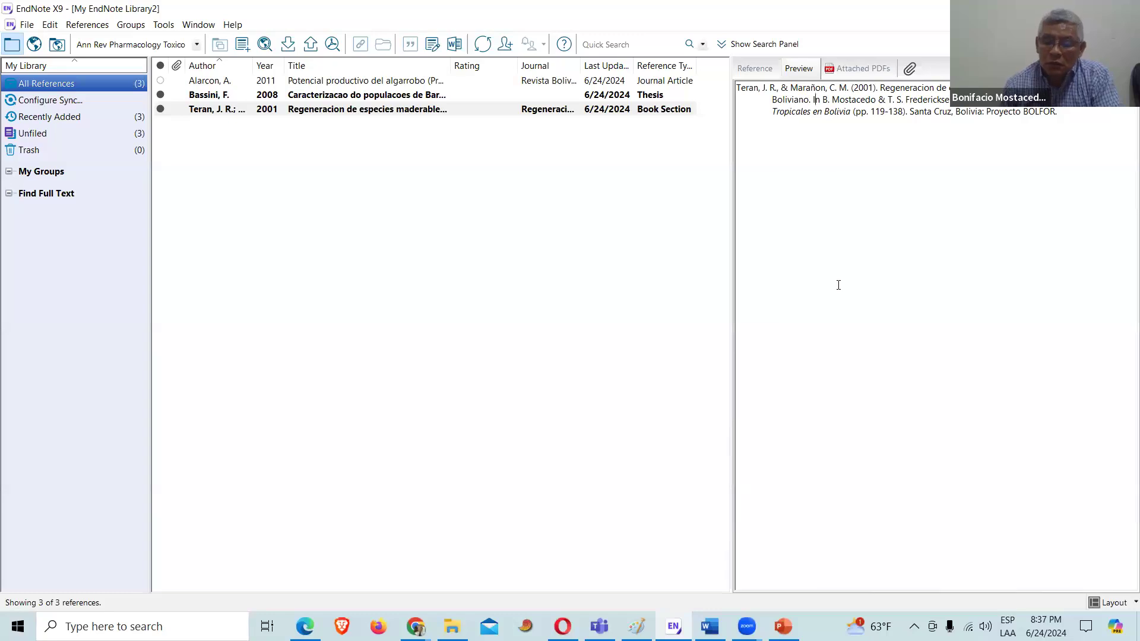
pyautogui.click(196, 45)
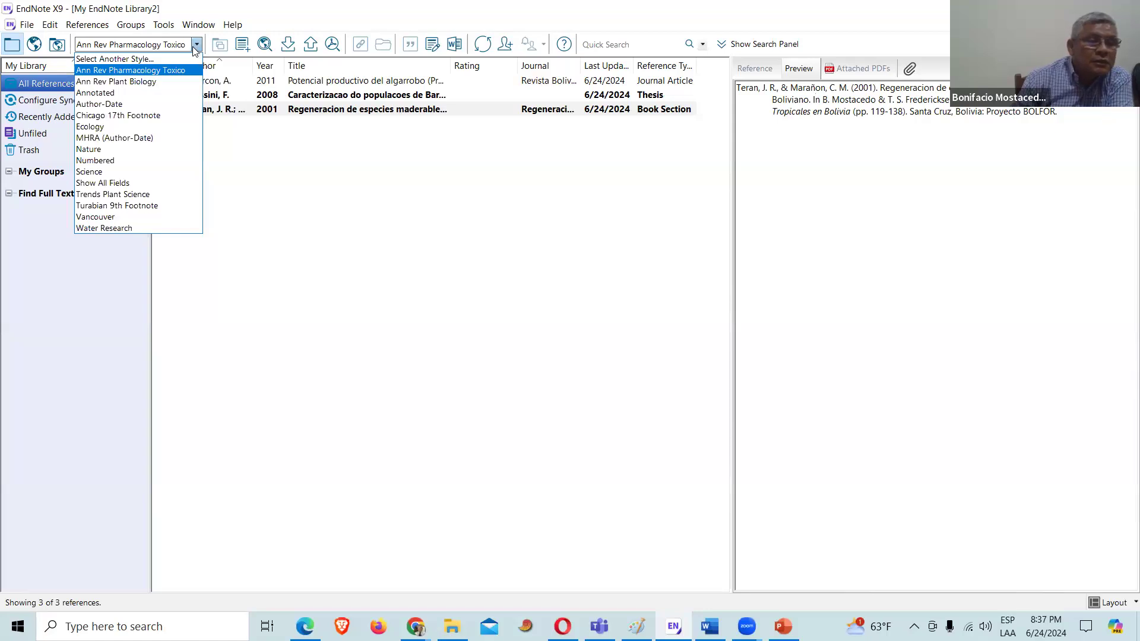
pyautogui.click(323, 205)
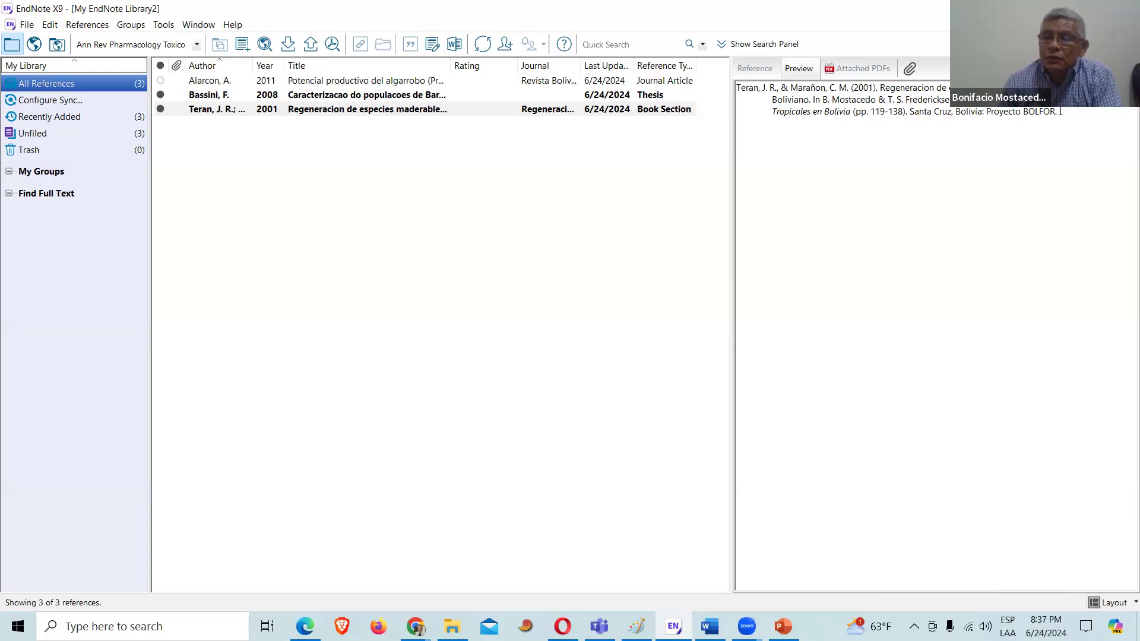
pyautogui.click(993, 130)
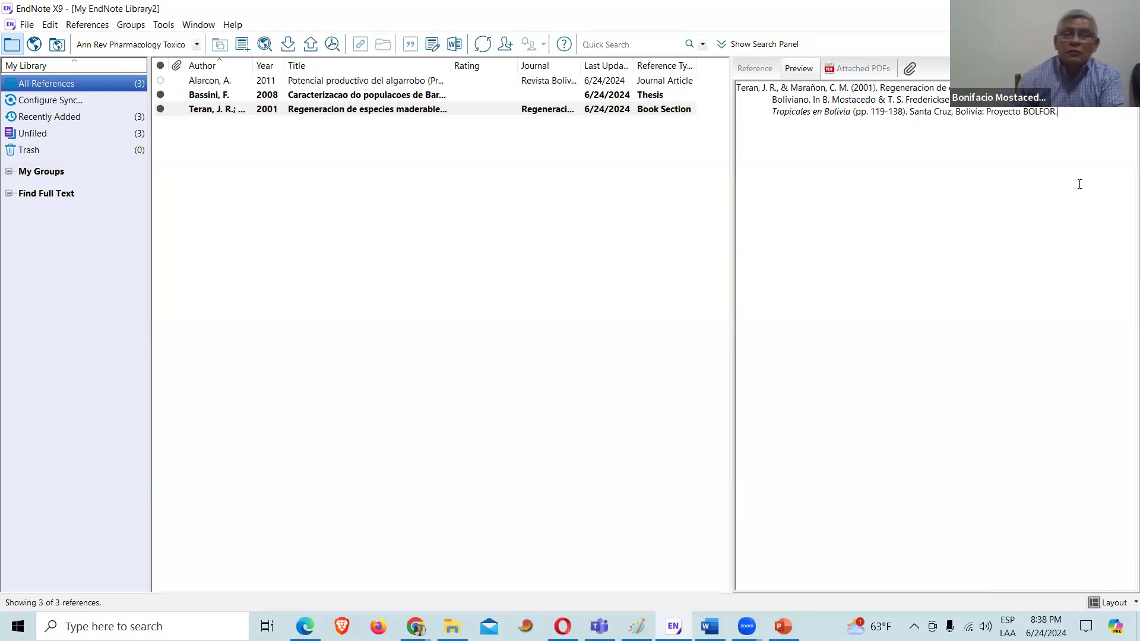
# Step: Open the manager with all output styles and enable APA 6th as an available style
pyautogui.click(196, 45)
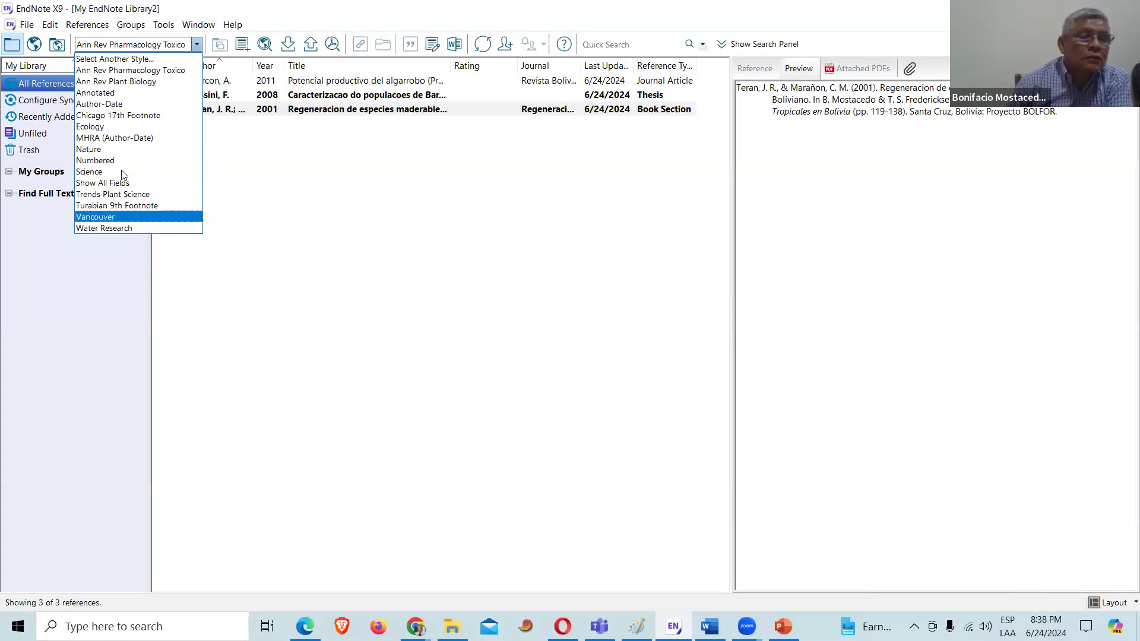
pyautogui.click(259, 268)
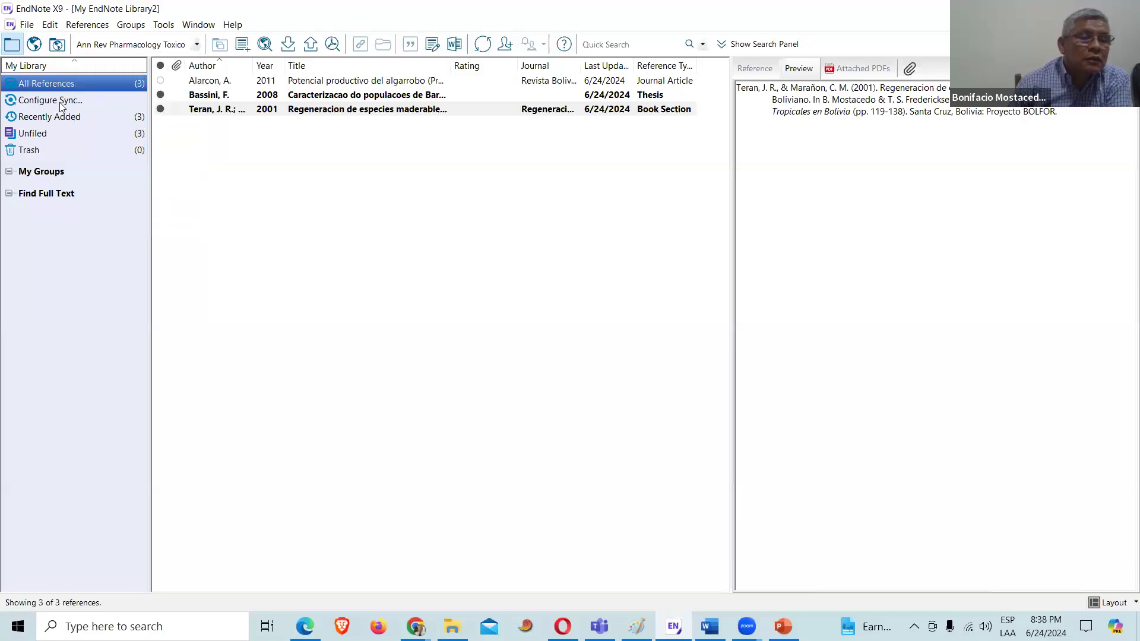
pyautogui.click(50, 24)
pyautogui.moveTo(98, 222)
pyautogui.click(263, 268)
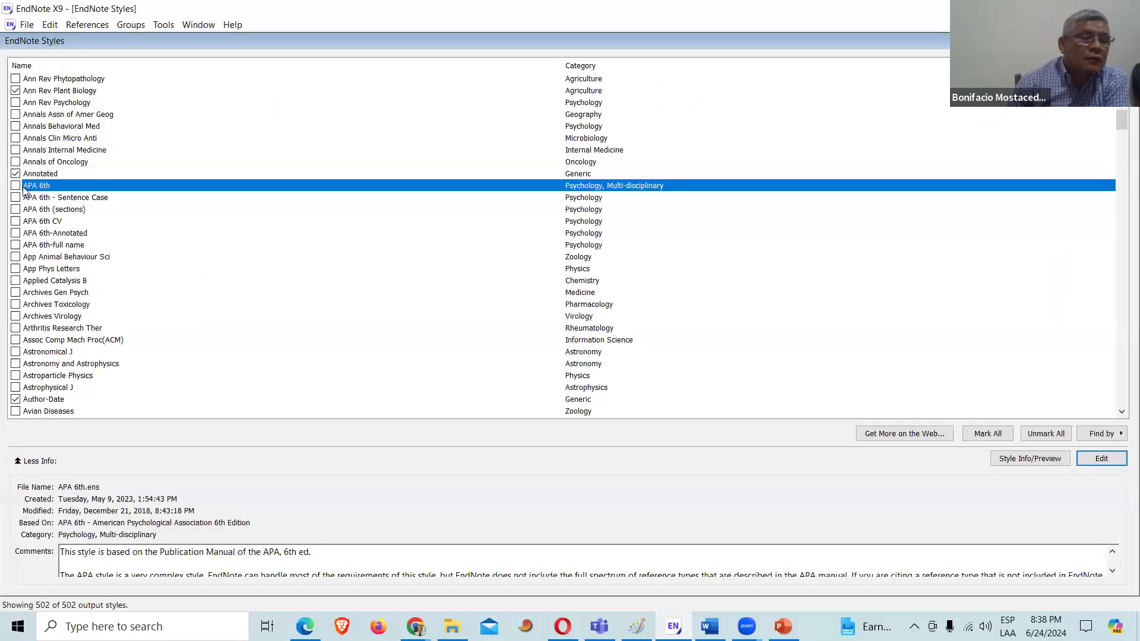
pyautogui.click(16, 187)
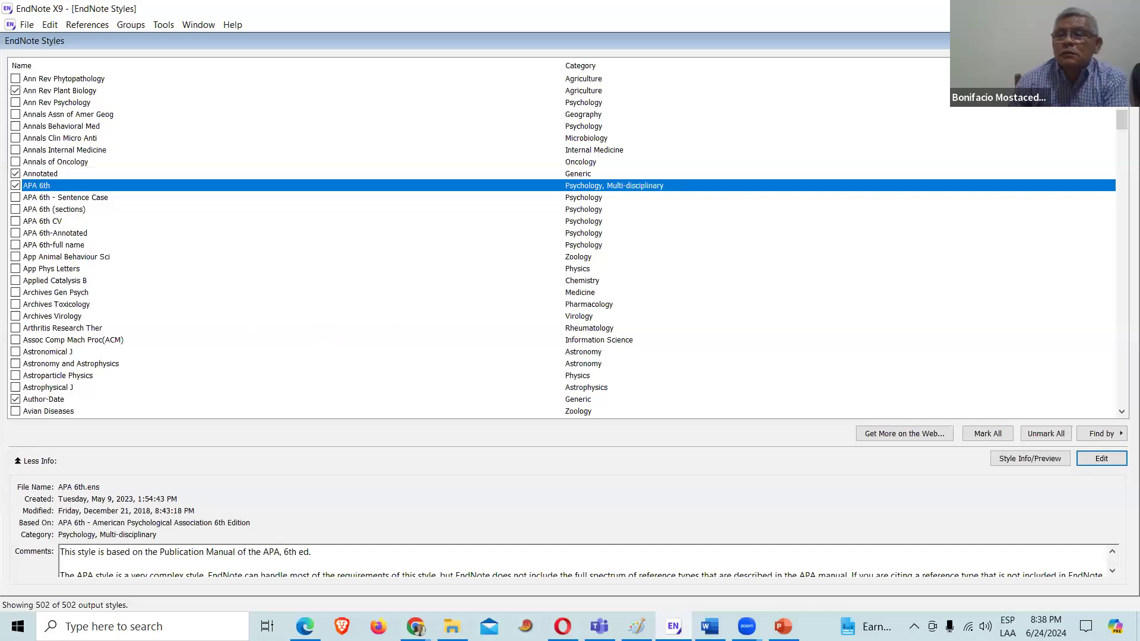
# Step: Close the output style manager and preview the 2001 Book Section reference in the Ecology style, highlighting its page range
pyautogui.click(1128, 24)
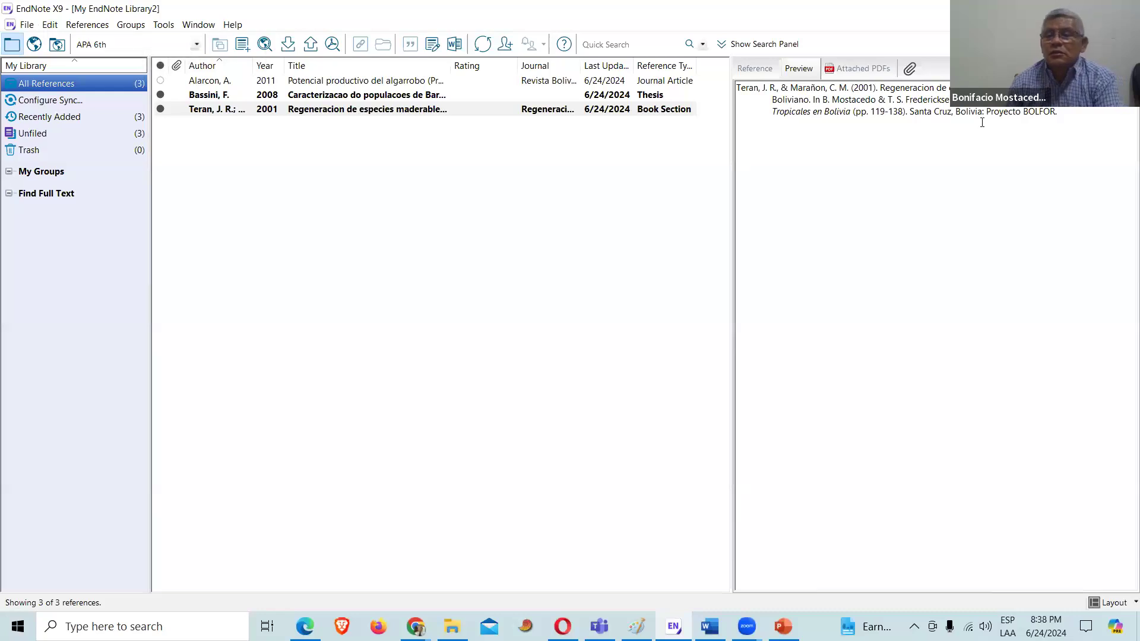
pyautogui.click(514, 112)
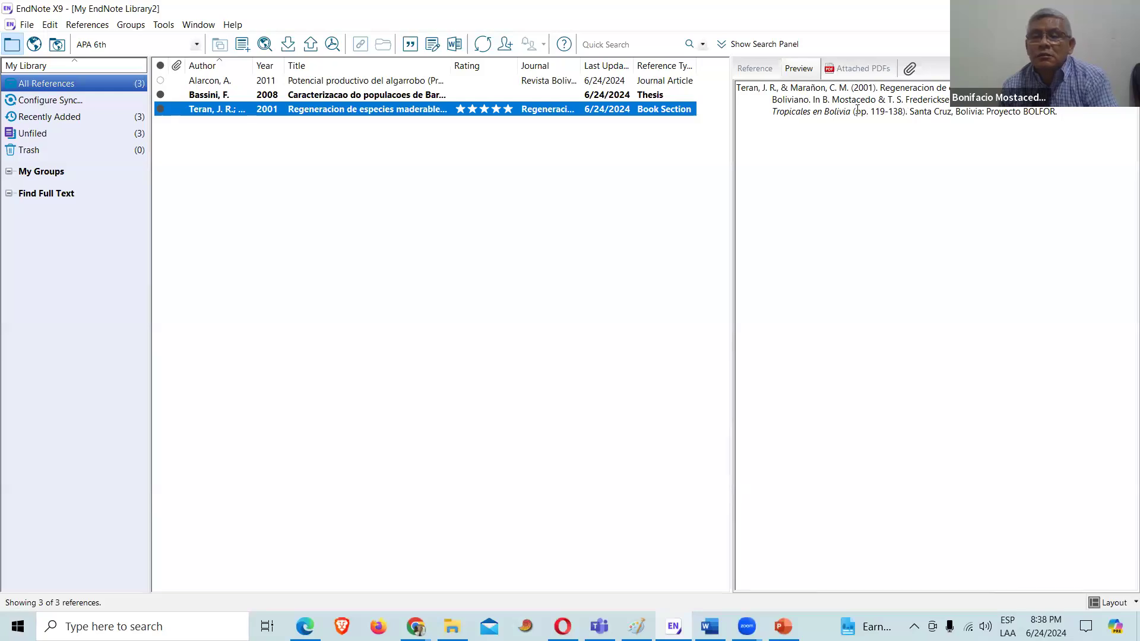
pyautogui.click(195, 45)
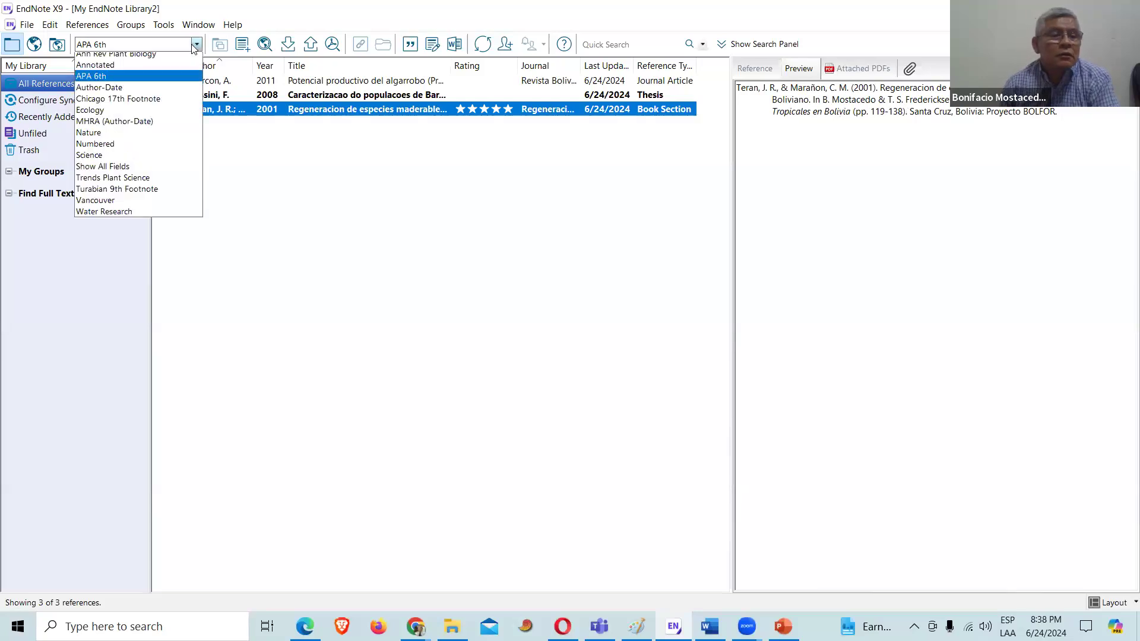
pyautogui.click(110, 106)
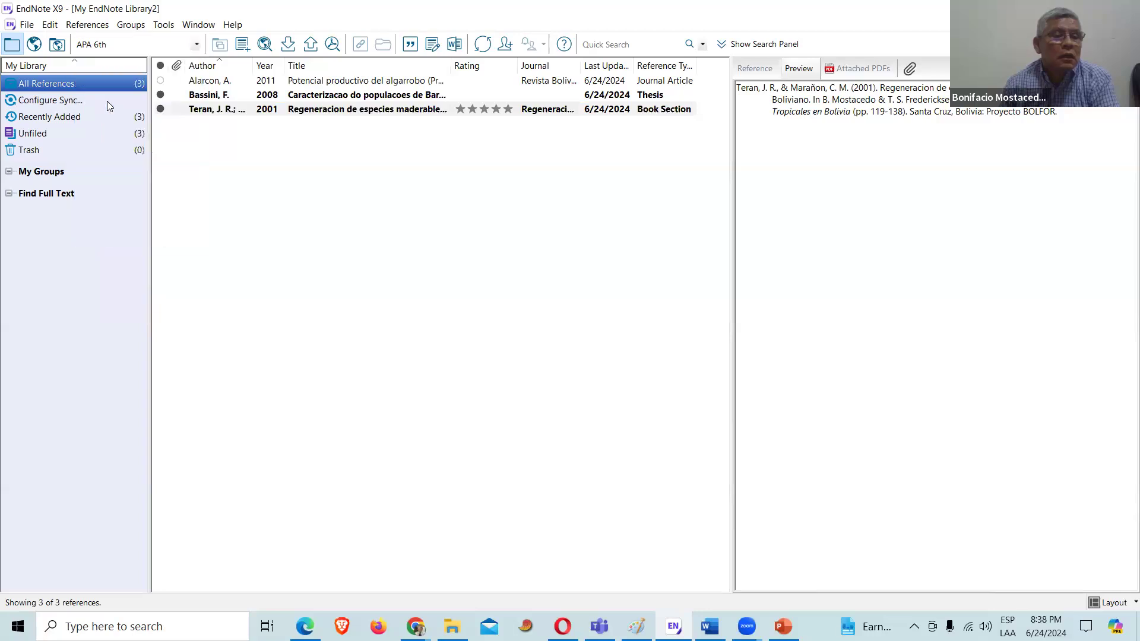
pyautogui.click(137, 47)
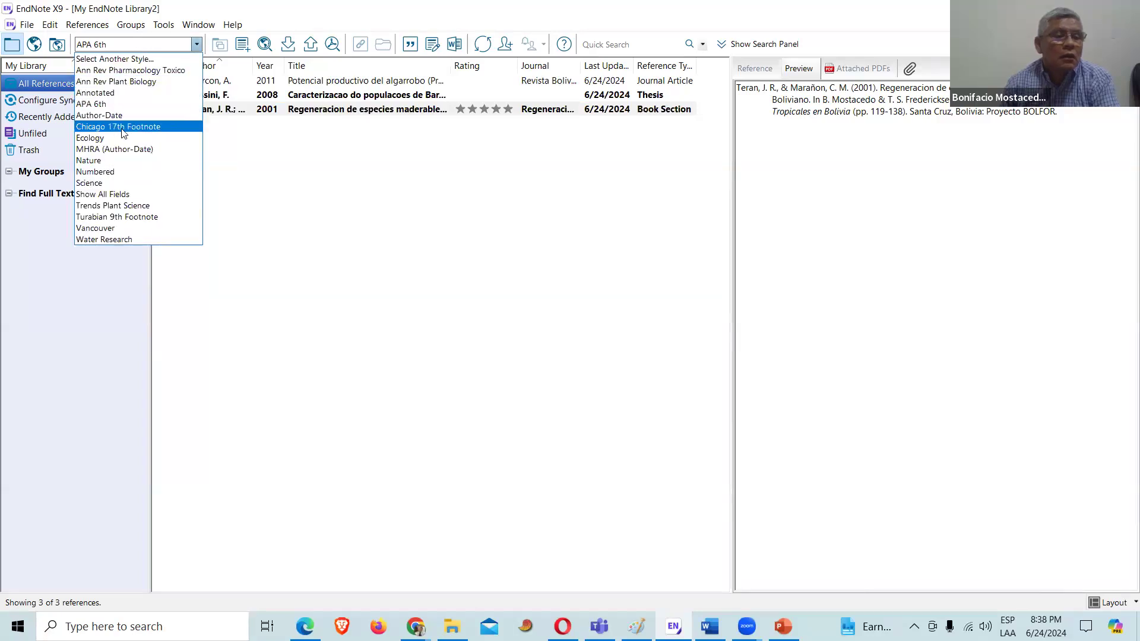
pyautogui.click(109, 138)
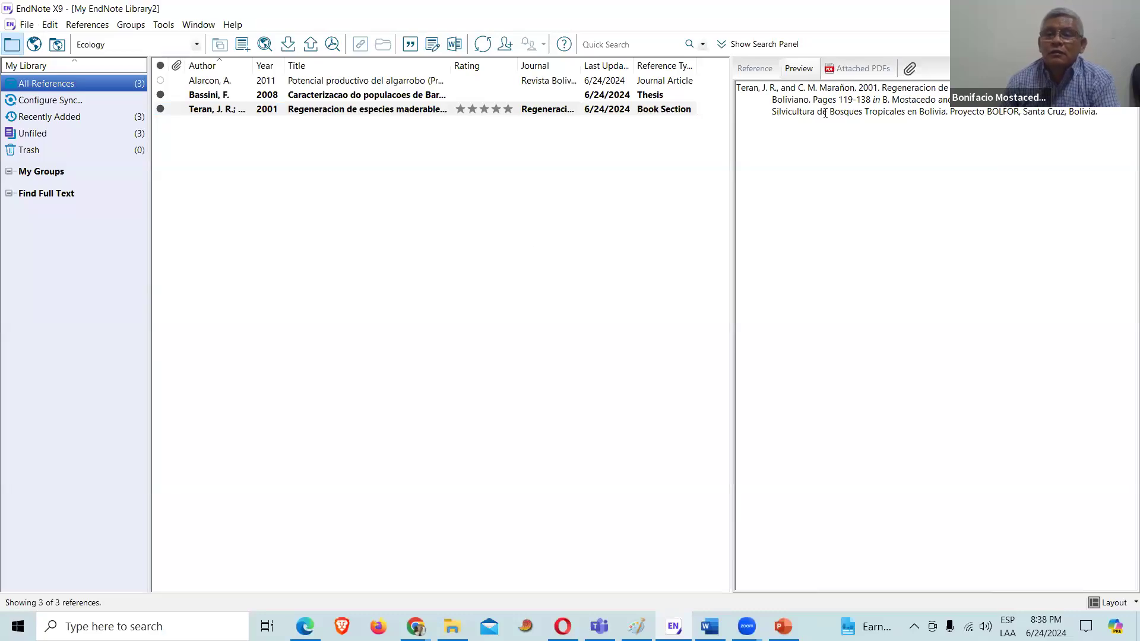
pyautogui.moveTo(813, 99); pyautogui.dragTo(871, 100)
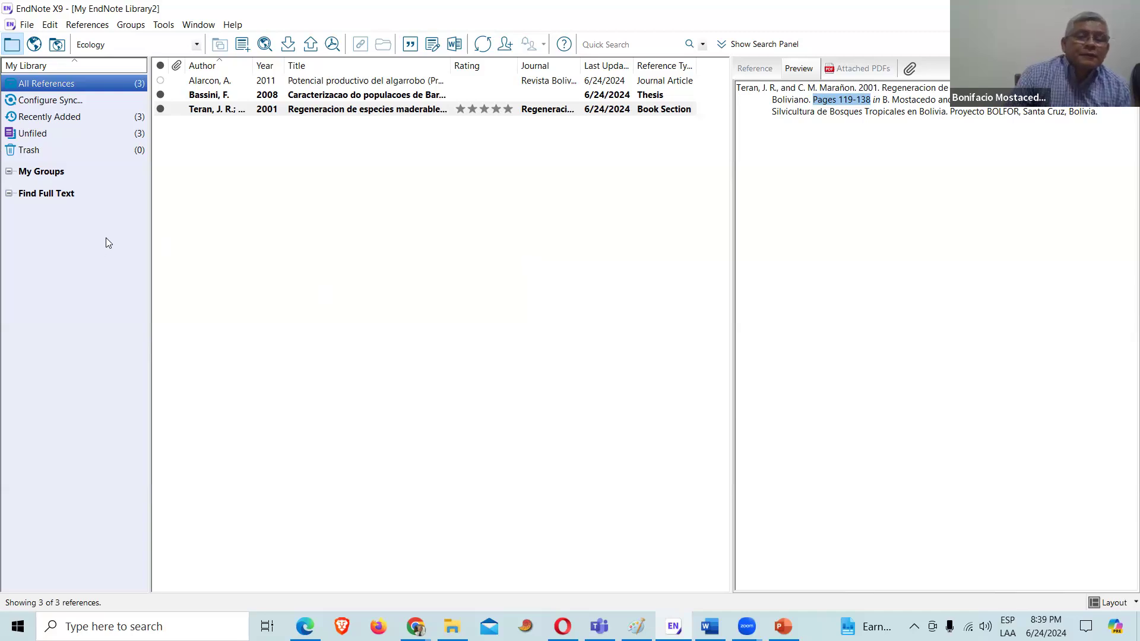
pyautogui.click(279, 175)
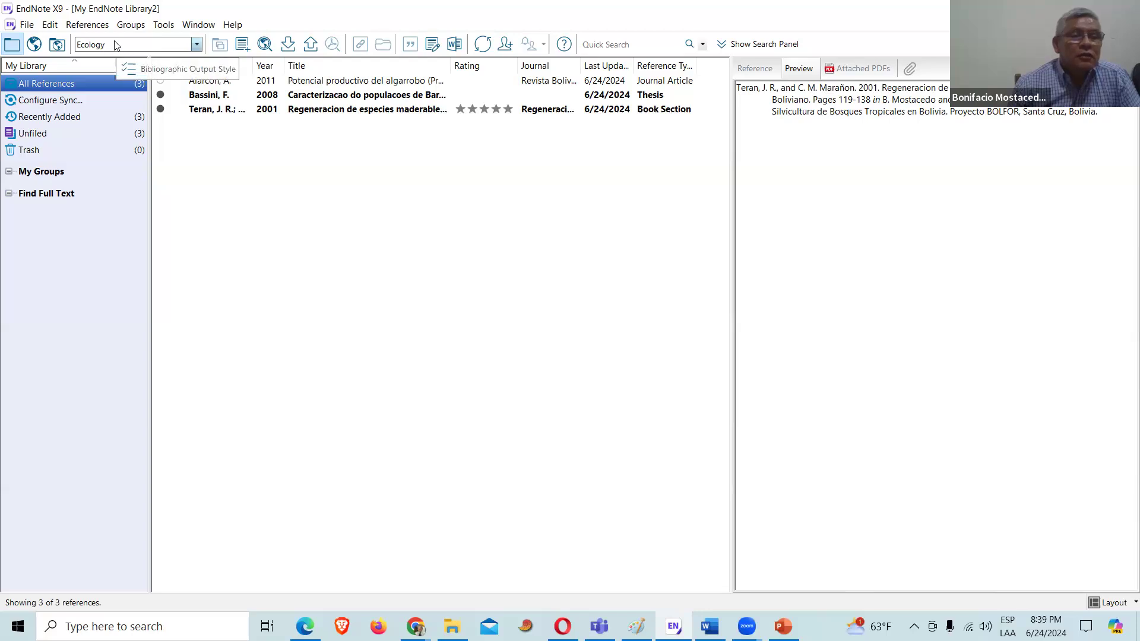
# Step: Compare the Book Section reference's preview in the APA 6th, Science and Nature styles, finishing with APA 6th
pyautogui.click(196, 45)
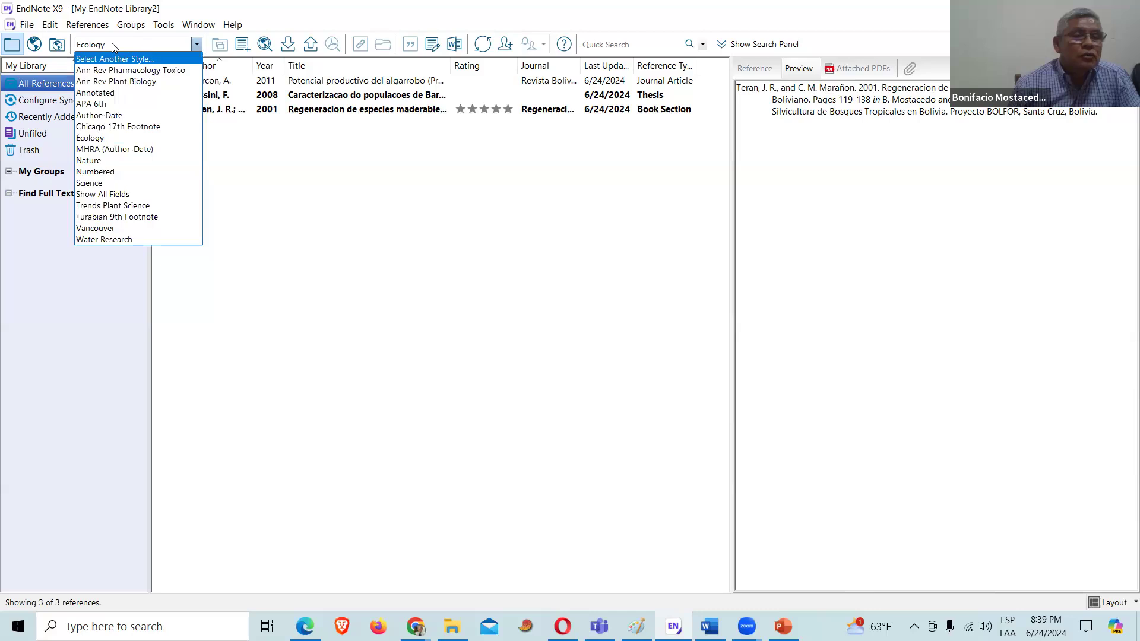
pyautogui.click(99, 104)
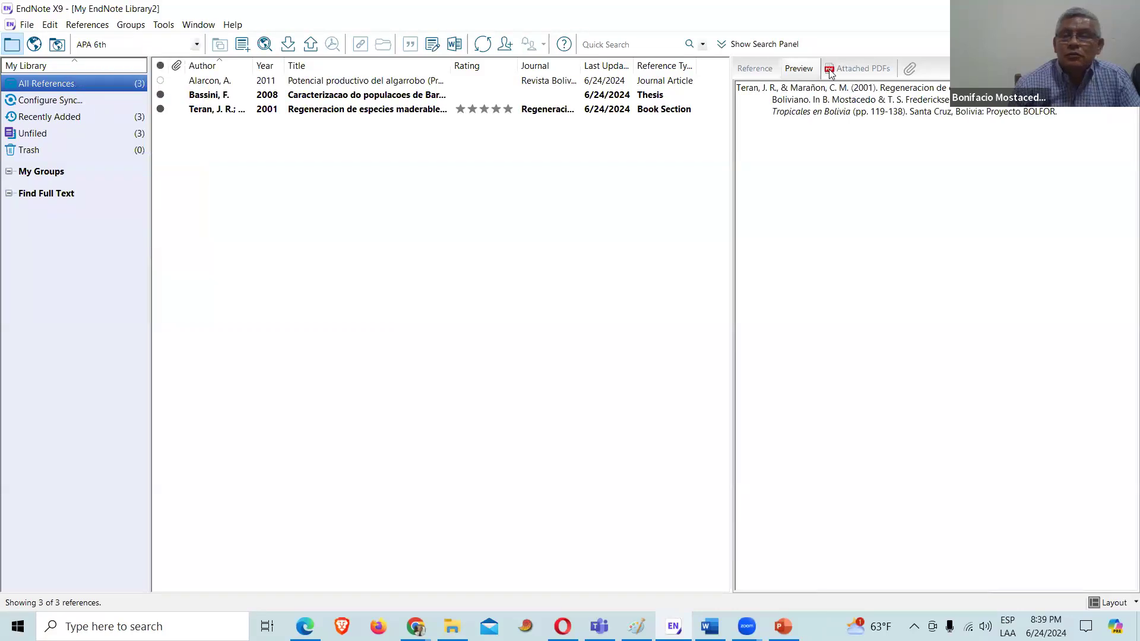
pyautogui.click(196, 45)
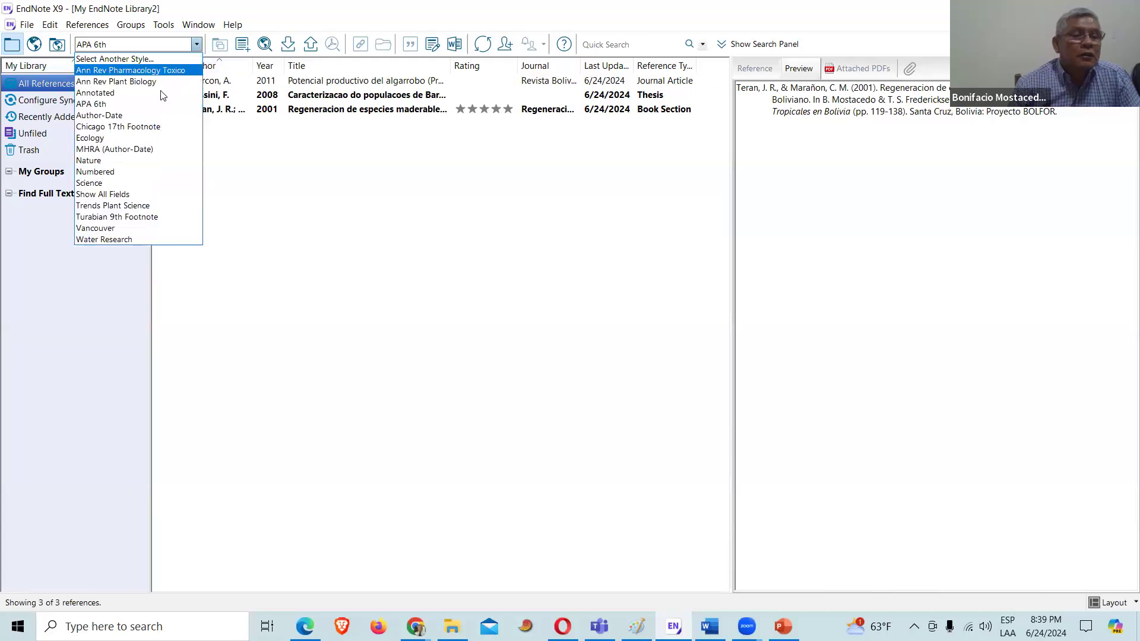
pyautogui.click(95, 182)
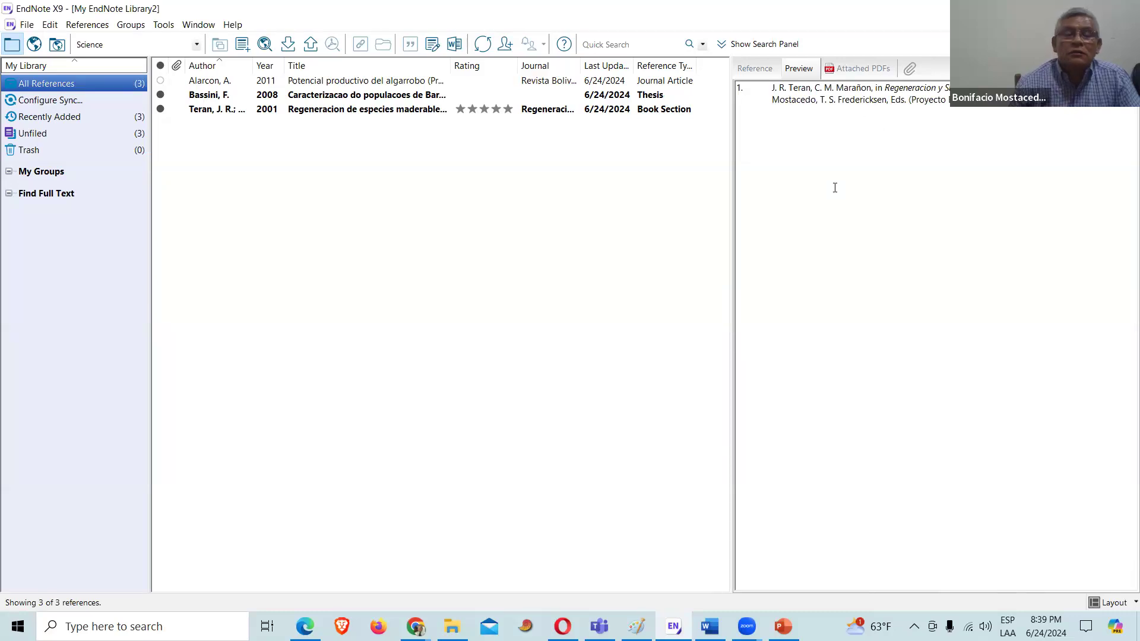
pyautogui.click(196, 45)
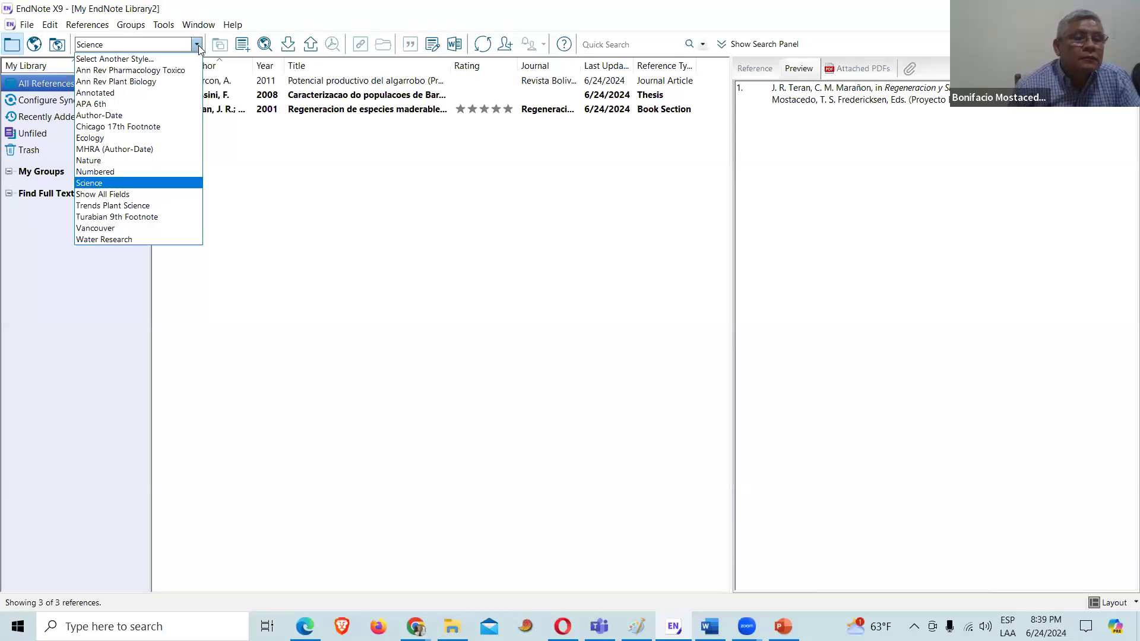
pyautogui.click(99, 163)
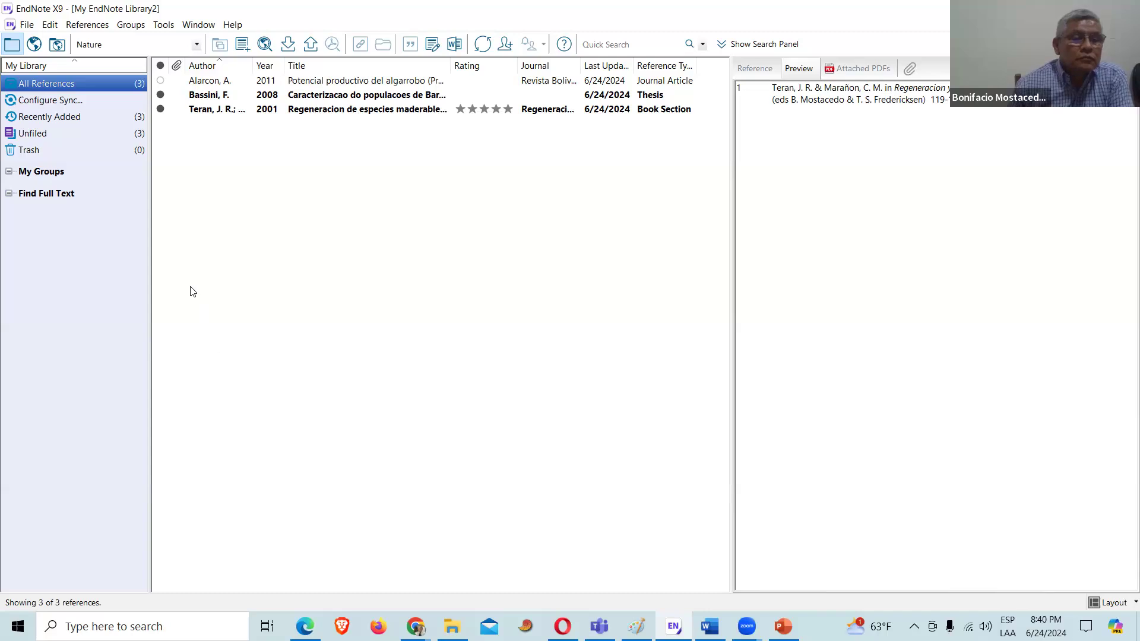
pyautogui.click(196, 46)
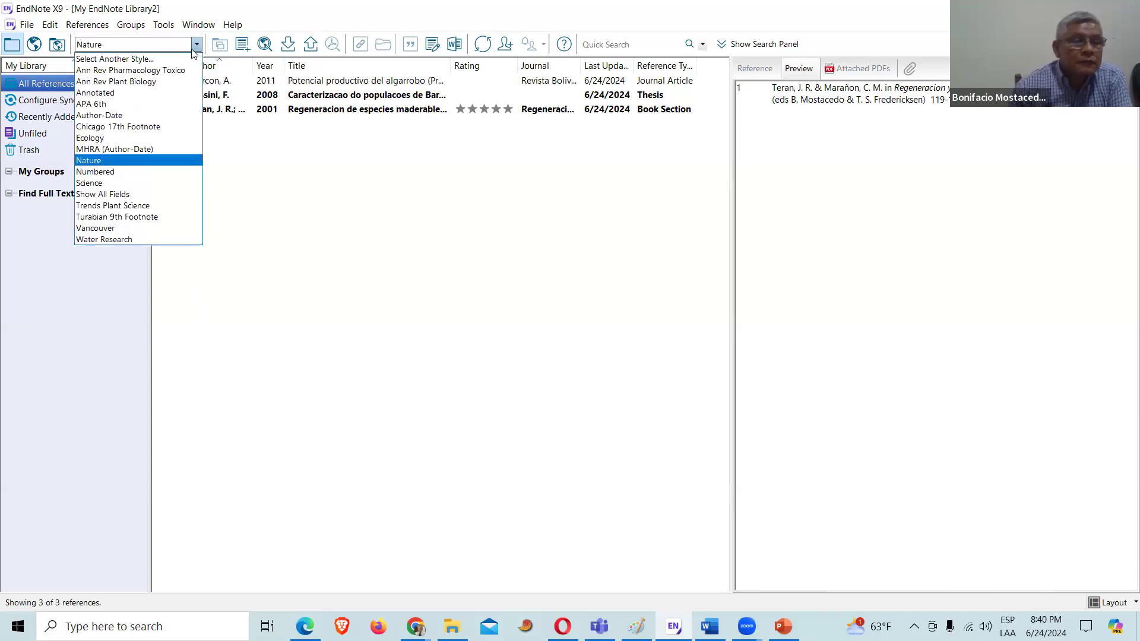
pyautogui.click(97, 104)
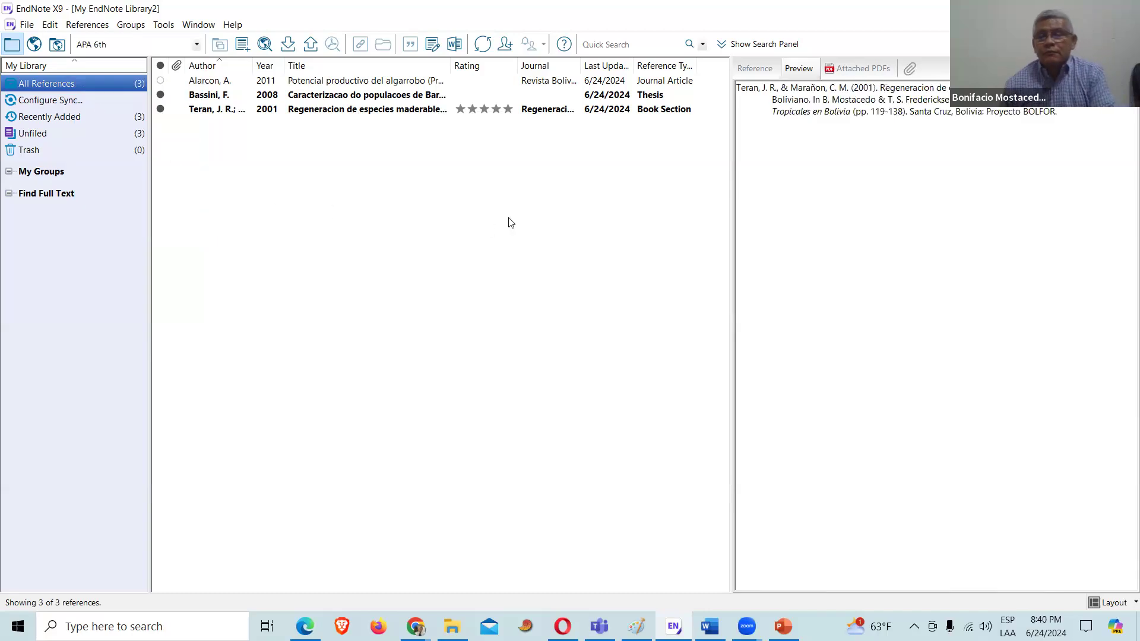
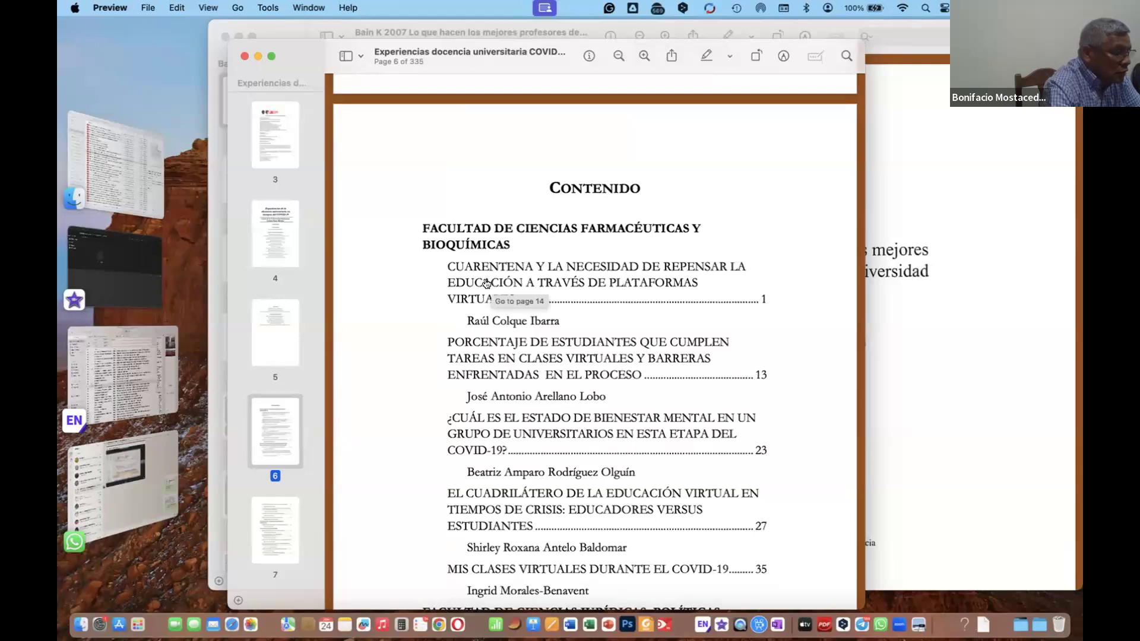
# Step: In the Preview app, examine the front matter of the "Experiencias docencia universitaria COVID" PDF from the contents back to the cover
pyautogui.scroll(10, 523, 287)
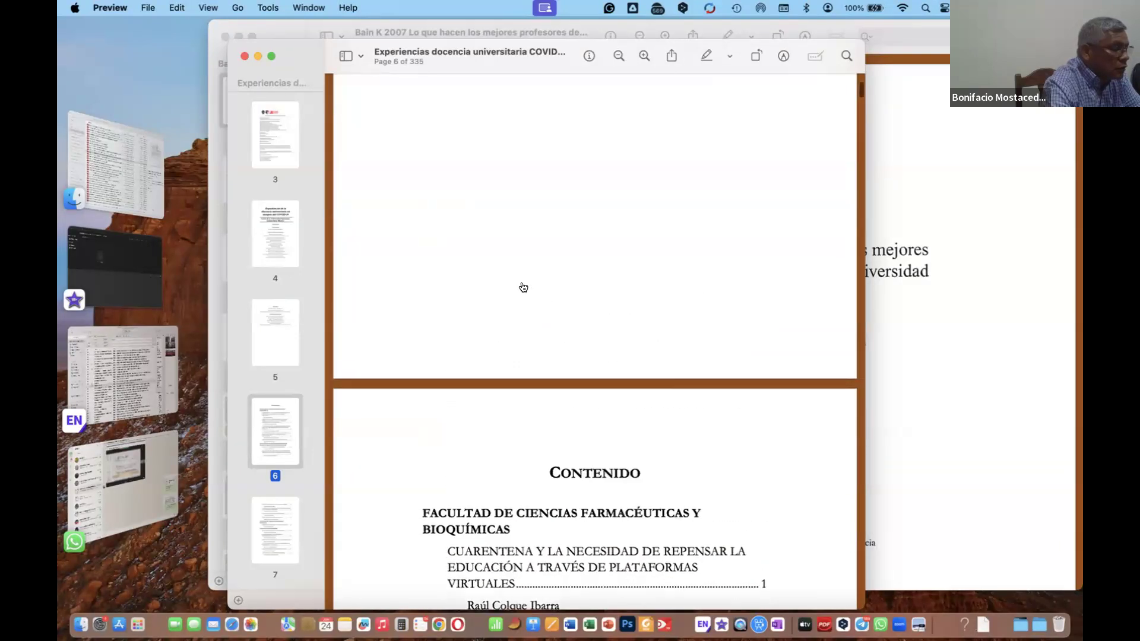
pyautogui.scroll(15, 523, 288)
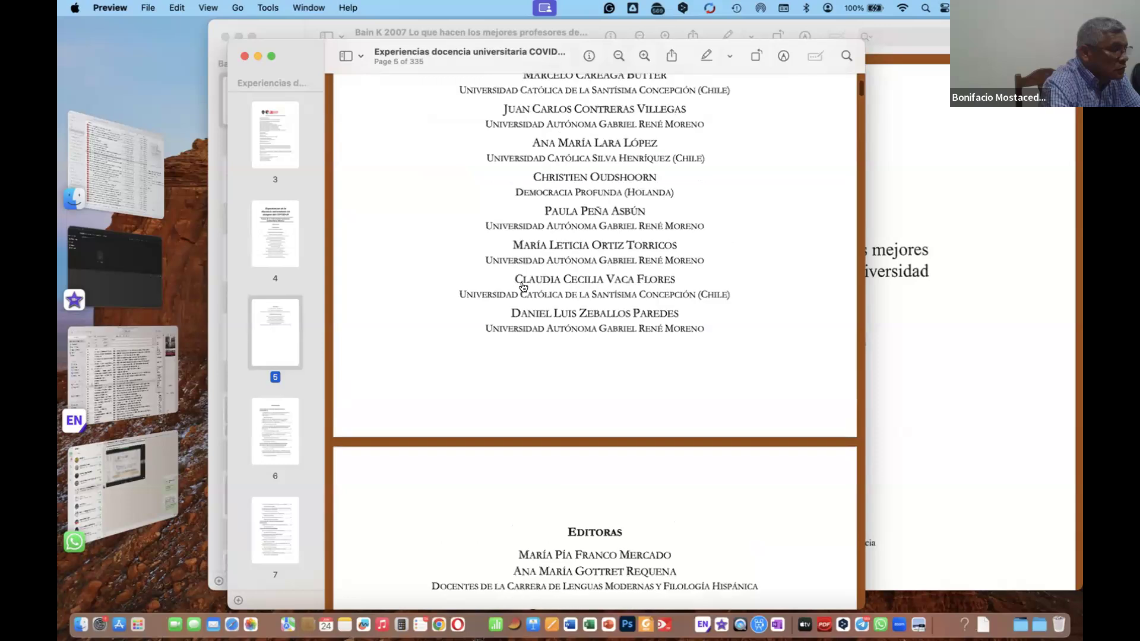
pyautogui.scroll(12, 525, 287)
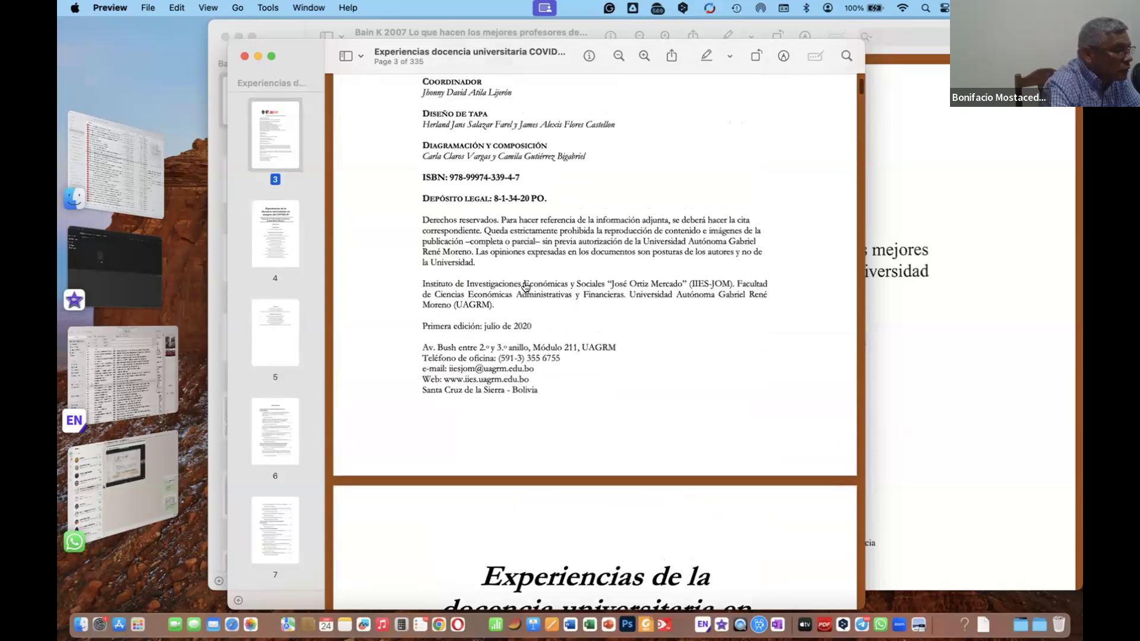
pyautogui.scroll(5, 525, 287)
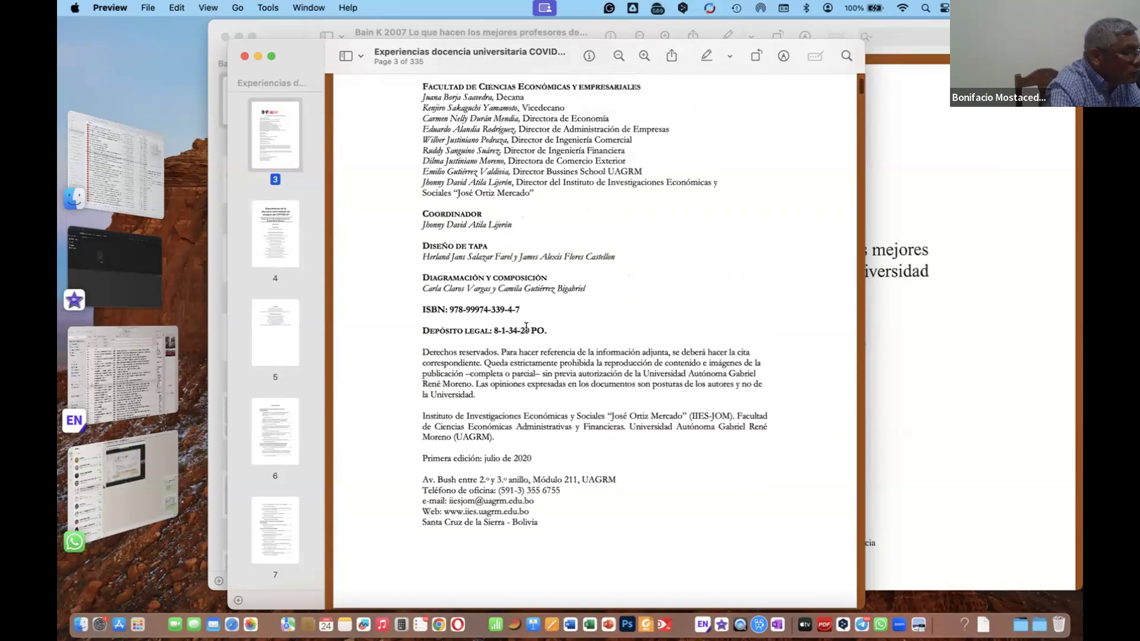
pyautogui.scroll(5, 525, 327)
pyautogui.scroll(-7, 526, 326)
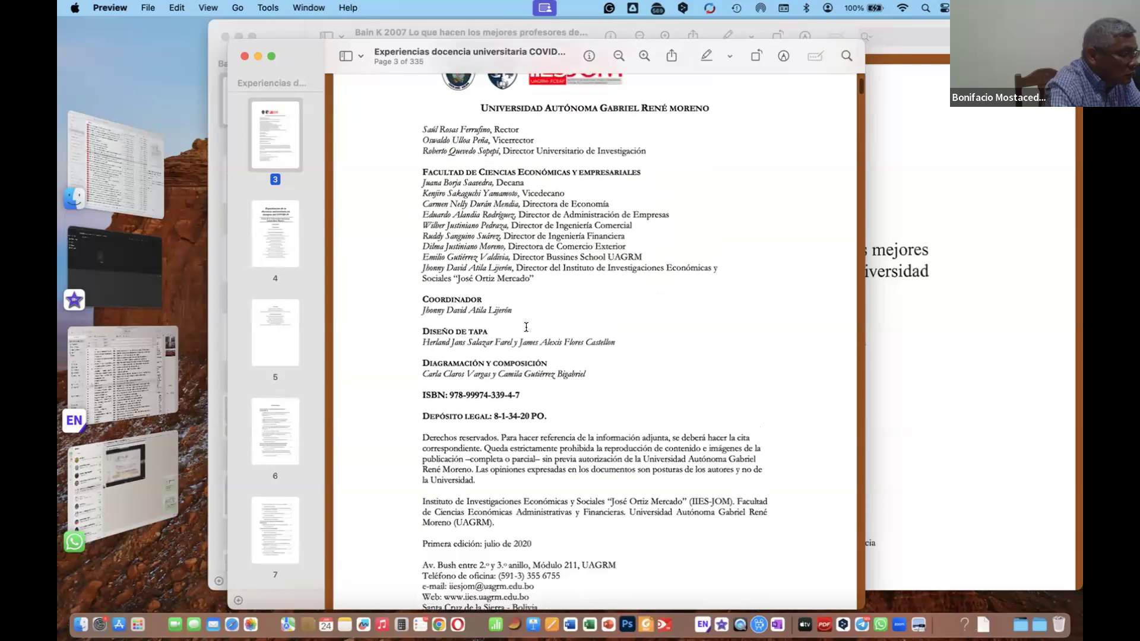
pyautogui.scroll(-3, 526, 327)
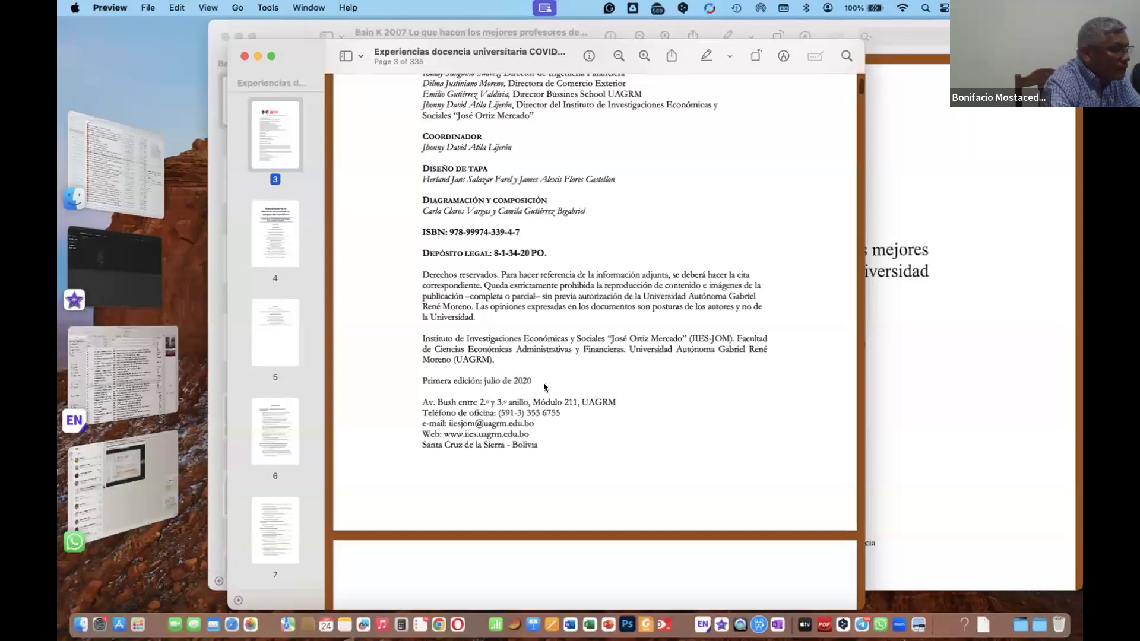
pyautogui.scroll(3, 544, 387)
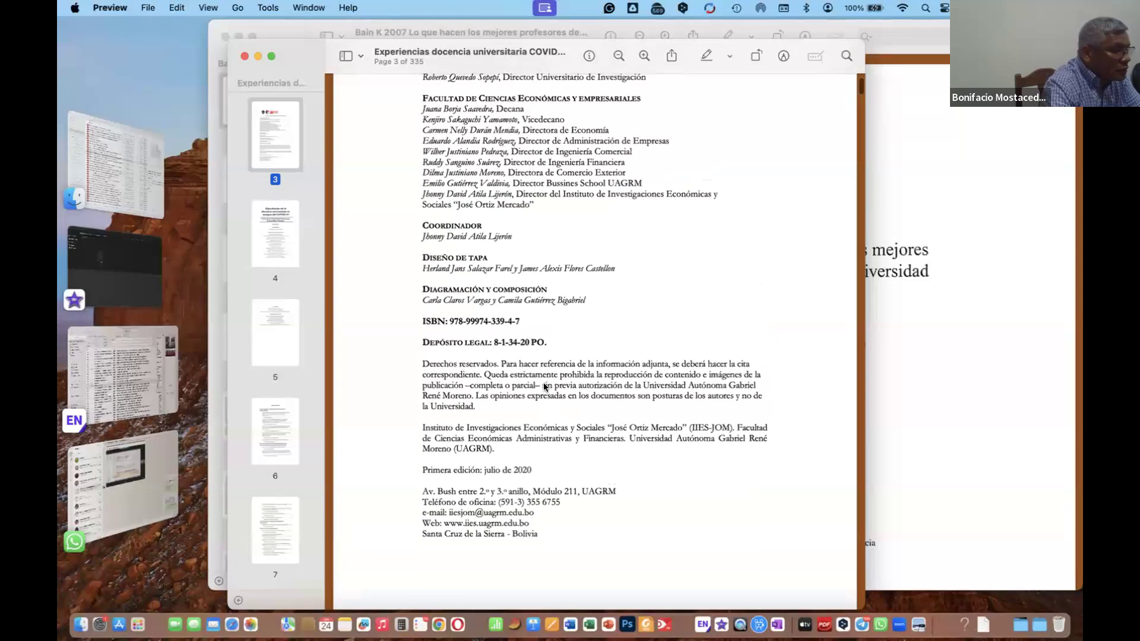
pyautogui.scroll(3, 553, 359)
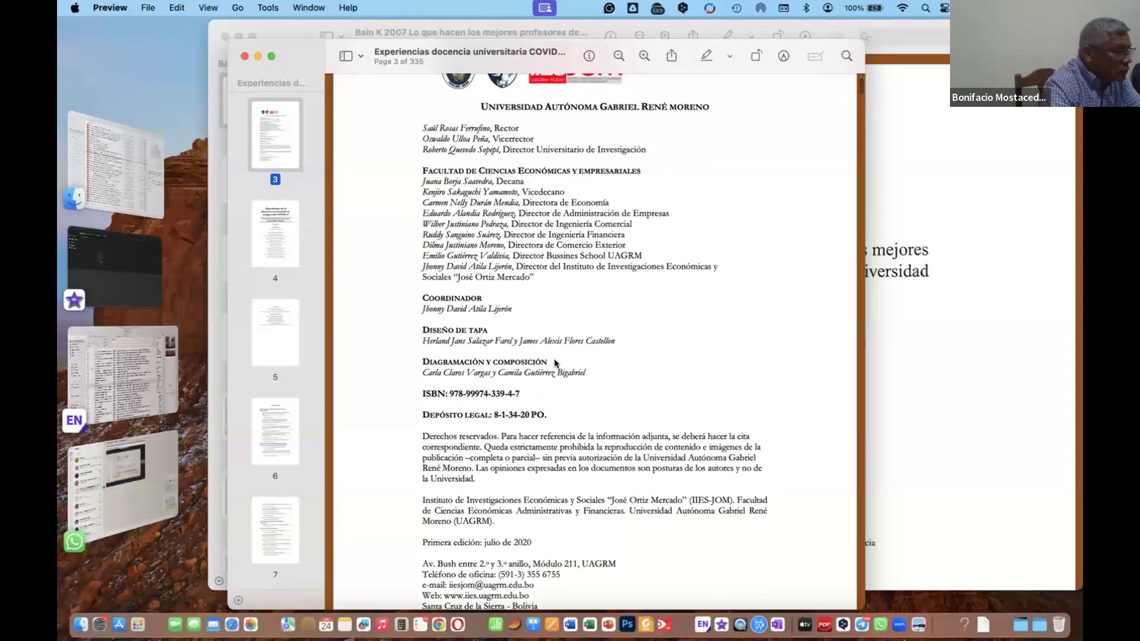
pyautogui.scroll(4, 554, 362)
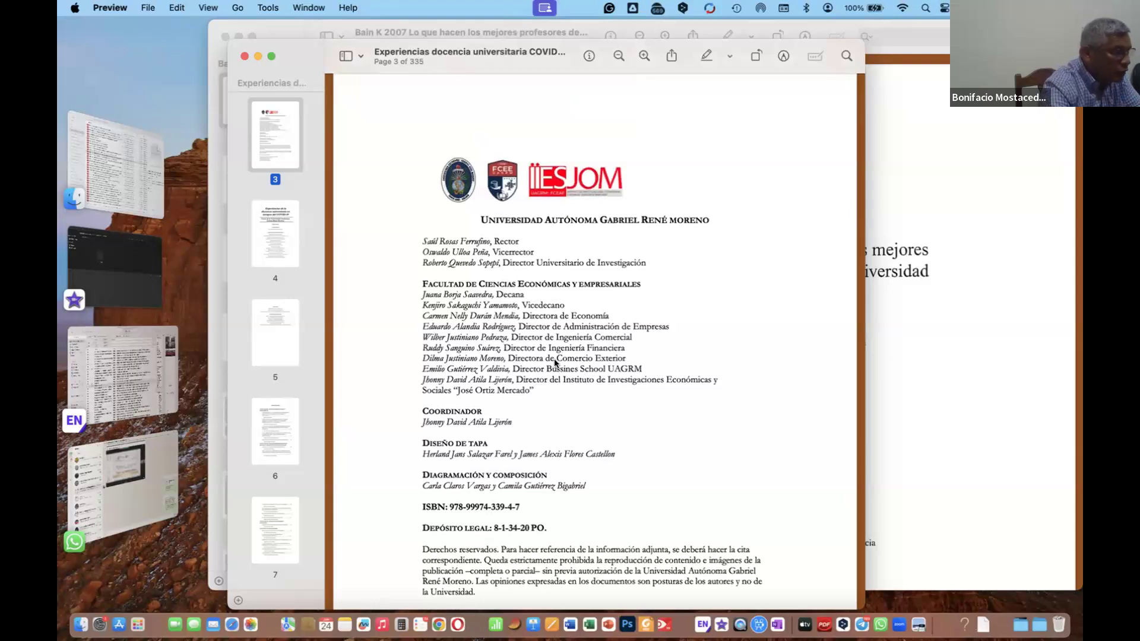
pyautogui.scroll(10, 585, 396)
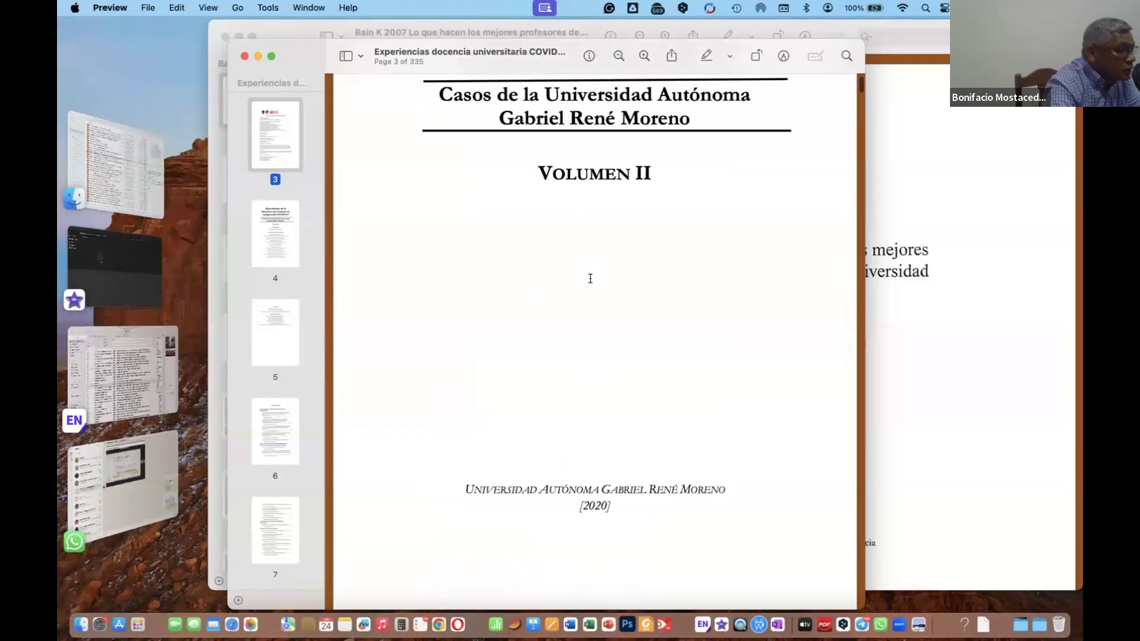
pyautogui.scroll(8, 589, 278)
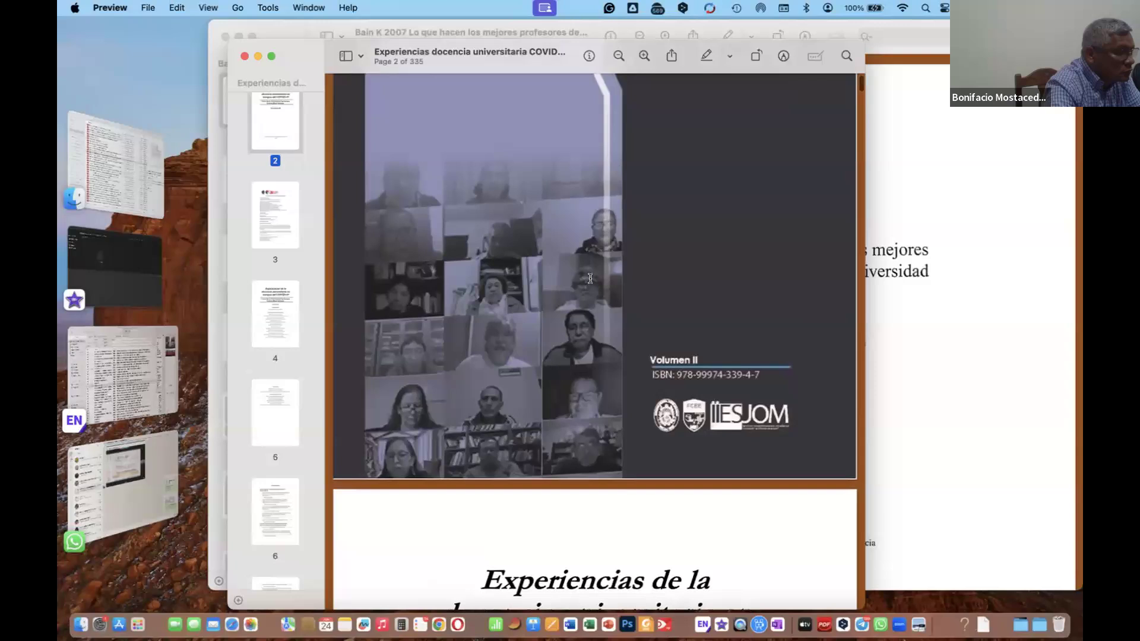
pyautogui.scroll(3, 590, 278)
# Step: Read the PDF's credits page and second title page for the book's publisher, edition date, place and coordinator
pyautogui.scroll(-10, 590, 278)
pyautogui.scroll(-15, 590, 278)
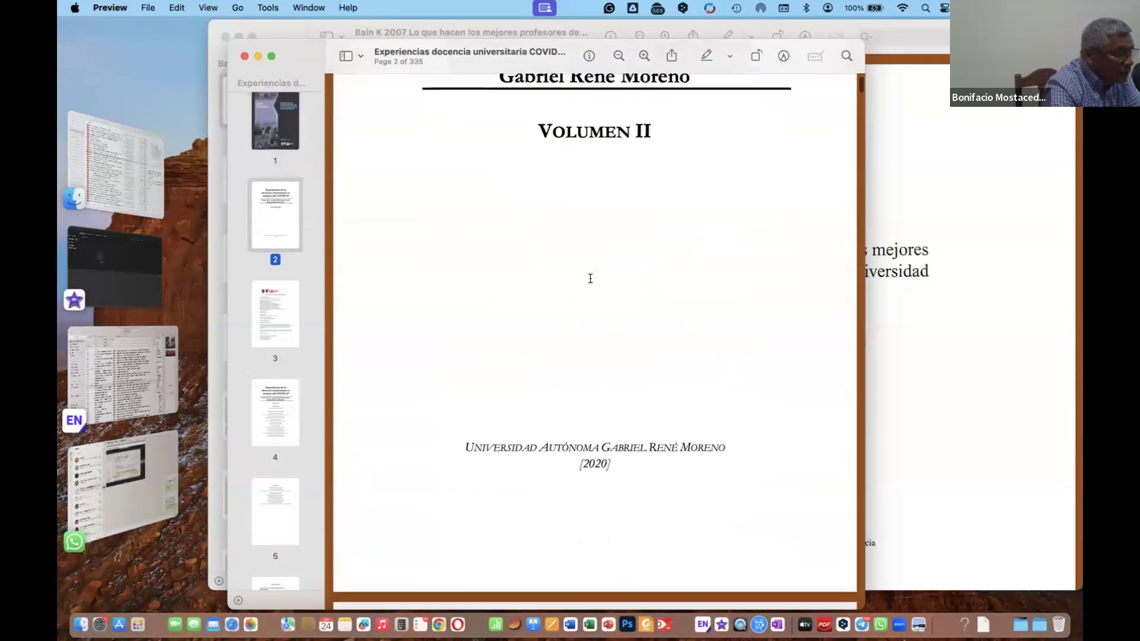
pyautogui.scroll(-5, 590, 279)
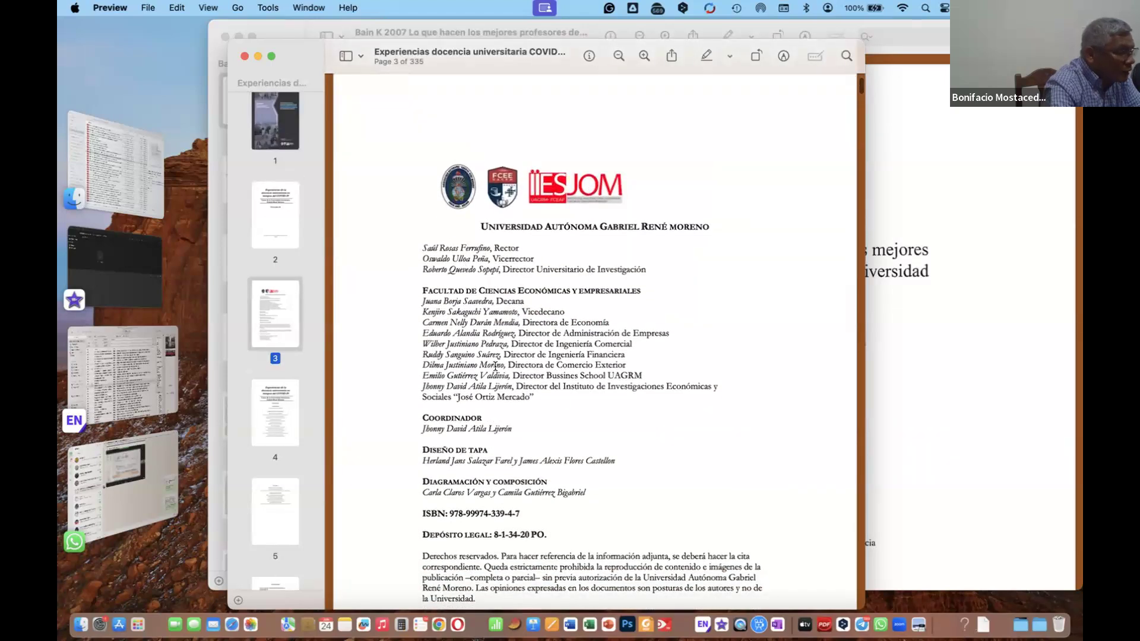
pyautogui.scroll(-7, 495, 367)
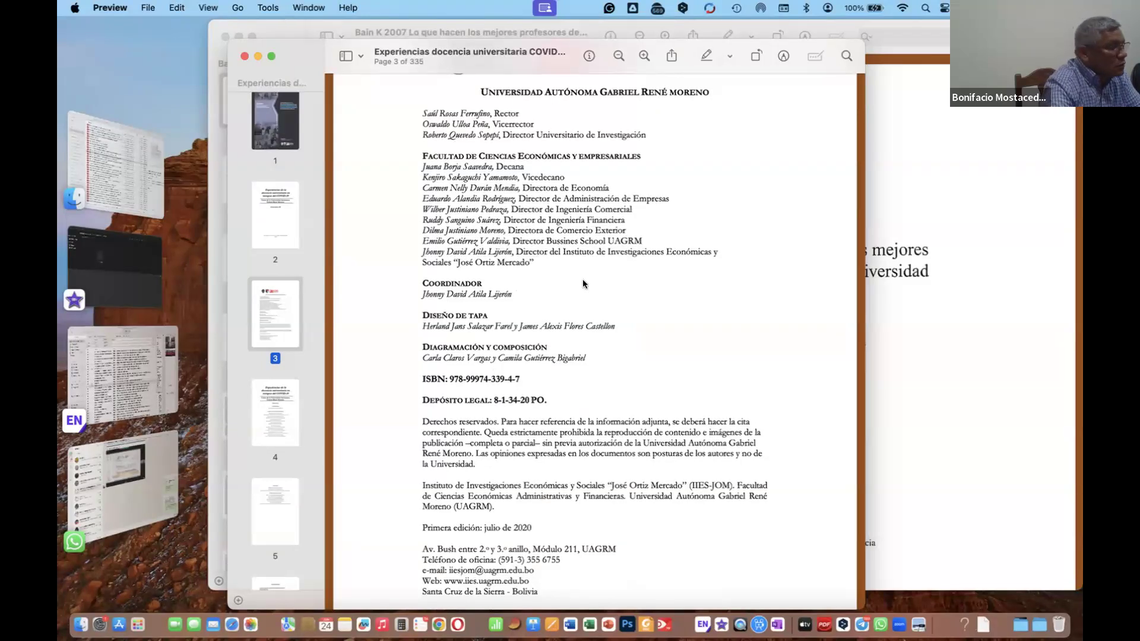
pyautogui.scroll(5, 583, 284)
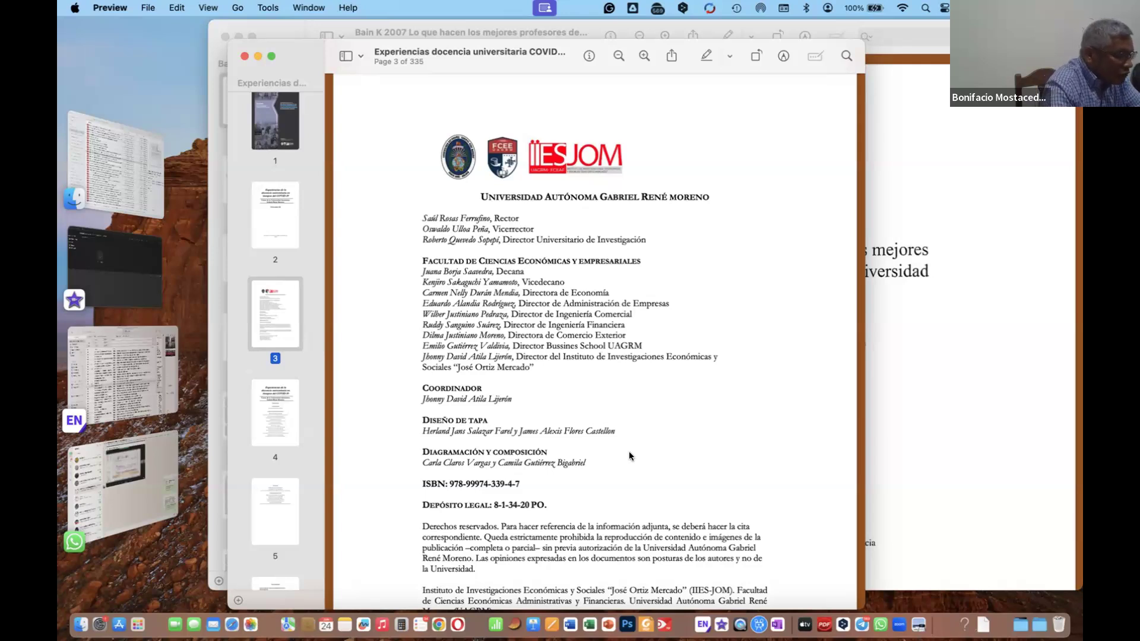
pyautogui.scroll(-5, 629, 454)
pyautogui.scroll(-3, 628, 452)
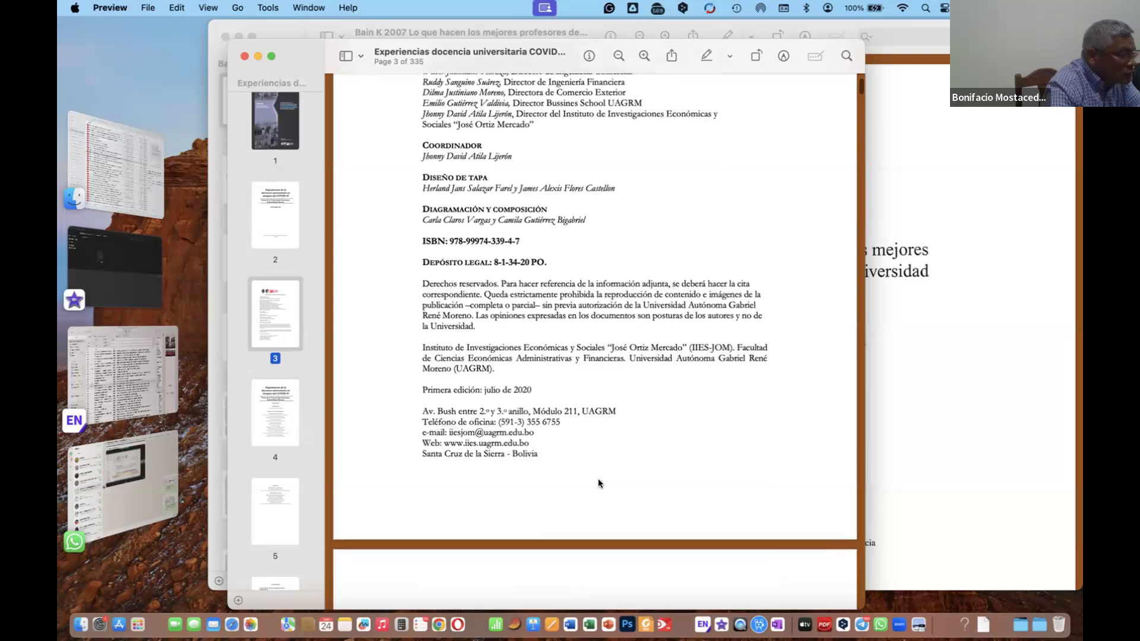
pyautogui.scroll(-12, 598, 482)
pyautogui.scroll(-5, 599, 482)
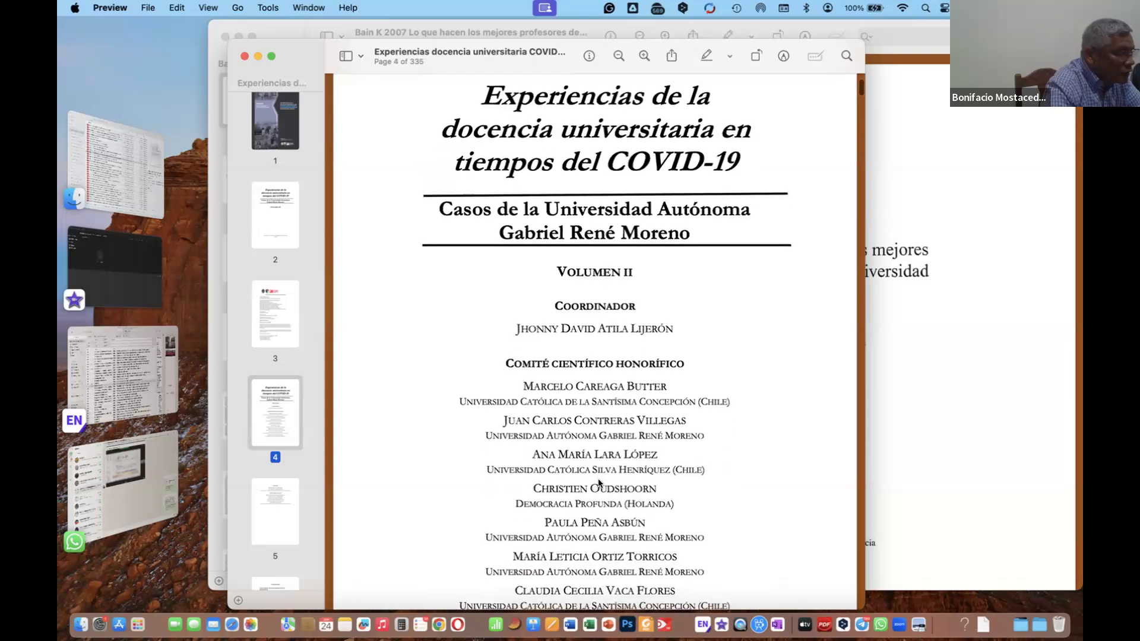
pyautogui.scroll(1, 598, 482)
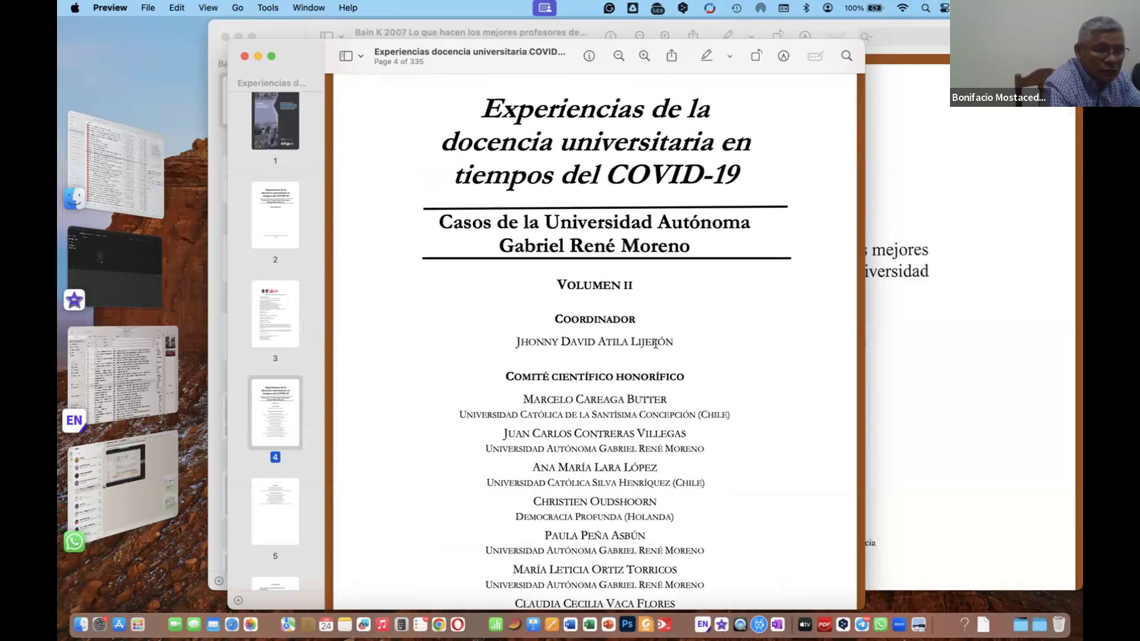
# Step: Read the PDF's second title page and the page after it for the coordinator, honorary scientific committee, editors and style correctors
pyautogui.scroll(-1, 591, 415)
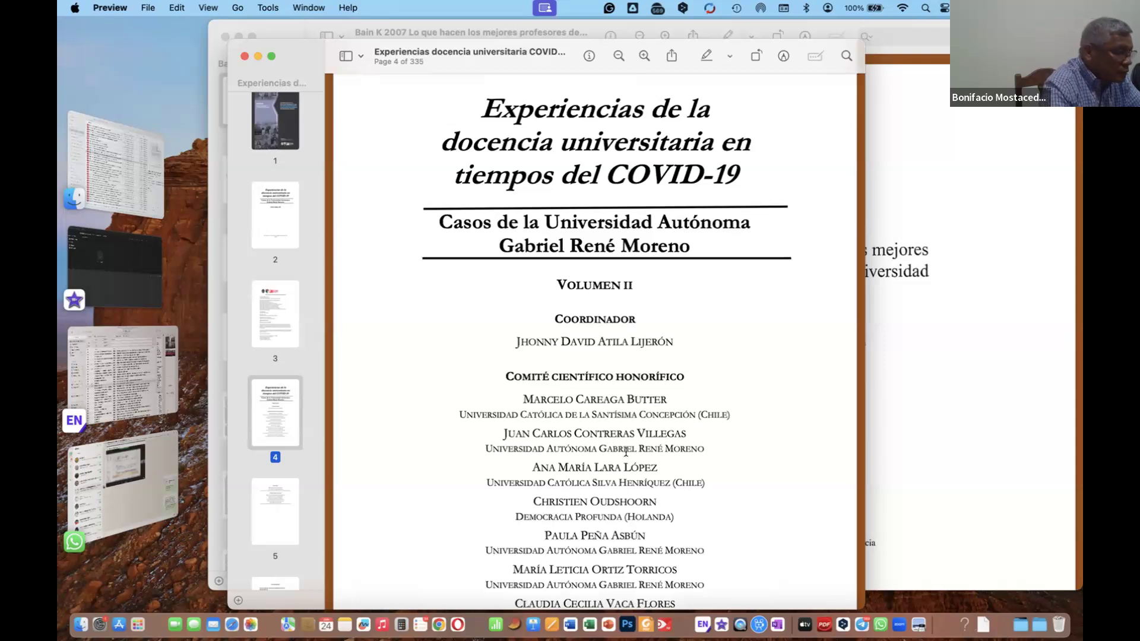
pyautogui.scroll(-2, 626, 452)
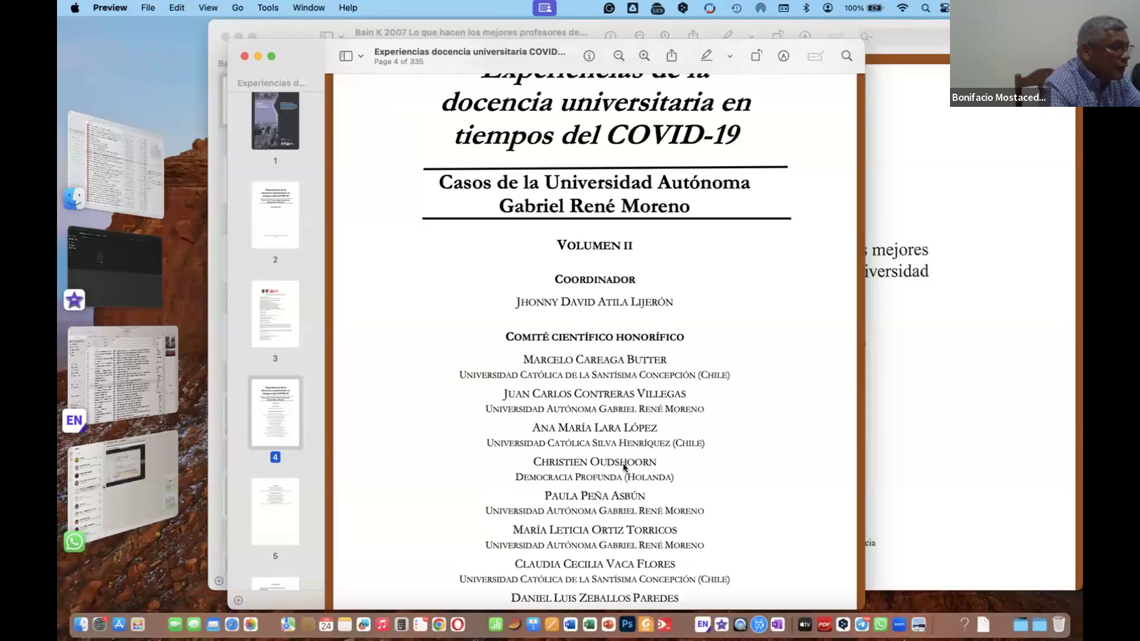
pyautogui.scroll(-8, 622, 463)
pyautogui.scroll(-8, 623, 468)
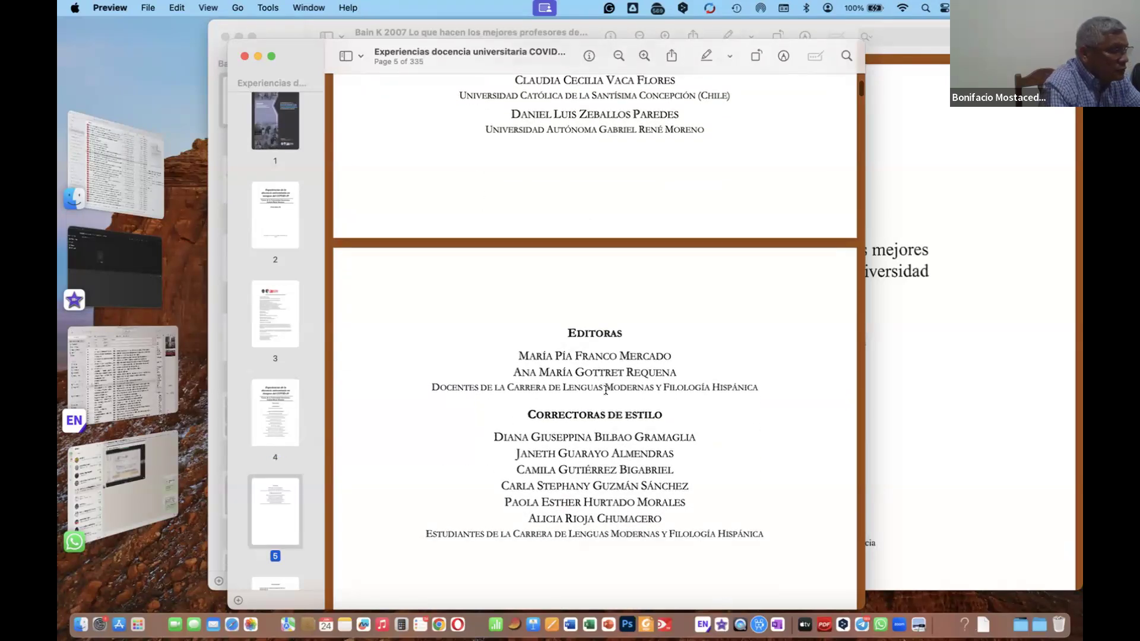
pyautogui.scroll(7, 647, 386)
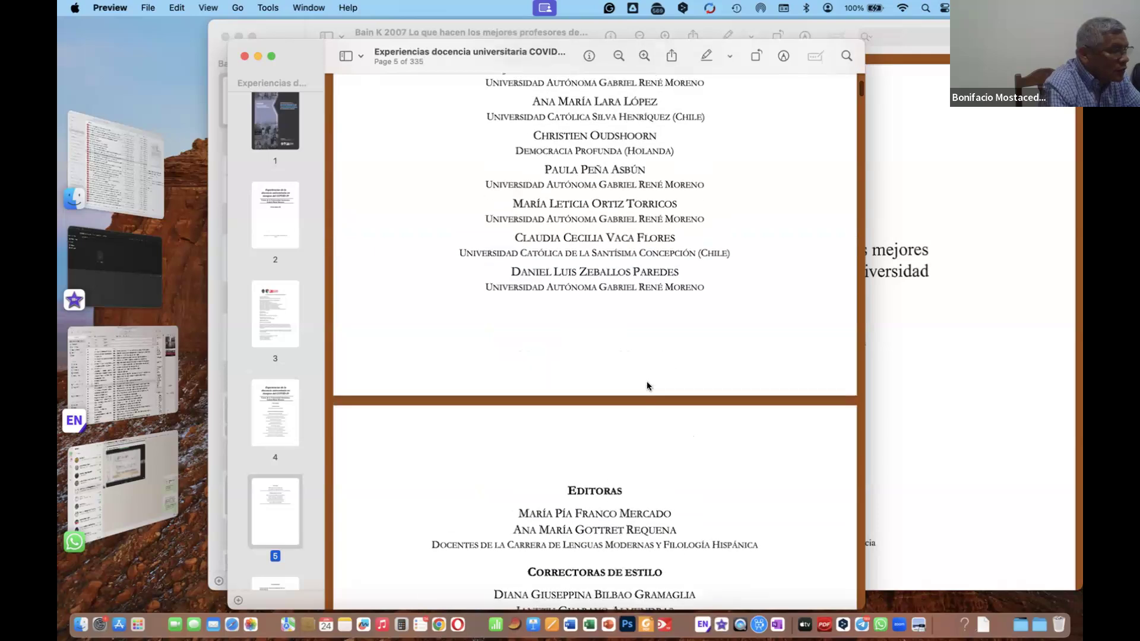
pyautogui.scroll(-8, 647, 382)
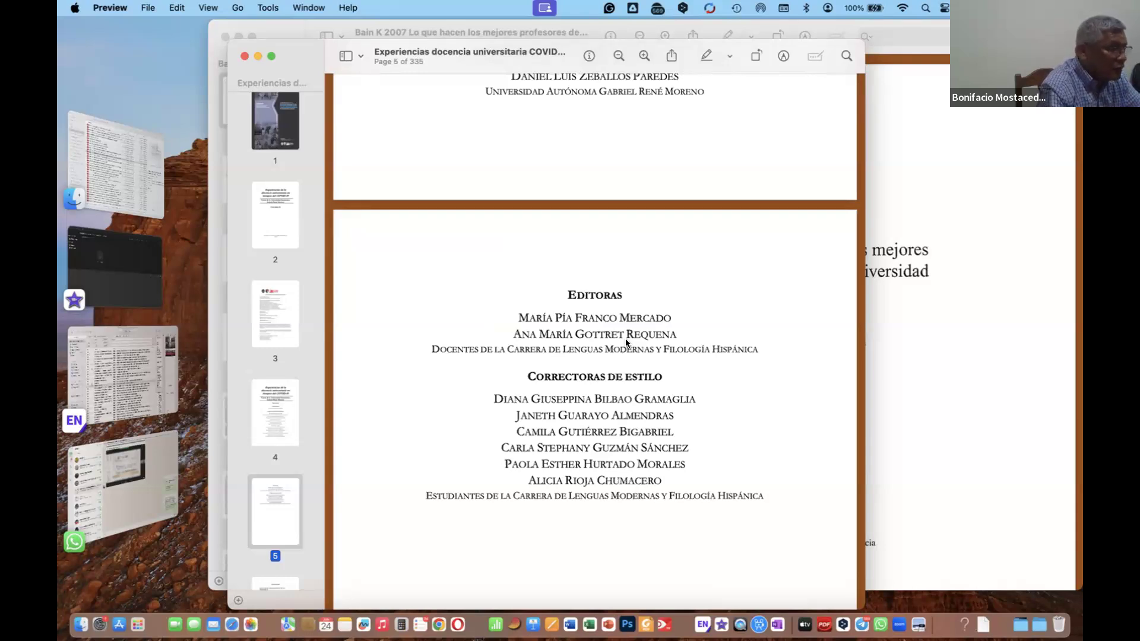
# Step: Return to the PDF's cover to check the volume and ISBN, and look through the title and credits pages up to the editors' page
pyautogui.scroll(15, 629, 285)
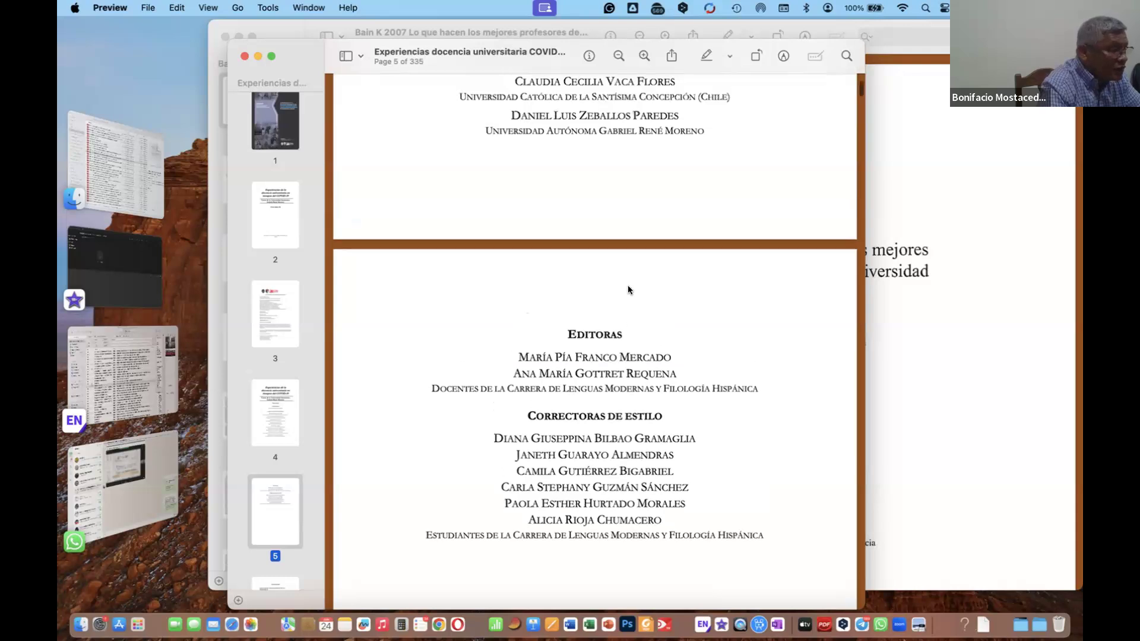
pyautogui.scroll(15, 628, 289)
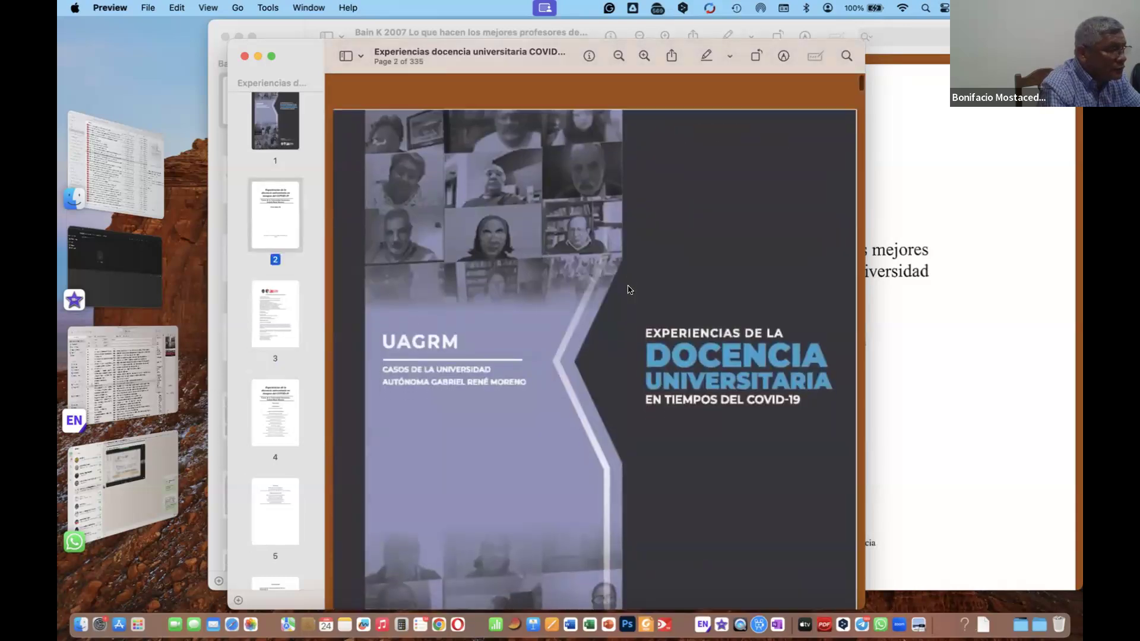
pyautogui.scroll(-3, 630, 289)
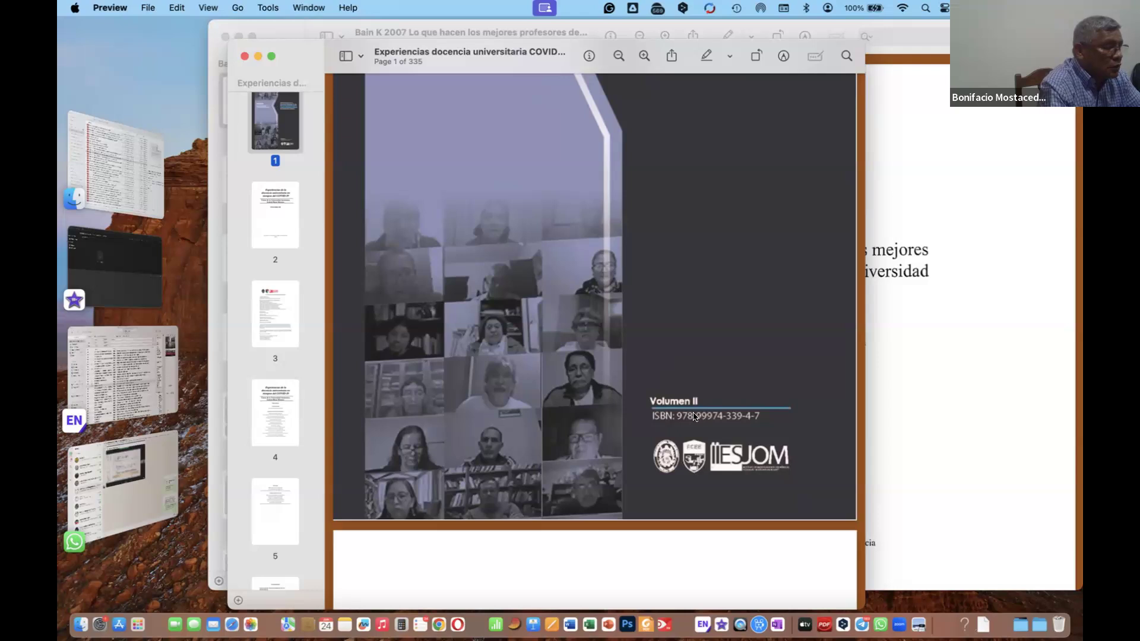
pyautogui.scroll(-10, 735, 393)
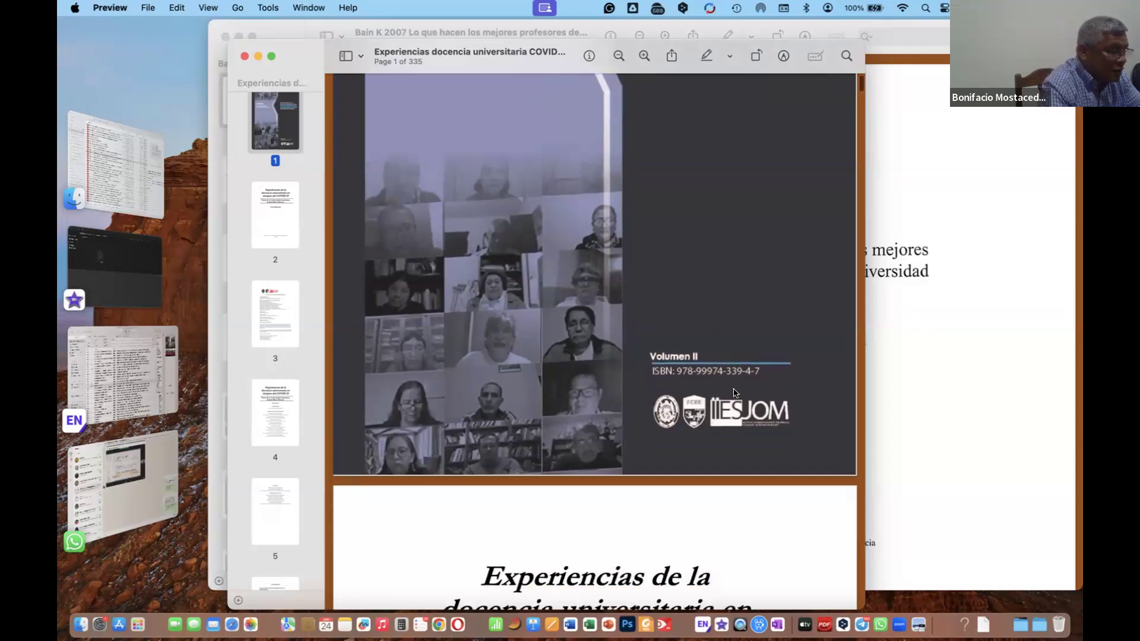
pyautogui.scroll(-15, 715, 371)
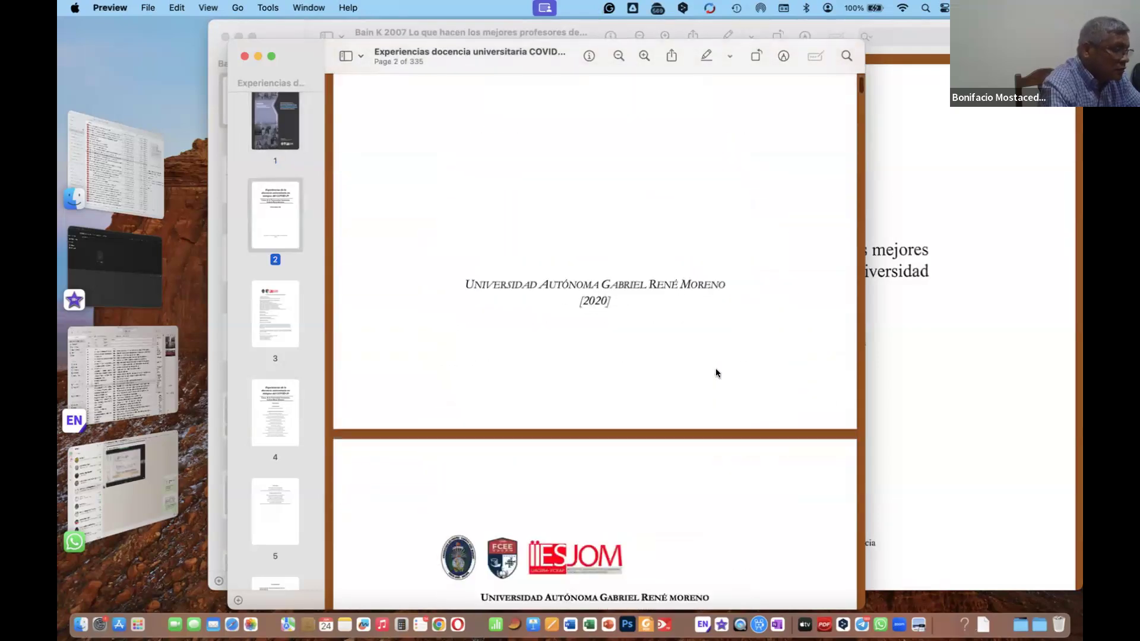
pyautogui.scroll(-20, 715, 373)
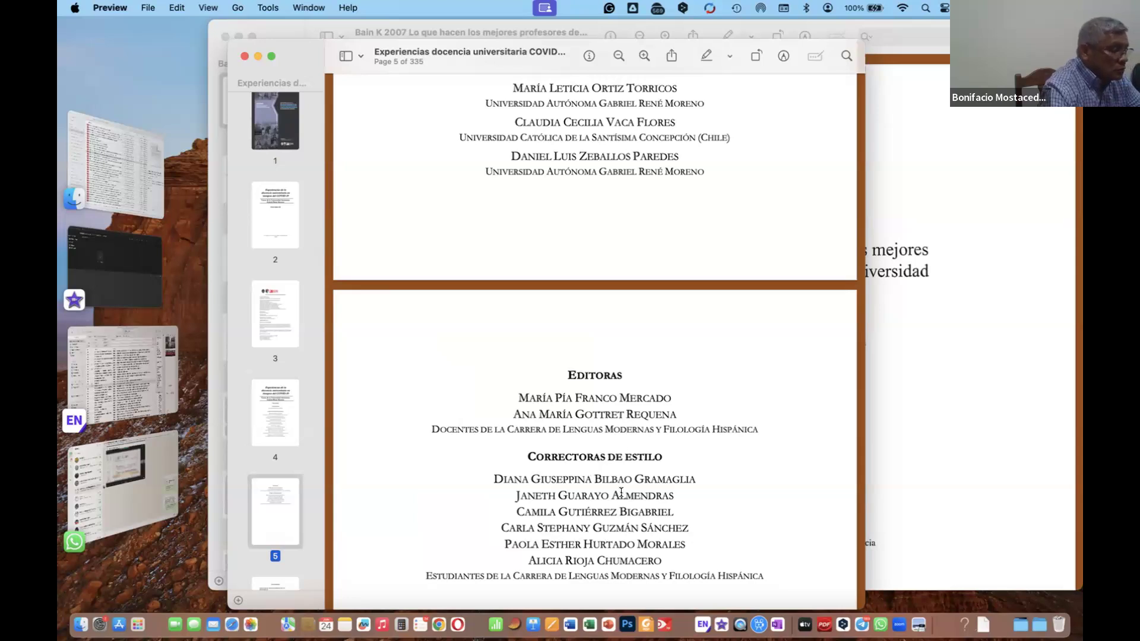
# Step: Compare the coordinator and honorary scientific committee listed on page 4 with the editors named on page 5
pyautogui.scroll(10, 660, 295)
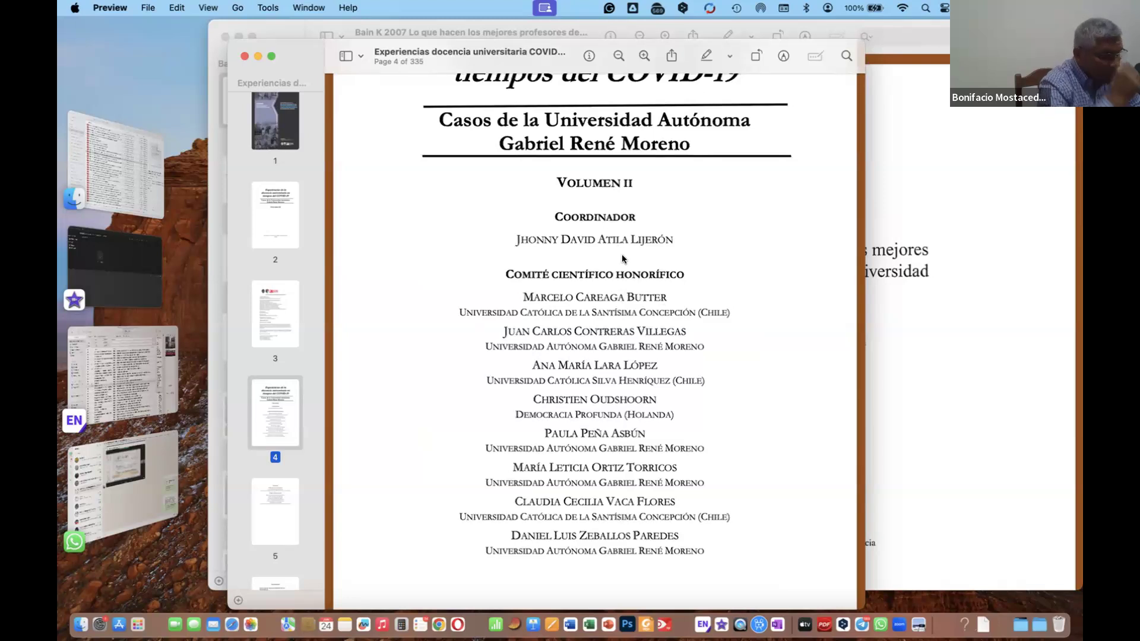
pyautogui.scroll(-5, 658, 351)
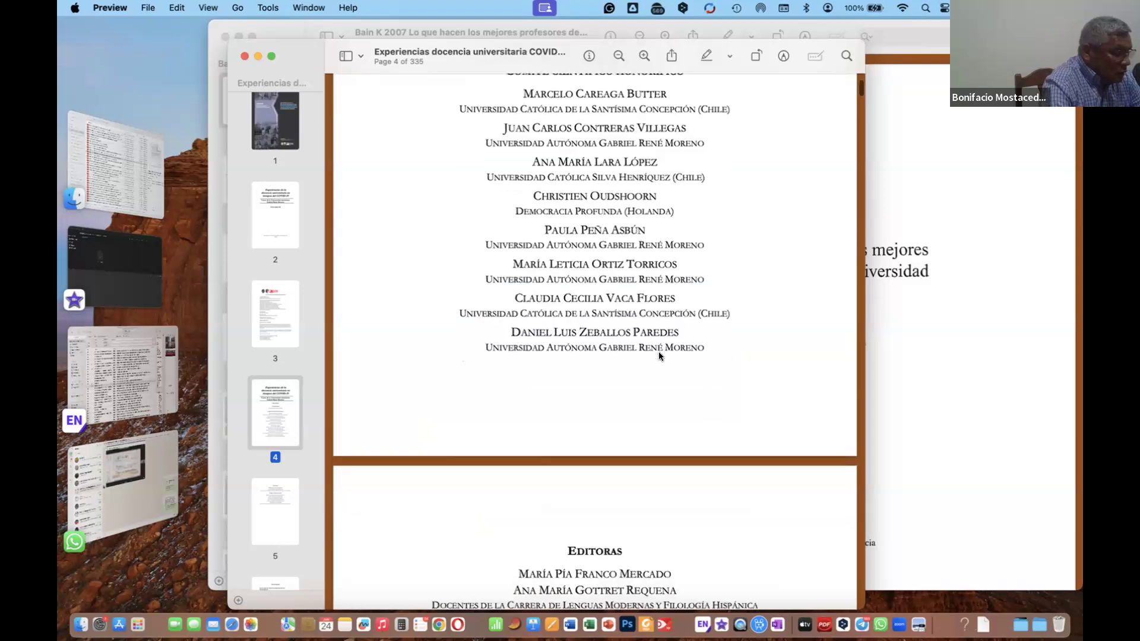
pyautogui.scroll(-2, 658, 355)
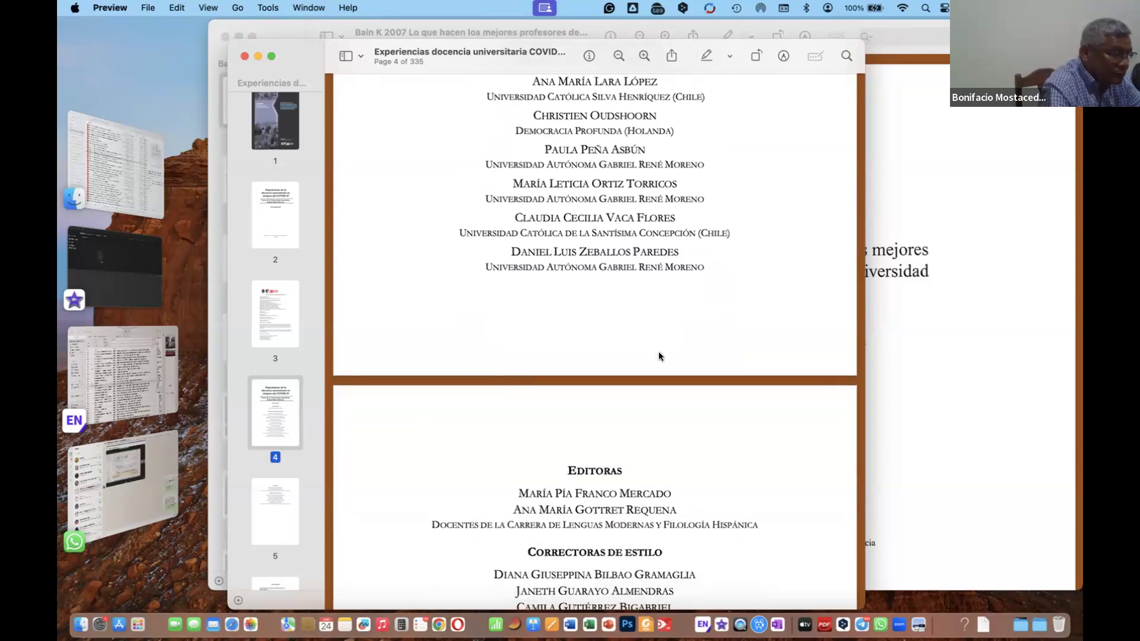
pyautogui.scroll(3, 659, 357)
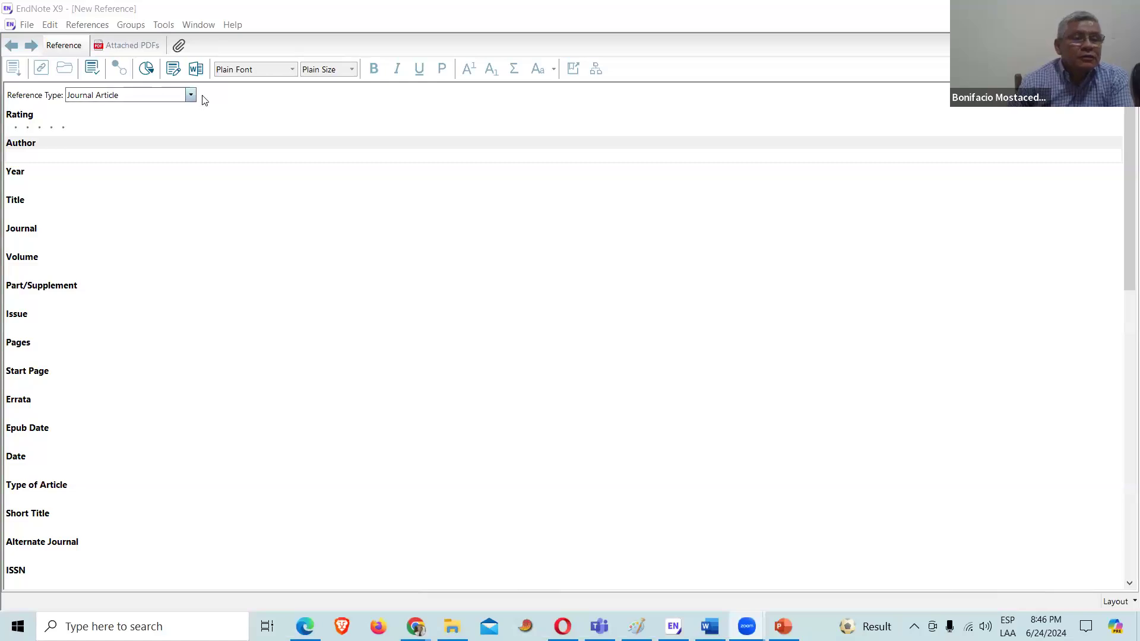
# Step: In EndNote, set the new reference's type to Edited Book
pyautogui.click(158, 95)
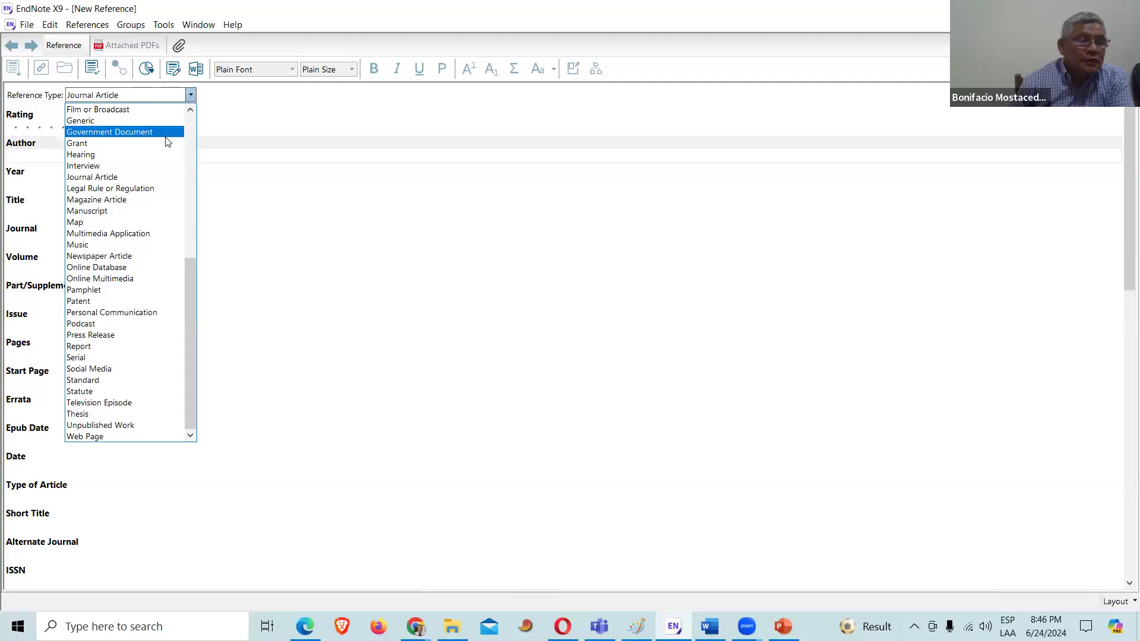
pyautogui.moveTo(194, 302); pyautogui.dragTo(199, 196)
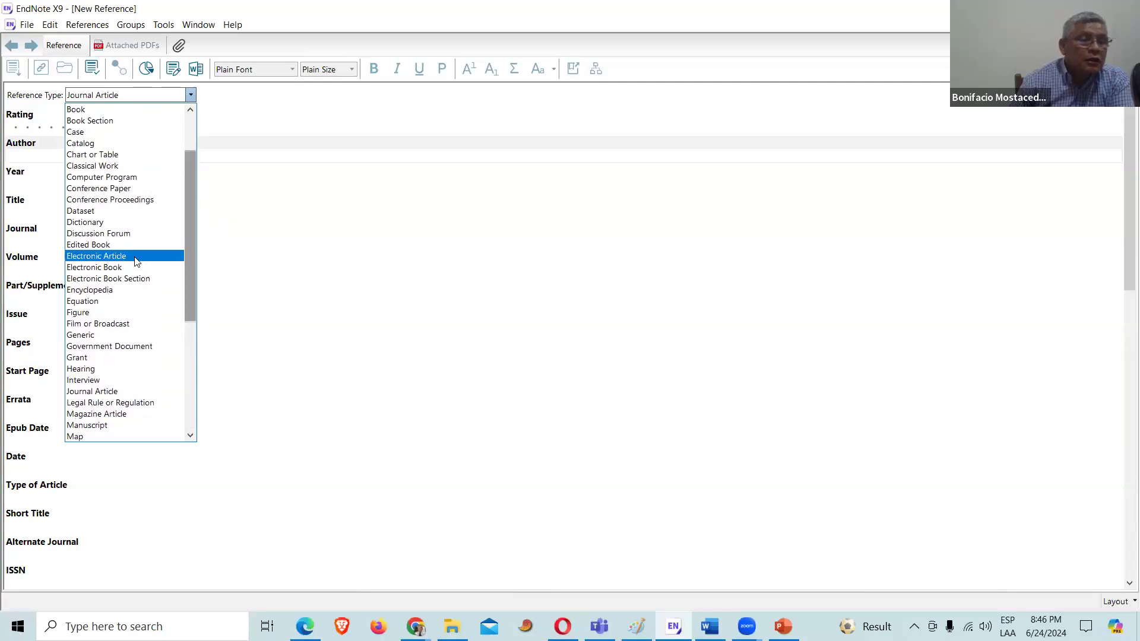
pyautogui.click(99, 246)
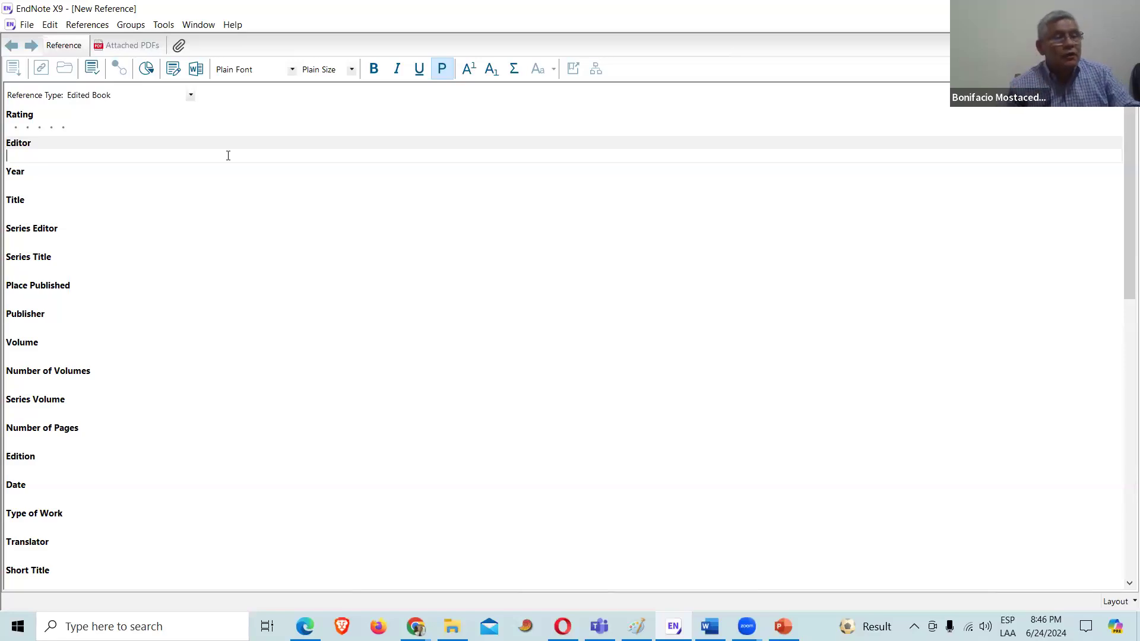
pyautogui.write('fRANC')
pyautogui.press('BackSpace')
pyautogui.press('BackSpace')
pyautogui.press('BackSpace')
pyautogui.press('BackSpace')
pyautogui.press('BackSpace')
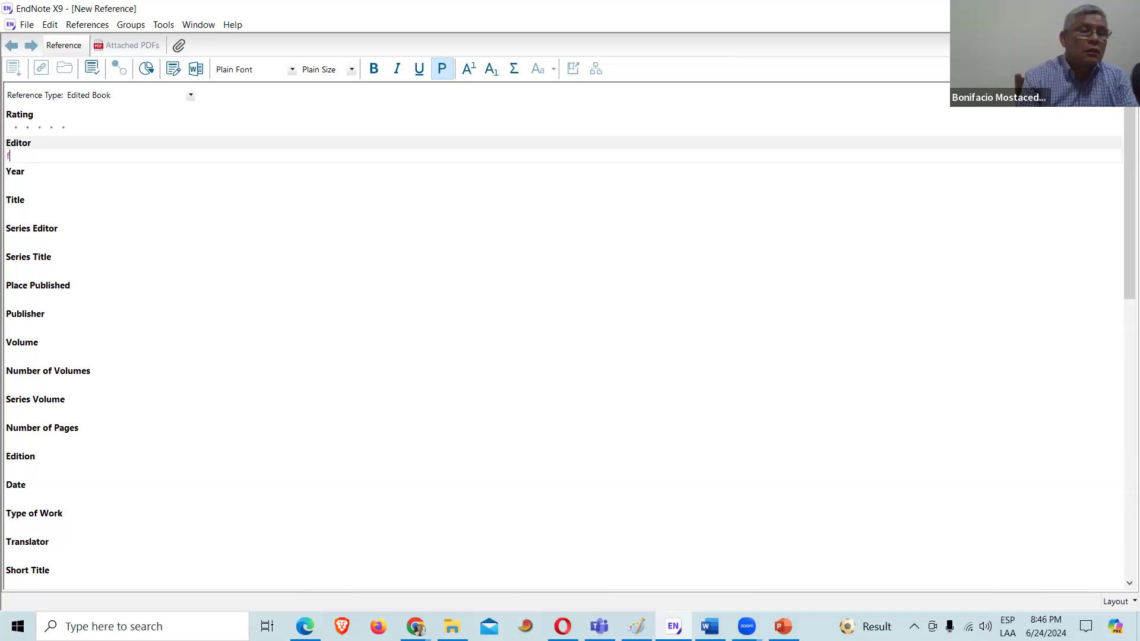
# Step: Enter the book's two editors on separate lines as surname and initials, and set the year to 2020
pyautogui.write('Franco')
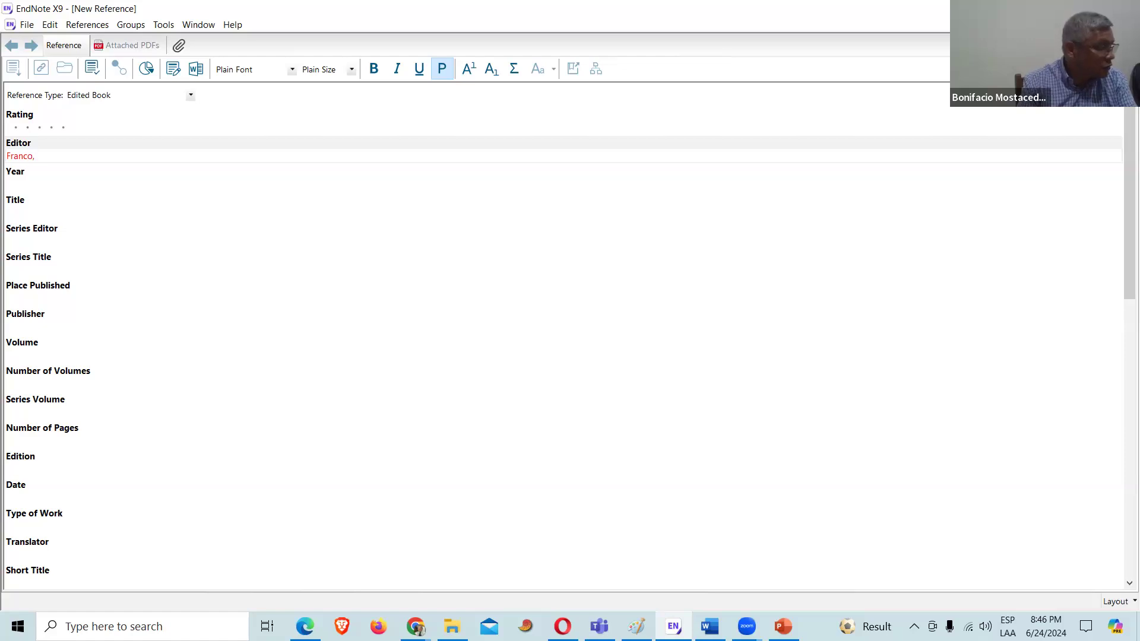
pyautogui.write(', ;')
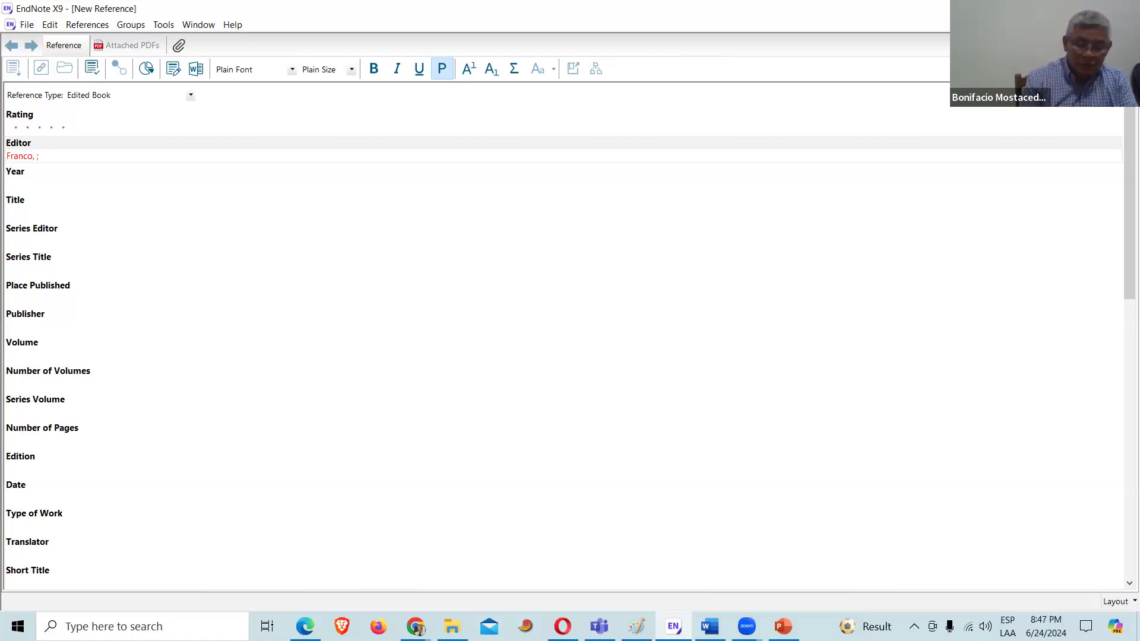
pyautogui.press('BackSpace')
pyautogui.write('M. ')
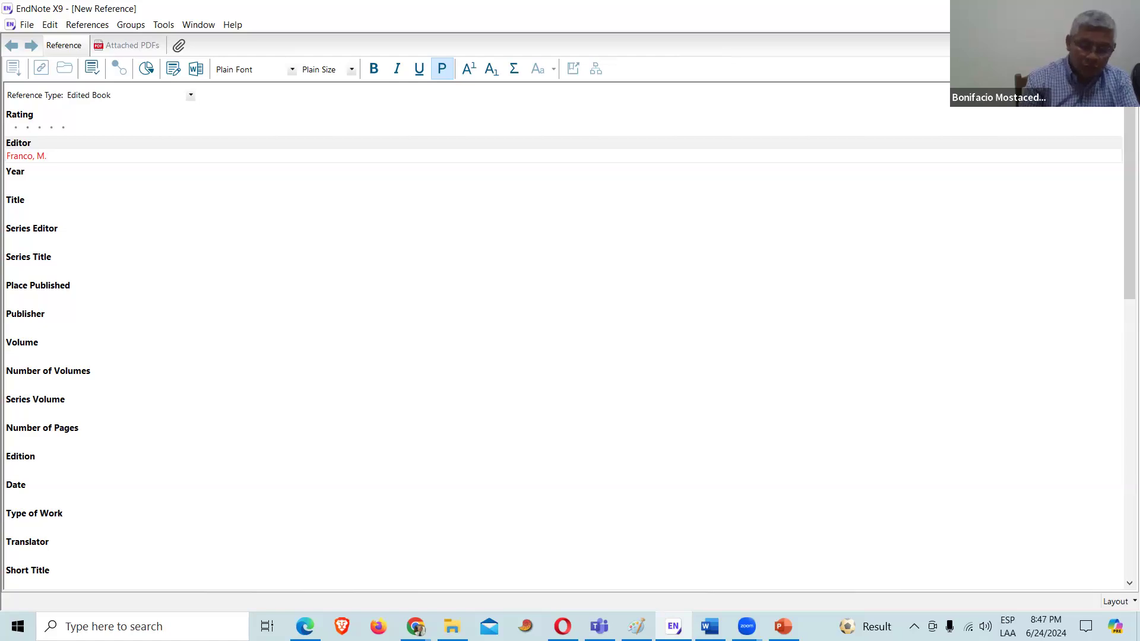
pyautogui.write('P')
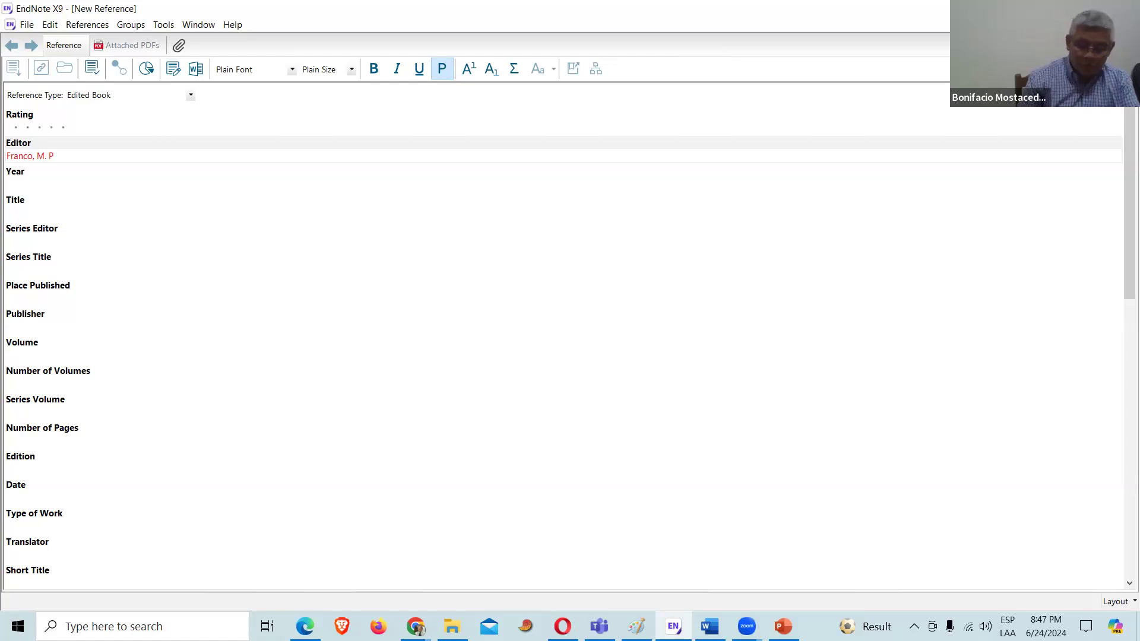
pyautogui.write('.')
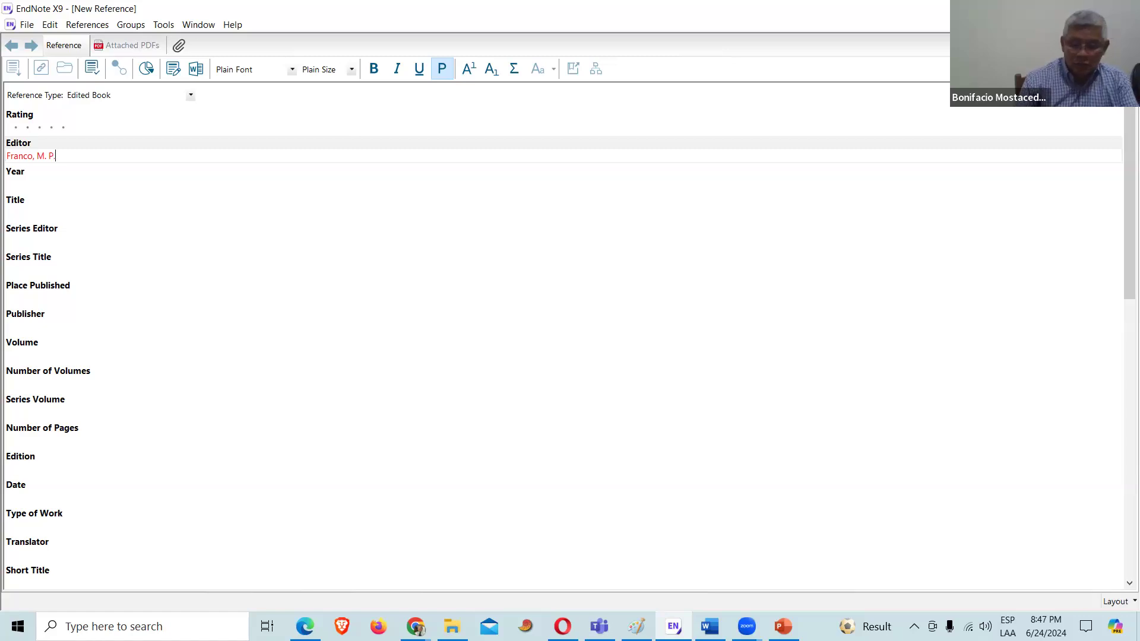
pyautogui.press('Return')
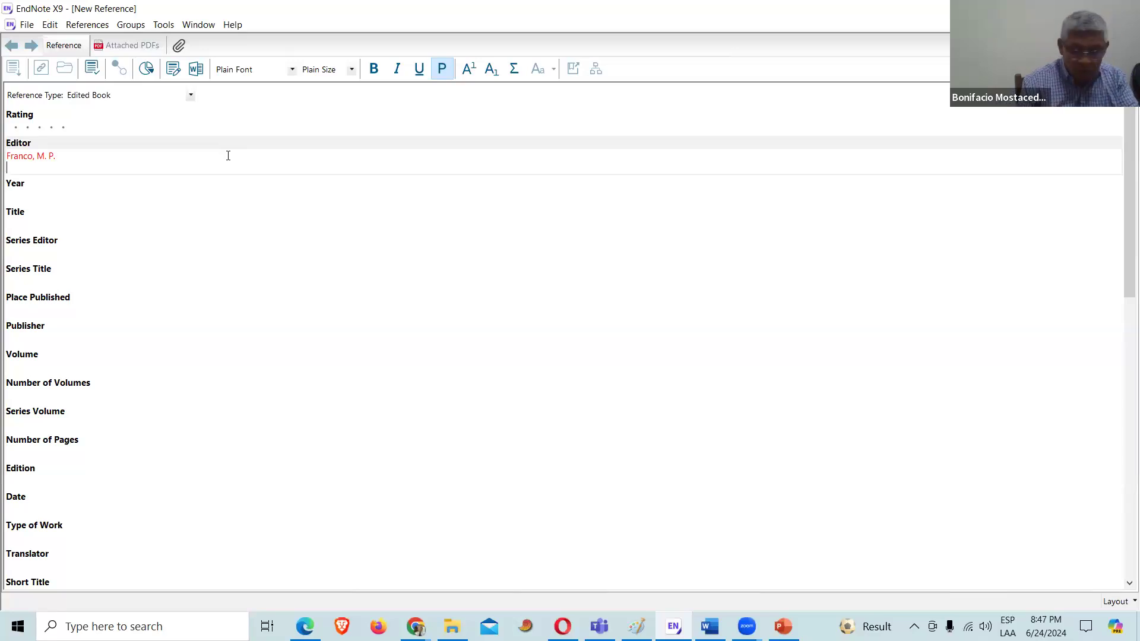
pyautogui.write('Gottret, A. M.')
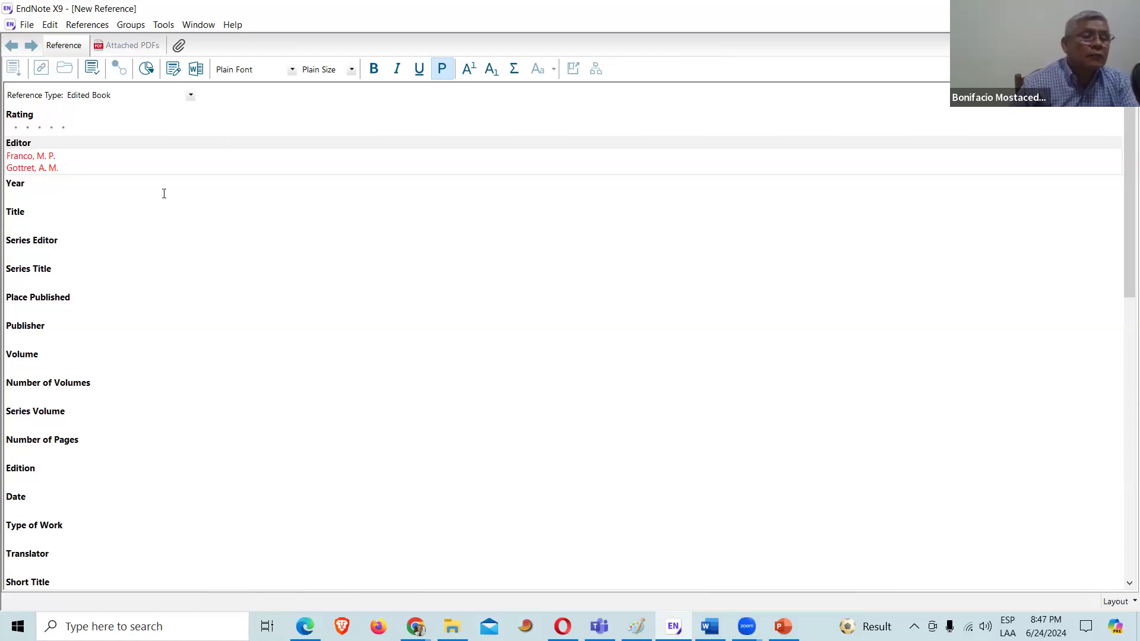
pyautogui.click(57, 196)
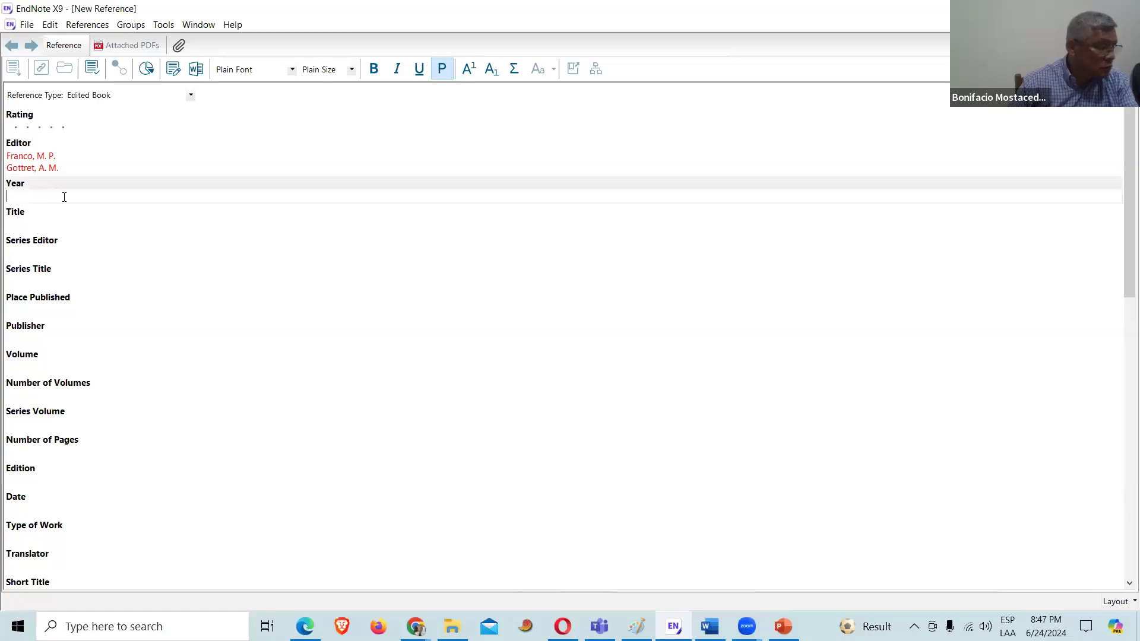
pyautogui.write('2020')
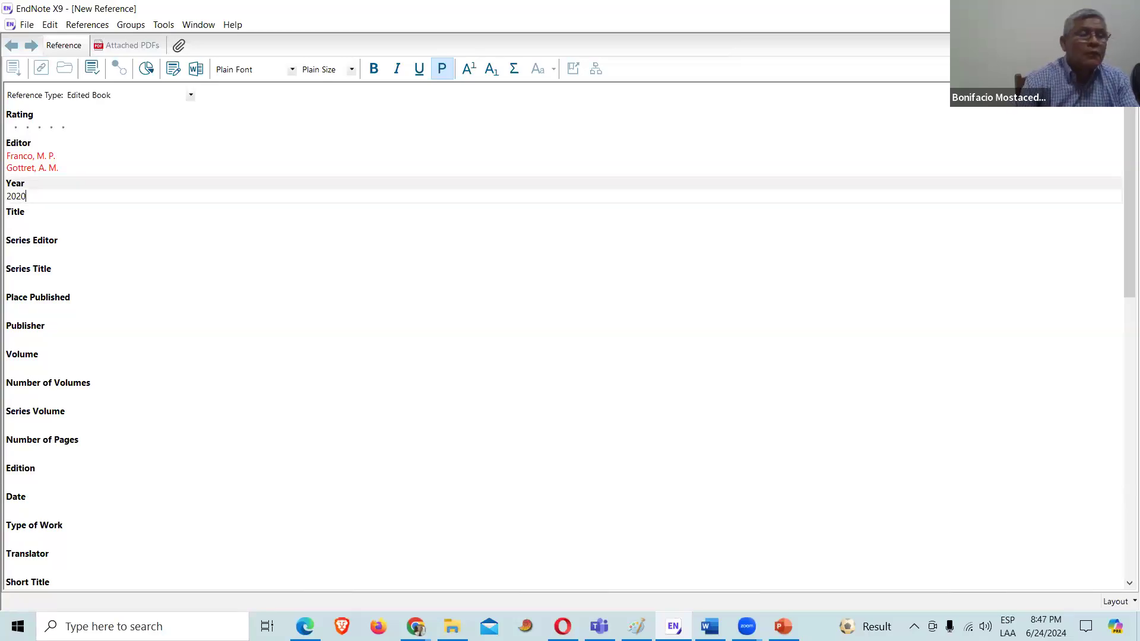
# Step: Enter the title "Experiencias de la docencia universitaria en tiempos de COVID-19. Casos de la Universidad Autonoma Gabriel Rene Moreno"
pyautogui.click(28, 219)
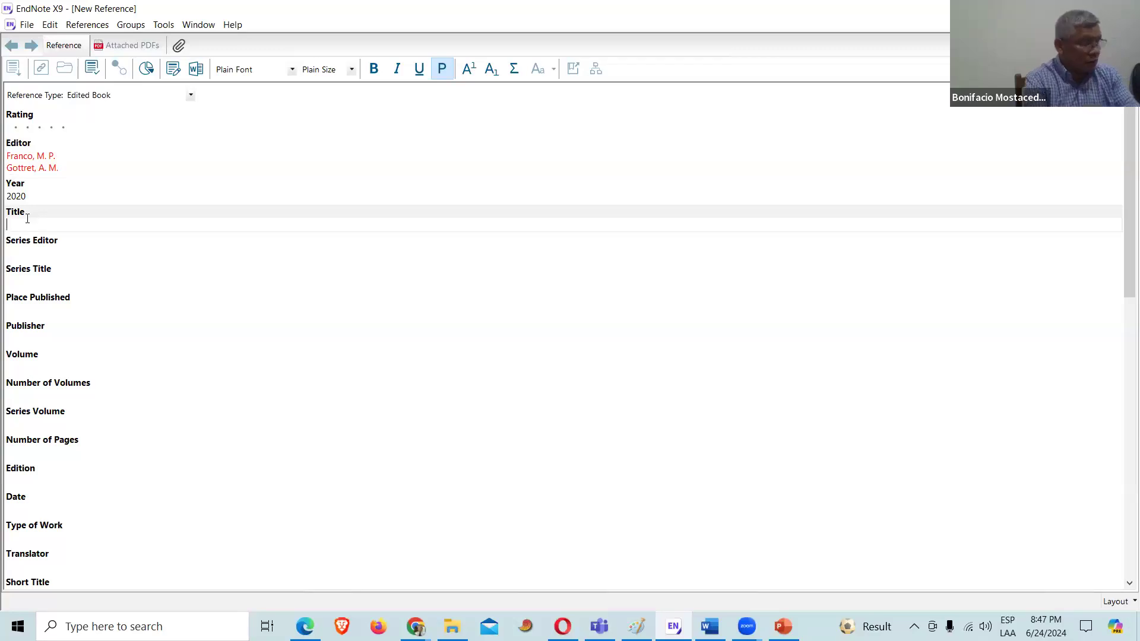
pyautogui.write('E')
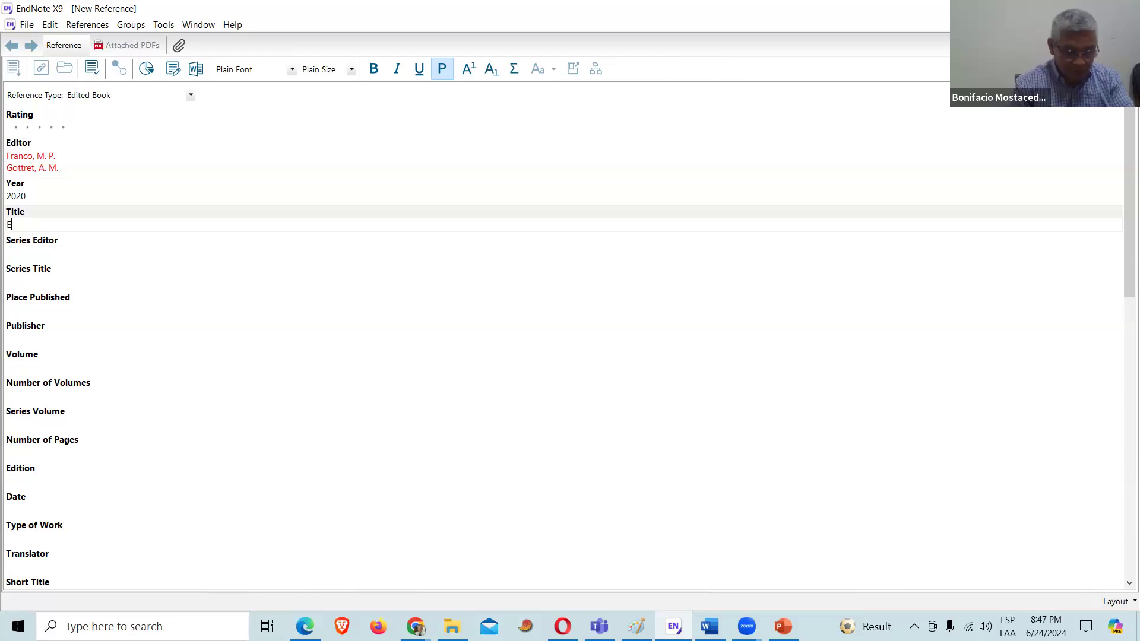
pyautogui.write('xperiencias de la d')
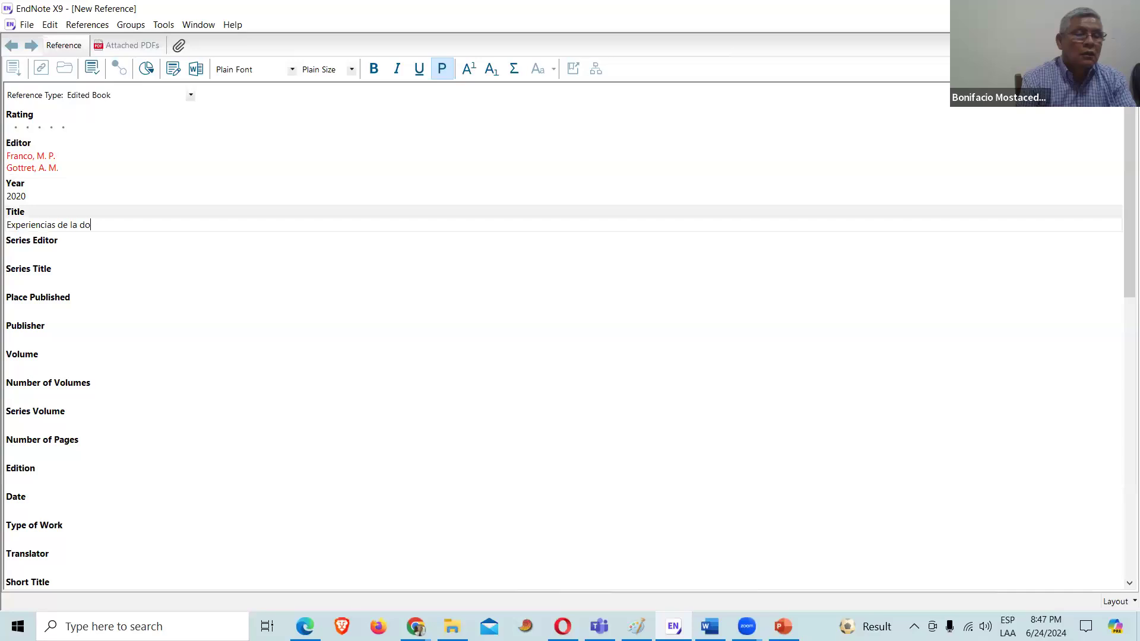
pyautogui.press('BackSpace')
pyautogui.write('docencia universitaria en tiempos de COVID-19')
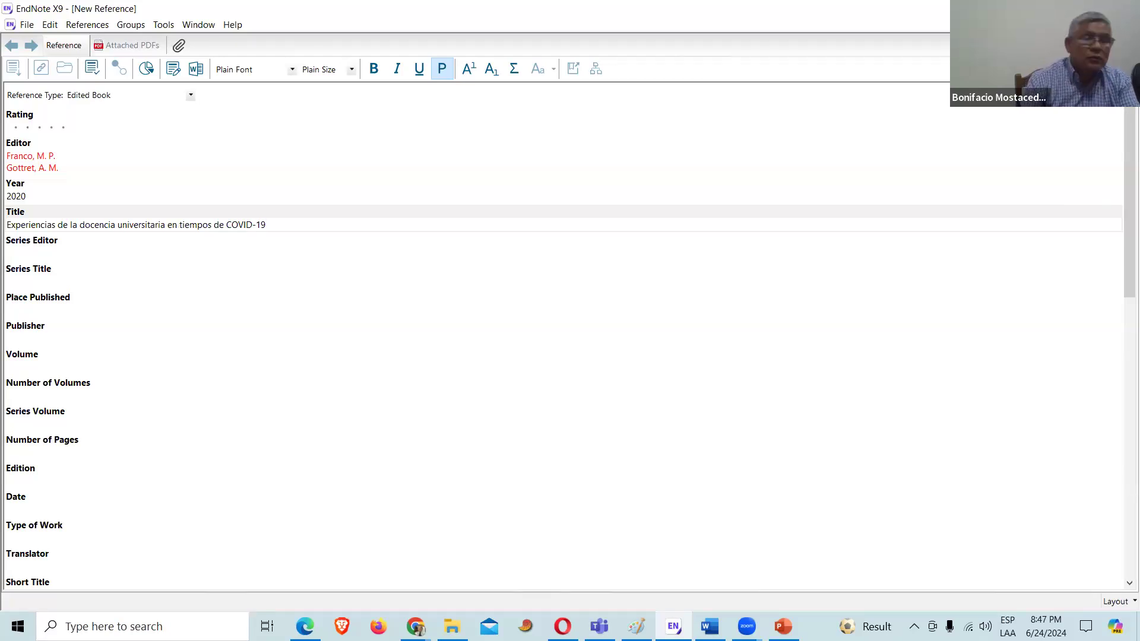
pyautogui.write('.')
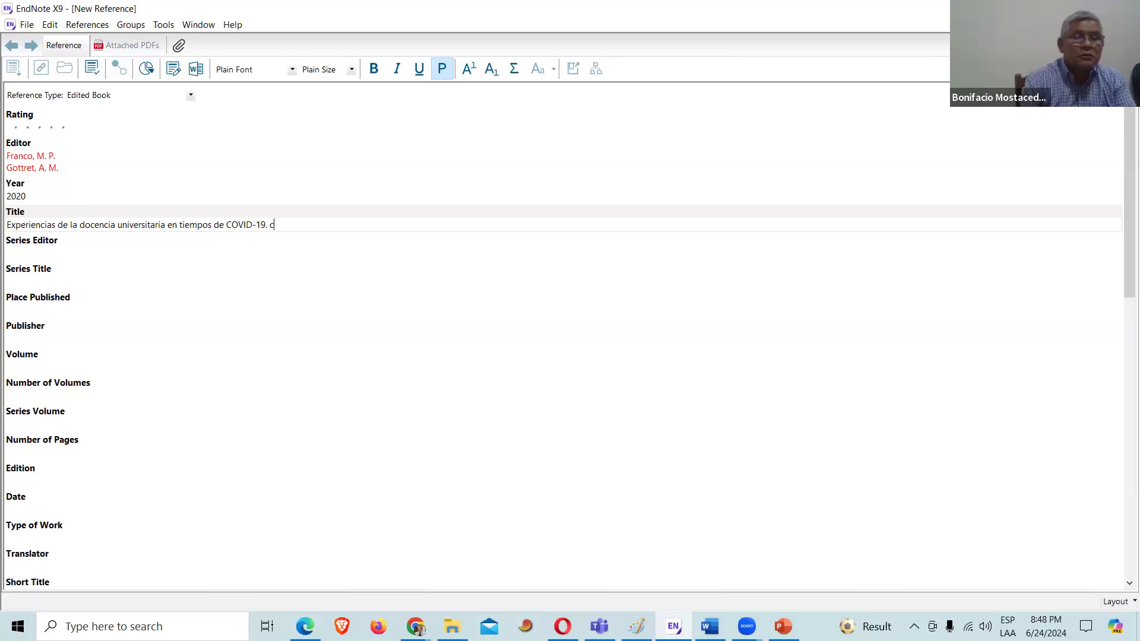
pyautogui.write(' Casos de la ')
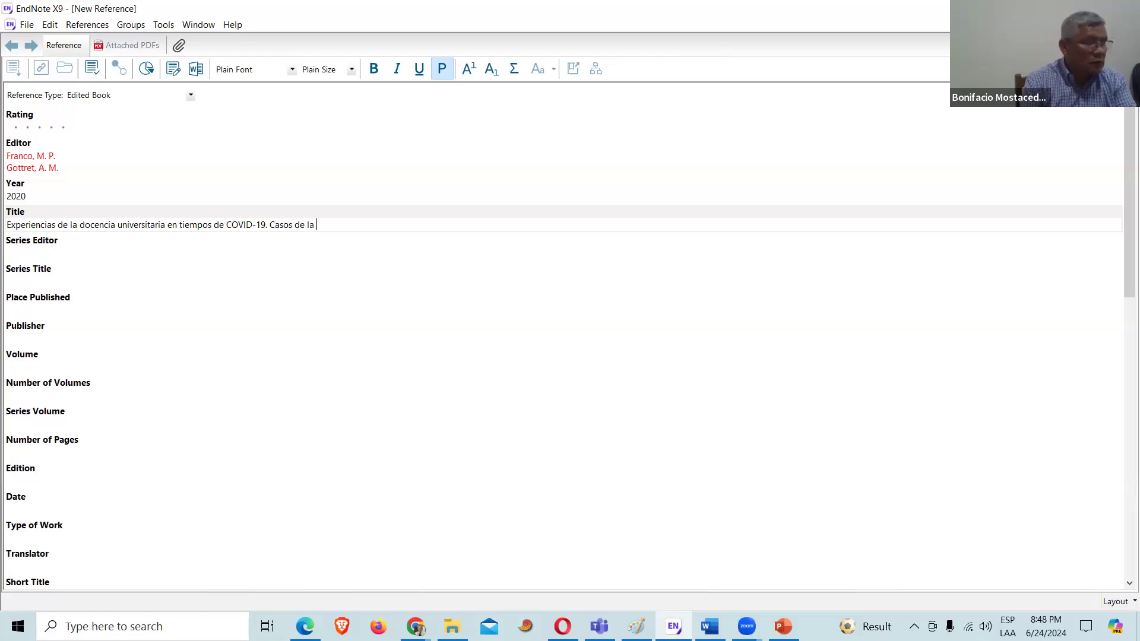
pyautogui.write('Universidad')
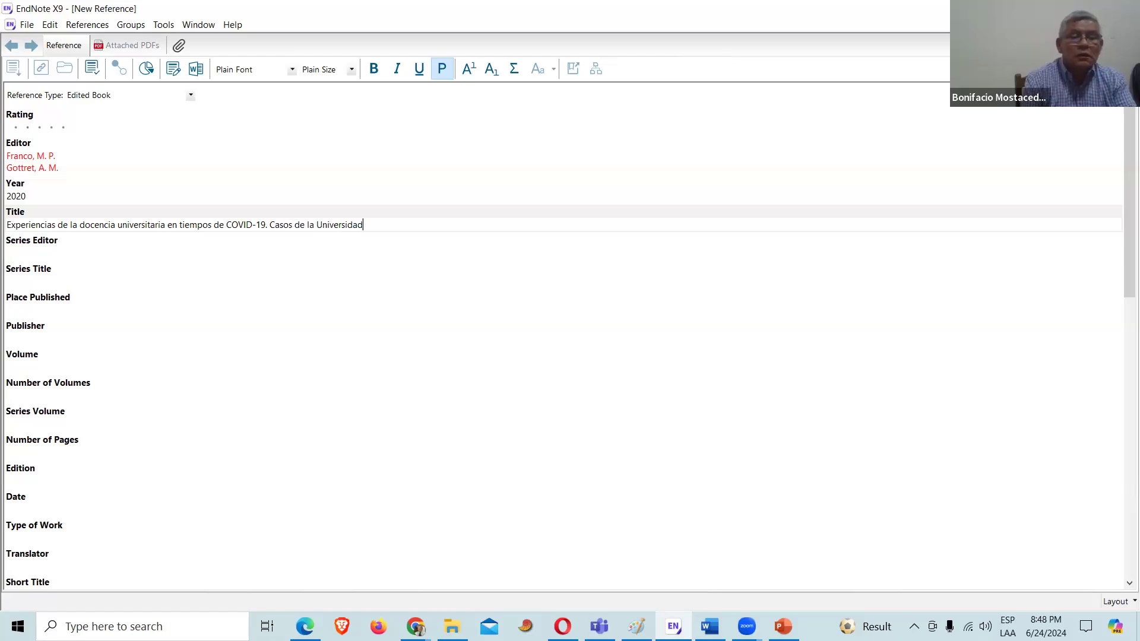
pyautogui.write(' Autonom')
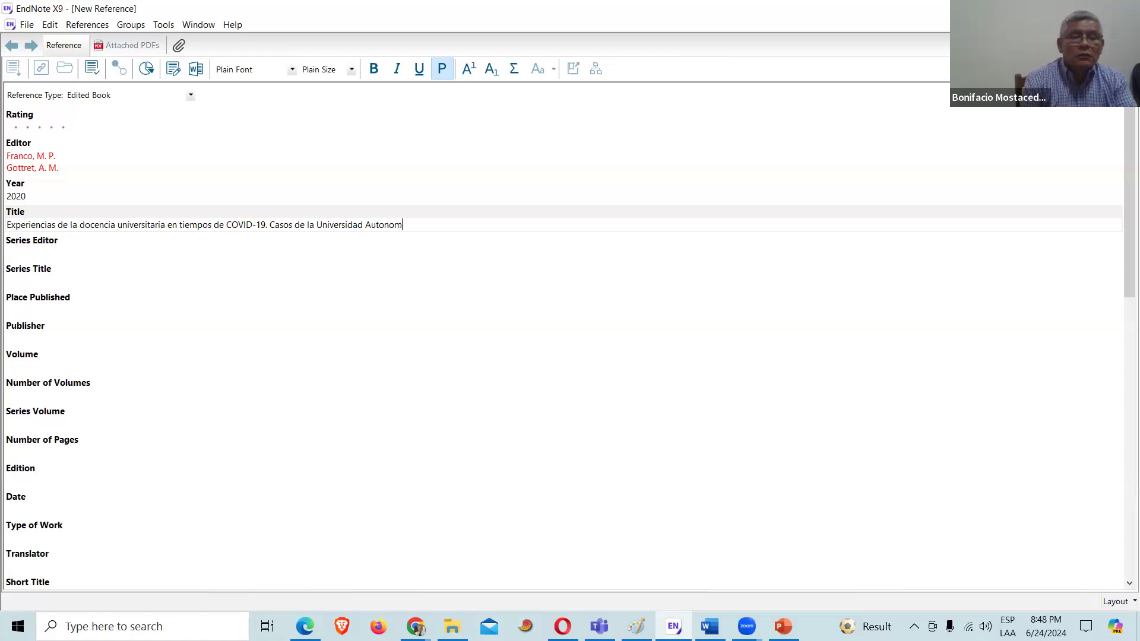
pyautogui.write('a Gabriel Rene Moreno')
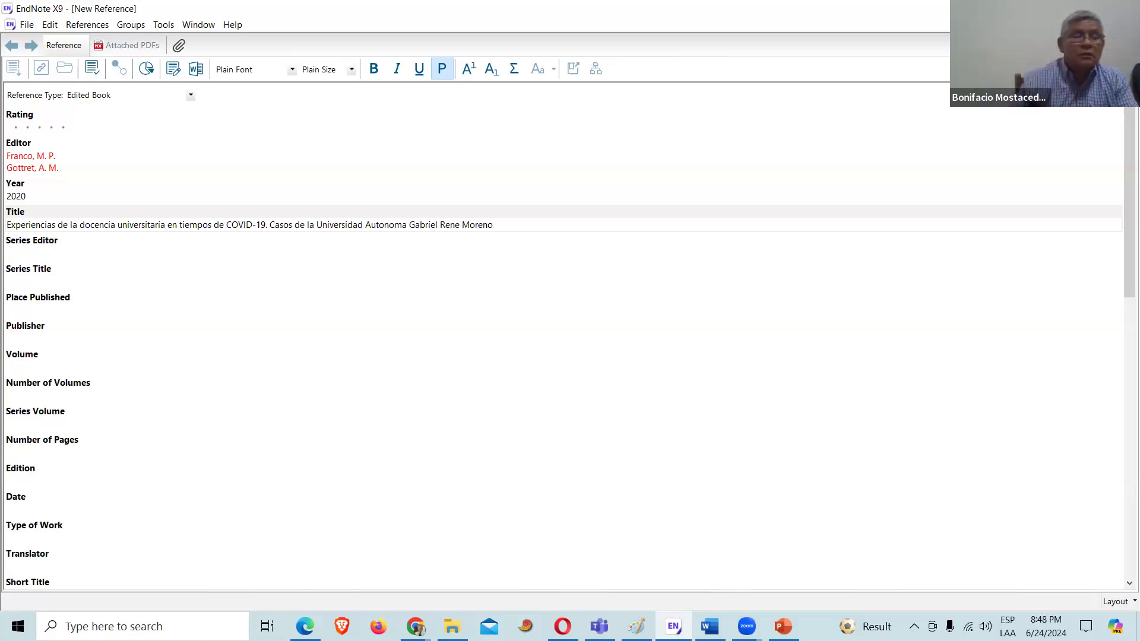
# Step: Set the edited book's number of volumes to II, leaving the series editor and volume blank
pyautogui.click(40, 255)
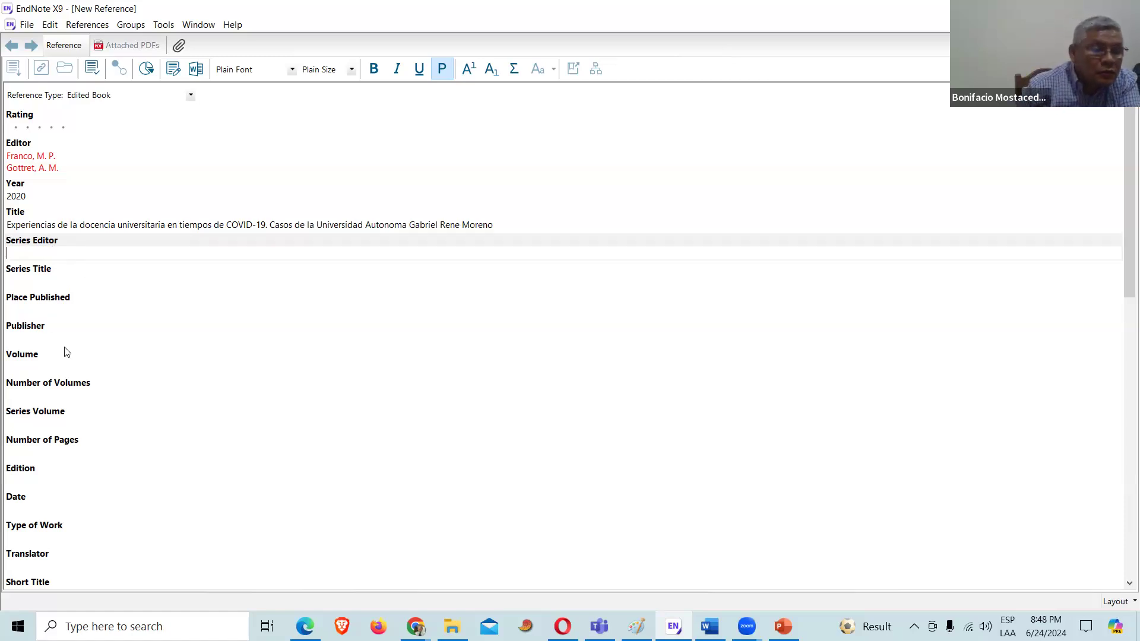
pyautogui.click(37, 366)
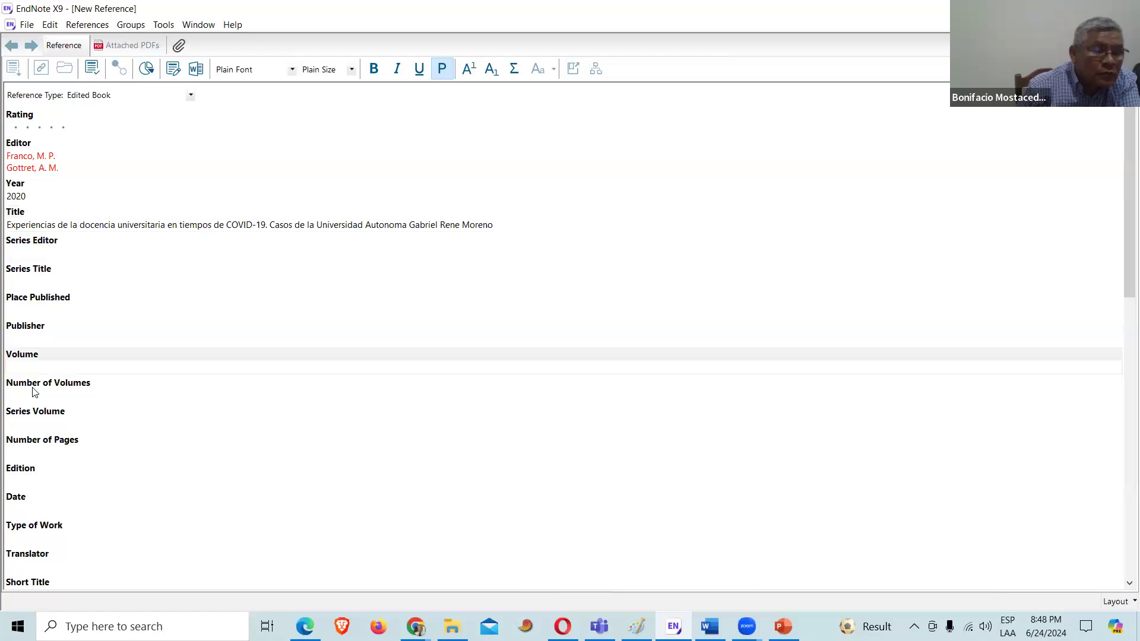
pyautogui.click(36, 395)
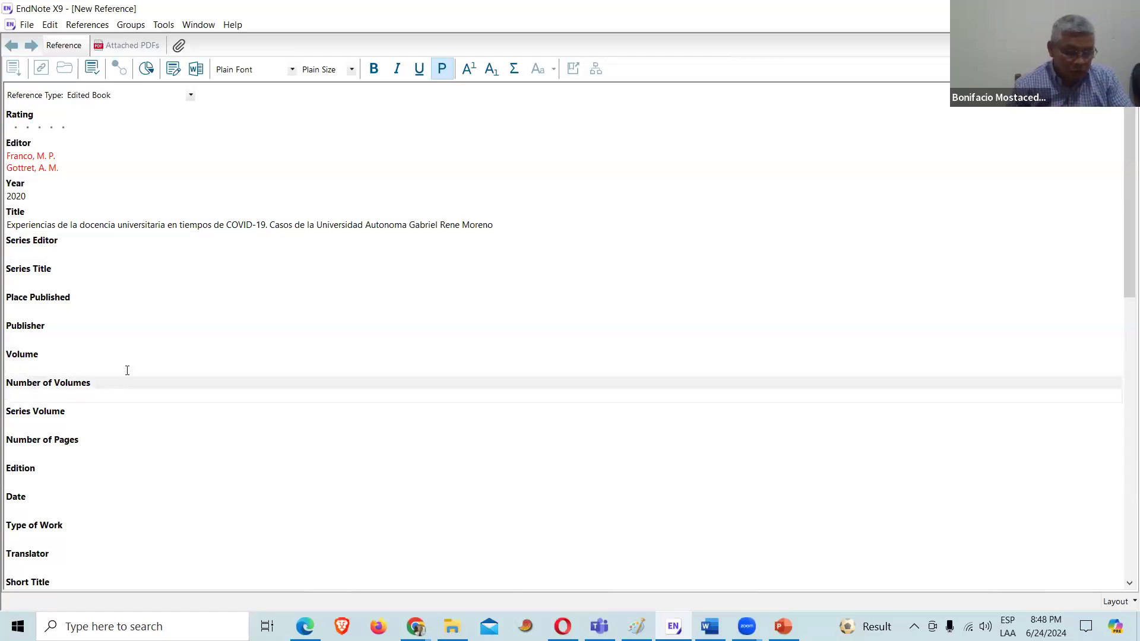
pyautogui.write('II')
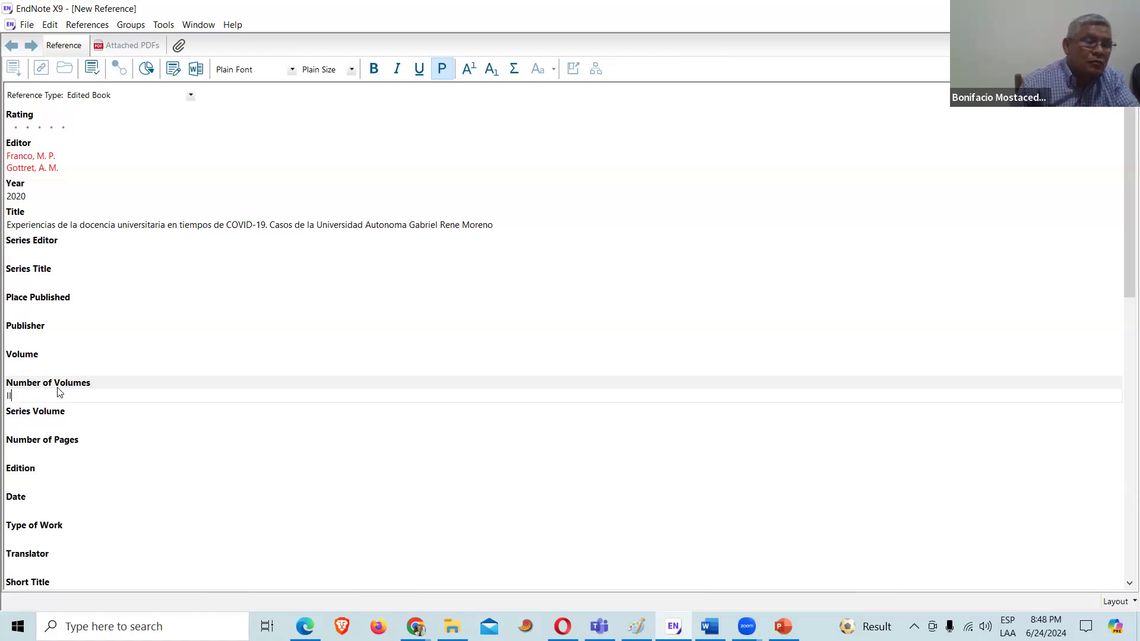
# Step: Set the place published to "Santa Cruz, Bolivia" and the publisher to "Universidad Autonoma Gabriel Rene Moreno"
pyautogui.click(32, 310)
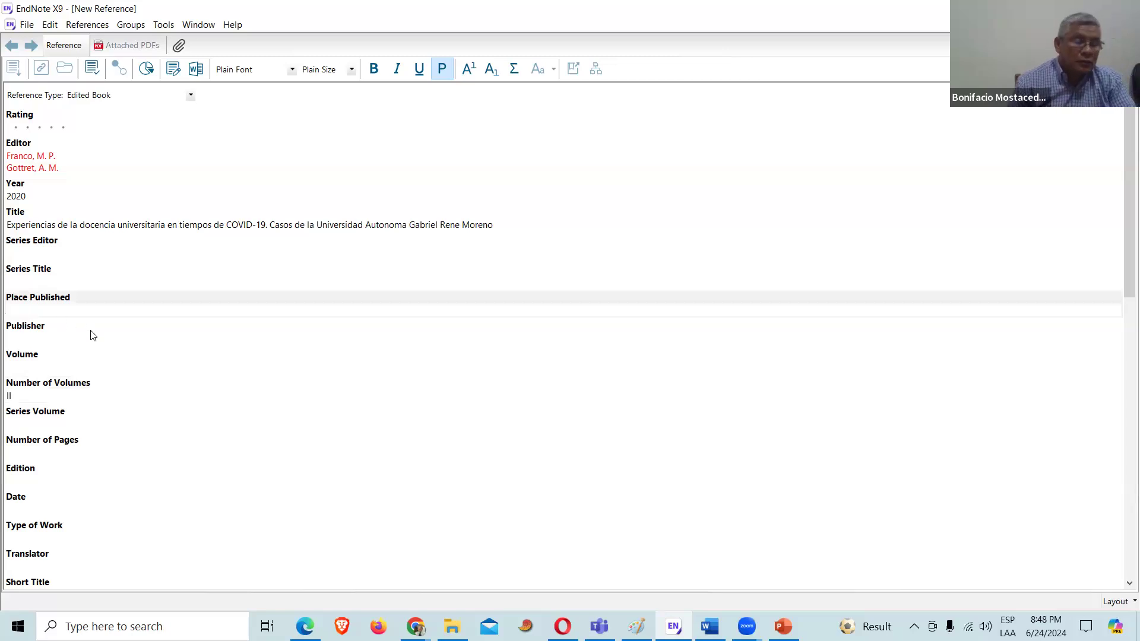
pyautogui.write('S')
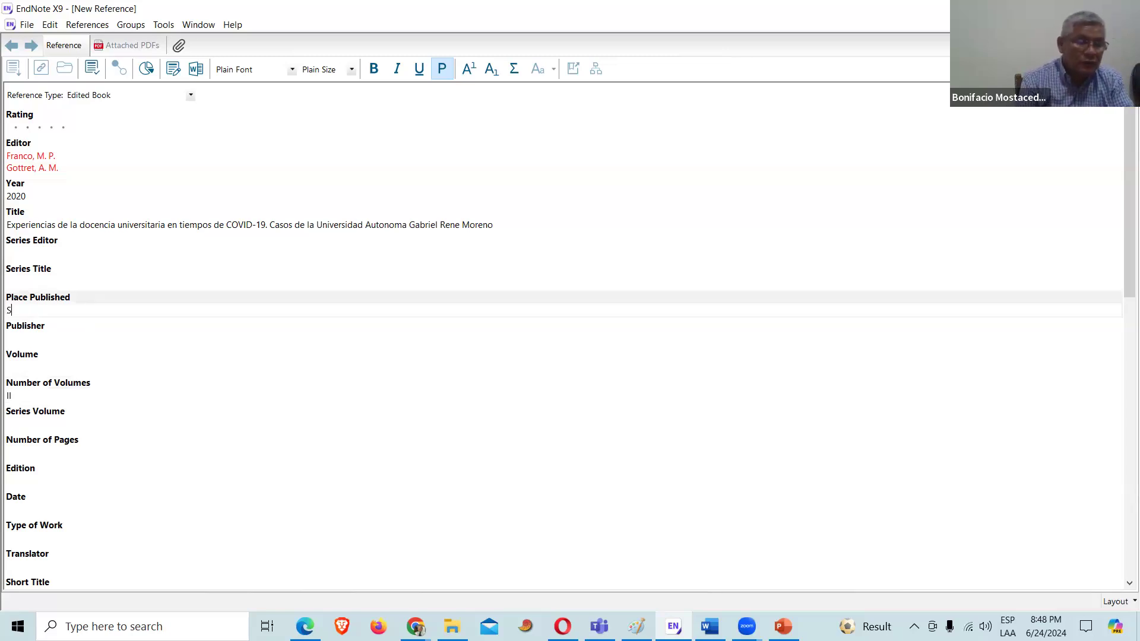
pyautogui.write('anta Cruz, ')
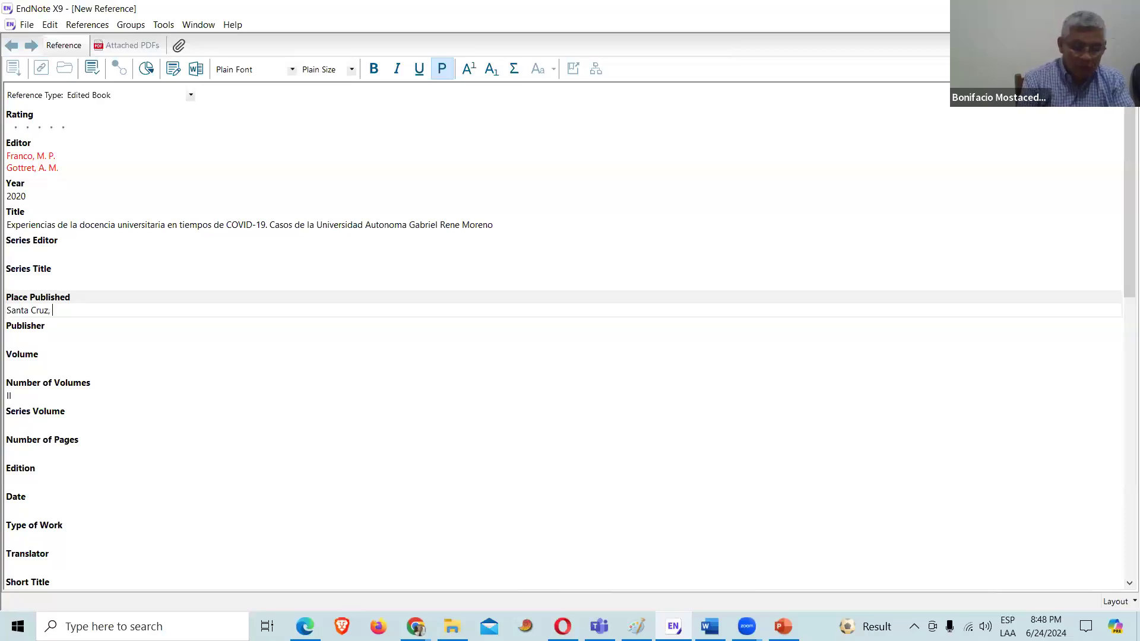
pyautogui.write('Bolivia')
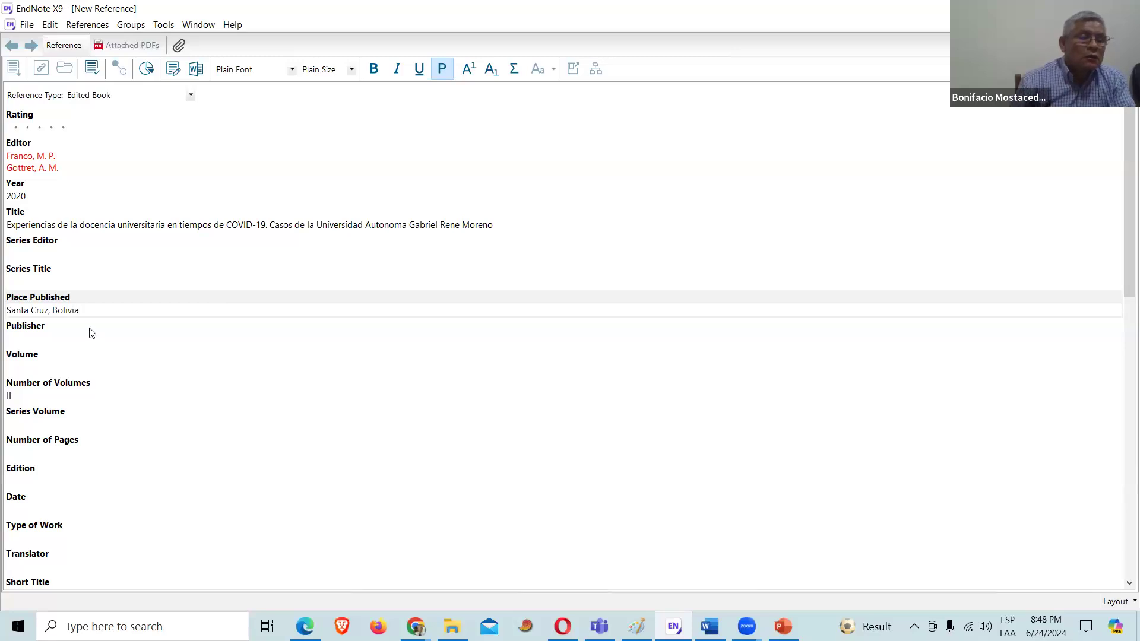
pyautogui.click(30, 338)
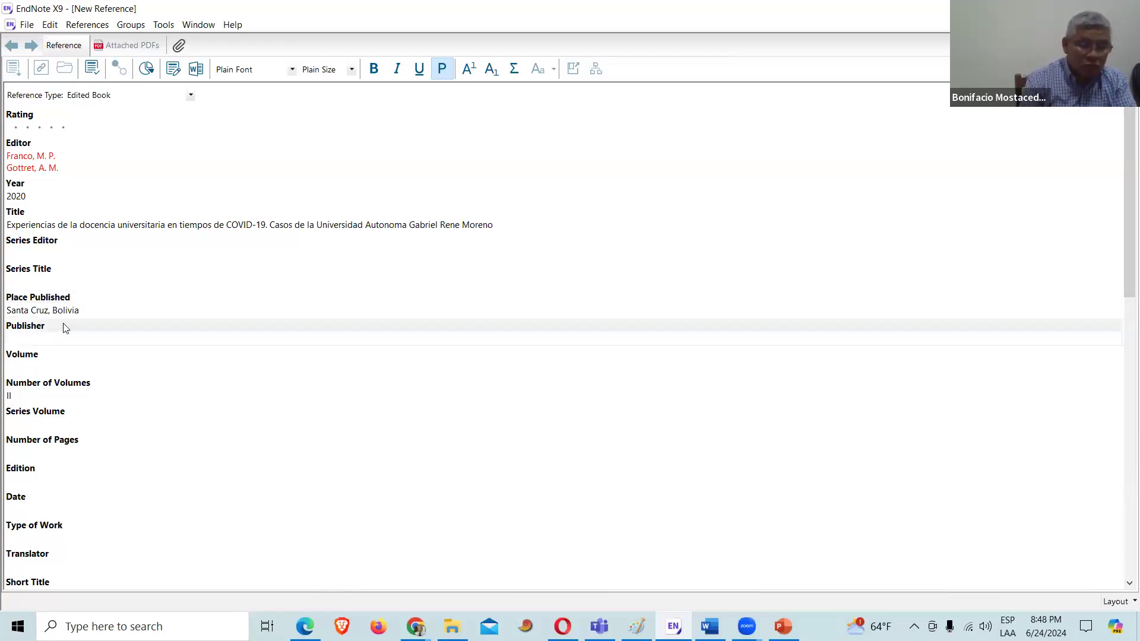
pyautogui.write('Uni')
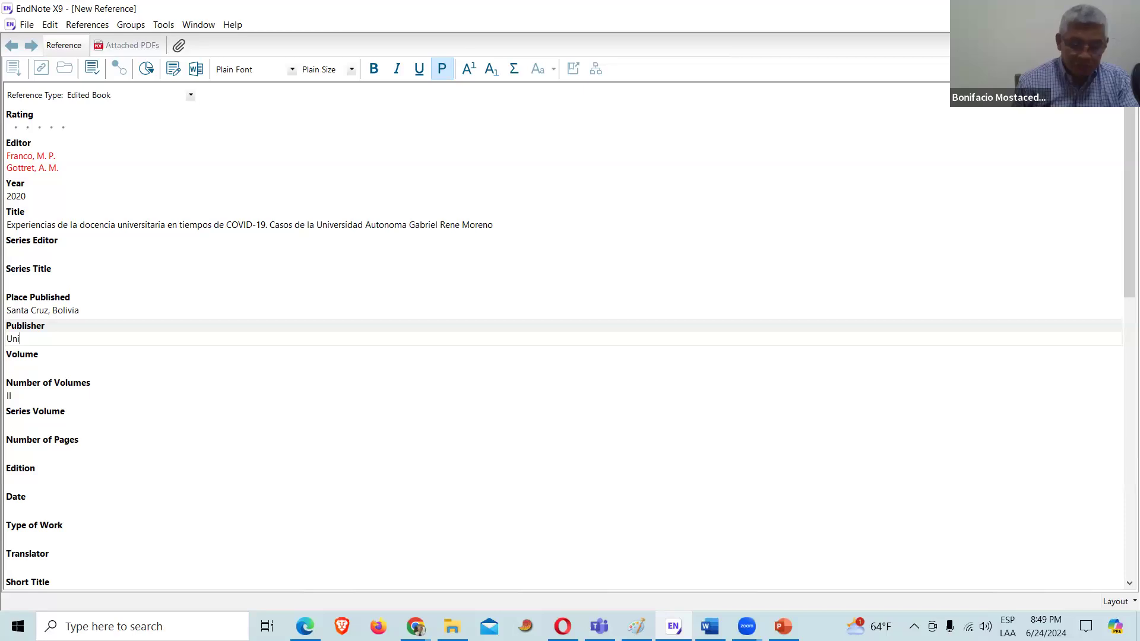
pyautogui.write('v')
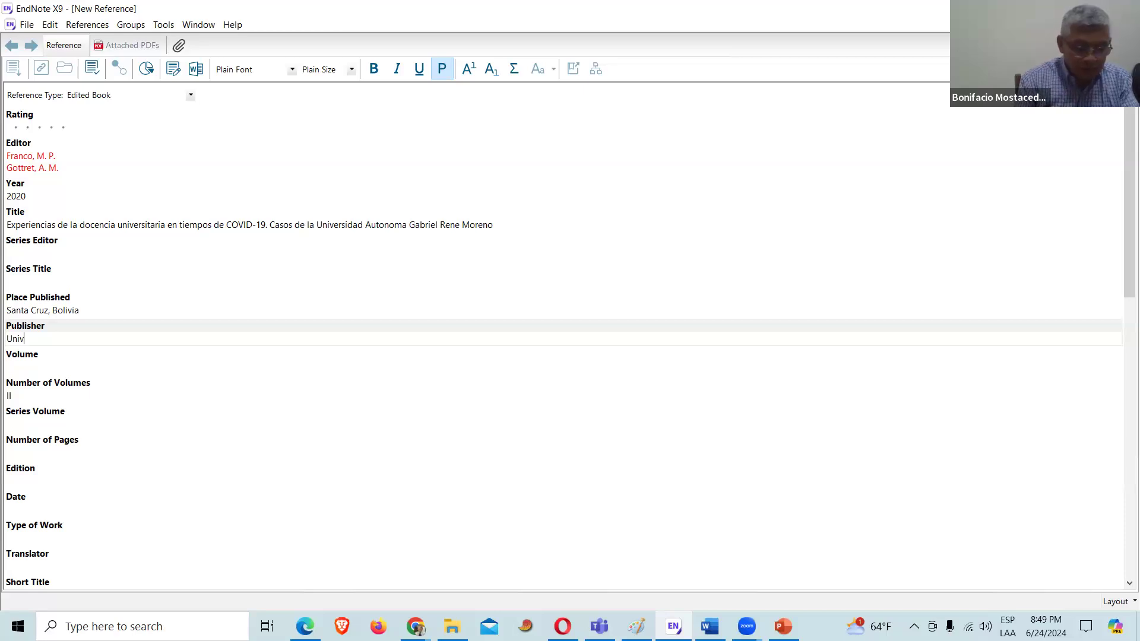
pyautogui.write('ersidad A')
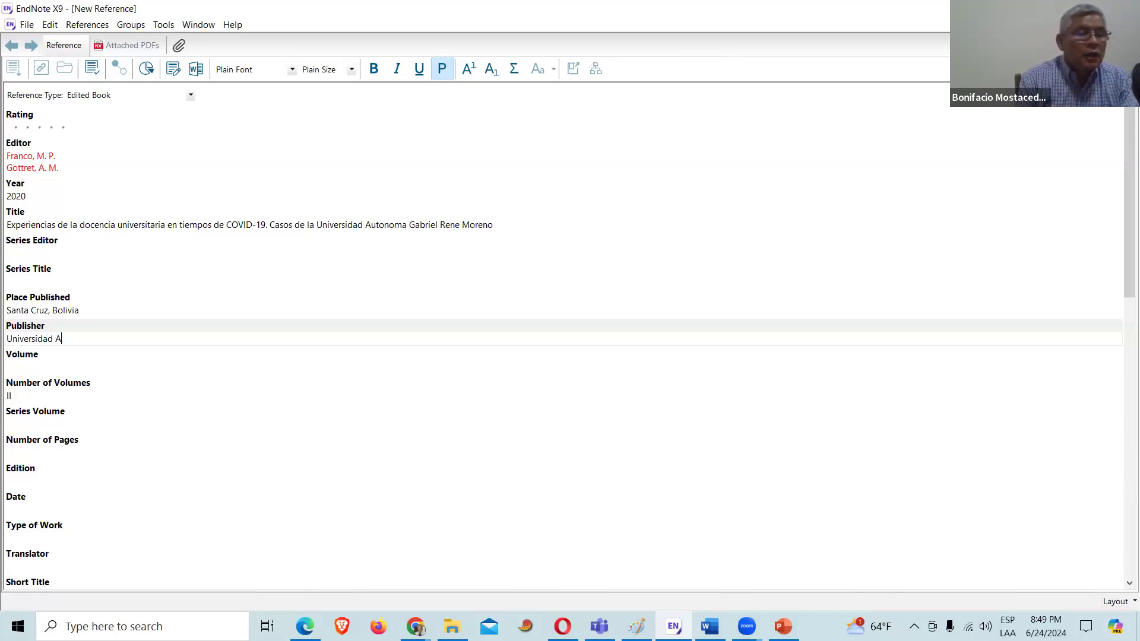
pyautogui.write('utonoma Gabriel')
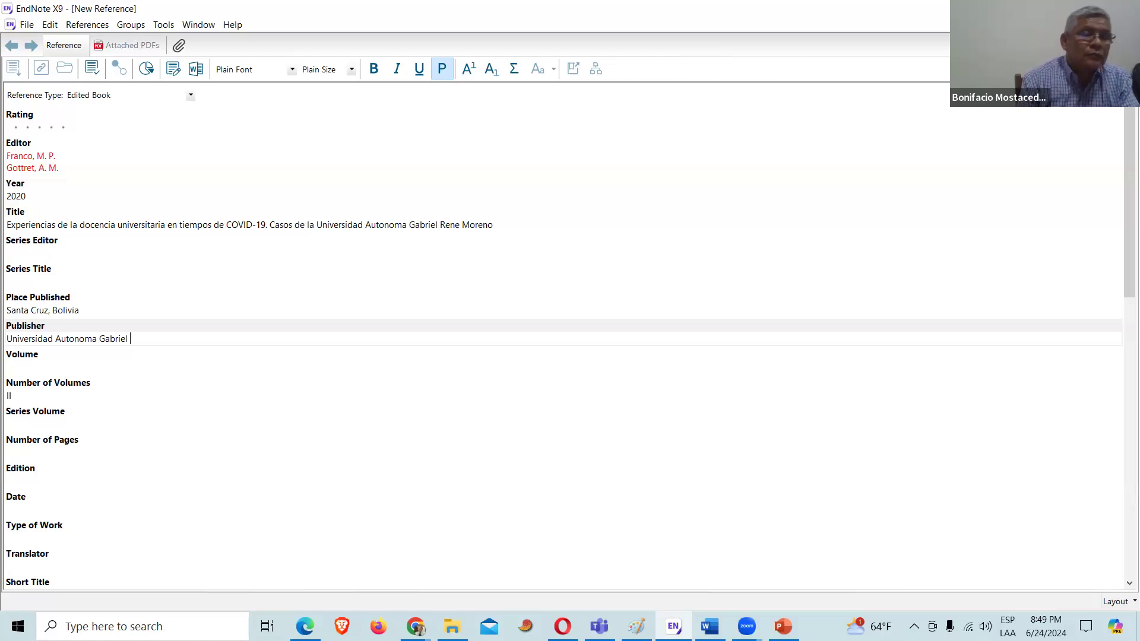
pyautogui.write('Rene Moreno')
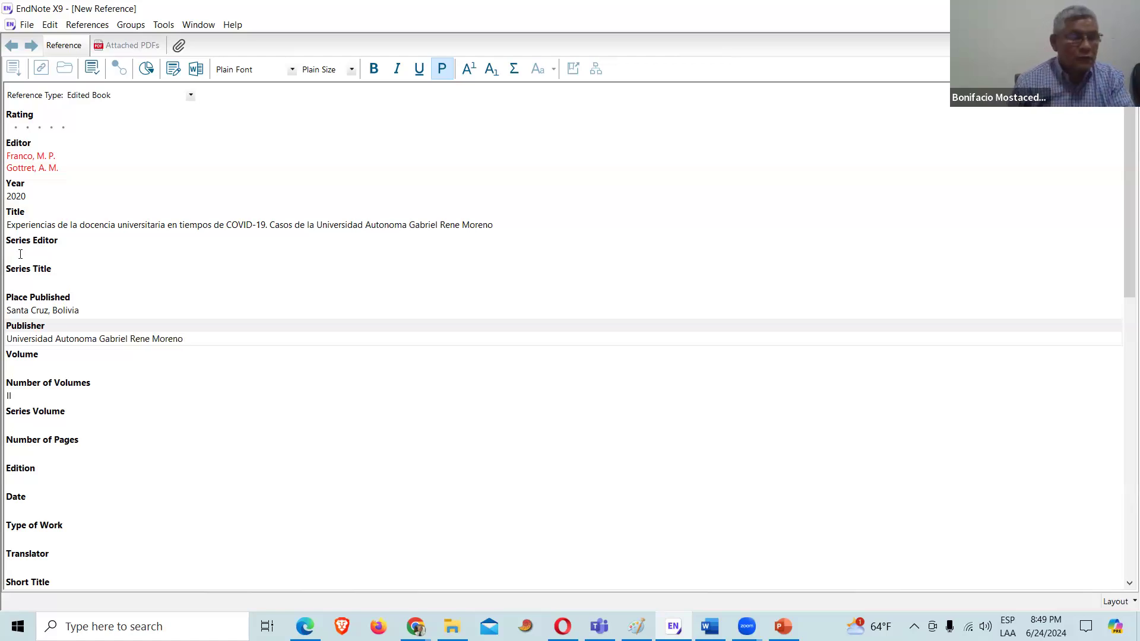
# Step: Set the edited book's number of pages to 320 and close the new reference, saving it to the library
pyautogui.click(24, 367)
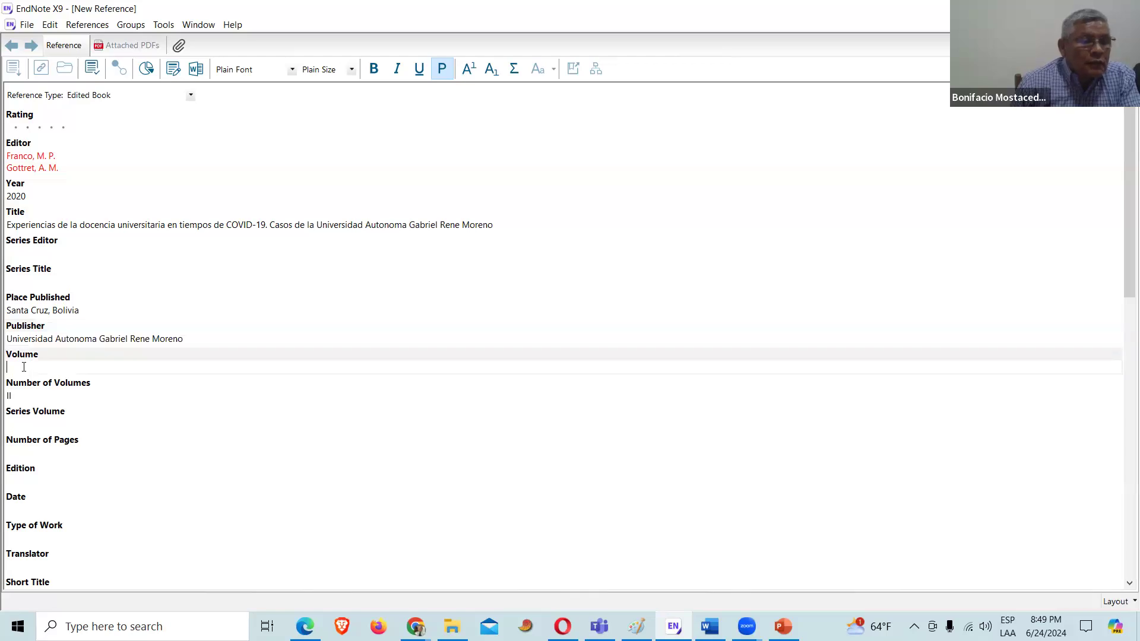
pyautogui.click(30, 453)
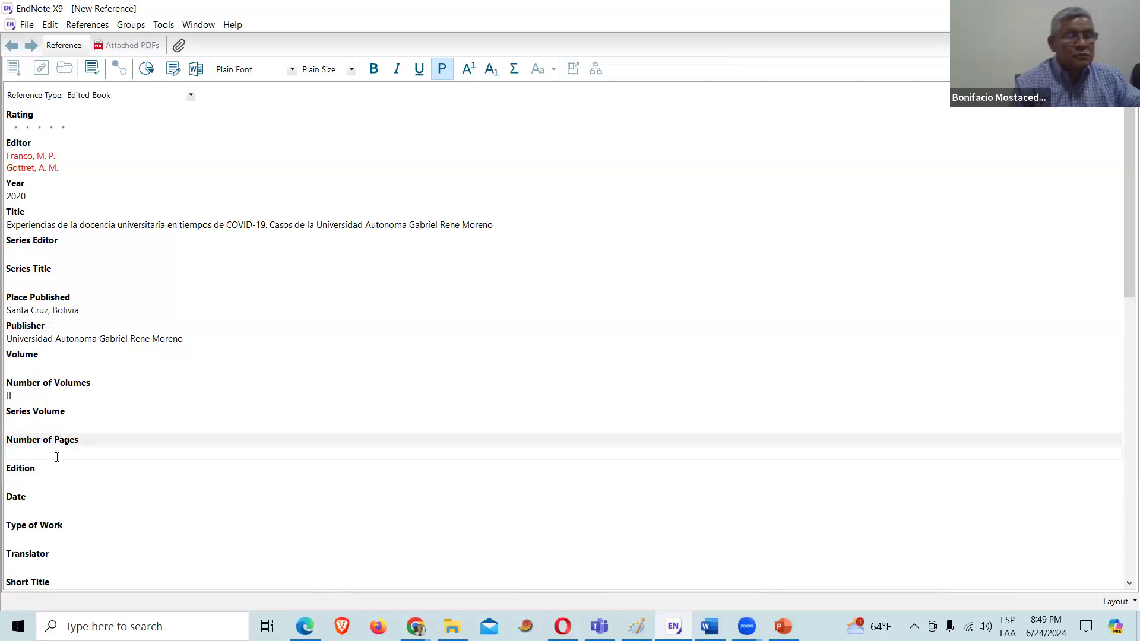
pyautogui.write('1-12')
pyautogui.press('BackSpace')
pyautogui.press('BackSpace')
pyautogui.press('BackSpace')
pyautogui.press('BackSpace')
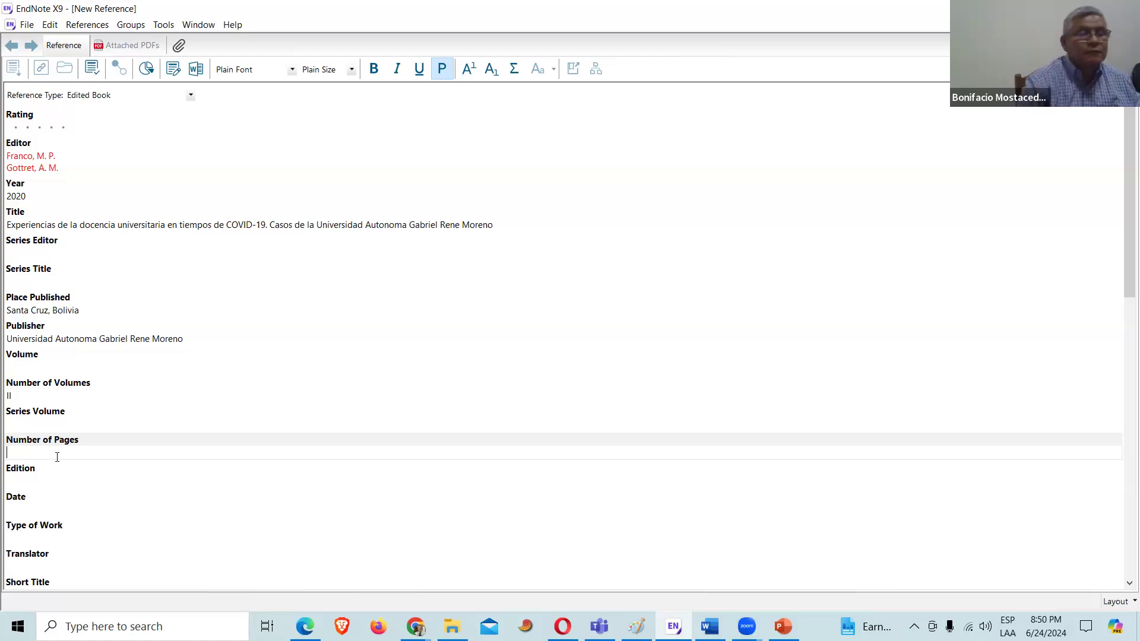
pyautogui.write('320')
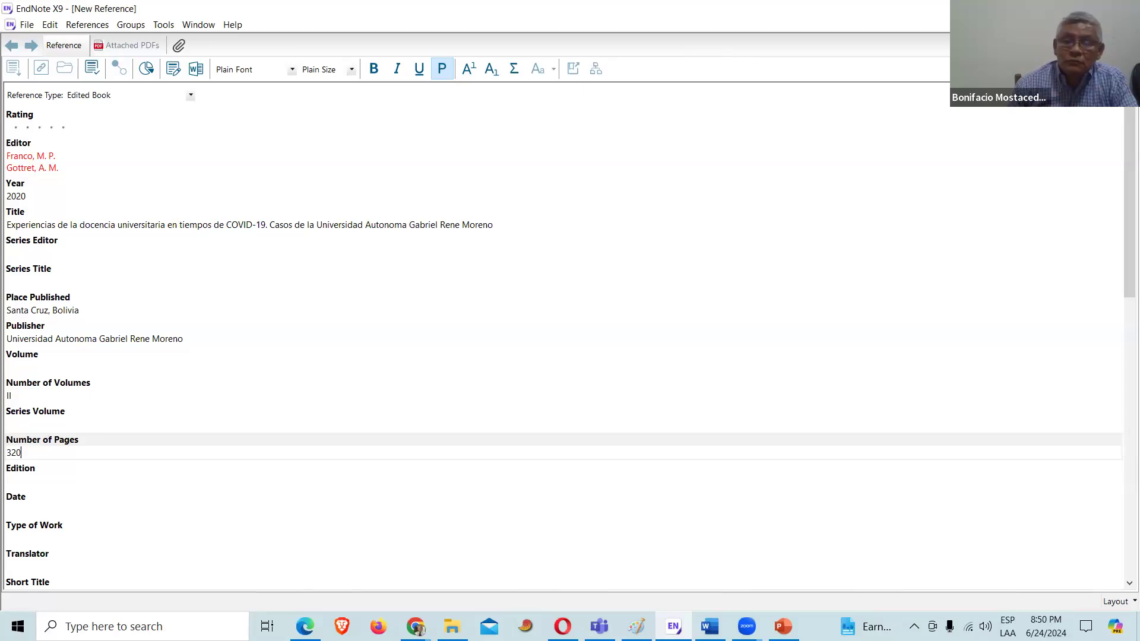
pyautogui.hotkey('ctrl', 'w')
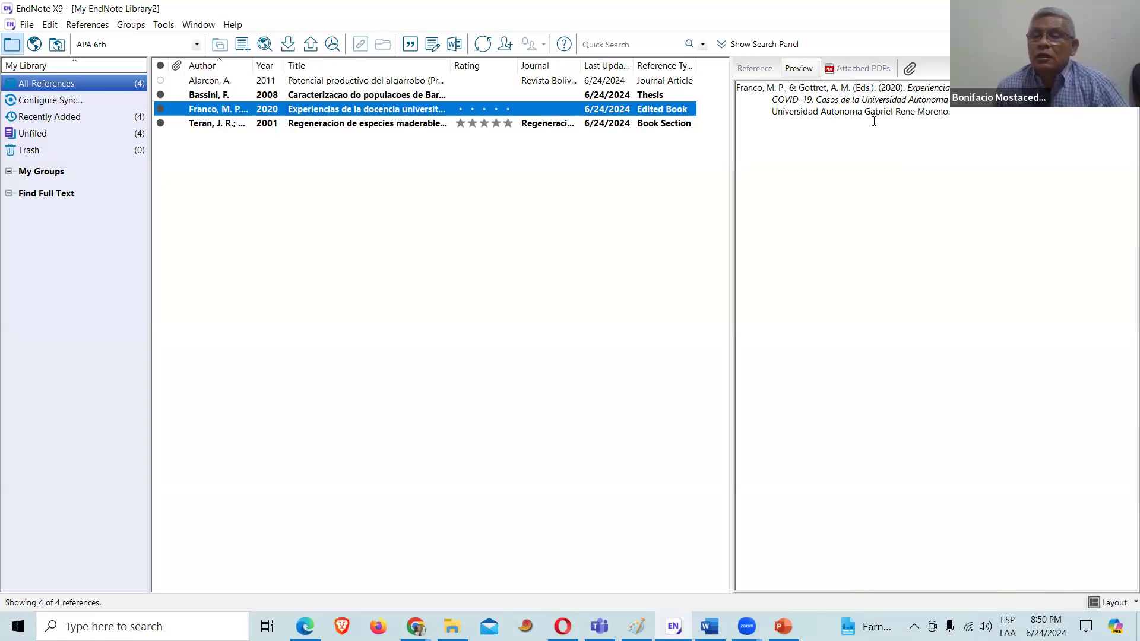
# Step: Check the citation preview, reopen the 2020 edited book reference, set its volume to "Volumen II" and close it with the change saved
pyautogui.click(958, 111)
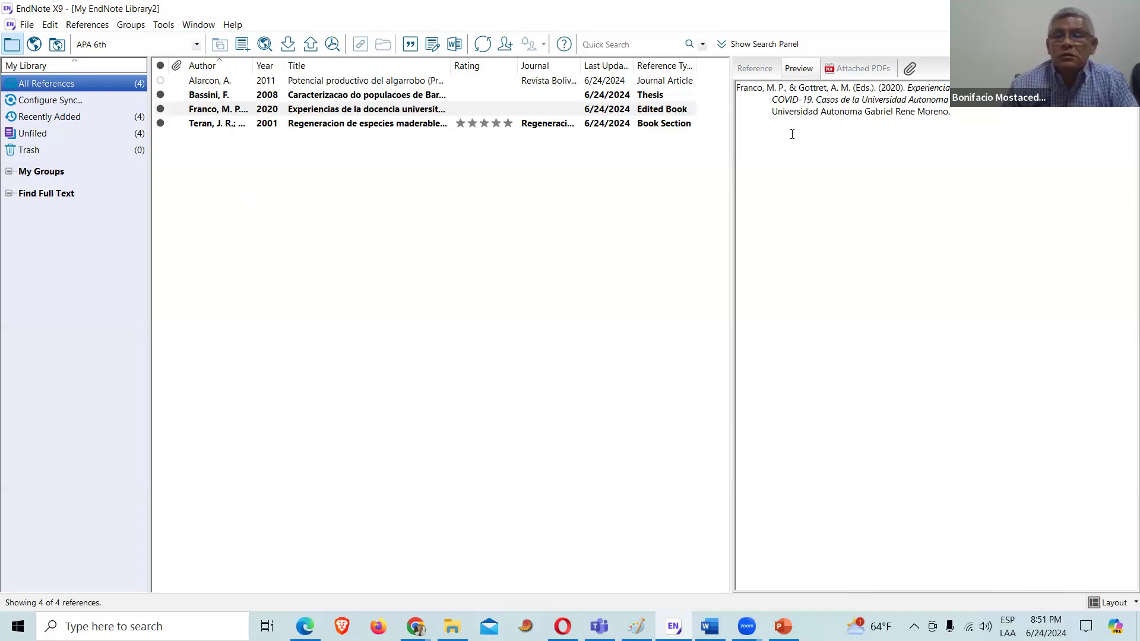
pyautogui.doubleClick(350, 113)
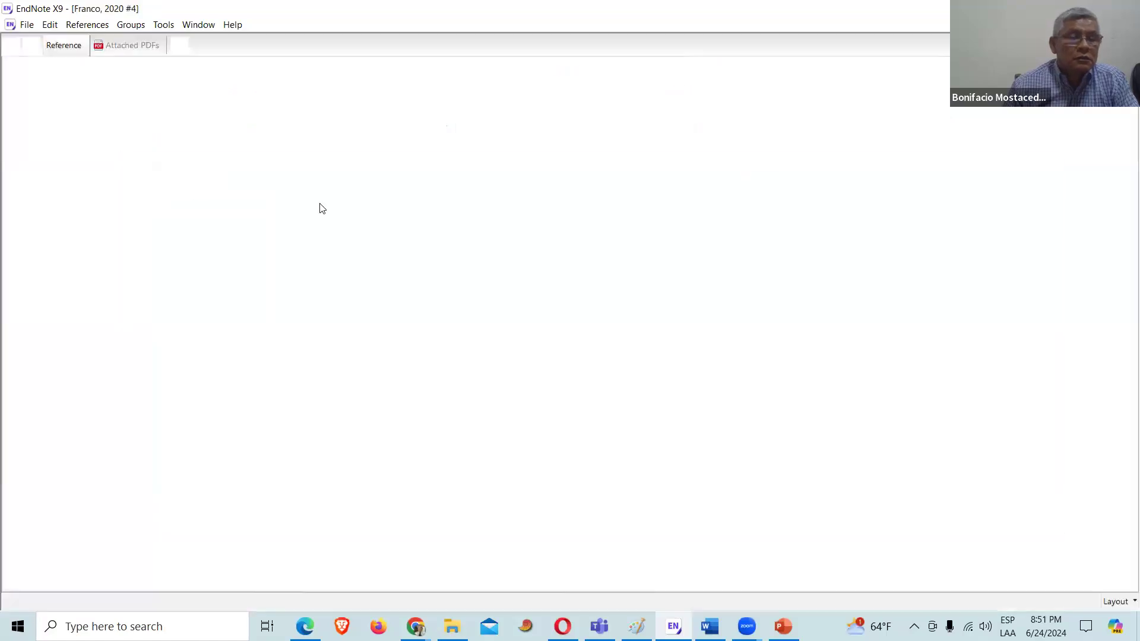
pyautogui.click(363, 356)
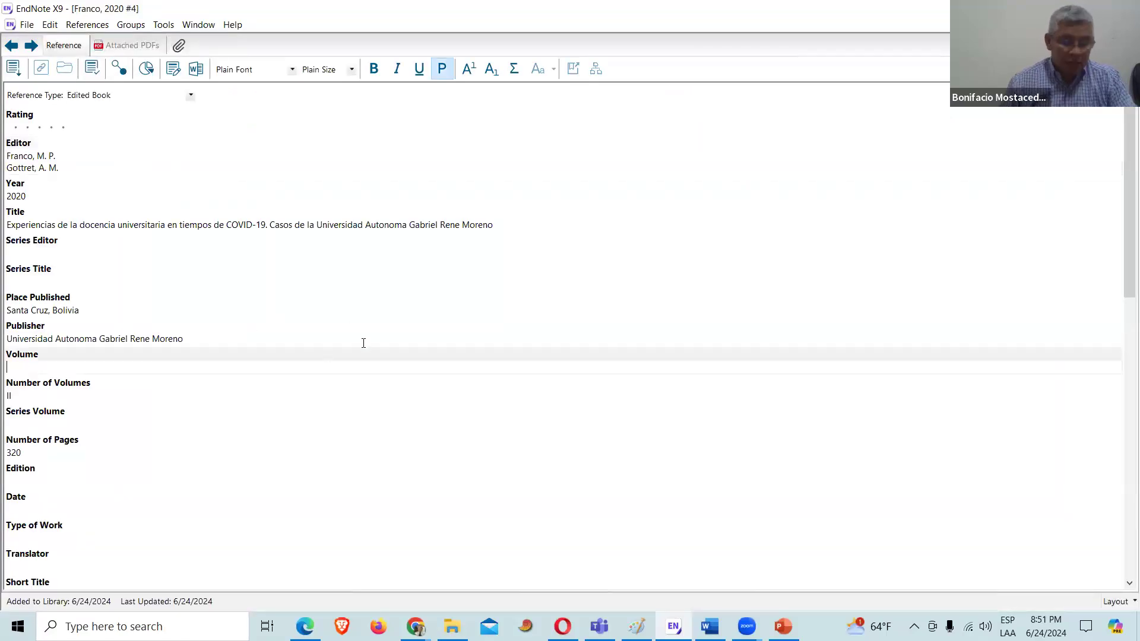
pyautogui.write('Volu')
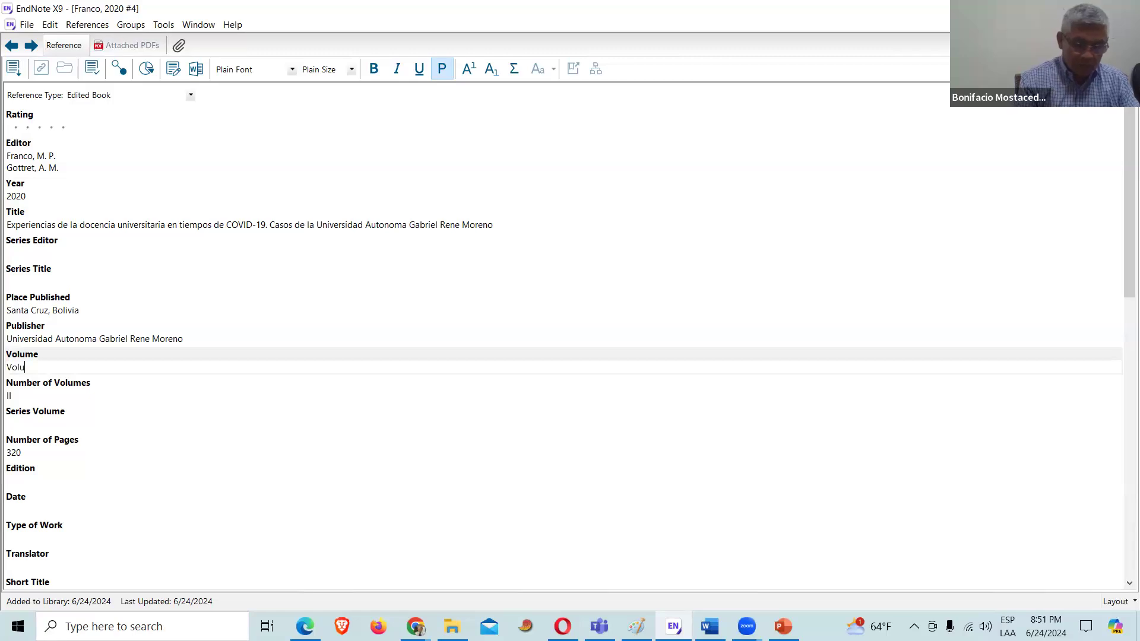
pyautogui.write('men II')
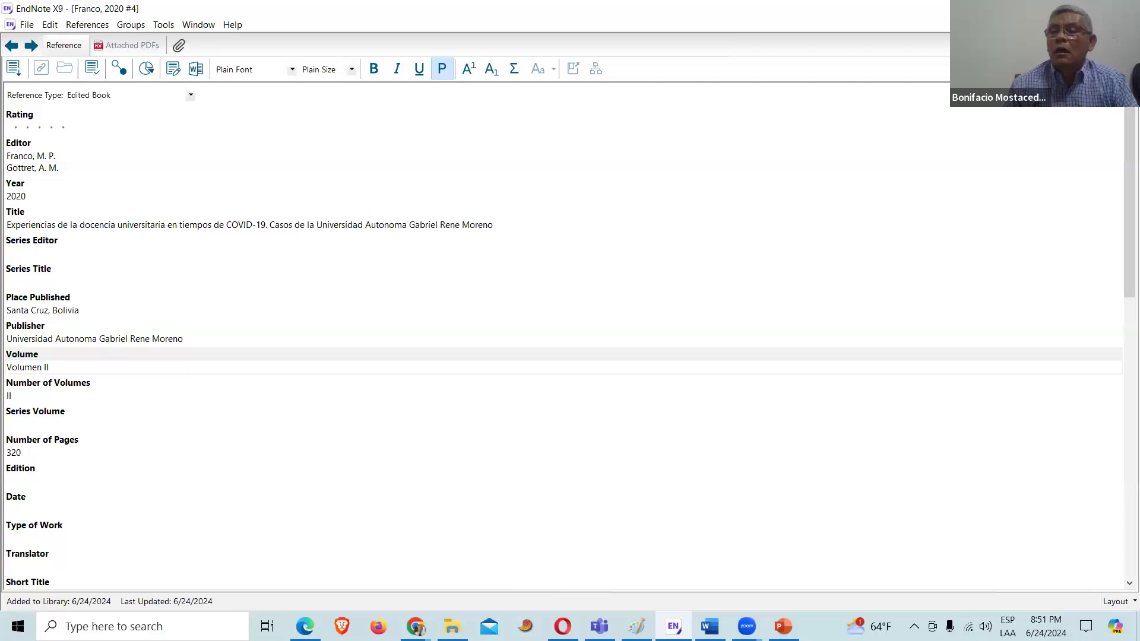
pyautogui.click(1129, 25)
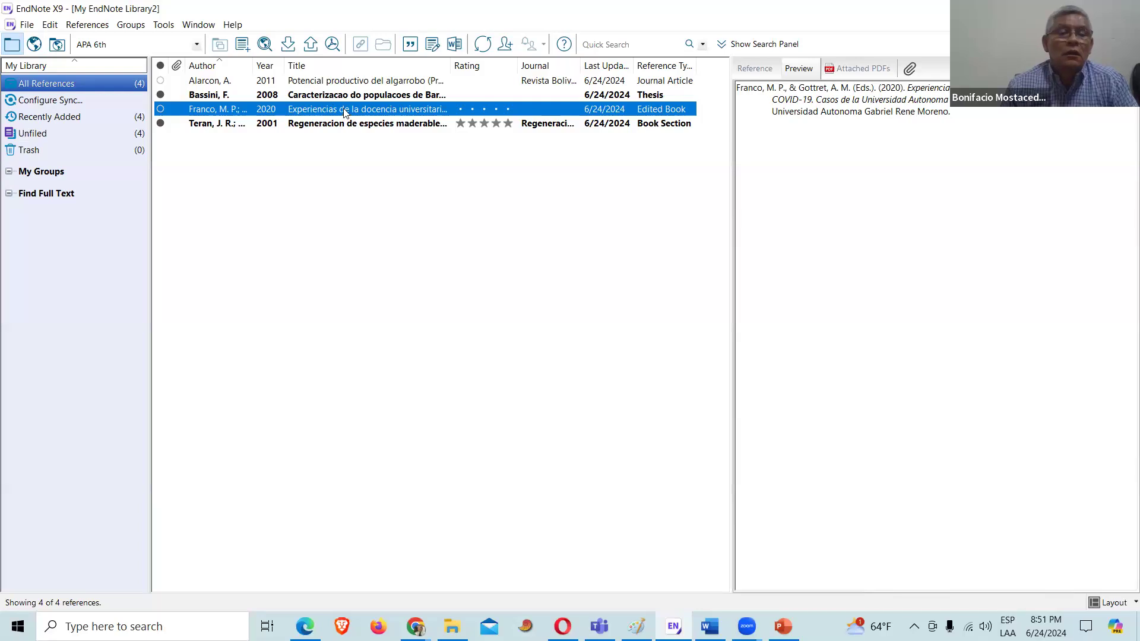
# Step: Reopen the 2020 edited book reference, append ". Volumen II" to the end of its title and close the reference
pyautogui.press('Return')
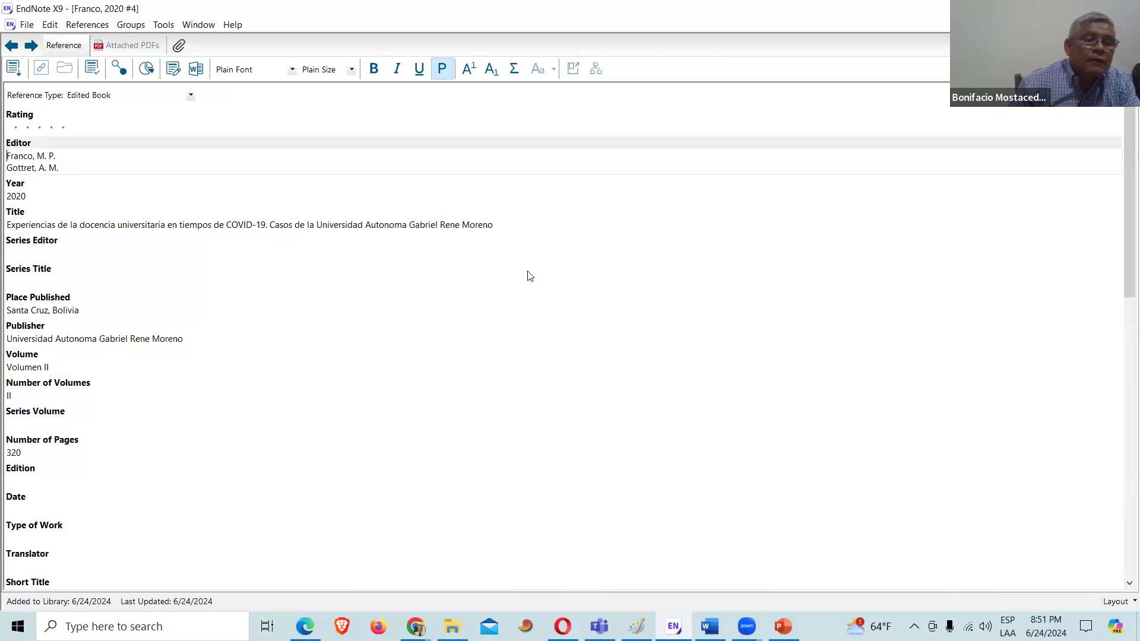
pyautogui.click(501, 224)
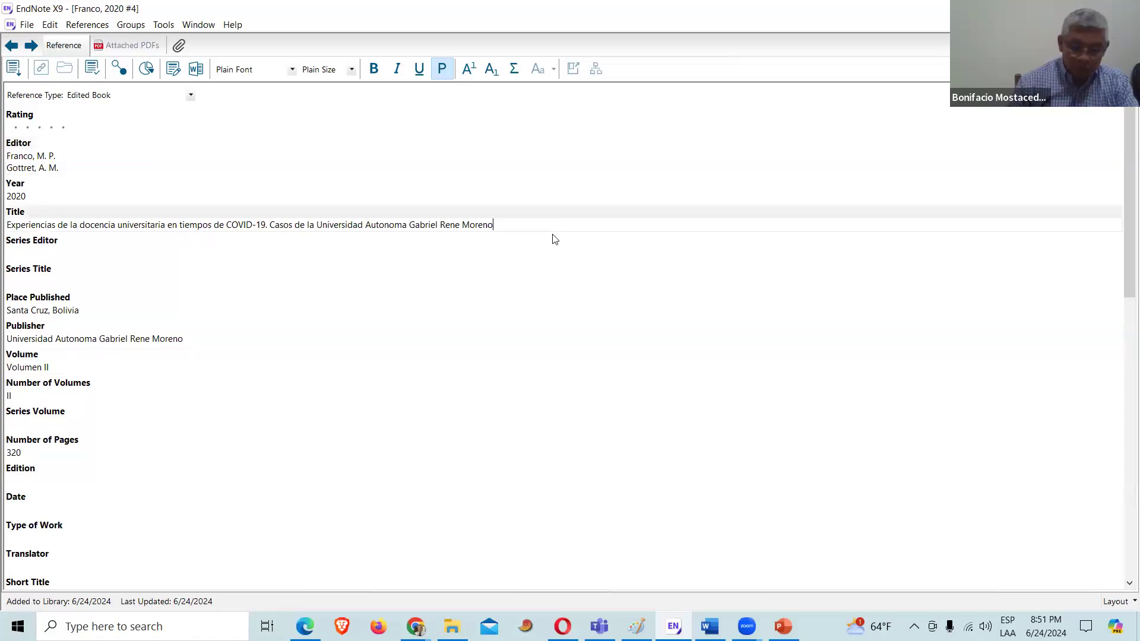
pyautogui.write('. ')
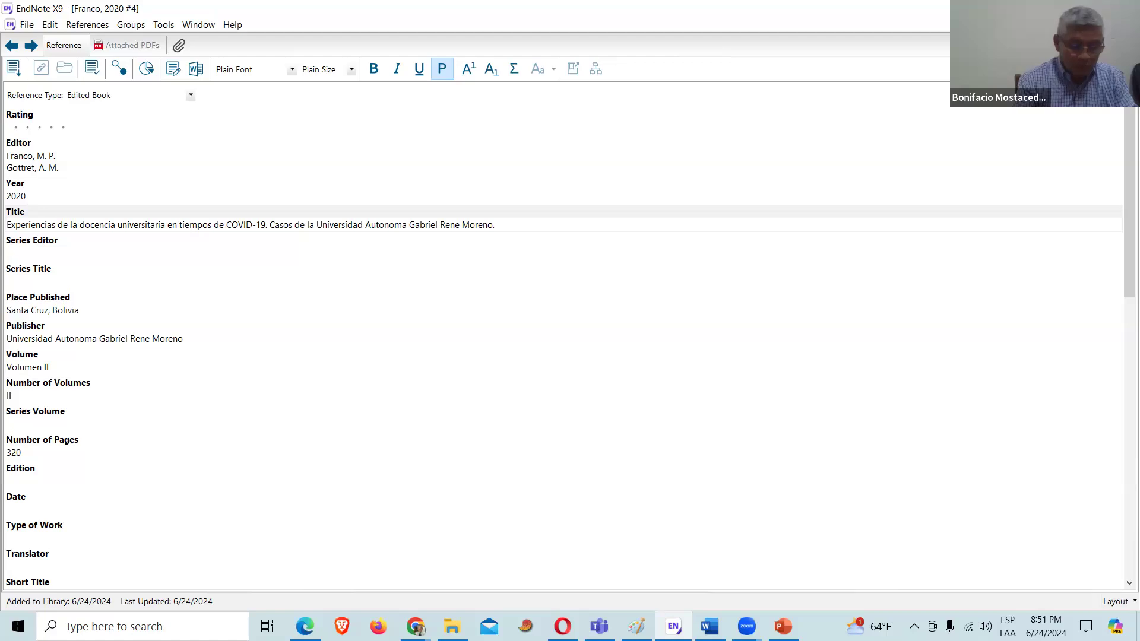
pyautogui.write('Volum')
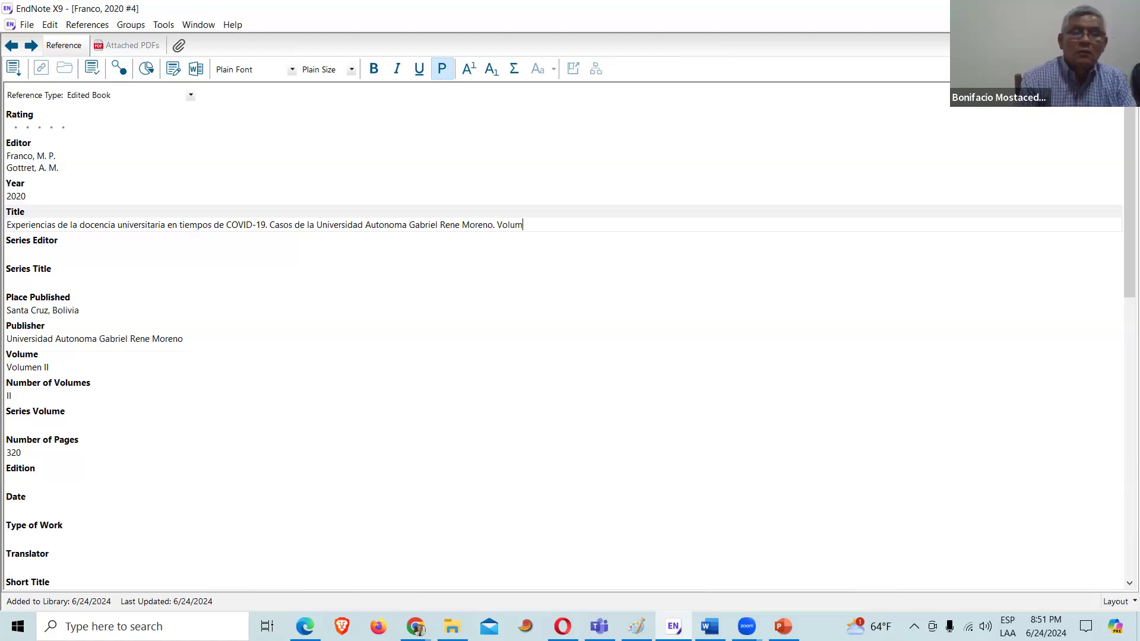
pyautogui.write('en II')
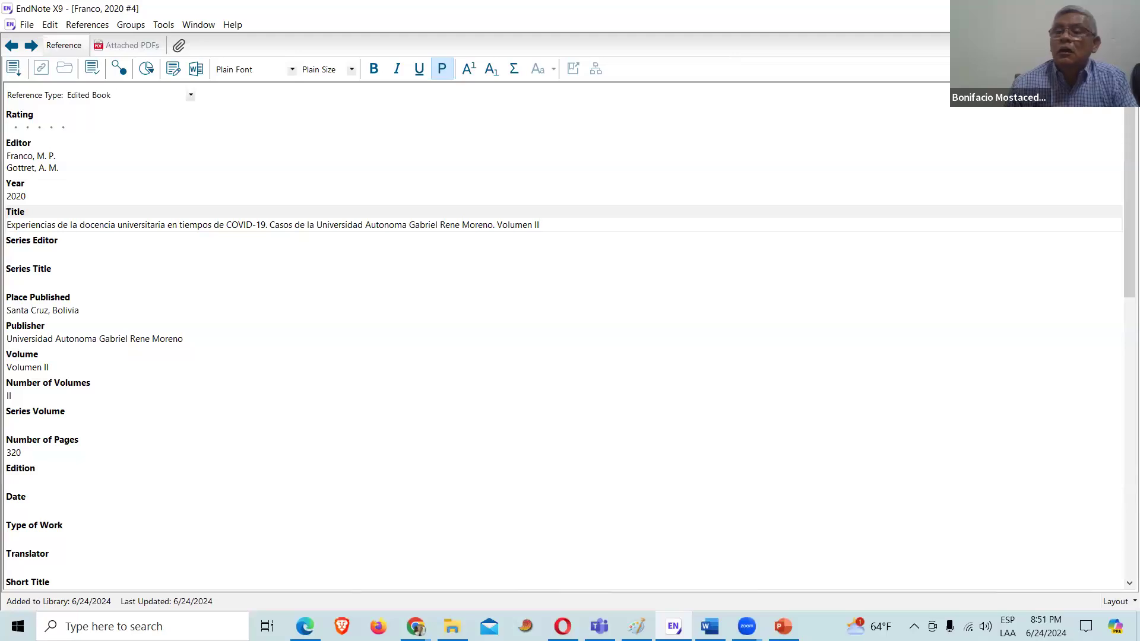
pyautogui.click(1129, 24)
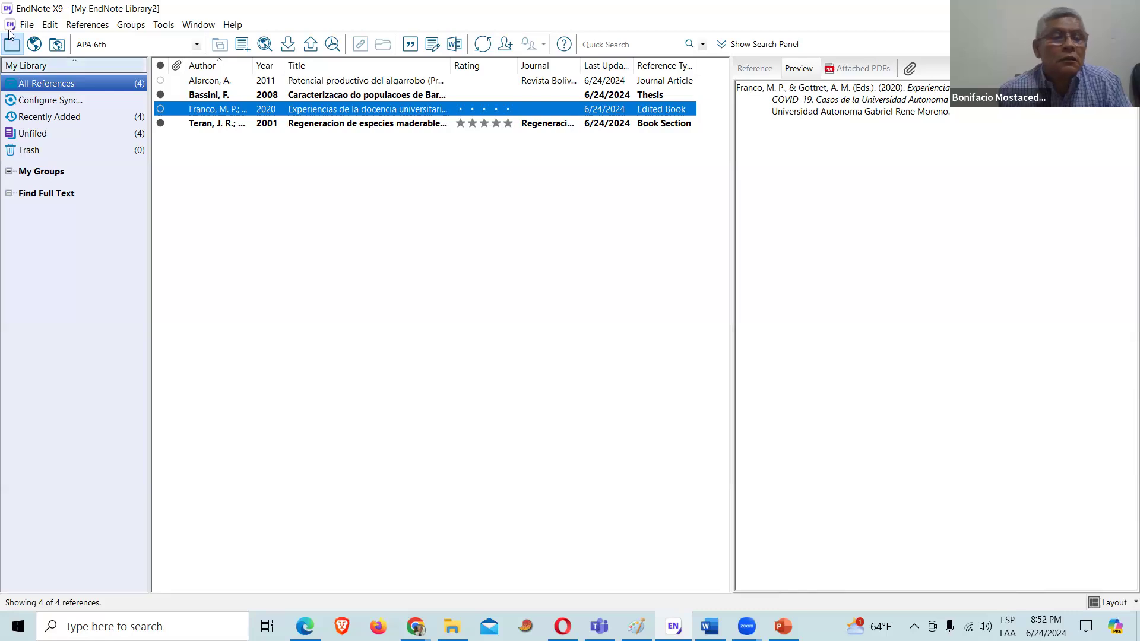
# Step: Switch the bibliographic output style from APA 6th to Ecology for the reference preview
pyautogui.click(134, 47)
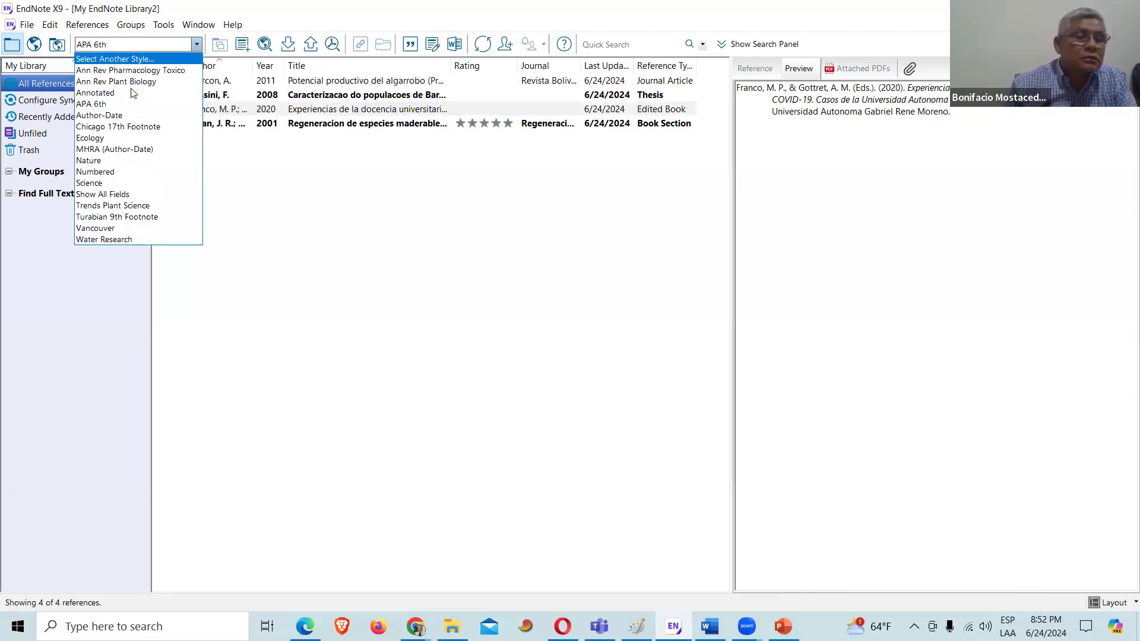
pyautogui.click(102, 137)
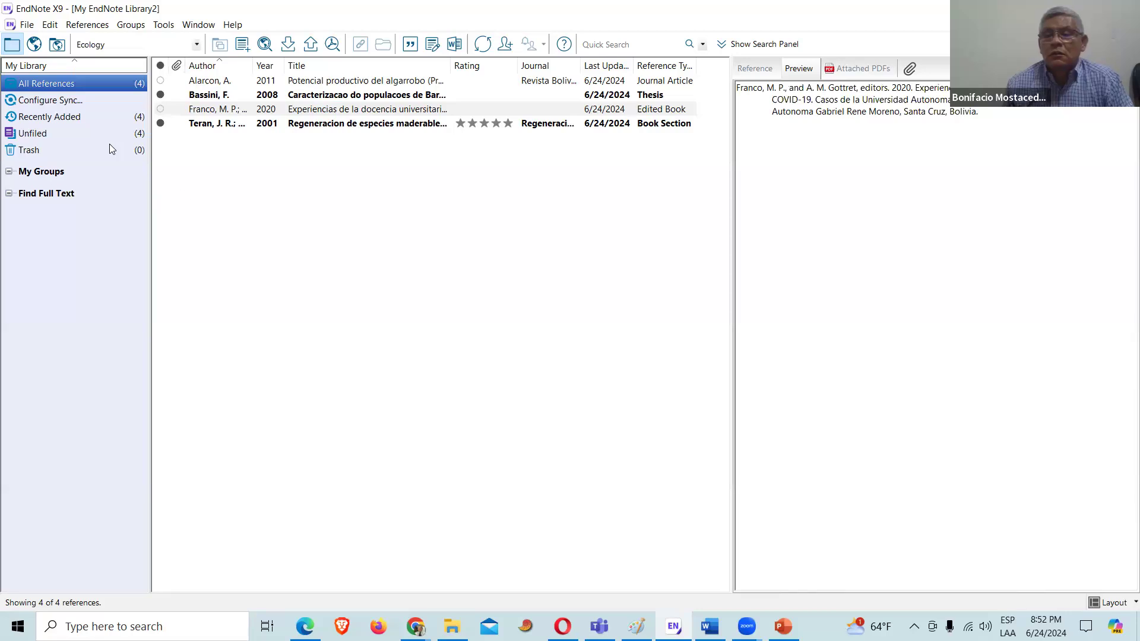